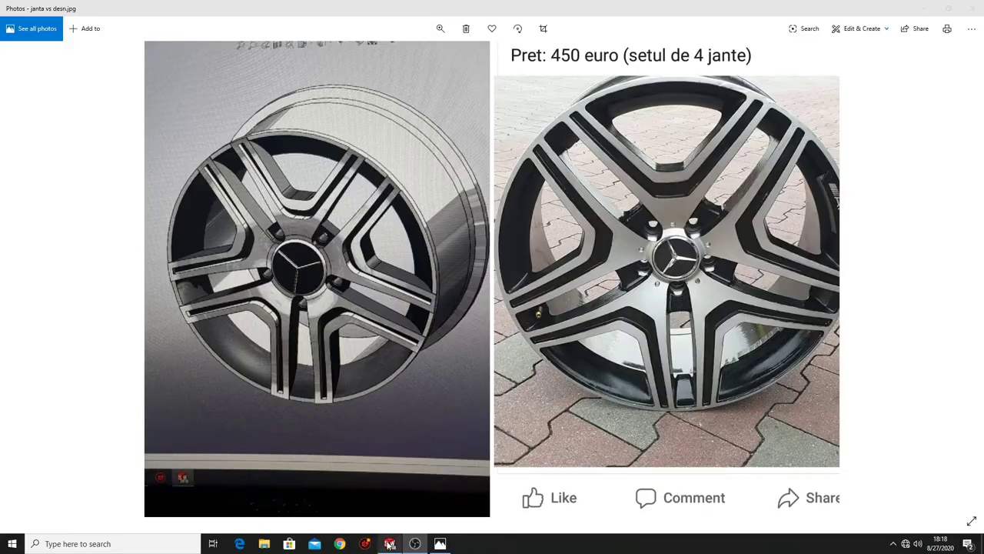
# Switch to SOLIDWORKS and start a new sketch on the Right Plane of the empty part
pyautogui.click(389, 543)
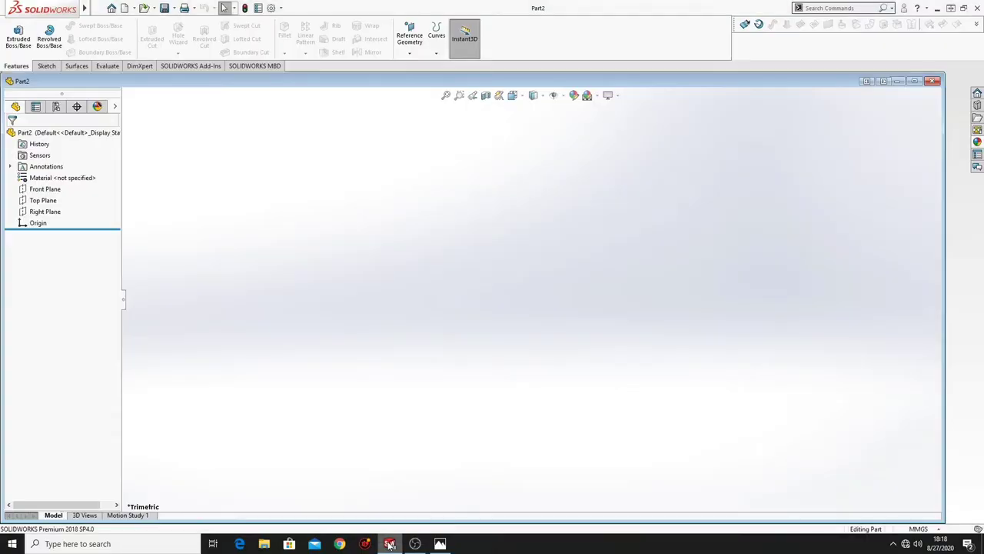
pyautogui.click(44, 189)
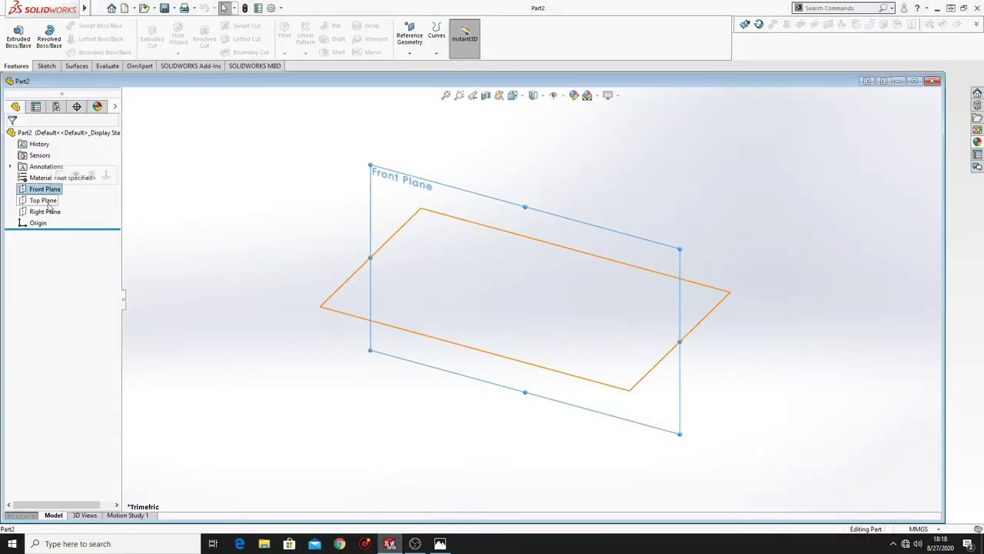
pyautogui.click(44, 211)
pyautogui.click(56, 199)
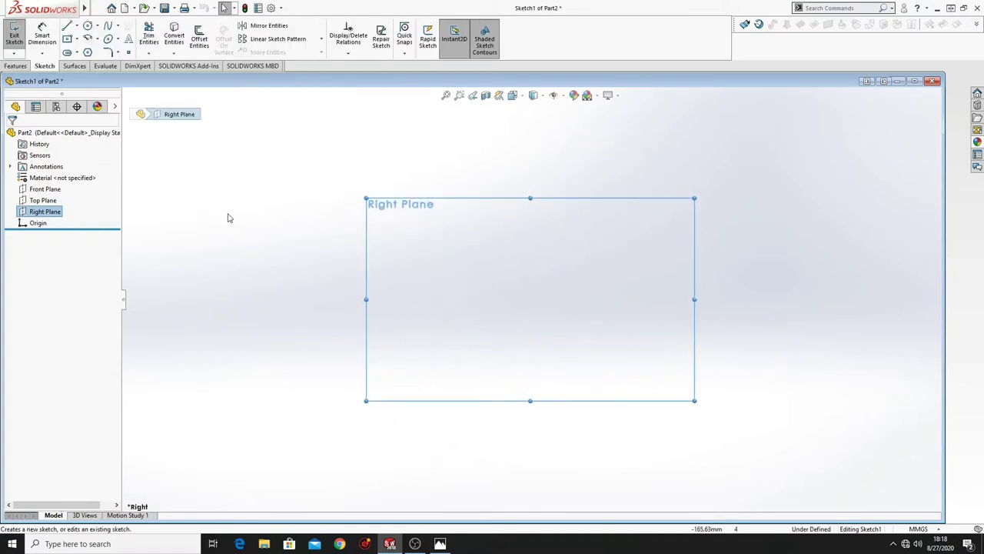
# Sketch a vertical centerline about 83 mm long ending at the origin and a horizontal centerline extending from the origin
pyautogui.click(76, 26)
pyautogui.click(91, 49)
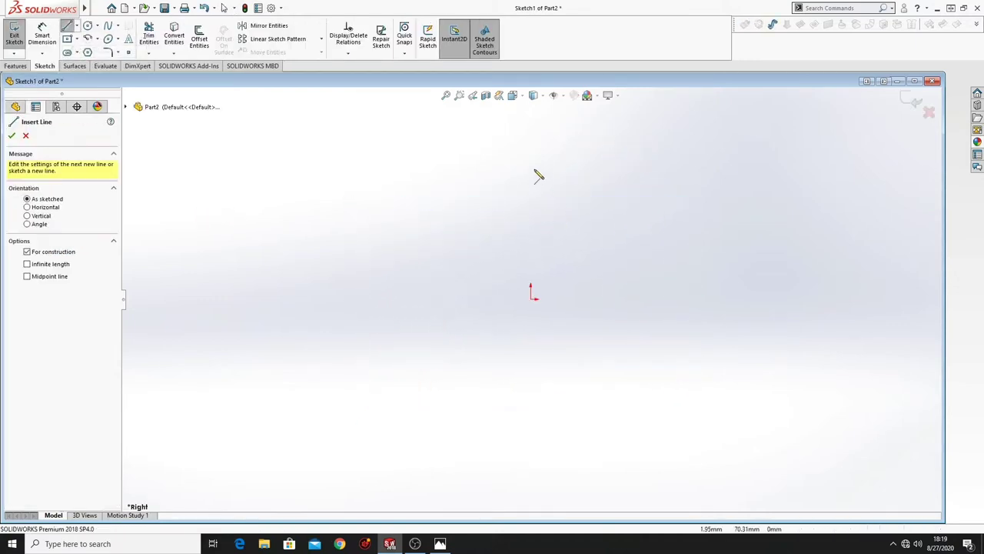
pyautogui.click(529, 147)
pyautogui.click(530, 298)
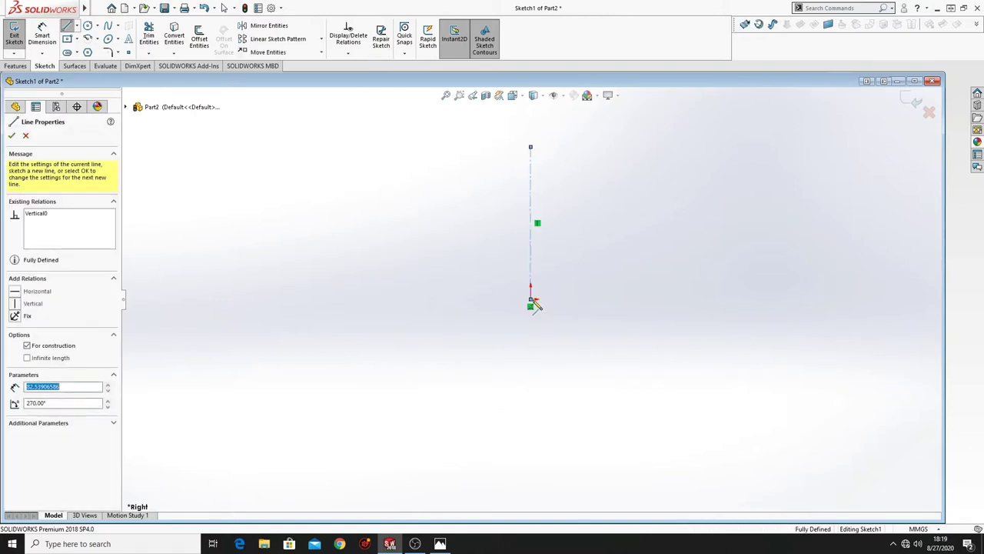
pyautogui.click(753, 298)
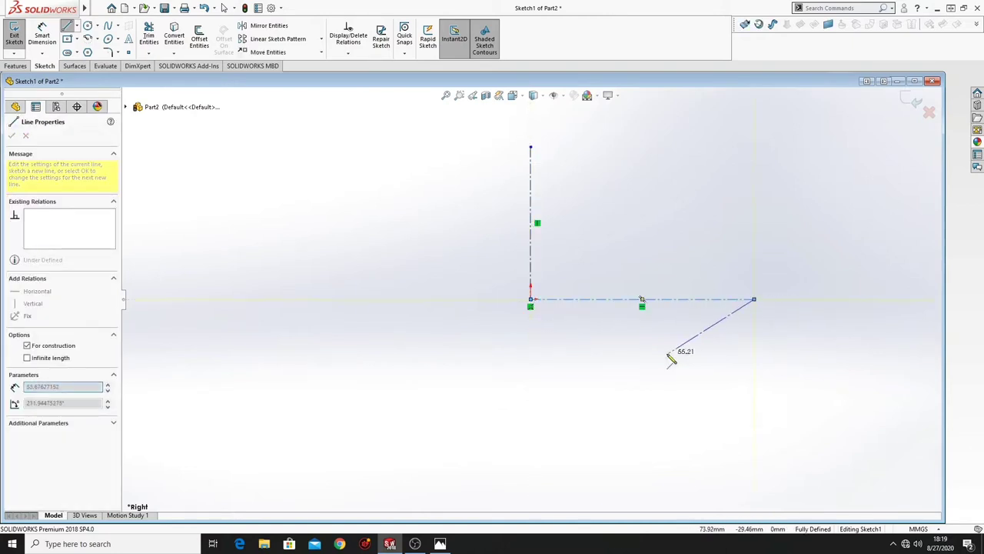
pyautogui.rightClick(670, 359)
pyautogui.click(685, 363)
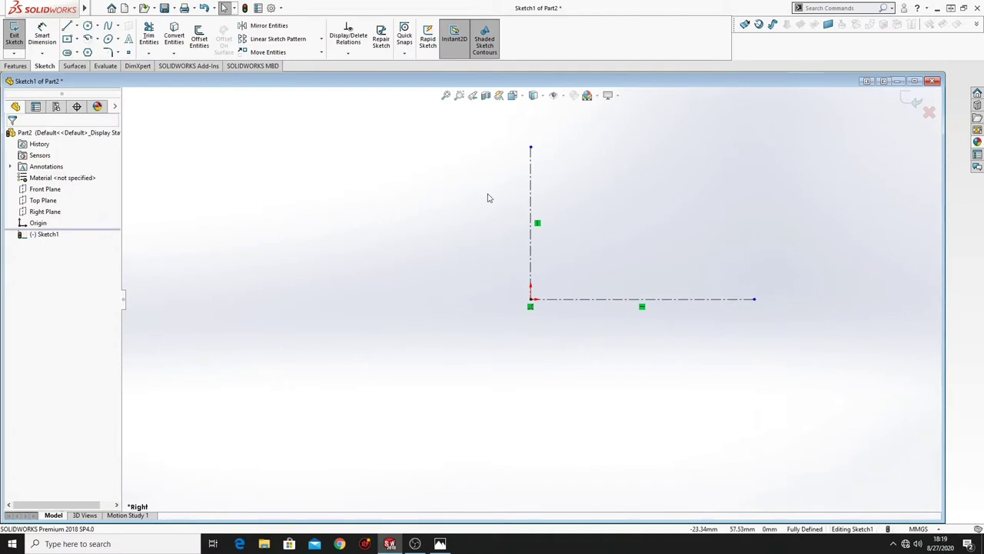
# Sketch a solid line about 10 mm long on the vertical centerline, just below its upper end
pyautogui.keyDown('ctrl'); pyautogui.moveTo(490, 198); pyautogui.dragTo(262, 247, button='middle'); pyautogui.keyUp('ctrl')
pyautogui.click(67, 28)
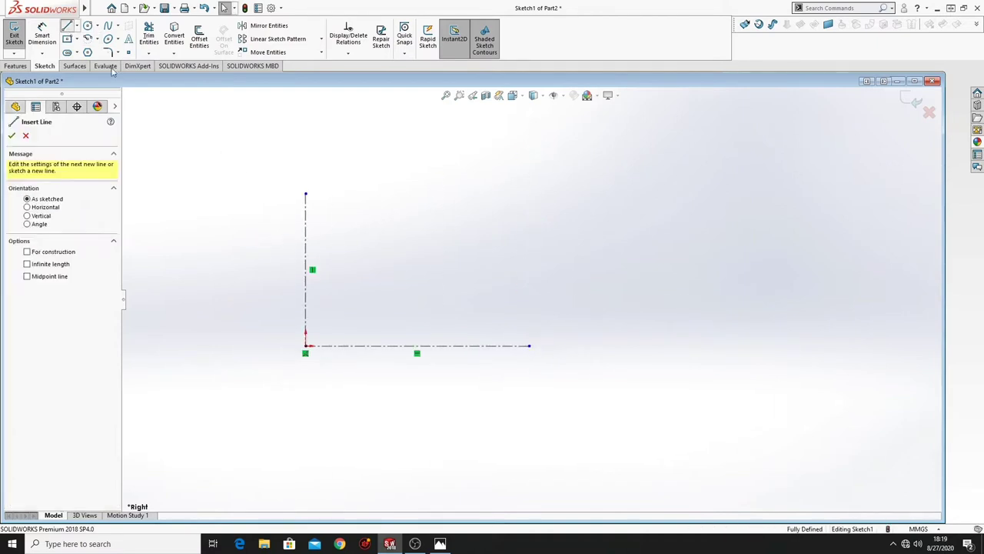
pyautogui.click(306, 206)
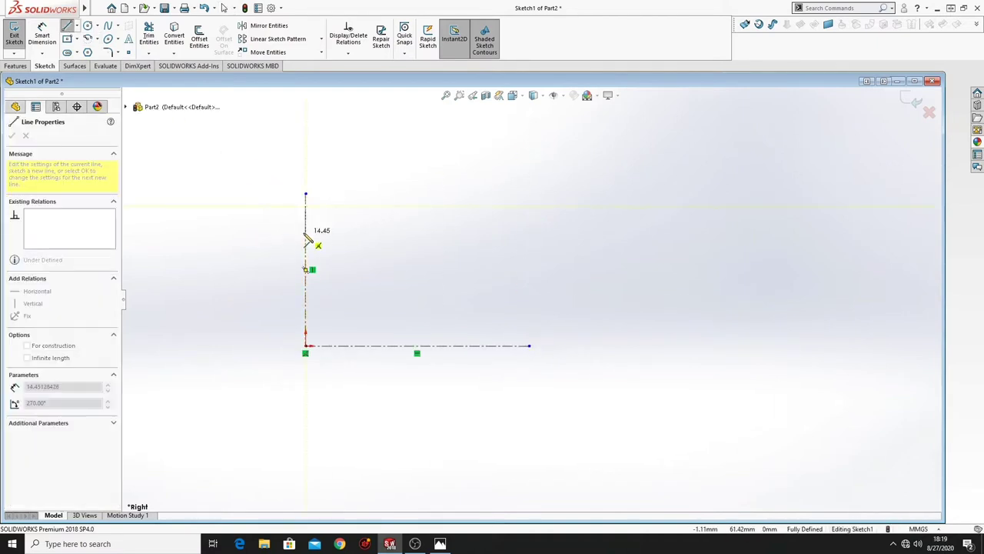
pyautogui.click(306, 223)
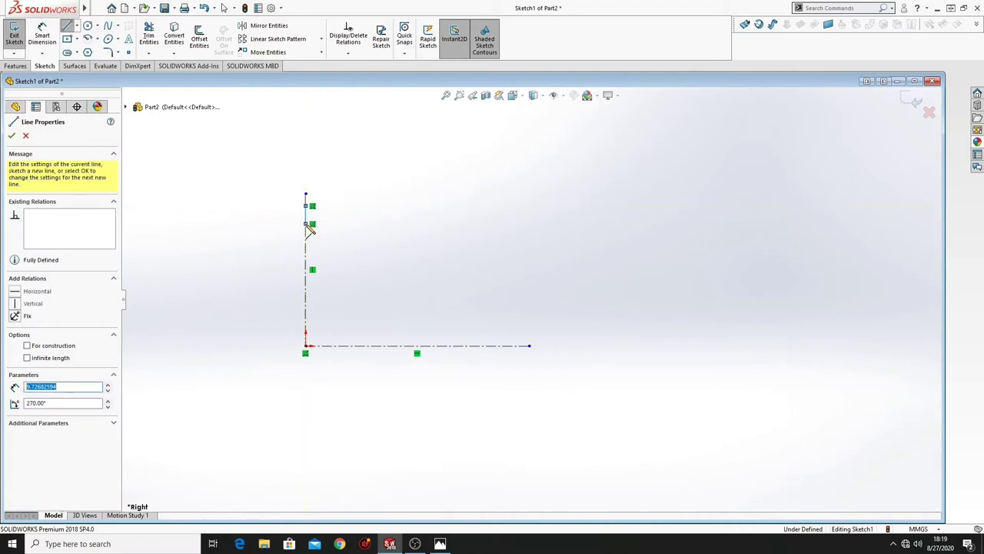
pyautogui.rightClick(321, 224)
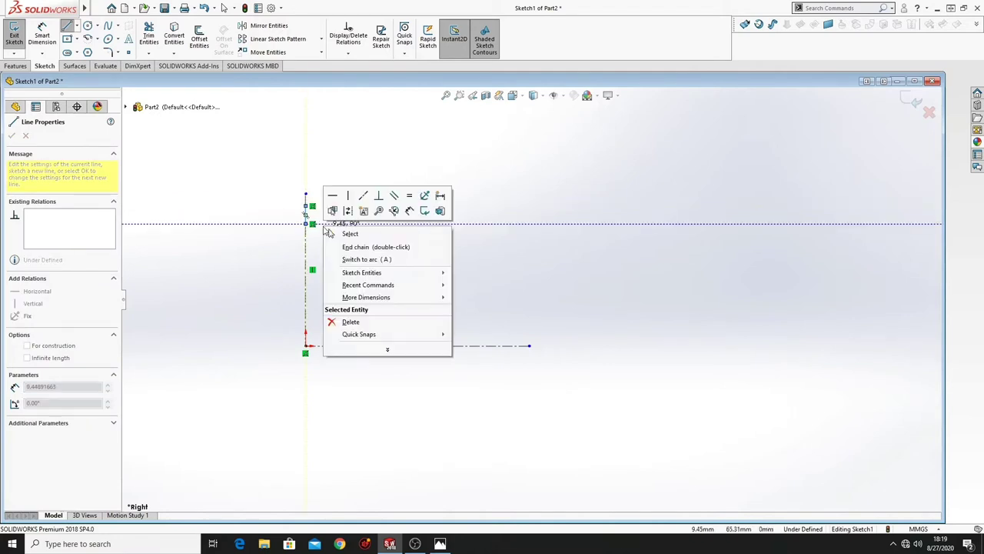
pyautogui.click(354, 260)
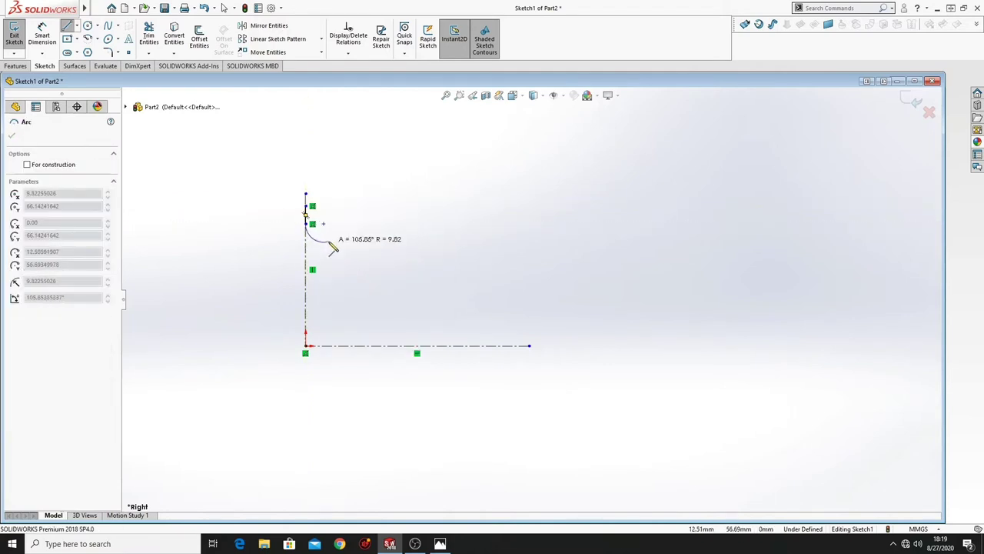
pyautogui.press('Escape')
# Continue the profile from the short line's upper end: about 7 mm horizontal, 45° downward slope, about 64 mm horizontal, vertical down, and a lower horizontal return
pyautogui.click(68, 27)
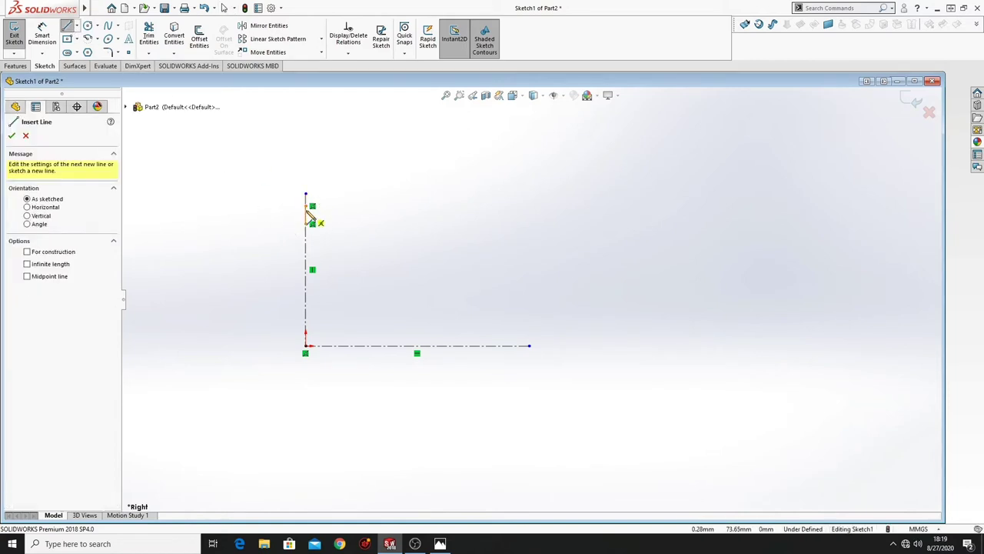
pyautogui.click(306, 206)
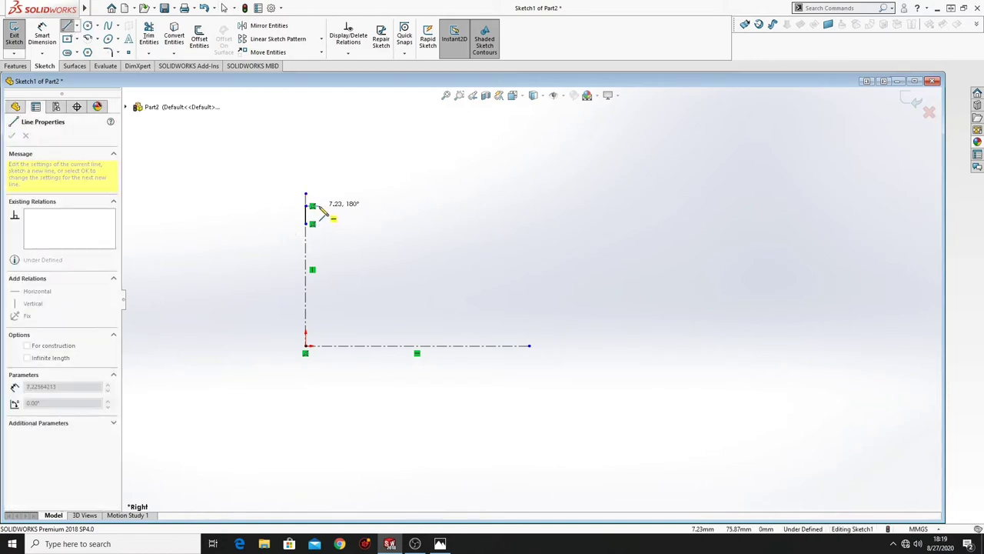
pyautogui.click(318, 206)
pyautogui.click(329, 216)
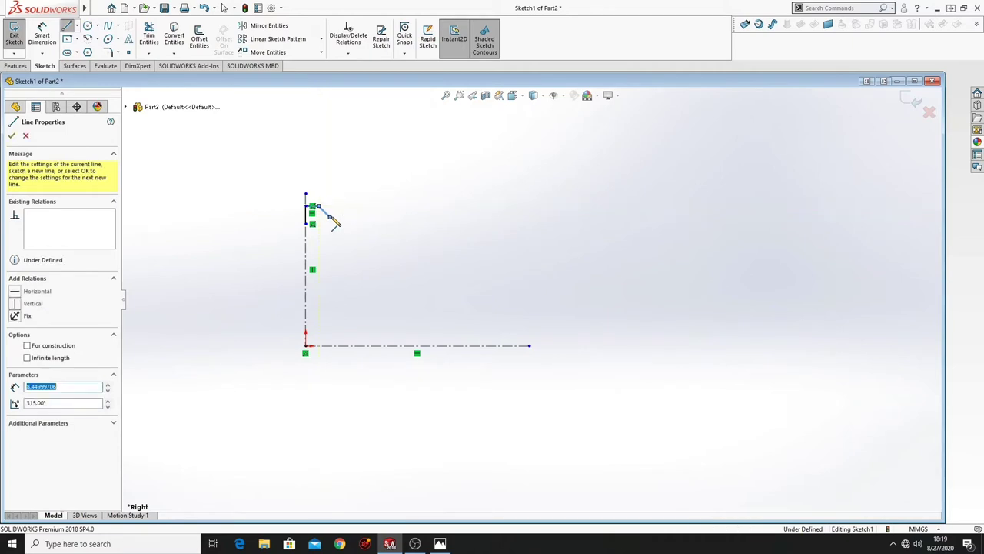
pyautogui.click(447, 217)
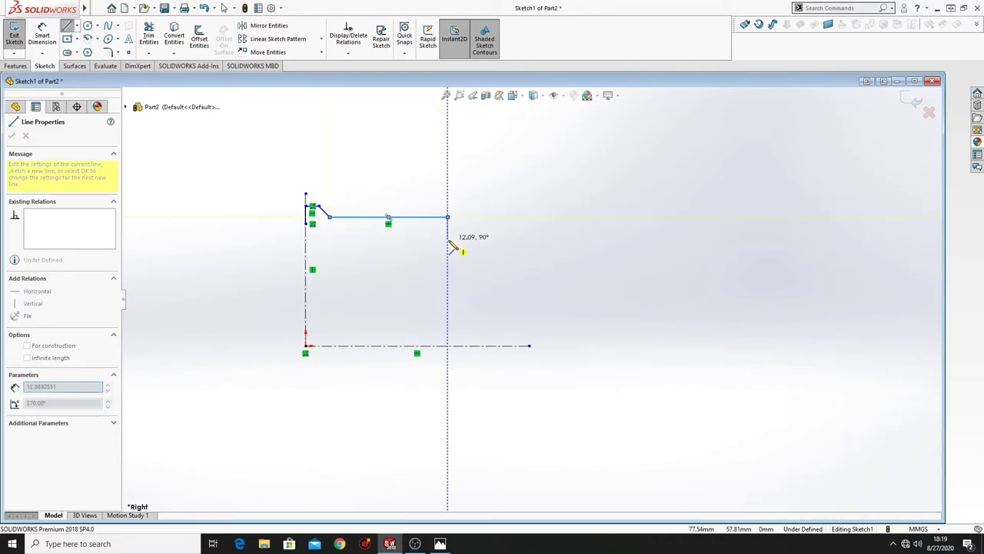
pyautogui.click(448, 251)
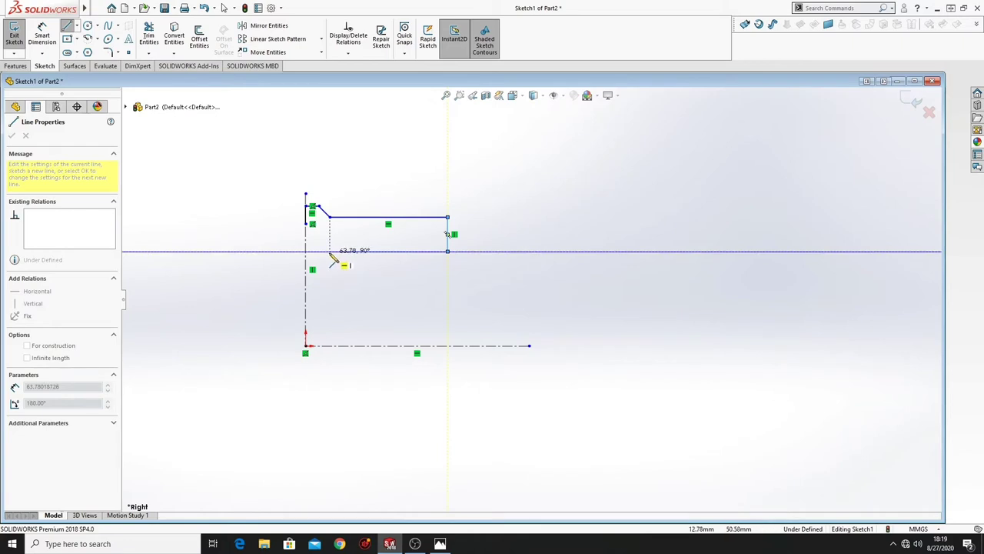
pyautogui.click(324, 250)
pyautogui.rightClick(323, 264)
pyautogui.click(336, 275)
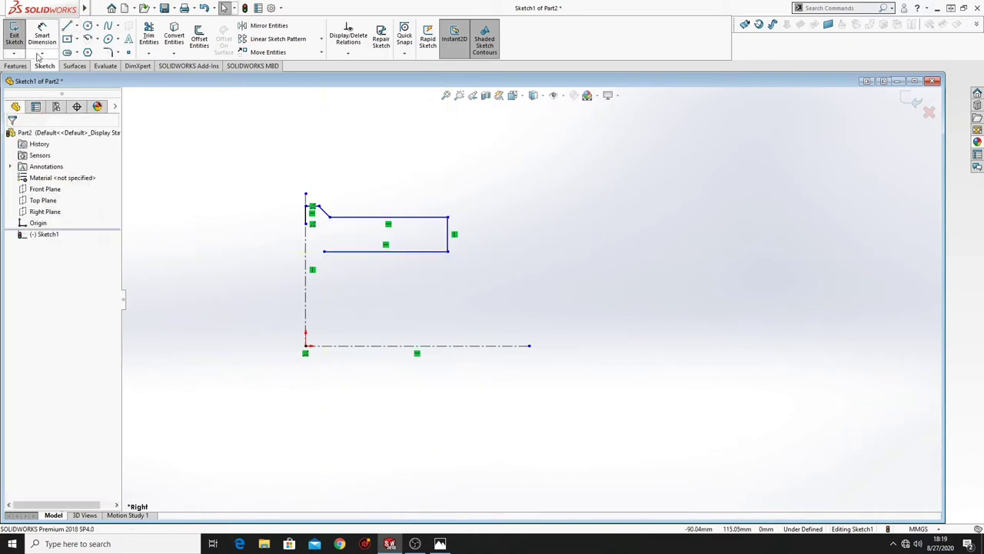
# Join the short vertical line's lower end to the lower line's open end with a centerpoint arc of about 18 mm radius
pyautogui.click(90, 40)
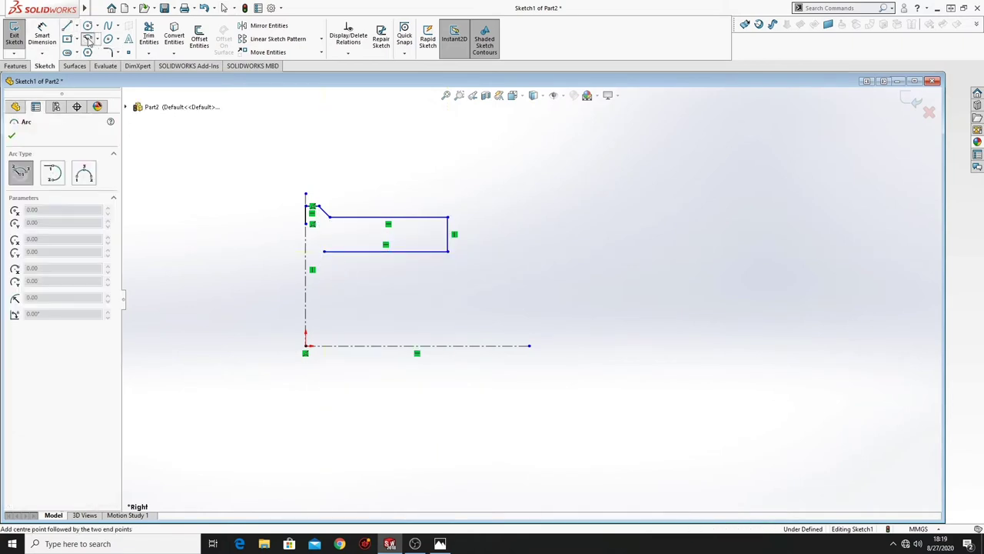
pyautogui.scroll(-5, 292, 241)
pyautogui.moveTo(407, 255)
pyautogui.keyDown('ctrl'); pyautogui.mouseDown(button='middle')
pyautogui.moveTo(268, 200)
pyautogui.moveTo(240, 215)
pyautogui.mouseUp(button='middle'); pyautogui.keyUp('ctrl')
pyautogui.click(207, 242)
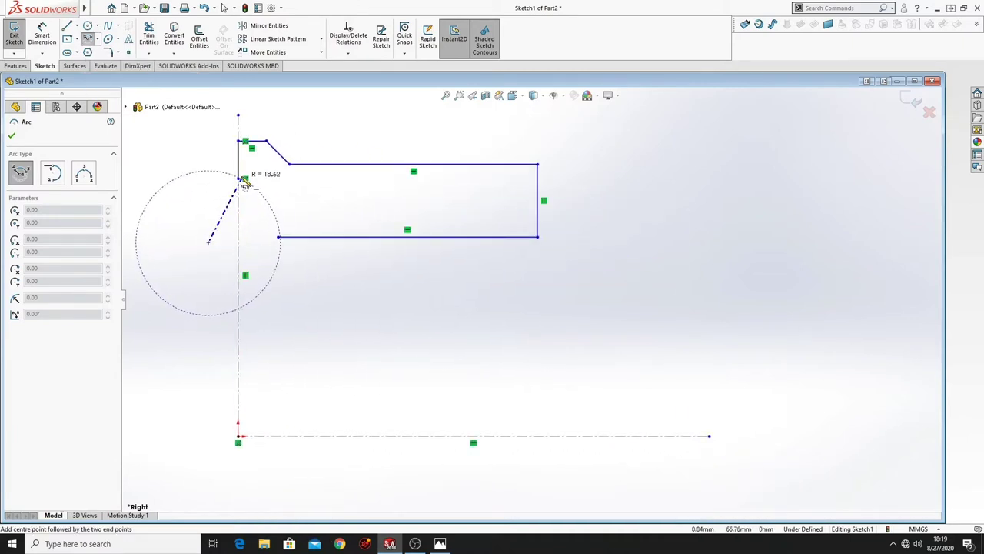
pyautogui.click(244, 178)
pyautogui.click(279, 237)
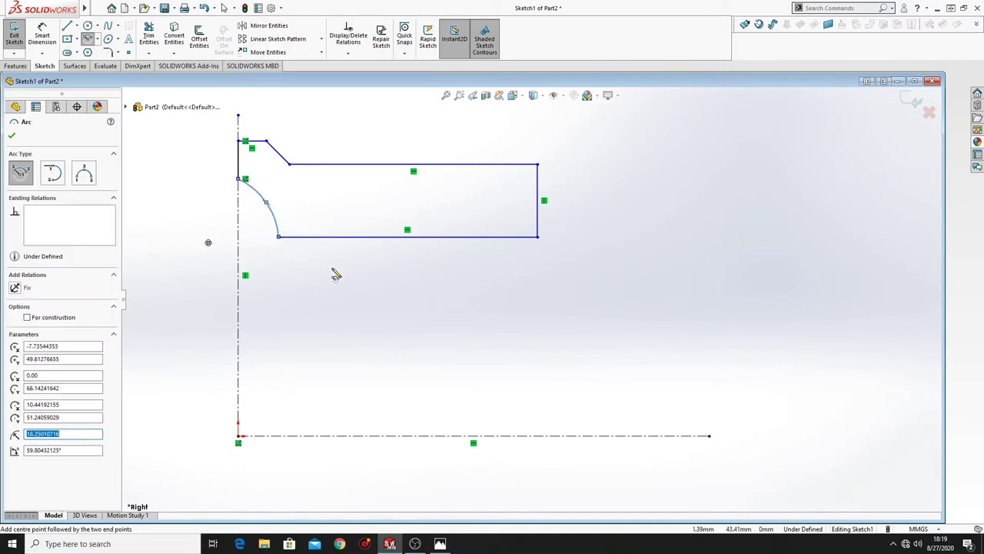
pyautogui.rightClick(358, 230)
pyautogui.click(376, 277)
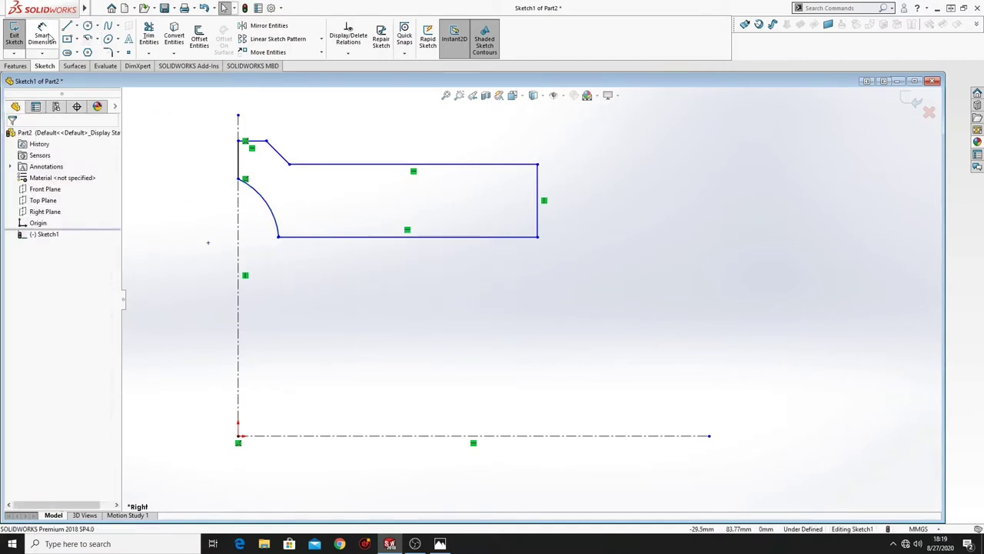
# Dimension the short horizontal line at the top of the profile to 14 mm
pyautogui.click(43, 36)
pyautogui.click(254, 143)
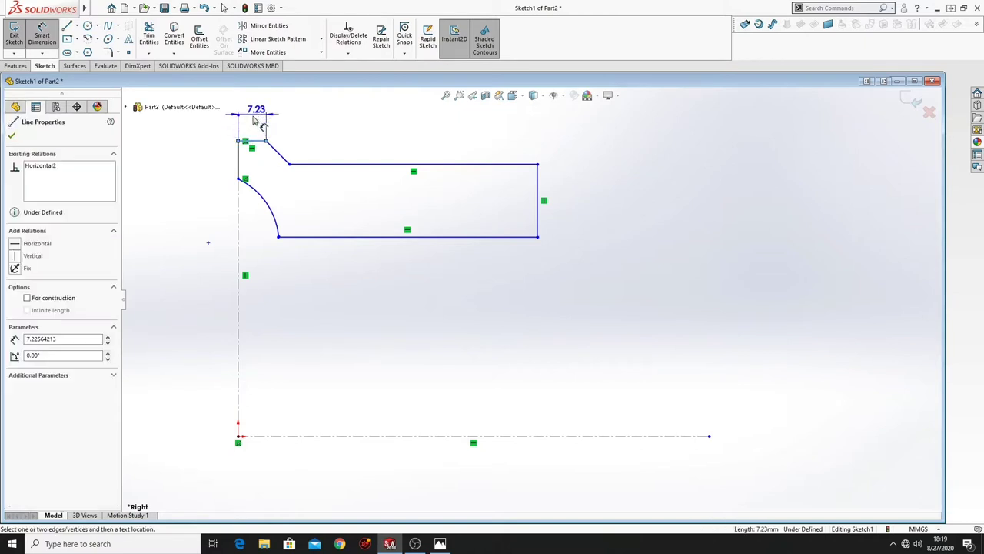
pyautogui.click(204, 129)
pyautogui.write('14')
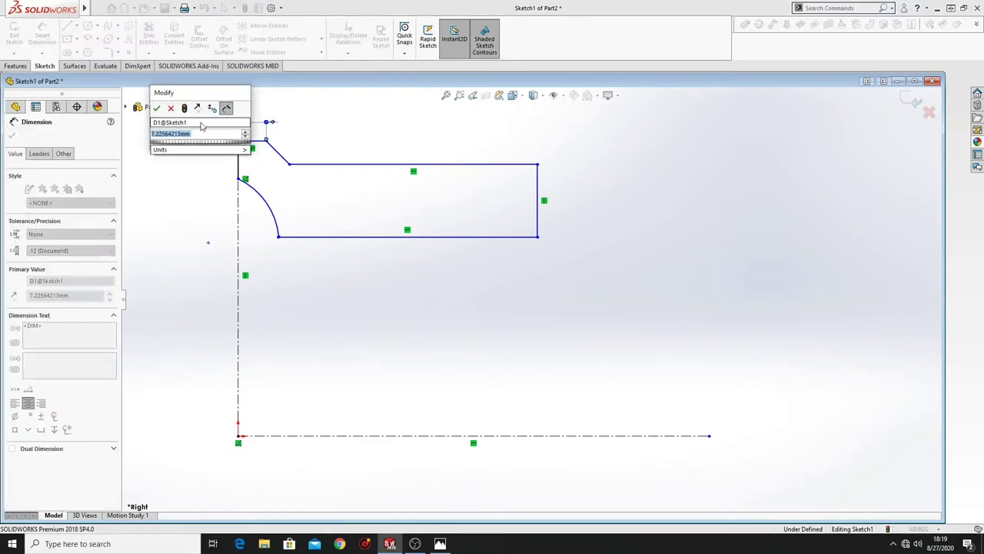
pyautogui.press('Return')
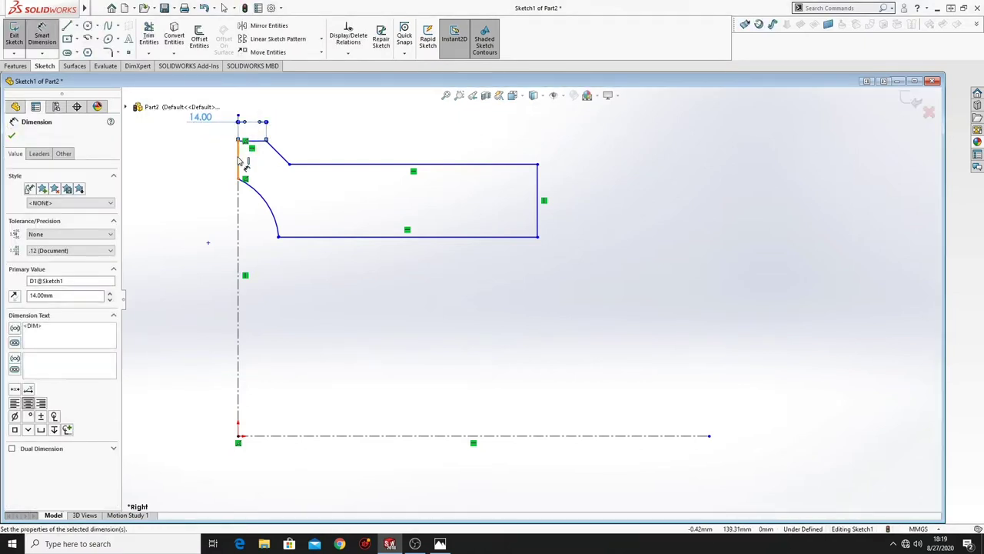
# Dimension the short vertical line on the centerline to 8 mm
pyautogui.click(239, 158)
pyautogui.click(178, 169)
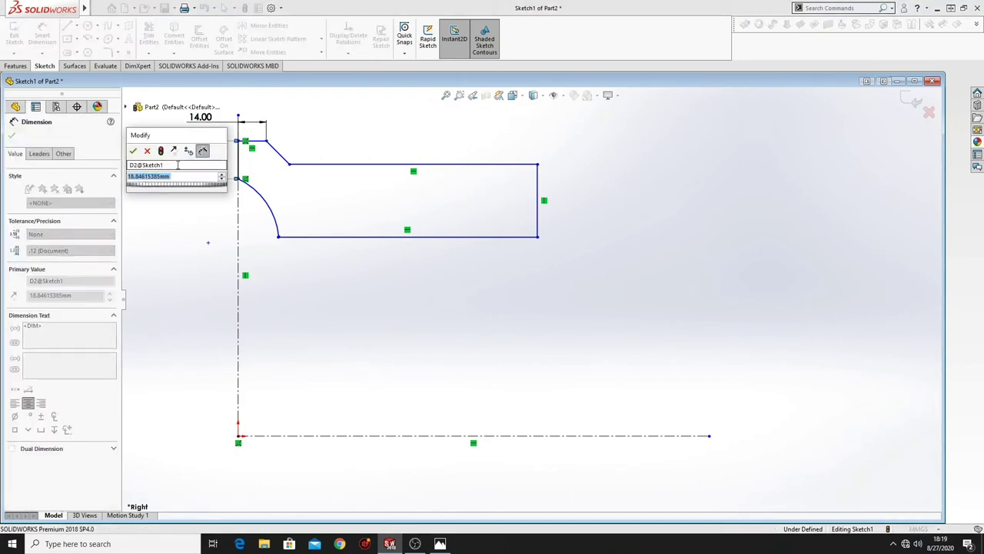
pyautogui.press('Return')
pyautogui.write('8')
pyautogui.press('Return')
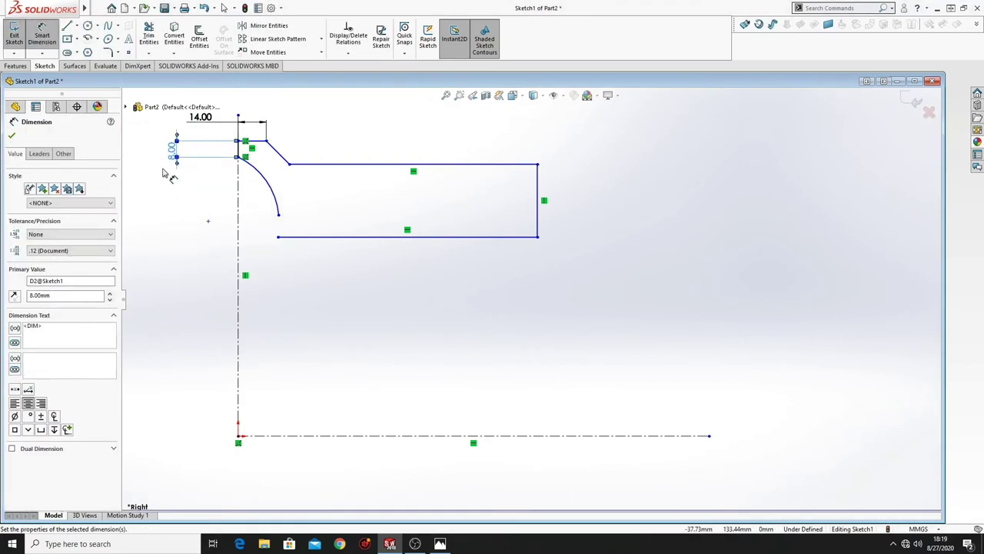
# Dimension the horizontal distance between the sloped line's endpoints to 9 mm
pyautogui.click(288, 162)
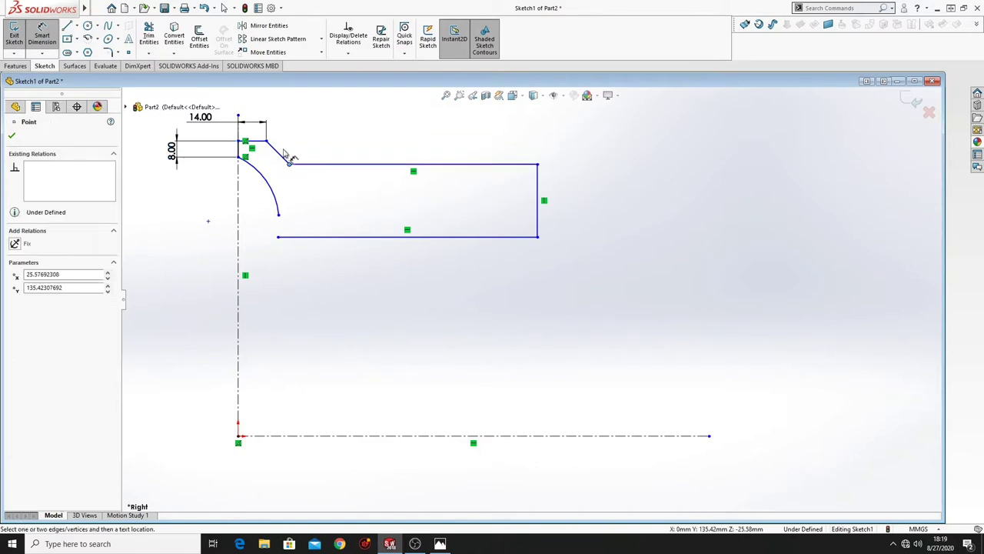
pyautogui.click(263, 141)
pyautogui.click(281, 112)
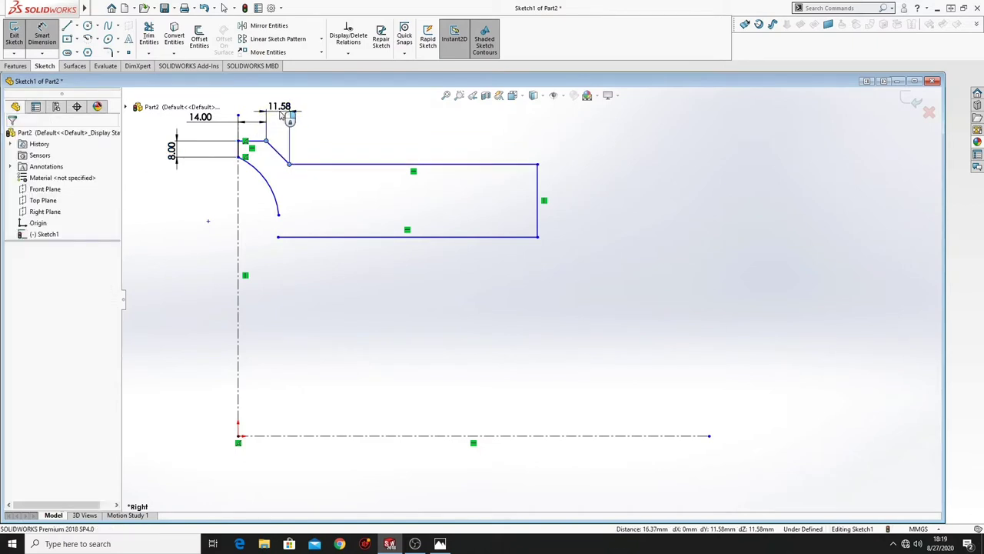
pyautogui.write('9.00mm')
pyautogui.press('Return')
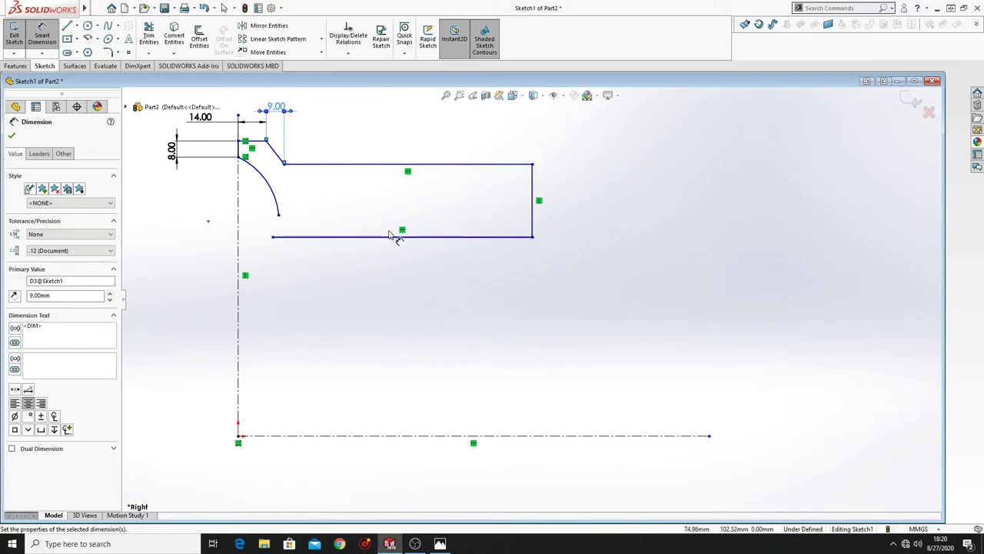
# Dimension the vertical distance from the horizontal centerline to the profile's lower line to 204.95 mm
pyautogui.click(401, 237)
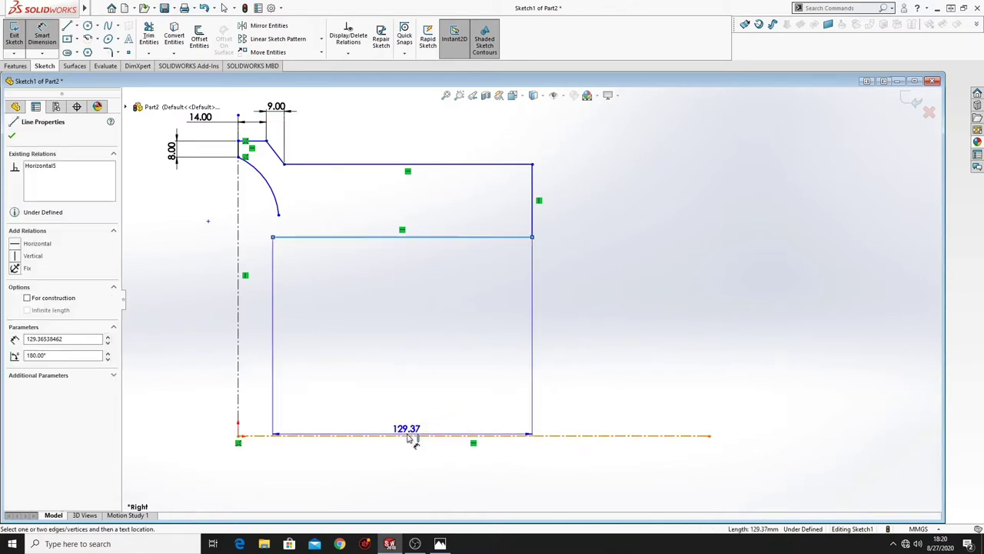
pyautogui.click(409, 436)
pyautogui.click(433, 362)
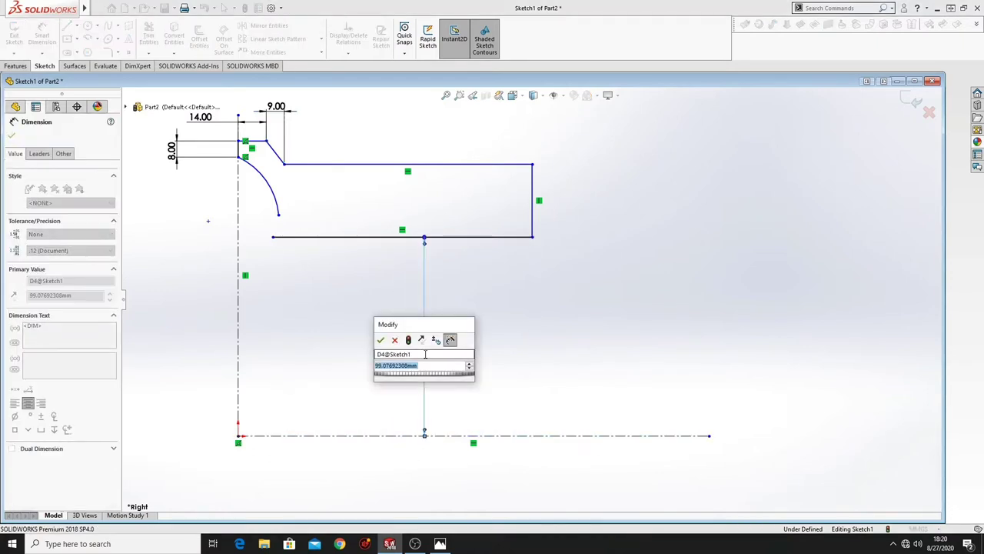
pyautogui.write('20')
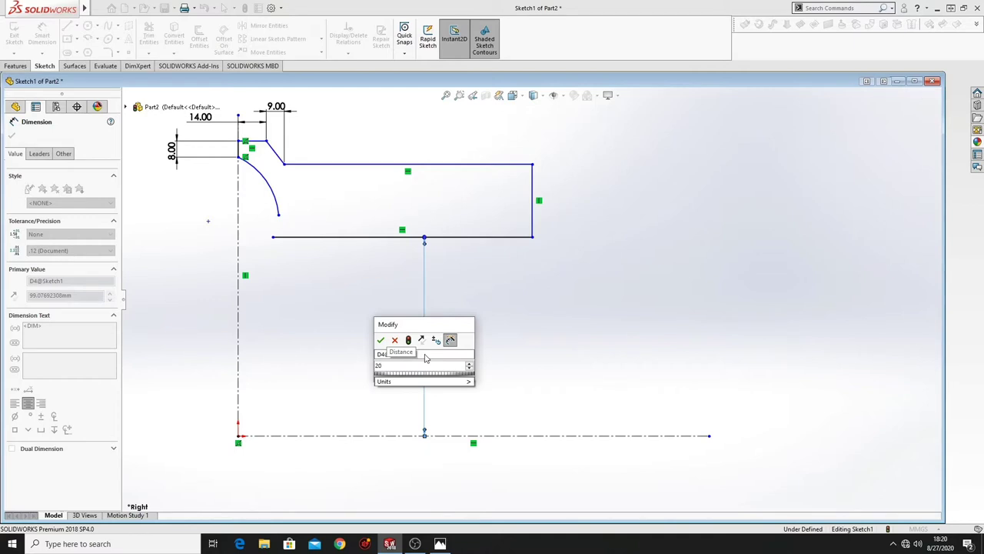
pyautogui.write('5')
pyautogui.press('BackSpace')
pyautogui.press('BackSpace')
pyautogui.press('BackSpace')
pyautogui.write('=')
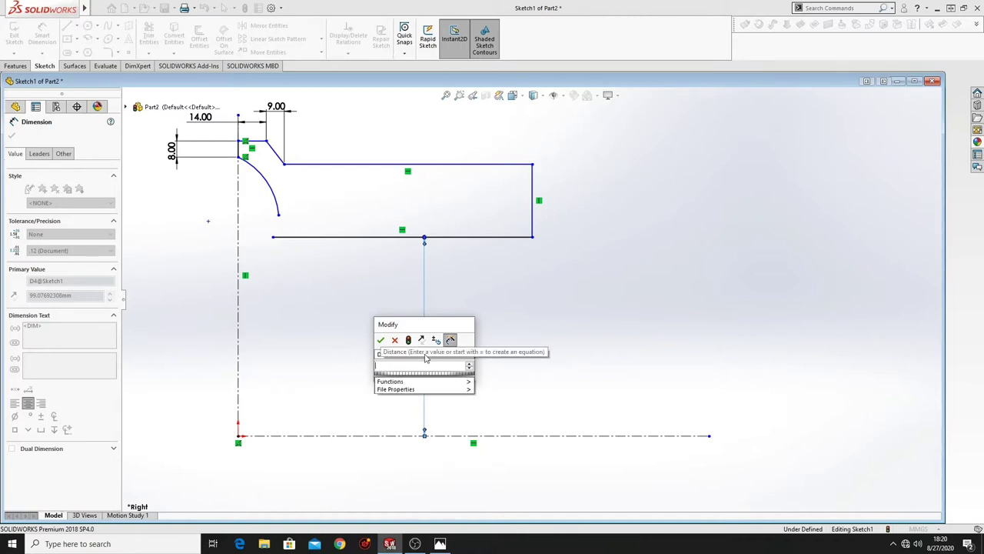
pyautogui.write('2')
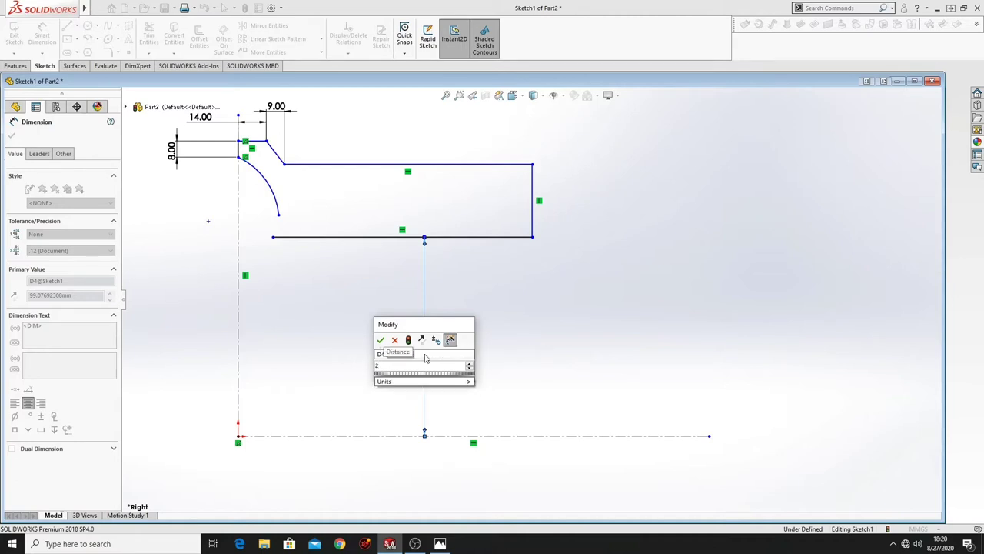
pyautogui.write('04.95')
pyautogui.press('Return')
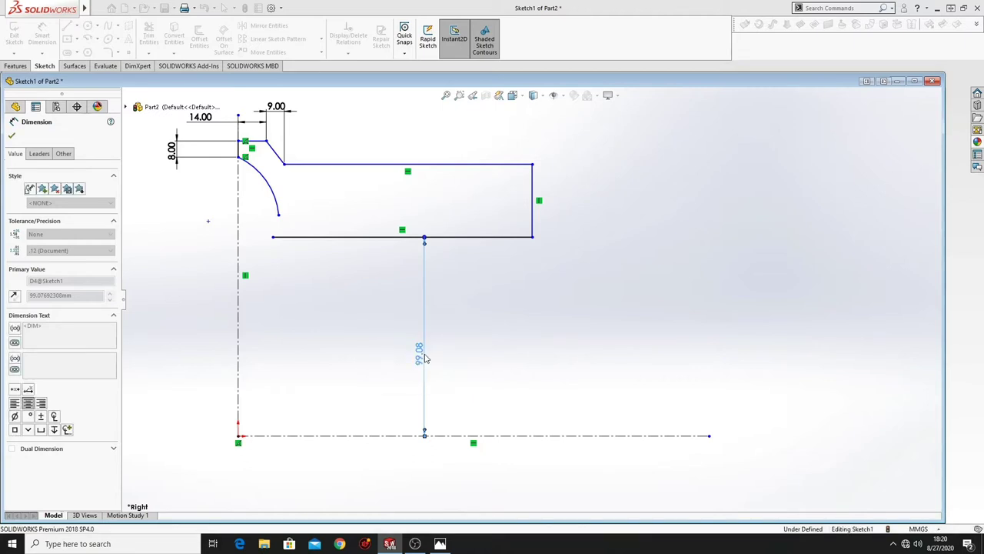
# Dimension the vertical distance from the origin to the profile's top corner on the vertical centerline to 260 mm
pyautogui.moveTo(400, 267)
pyautogui.keyDown('ctrl'); pyautogui.mouseDown(button='middle')
pyautogui.moveTo(329, 398)
pyautogui.moveTo(464, 184)
pyautogui.moveTo(435, 260)
pyautogui.mouseUp(button='middle'); pyautogui.keyUp('ctrl')
pyautogui.press('d')
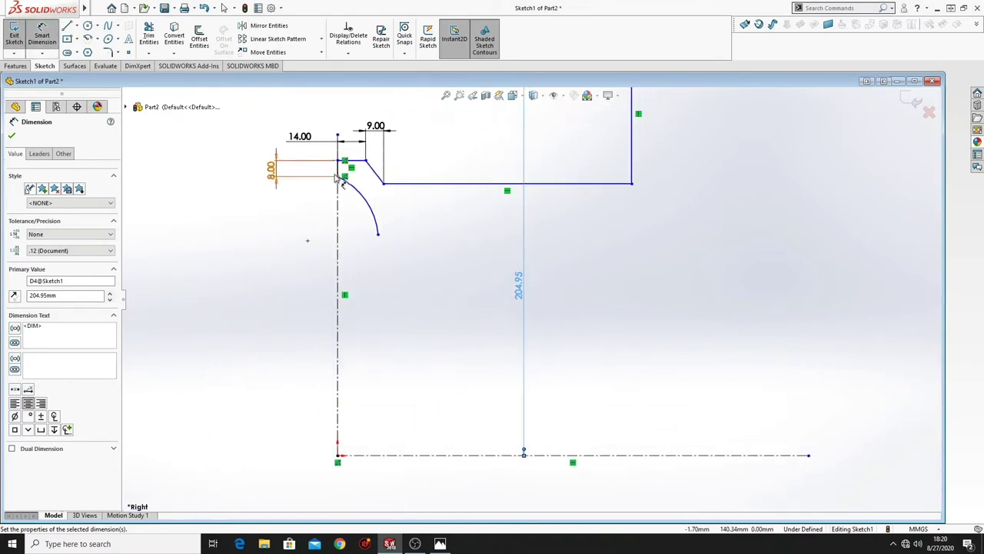
pyautogui.click(337, 161)
pyautogui.click(338, 454)
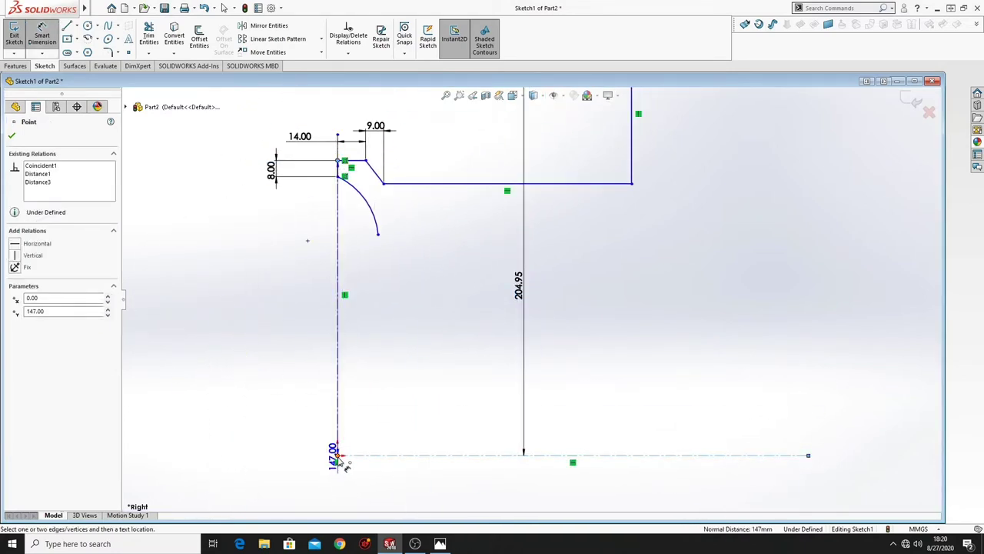
pyautogui.click(256, 333)
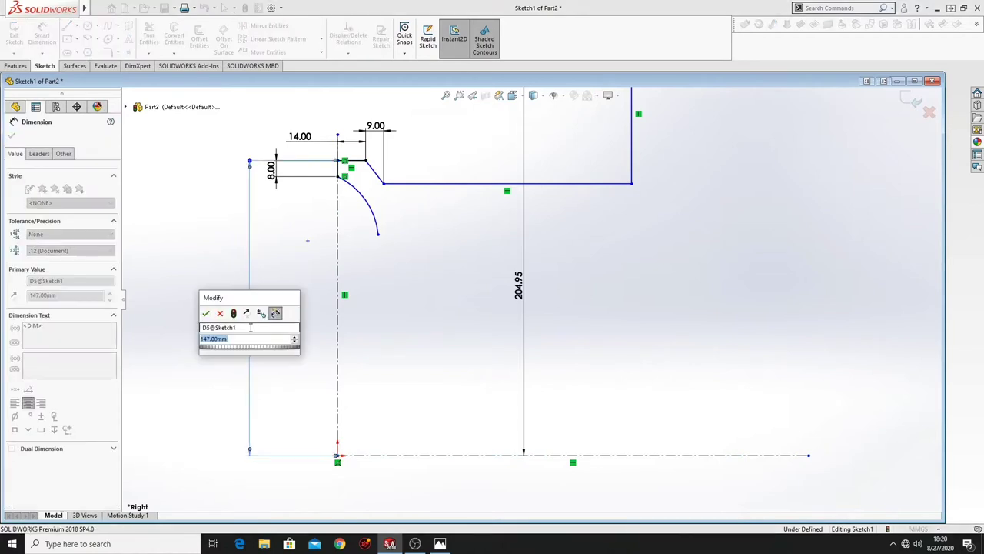
pyautogui.write('260')
pyautogui.press('Return')
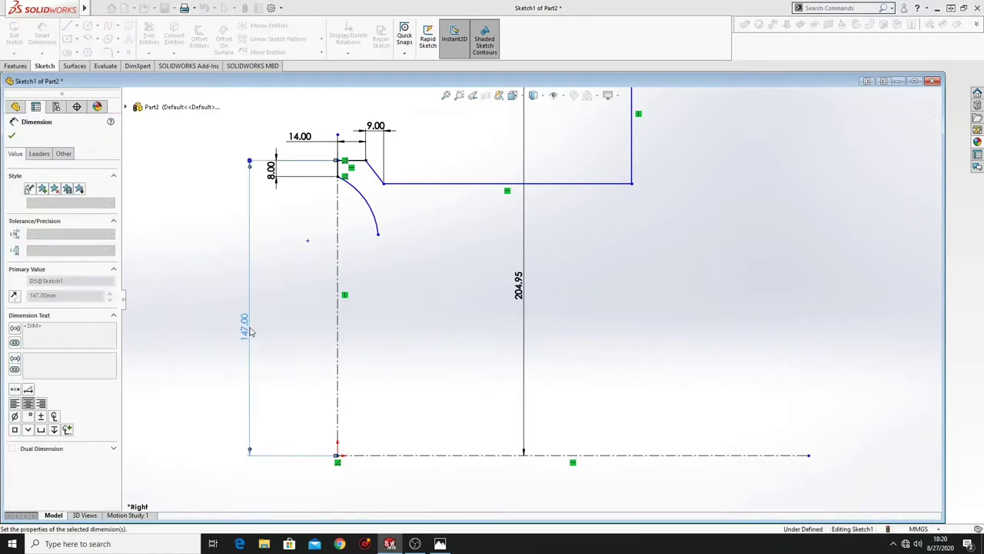
# Extend the vertical centerline upward so that its free end lies above the top of the rim profile
pyautogui.keyDown('ctrl'); pyautogui.moveTo(477, 212); pyautogui.dragTo(358, 530, button='middle'); pyautogui.keyUp('ctrl')
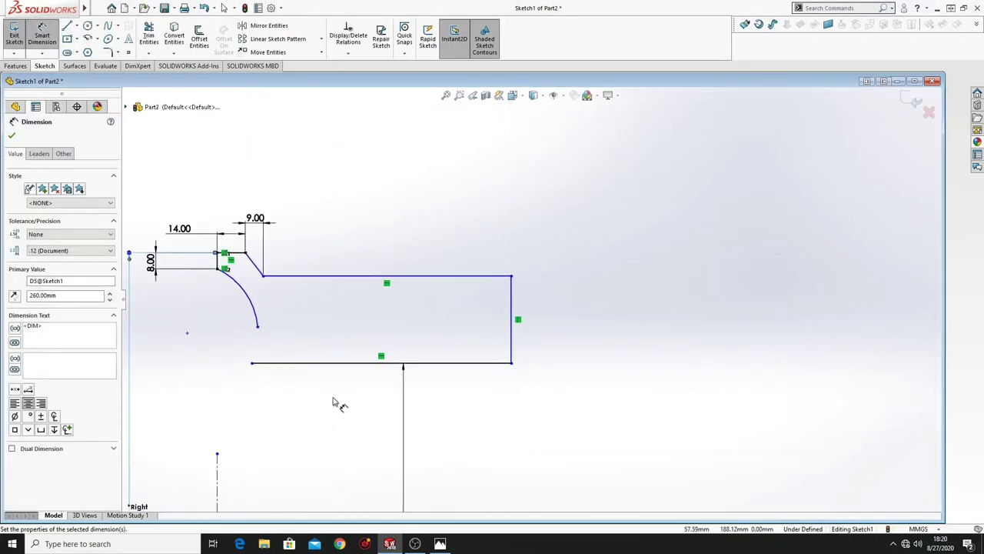
pyautogui.scroll(1, 332, 398)
pyautogui.keyDown('ctrl'); pyautogui.moveTo(332, 398); pyautogui.dragTo(366, 398, button='middle'); pyautogui.keyUp('ctrl')
pyautogui.rightClick(274, 368)
pyautogui.click(302, 399)
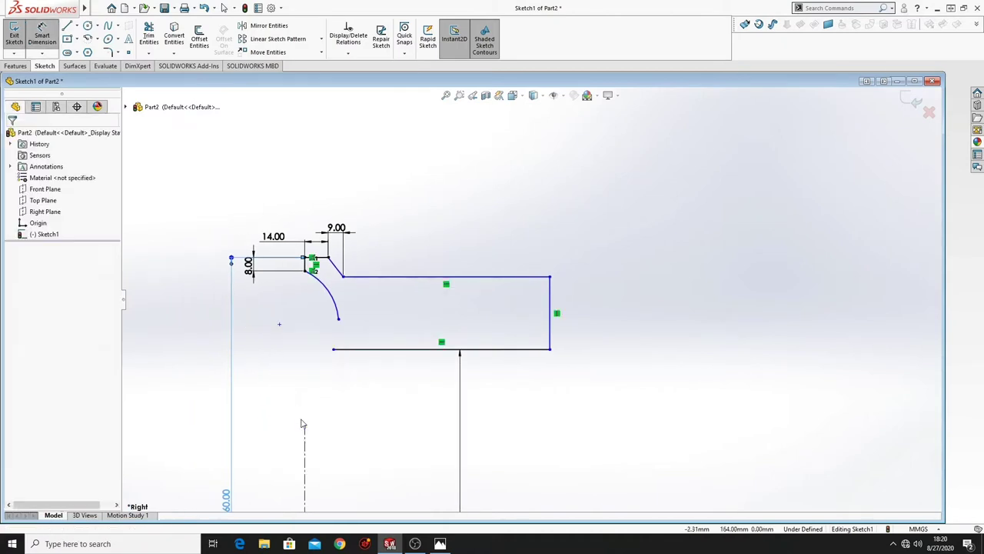
pyautogui.moveTo(305, 425); pyautogui.dragTo(331, 135)
pyautogui.click(392, 284)
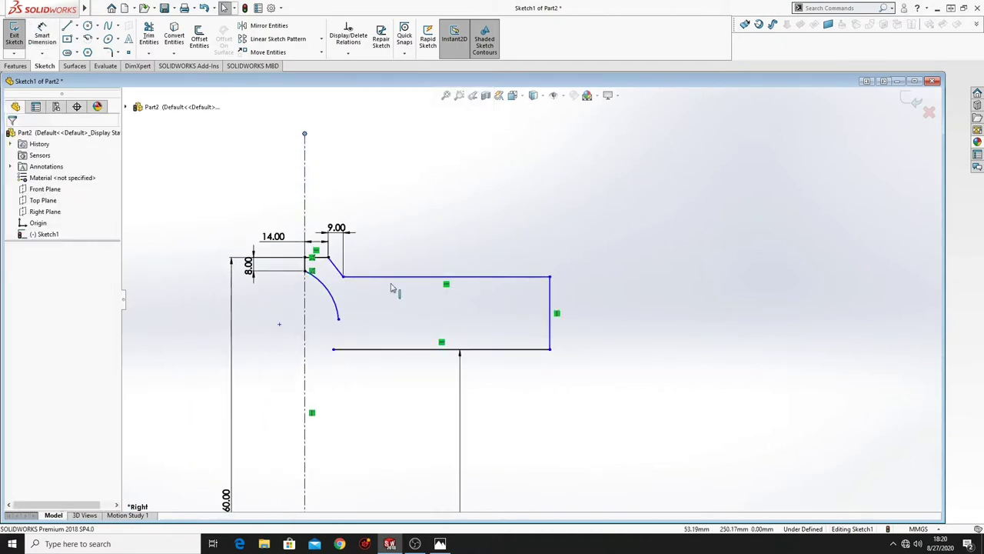
# Dimension the horizontal distance from the vertical centerline to the lower line's open end to 41 mm
pyautogui.keyDown('ctrl'); pyautogui.moveTo(412, 305); pyautogui.dragTo(378, 347, button='middle'); pyautogui.keyUp('ctrl')
pyautogui.click(42, 39)
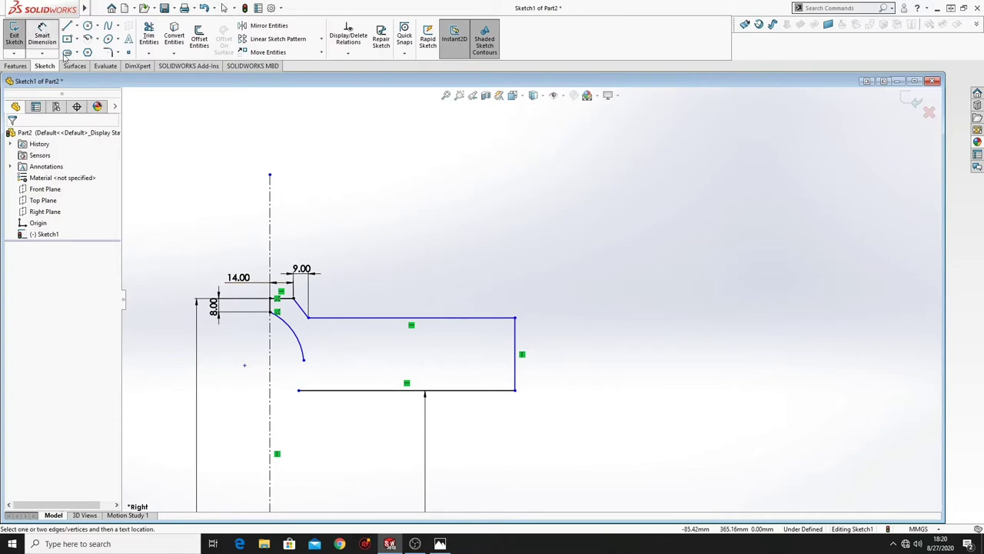
pyautogui.click(300, 391)
pyautogui.click(271, 398)
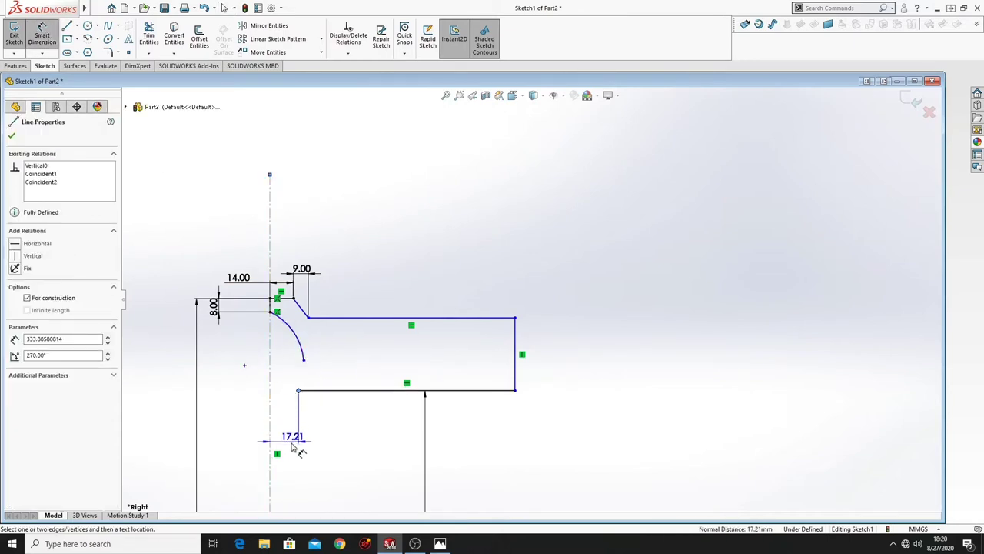
pyautogui.click(290, 451)
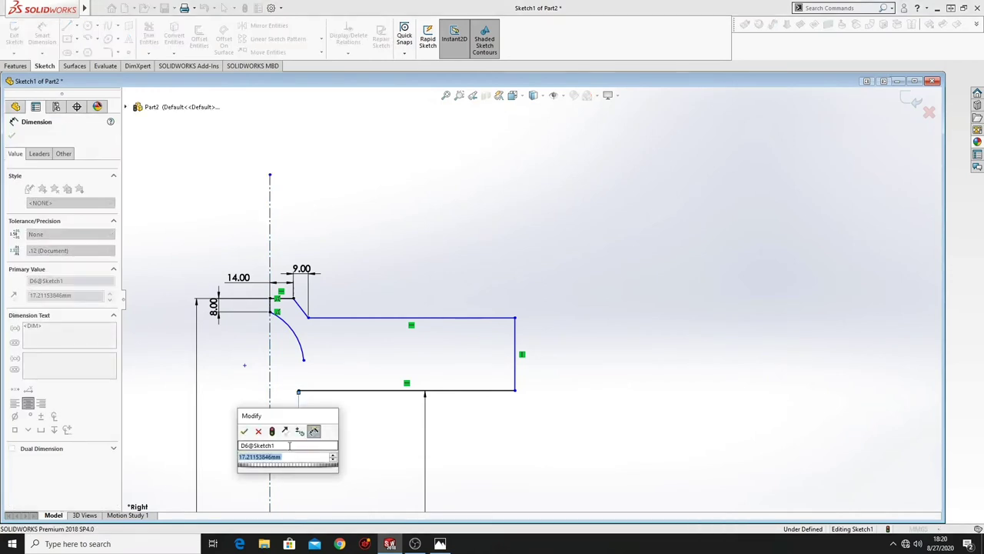
pyautogui.write('41')
pyautogui.press('Return')
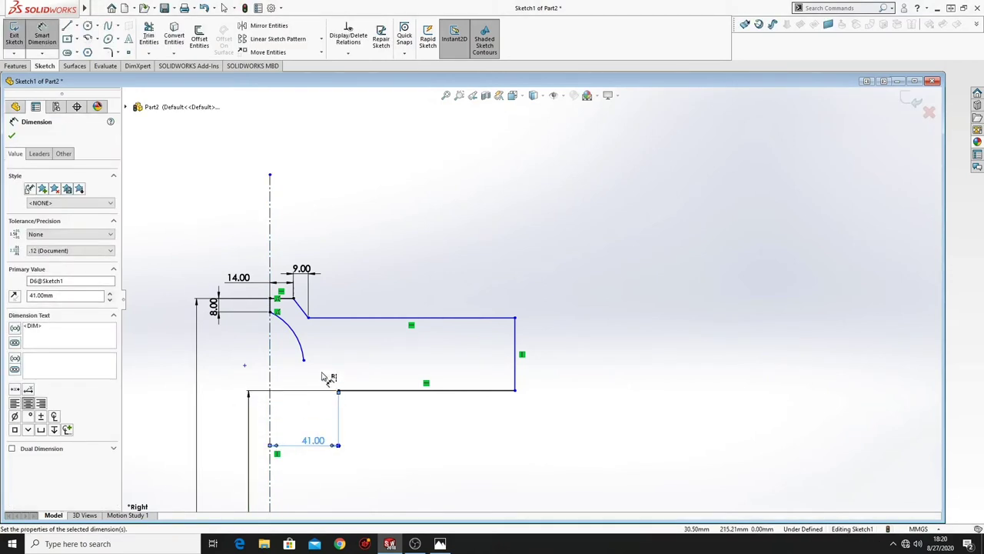
pyautogui.rightClick(327, 337)
pyautogui.click(345, 369)
# Merge the arc's free endpoint with the lower line's open endpoint to close the profile
pyautogui.click(338, 391)
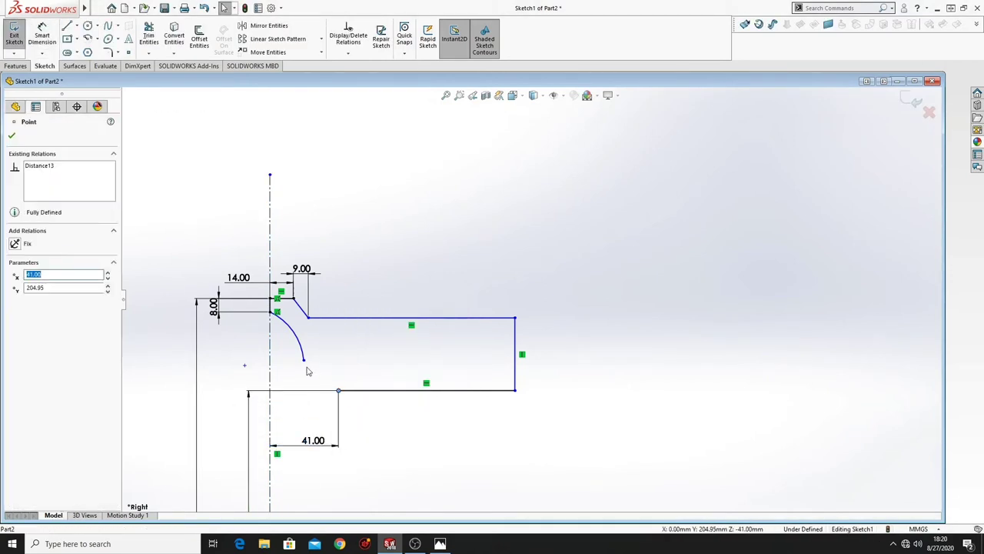
pyautogui.keyDown('ctrl'); pyautogui.click(303, 360); pyautogui.keyUp('ctrl')
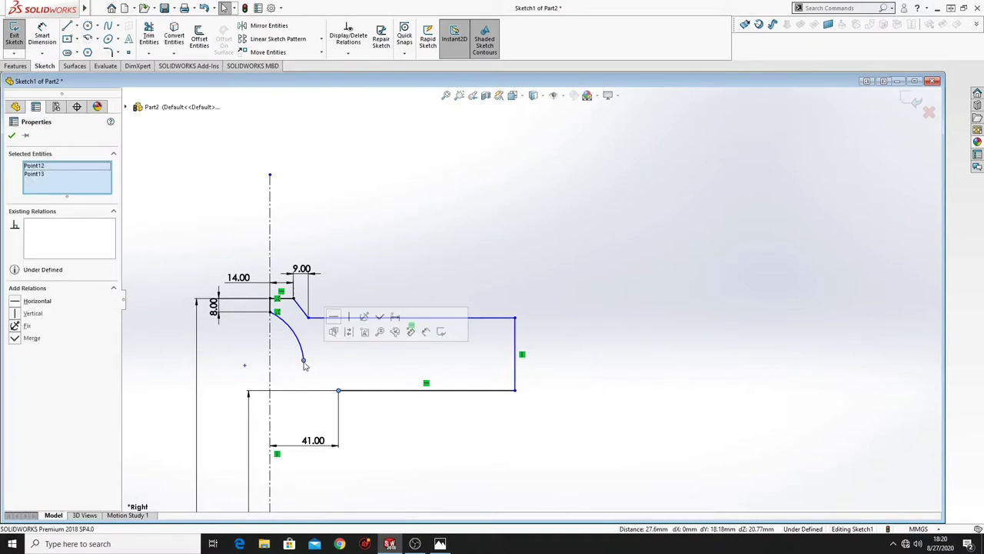
pyautogui.click(380, 317)
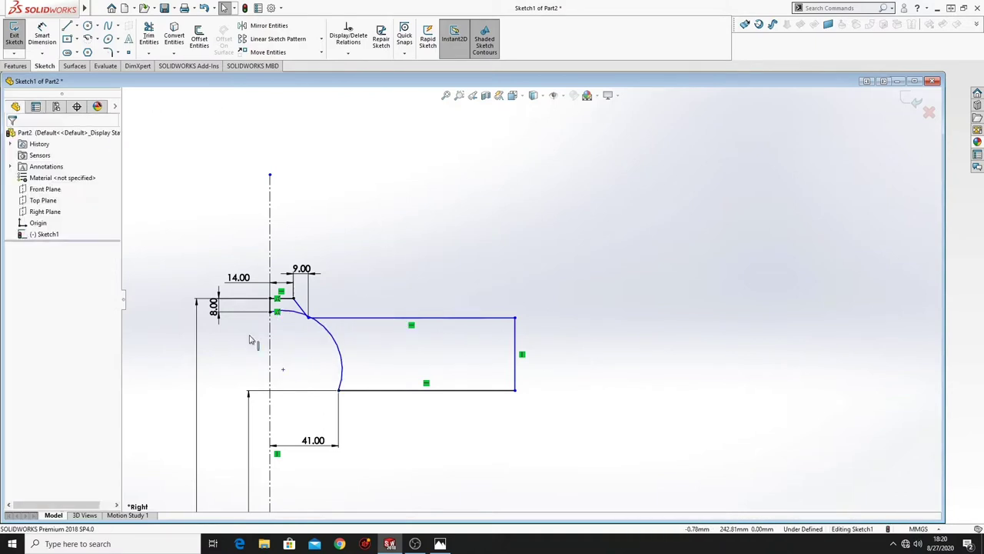
# Dimension the radius of the profile's arc to 86.56 mm
pyautogui.click(334, 343)
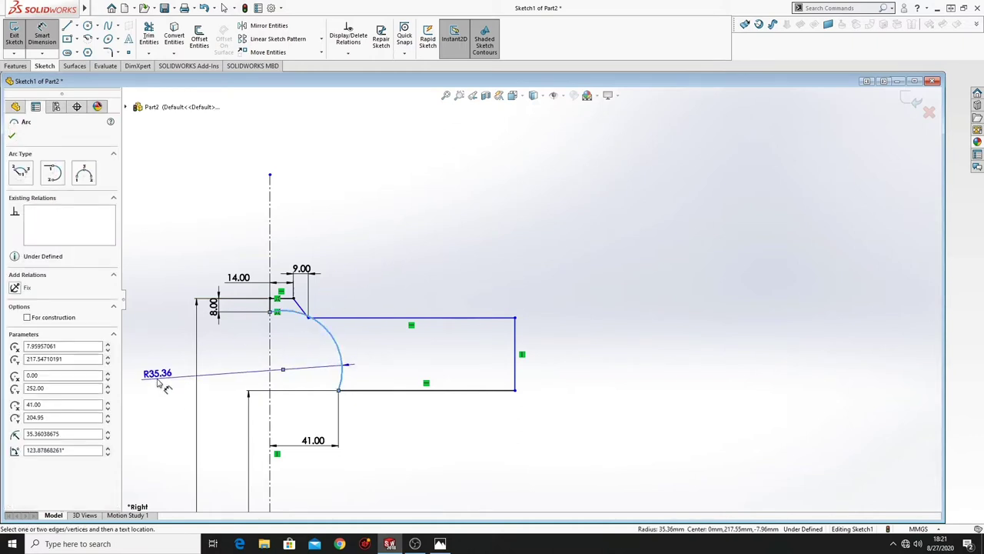
pyautogui.click(158, 380)
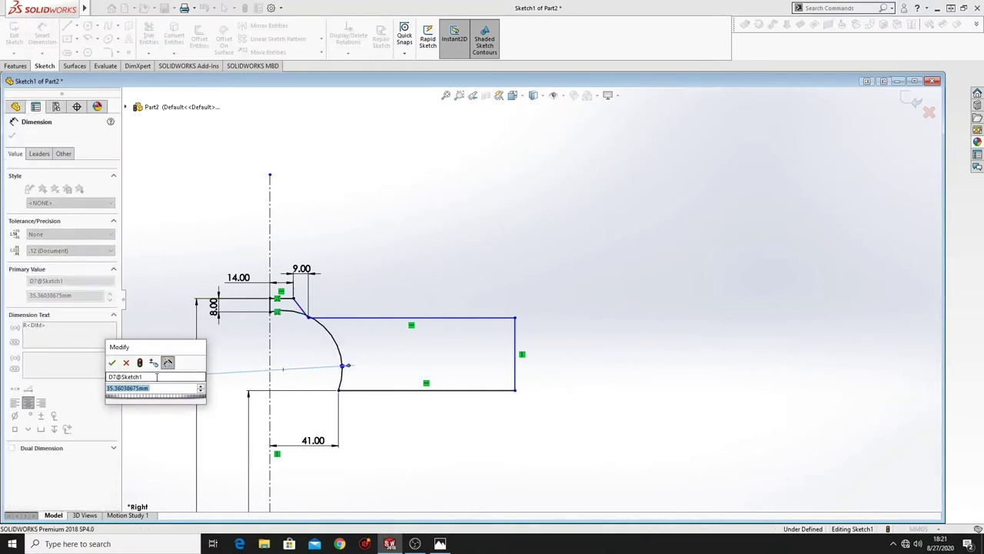
pyautogui.write('6')
pyautogui.press('BackSpace')
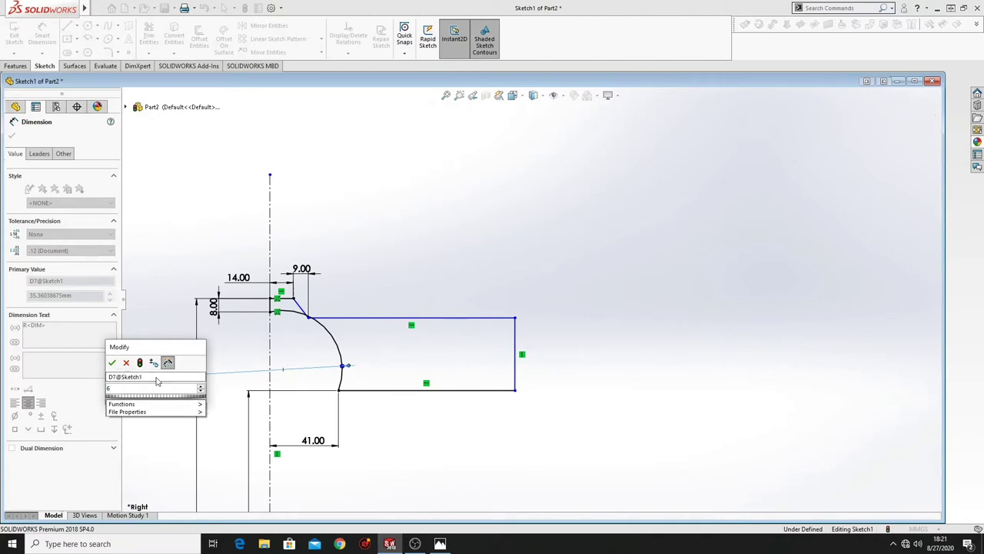
pyautogui.write('86.')
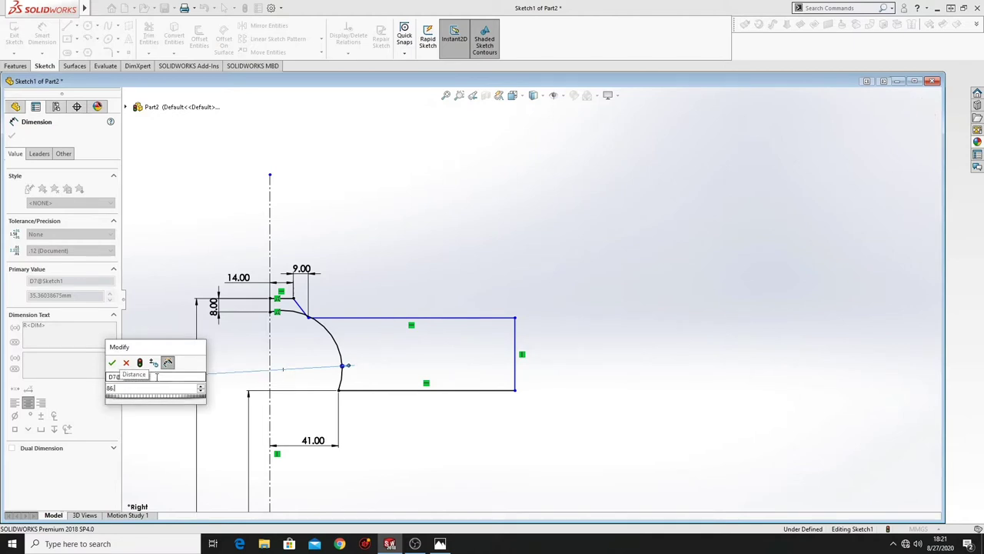
pyautogui.write('.56')
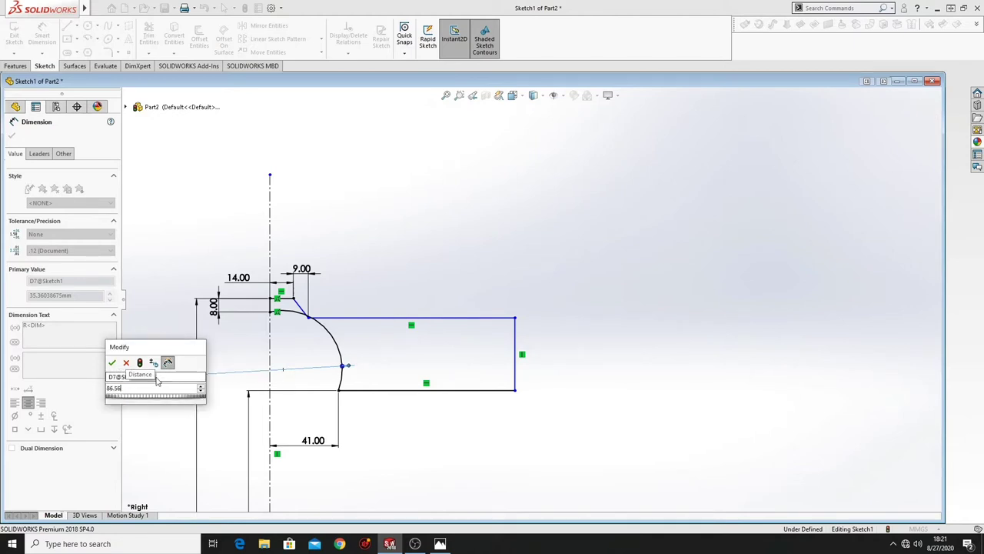
pyautogui.press('Return')
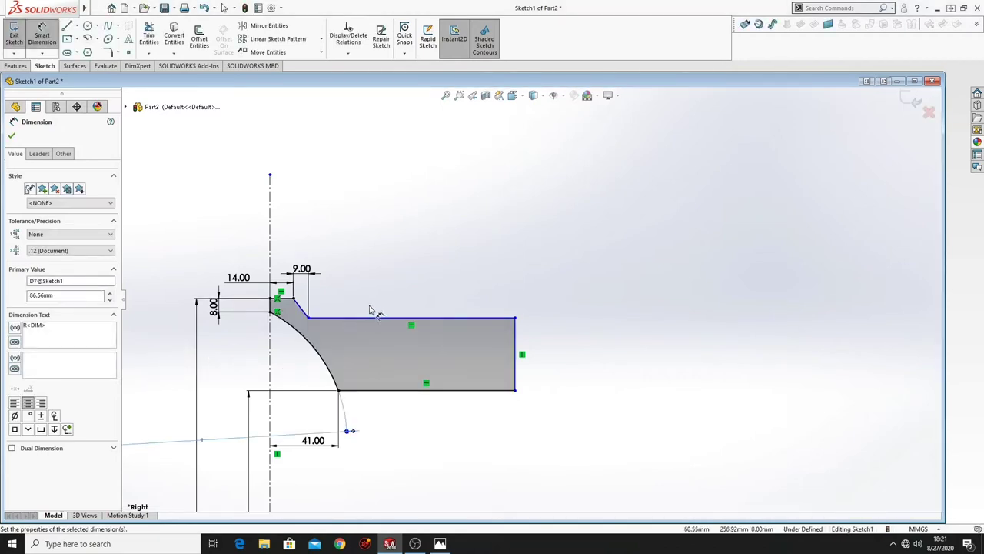
# Dimension the vertical distance between the sloped line's upper endpoint and the long upper horizontal line to 16 mm
pyautogui.click(298, 303)
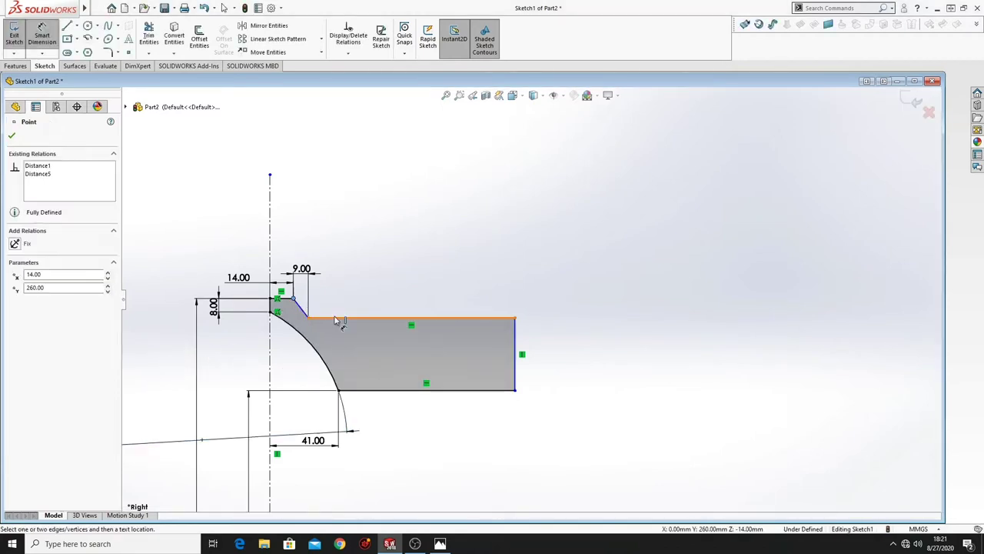
pyautogui.click(351, 319)
pyautogui.click(373, 278)
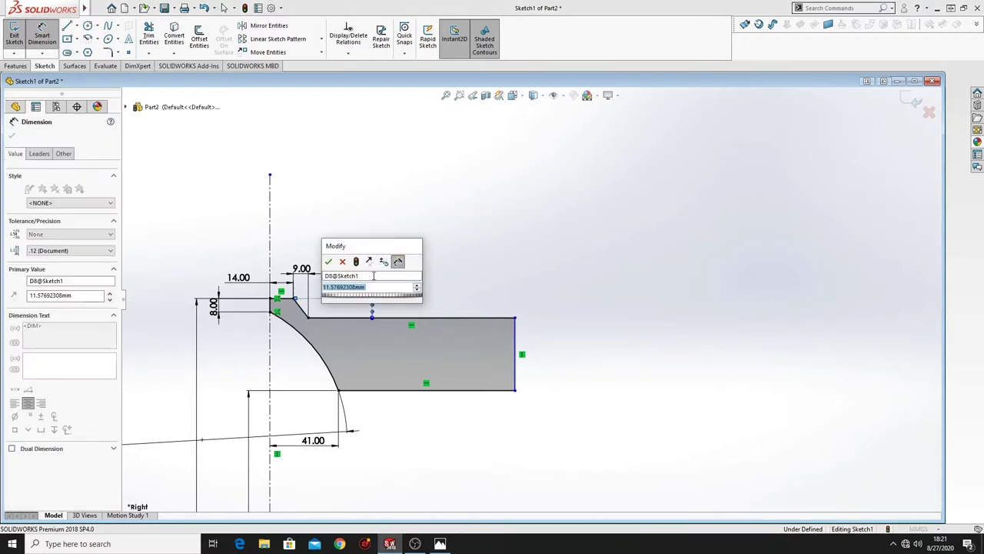
pyautogui.write('16')
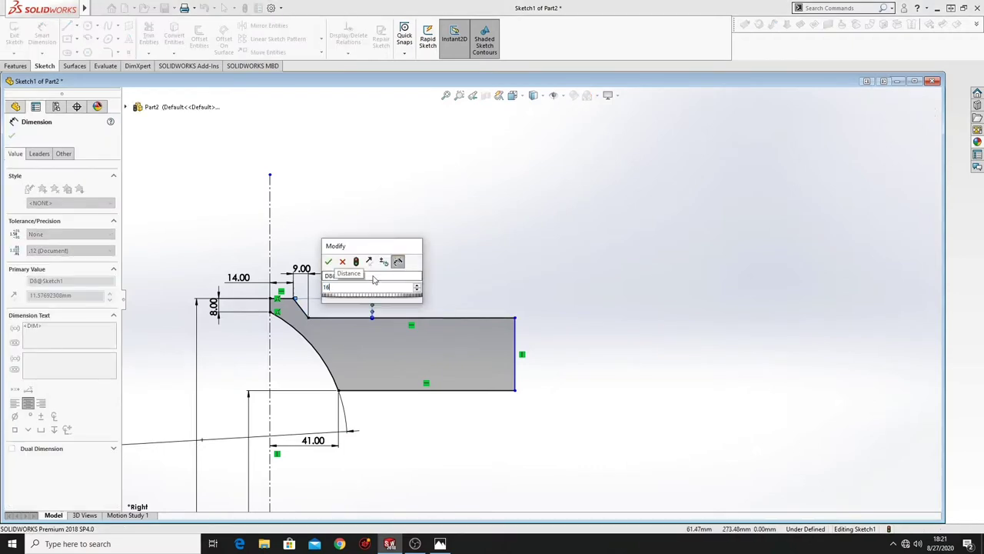
pyautogui.press('Return')
# Dimension the profile's overall width, from the top corner on the vertical centerline to the far vertical edge, to 125 mm
pyautogui.keyDown('ctrl'); pyautogui.moveTo(436, 309); pyautogui.dragTo(427, 293, button='middle'); pyautogui.keyUp('ctrl')
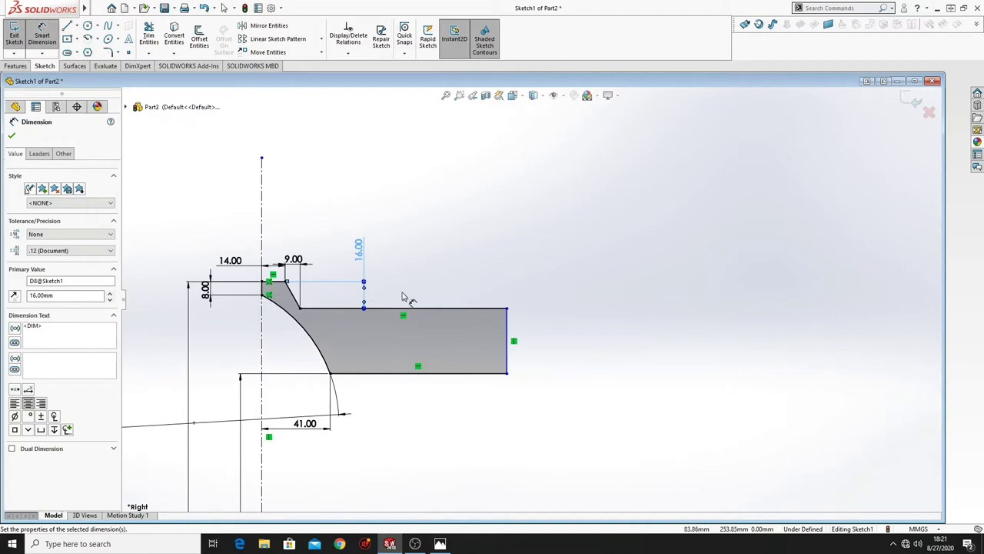
pyautogui.click(506, 309)
pyautogui.click(262, 282)
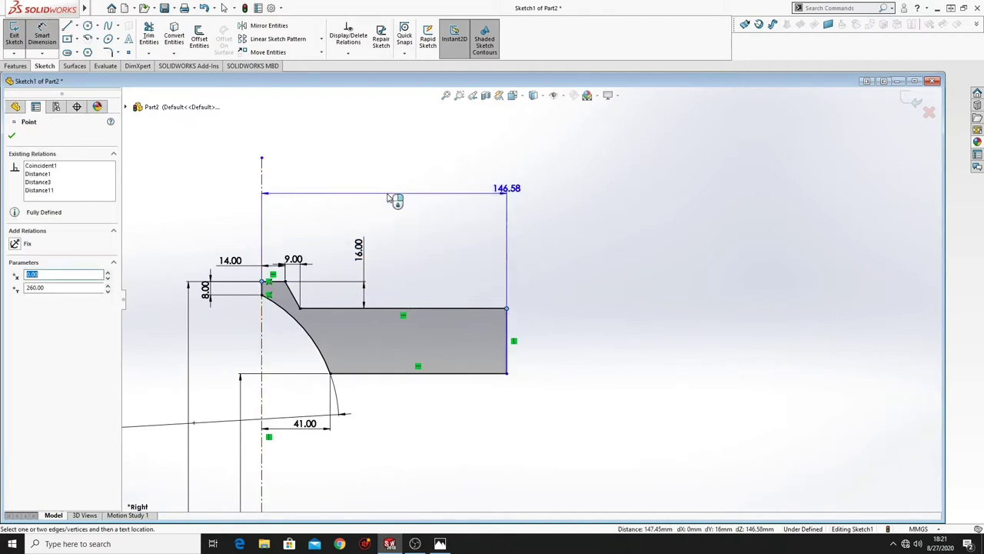
pyautogui.click(385, 193)
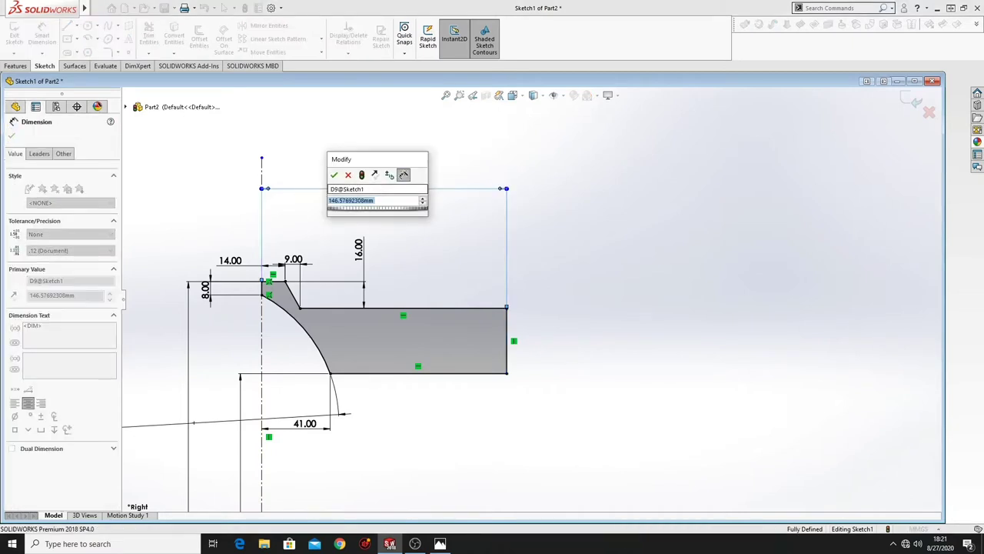
pyautogui.write('125')
pyautogui.press('Return')
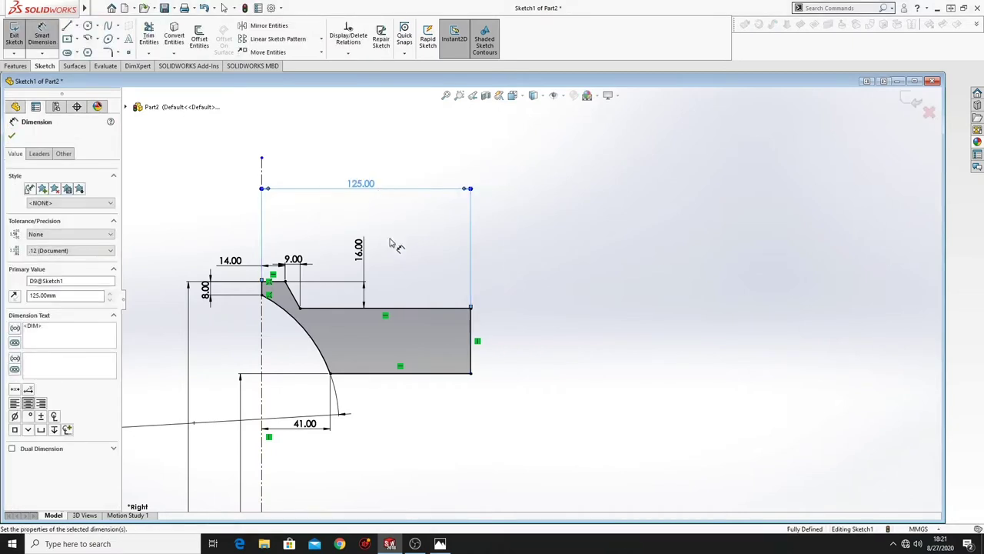
pyautogui.rightClick(550, 258)
pyautogui.click(569, 293)
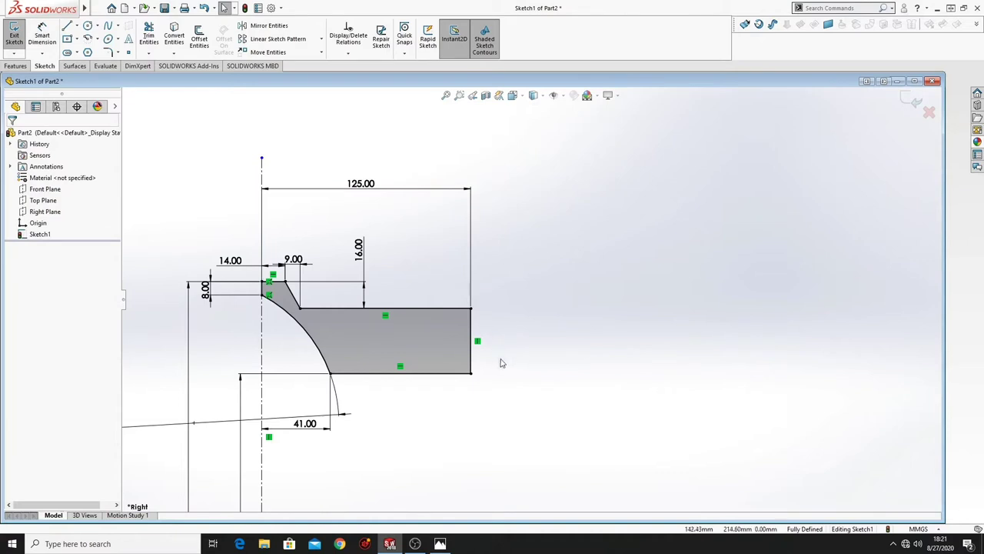
pyautogui.moveTo(500, 363)
pyautogui.keyDown('ctrl'); pyautogui.mouseDown(button='middle')
pyautogui.moveTo(530, 290)
pyautogui.moveTo(538, 294)
pyautogui.mouseUp(button='middle'); pyautogui.keyUp('ctrl')
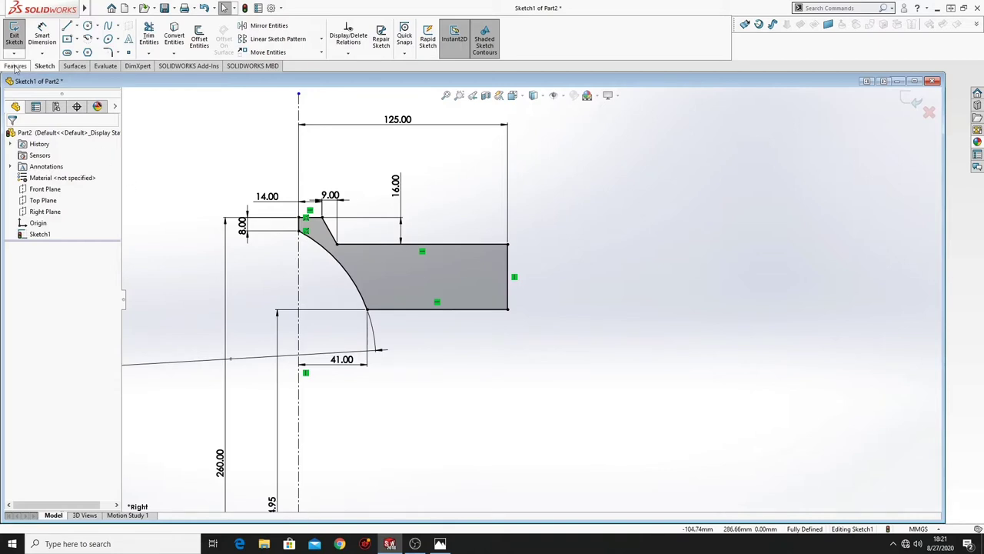
# Revolve the closed rim profile 360° about the horizontal centerline through the origin
pyautogui.click(14, 67)
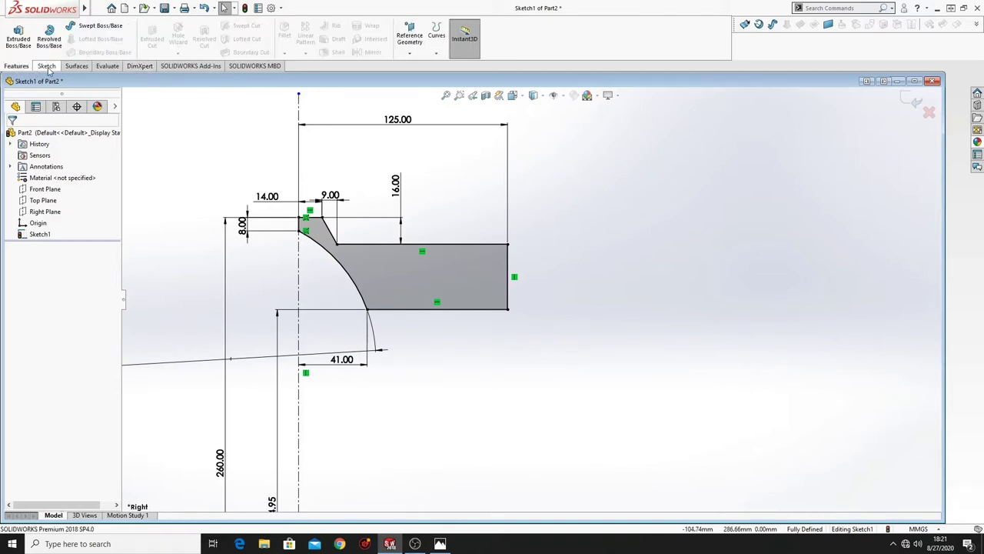
pyautogui.click(49, 38)
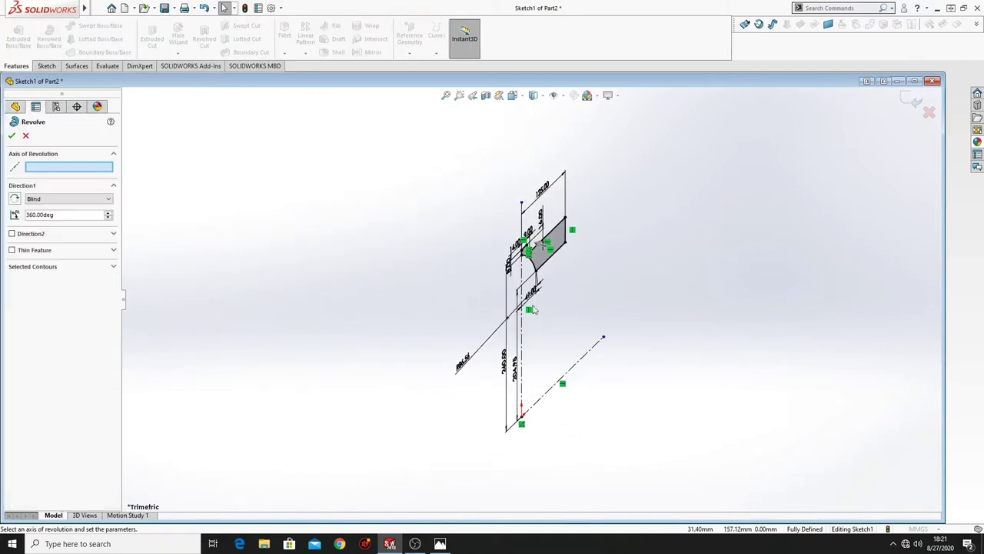
pyautogui.click(577, 368)
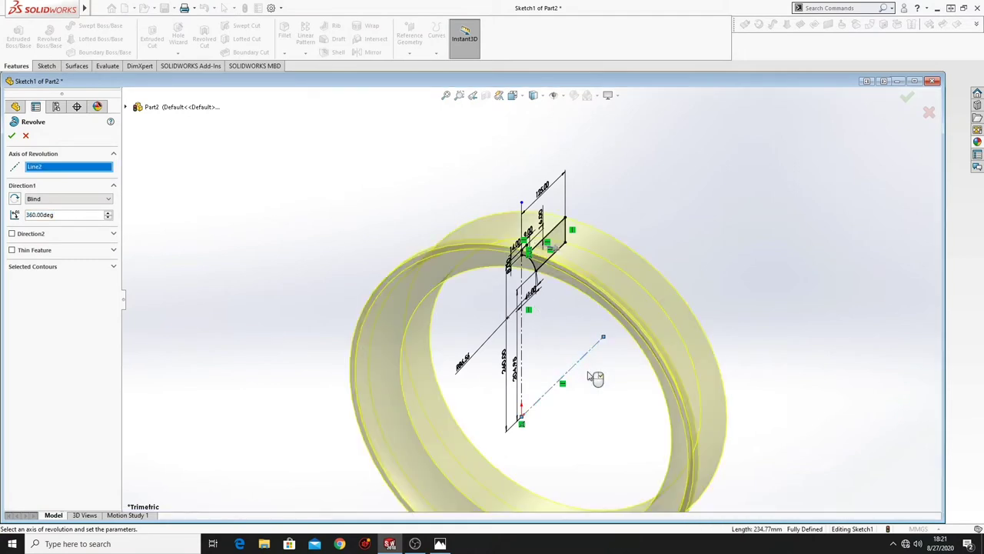
pyautogui.keyDown('ctrl'); pyautogui.moveTo(588, 375); pyautogui.dragTo(515, 371, button='middle'); pyautogui.keyUp('ctrl')
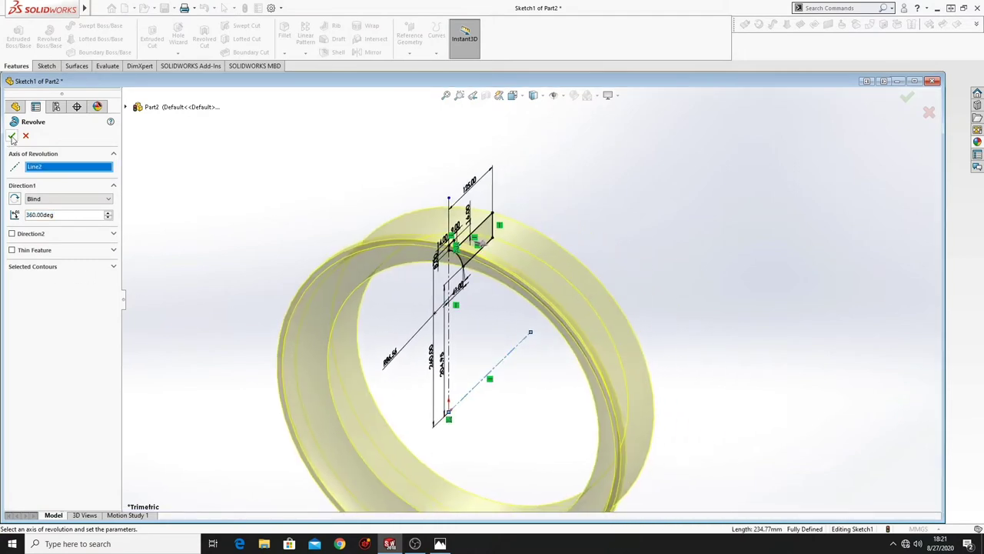
pyautogui.click(12, 136)
# Mirror the revolved rim half about its flat ring-shaped end face to complete the full-width rim
pyautogui.moveTo(623, 274); pyautogui.dragTo(483, 265, button='middle')
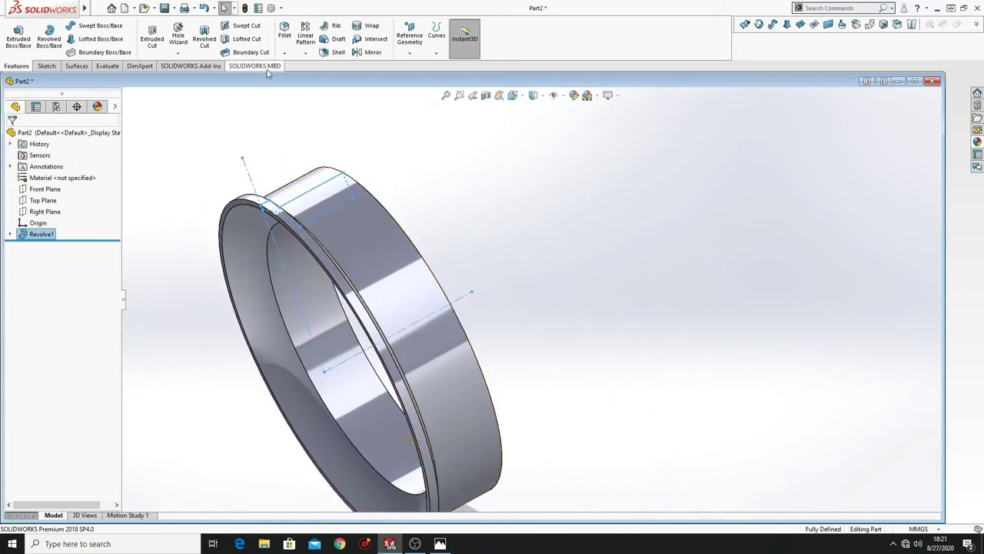
pyautogui.click(372, 52)
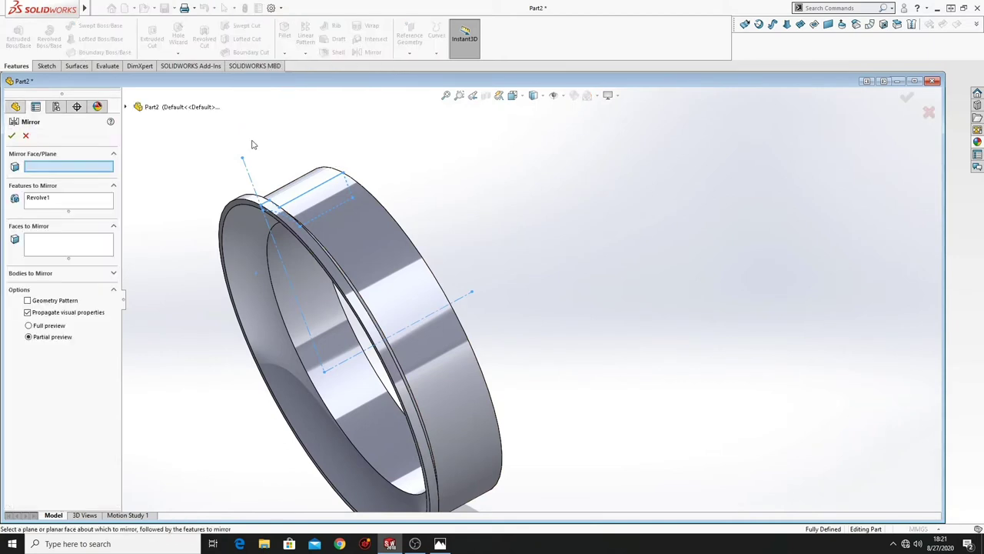
pyautogui.click(53, 204)
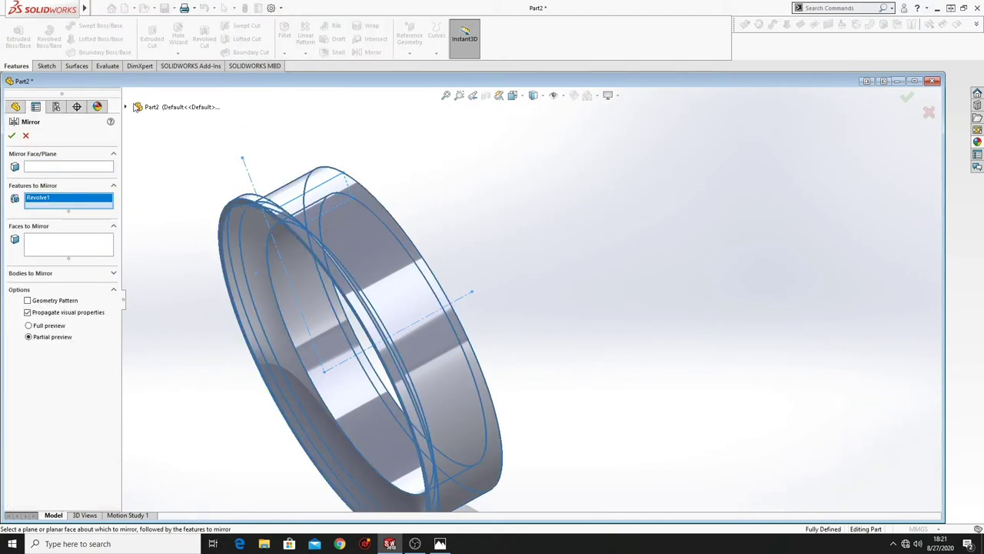
pyautogui.click(57, 242)
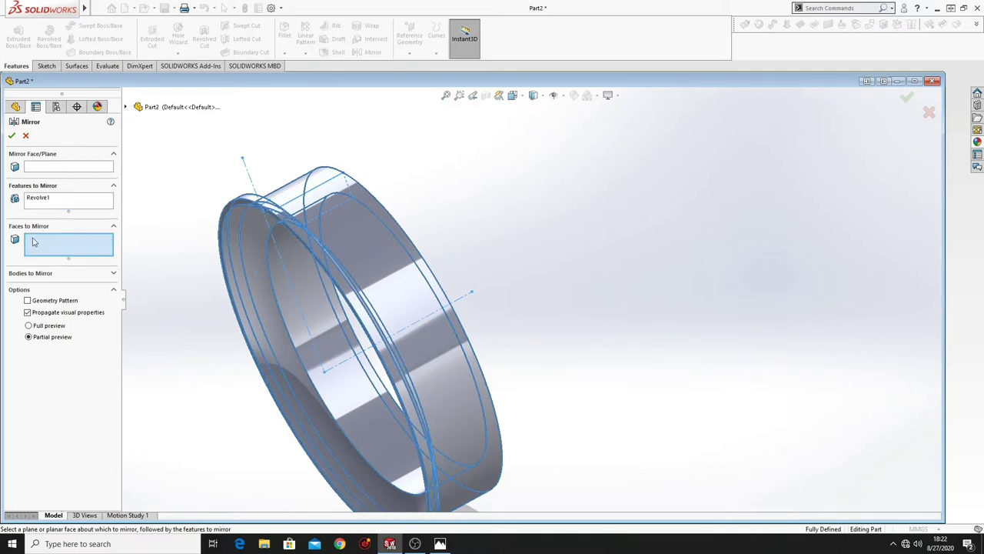
pyautogui.click(56, 166)
pyautogui.moveTo(132, 194); pyautogui.dragTo(392, 276, button='middle')
pyautogui.click(411, 264)
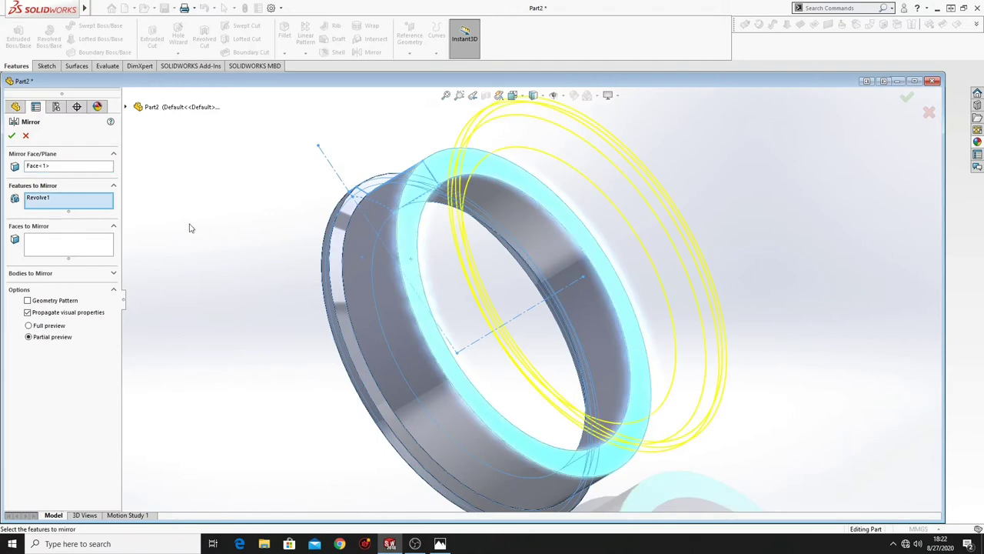
pyautogui.click(11, 136)
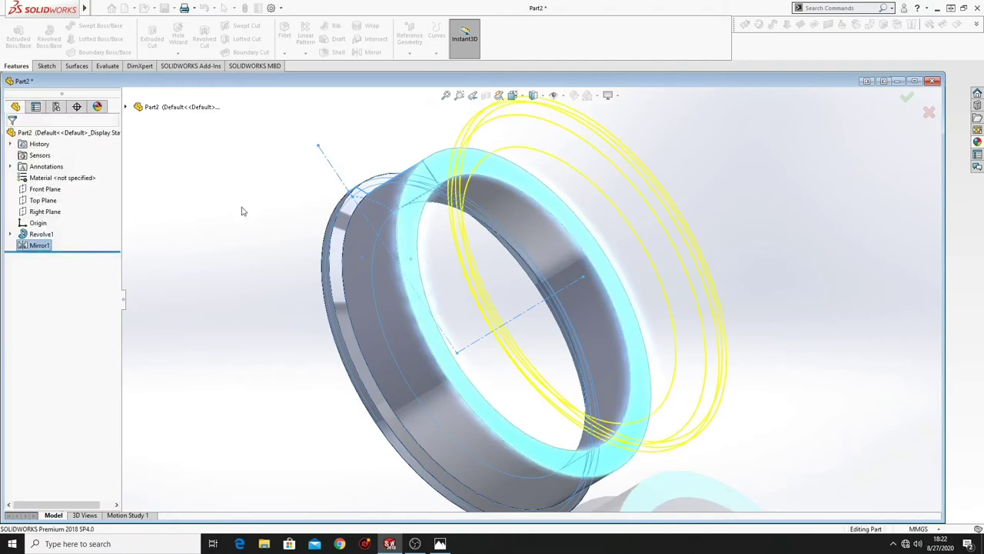
# Create a reference plane offset 90 mm from the Front Plane, toward the rim's dished front opening
pyautogui.moveTo(292, 230); pyautogui.dragTo(490, 268, button='middle')
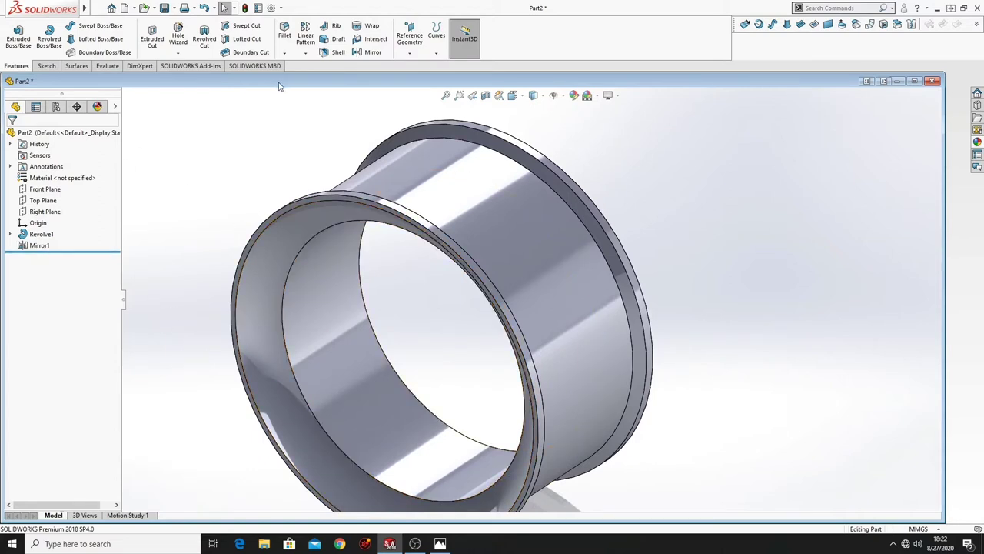
pyautogui.click(413, 55)
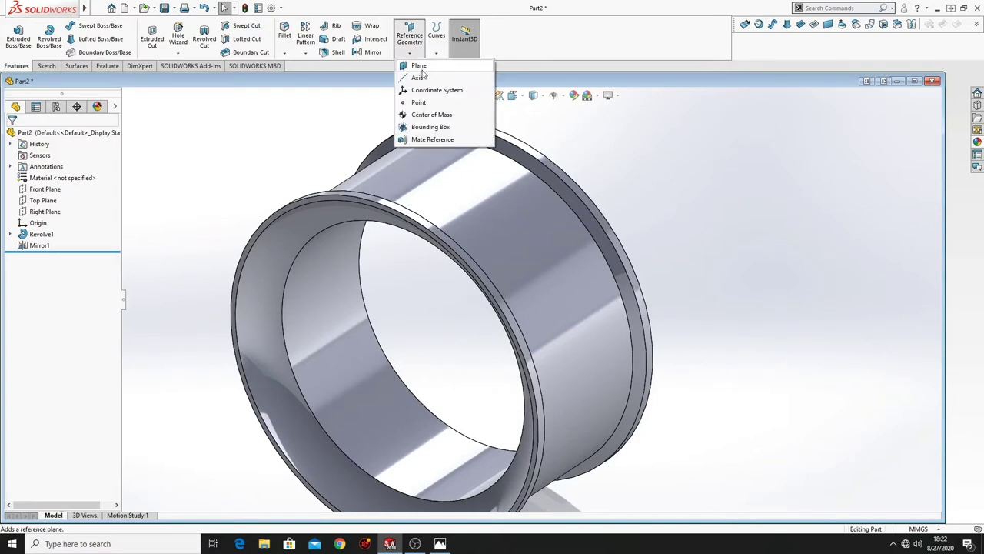
pyautogui.click(420, 68)
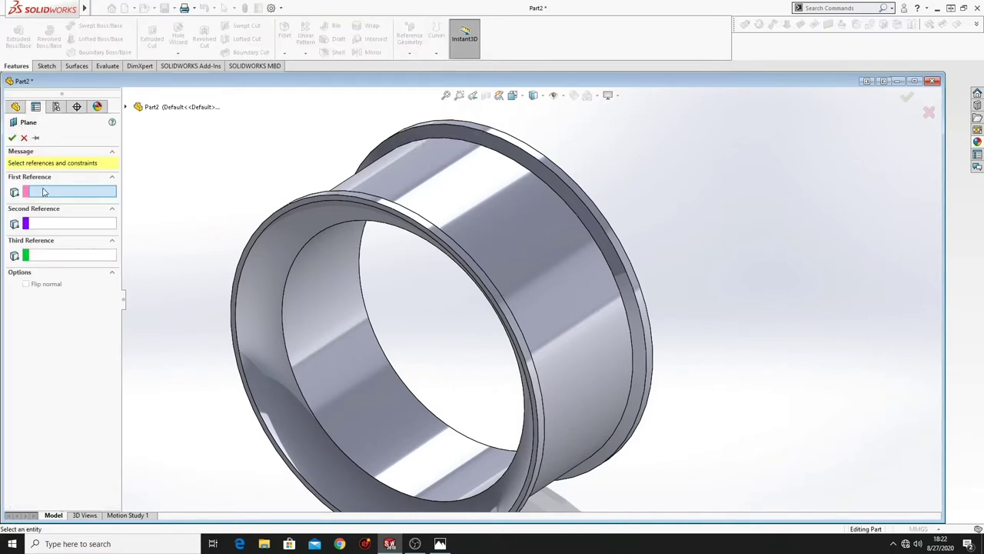
pyautogui.click(138, 106)
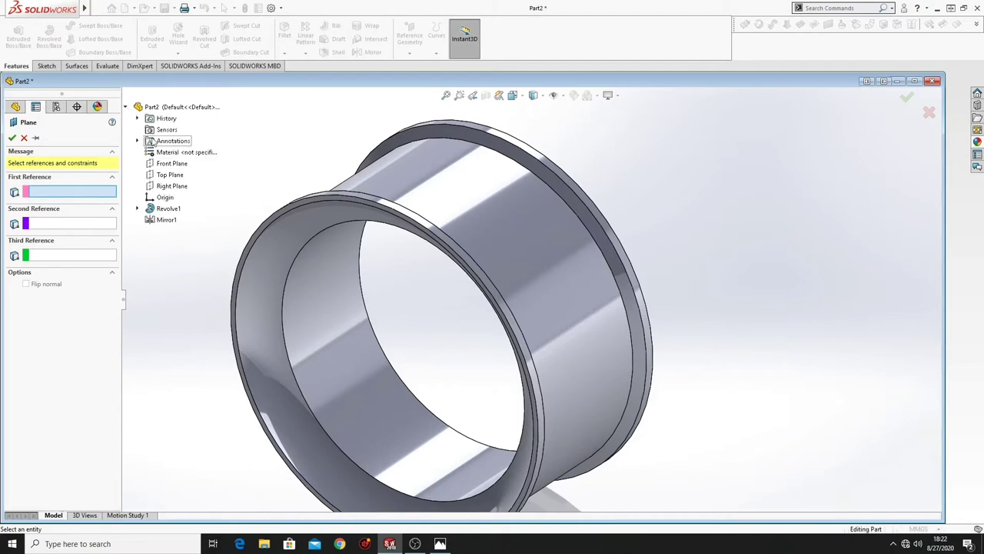
pyautogui.click(171, 164)
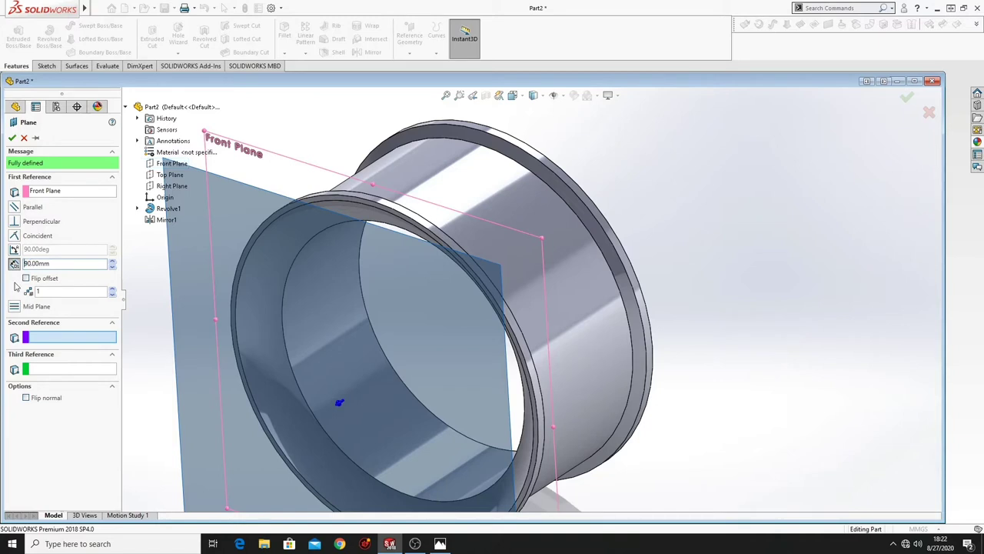
pyautogui.click(12, 137)
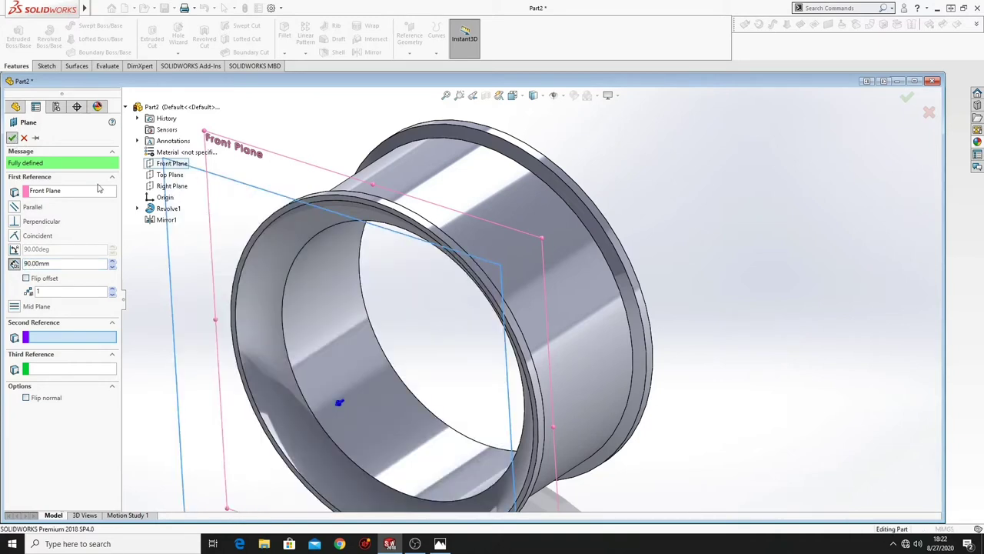
# Start a new sketch on the offset reference plane and view it face-on
pyautogui.scroll(5, 453, 367)
pyautogui.moveTo(454, 367); pyautogui.dragTo(482, 318, button='middle')
pyautogui.click(399, 314)
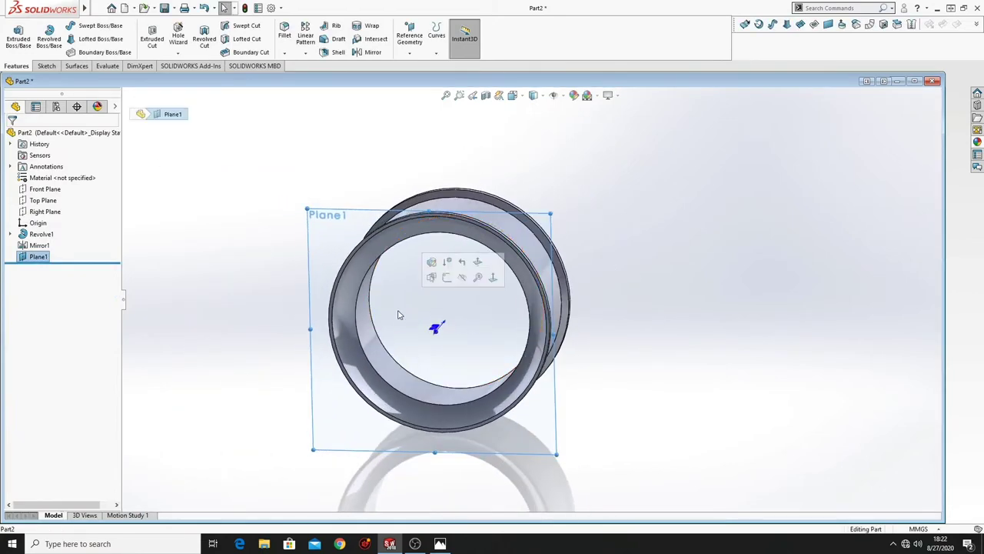
pyautogui.click(447, 279)
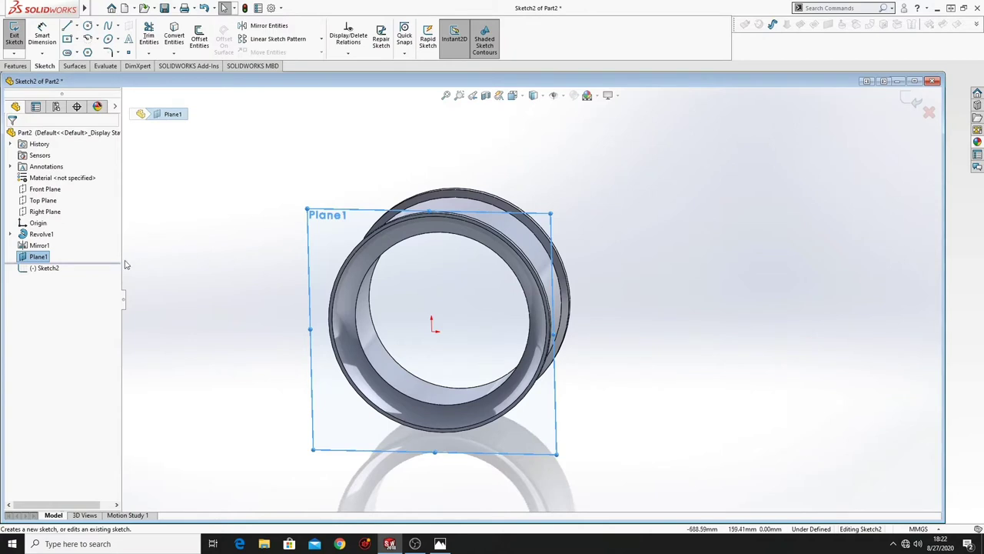
pyautogui.click(51, 269)
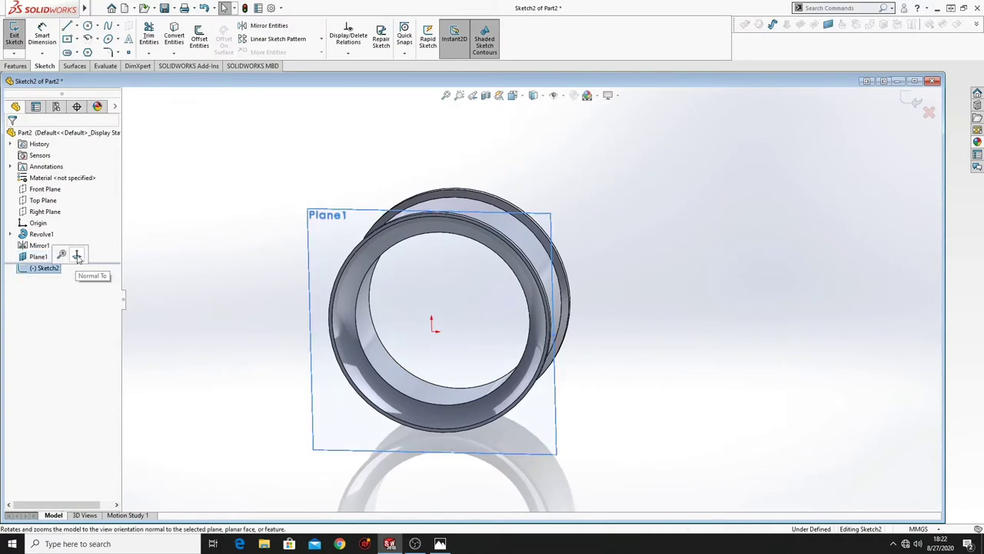
pyautogui.click(77, 256)
pyautogui.click(220, 244)
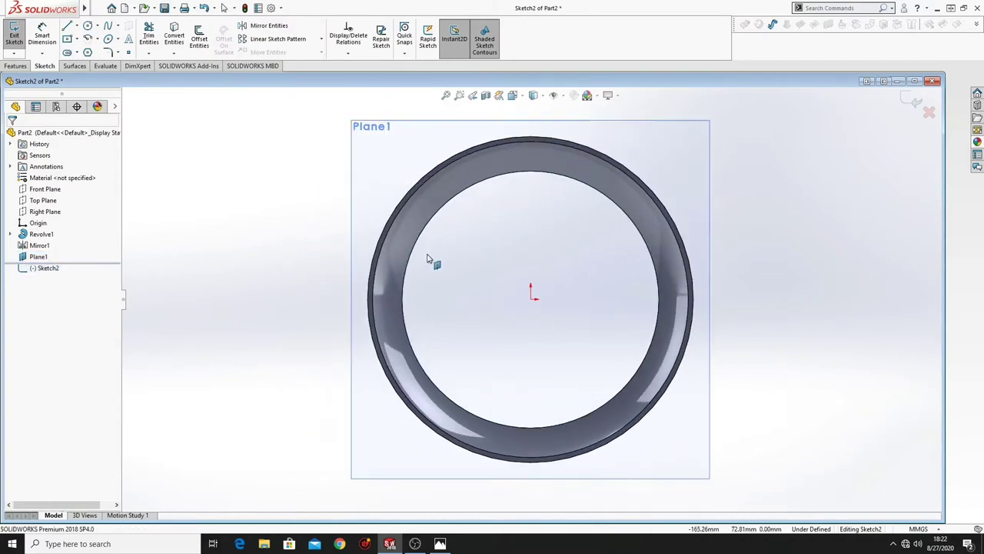
# Draw a vertical centerline from the topmost point of the rim's outer edge down to the origin
pyautogui.keyDown('ctrl'); pyautogui.moveTo(433, 259); pyautogui.dragTo(290, 279, button='middle'); pyautogui.keyUp('ctrl')
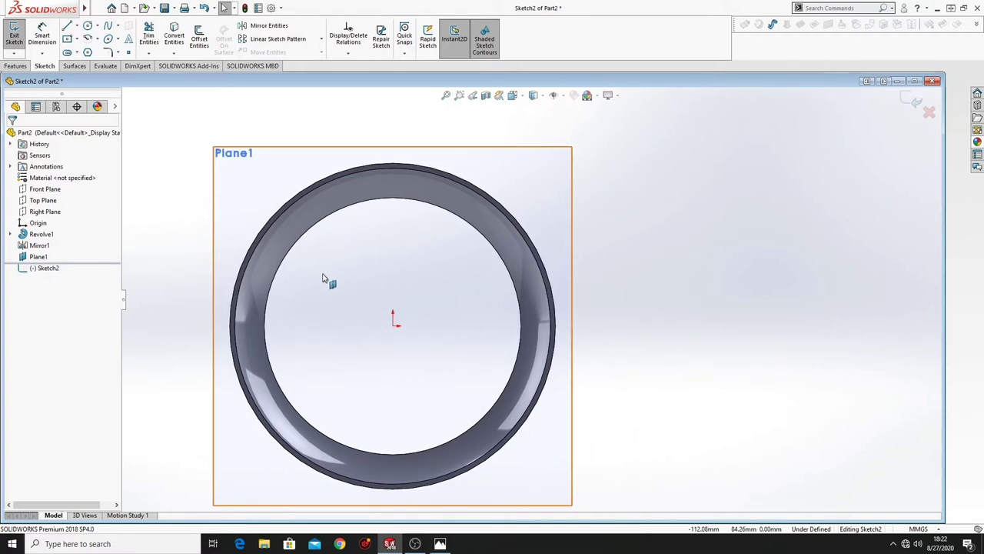
pyautogui.keyDown('ctrl'); pyautogui.moveTo(384, 260); pyautogui.dragTo(422, 244, button='middle'); pyautogui.keyUp('ctrl')
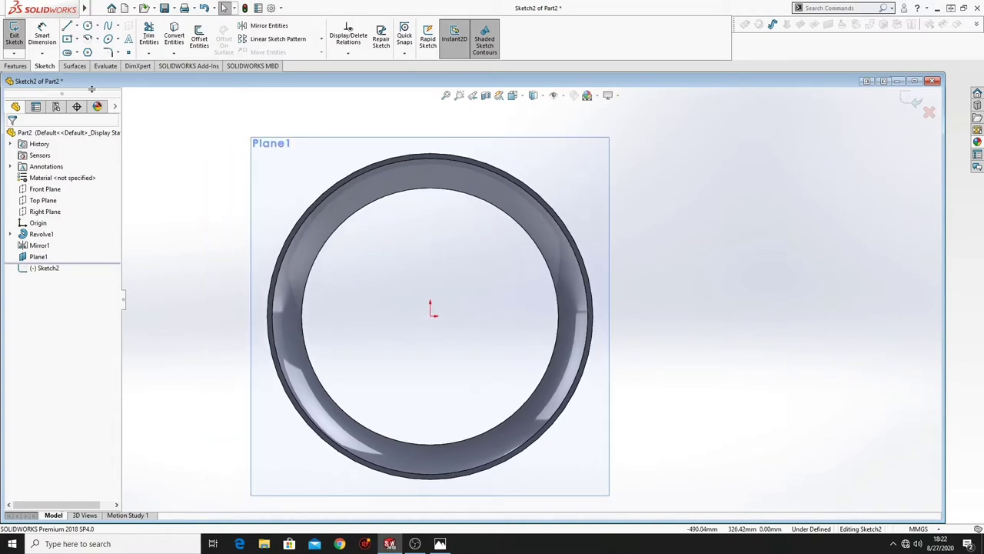
pyautogui.click(76, 26)
pyautogui.click(92, 50)
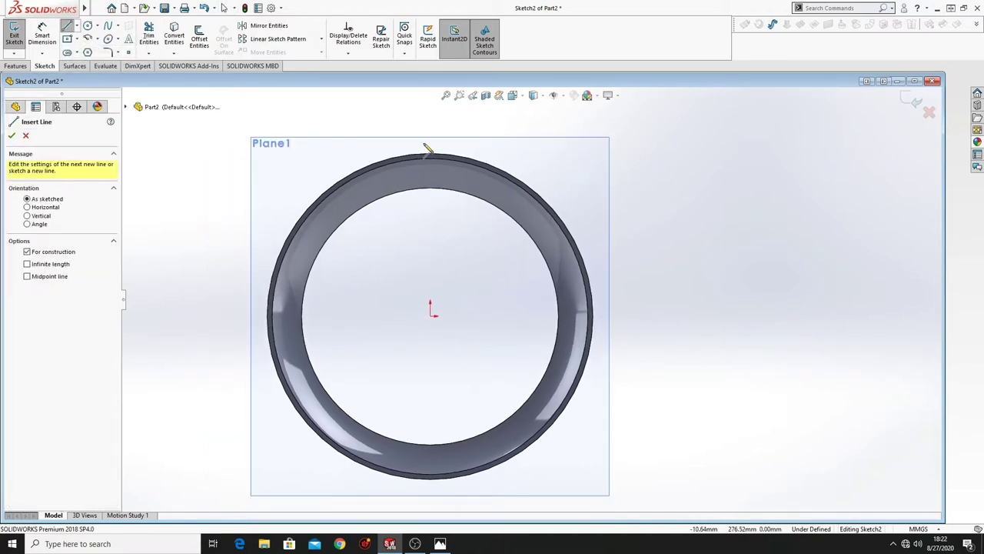
pyautogui.click(429, 155)
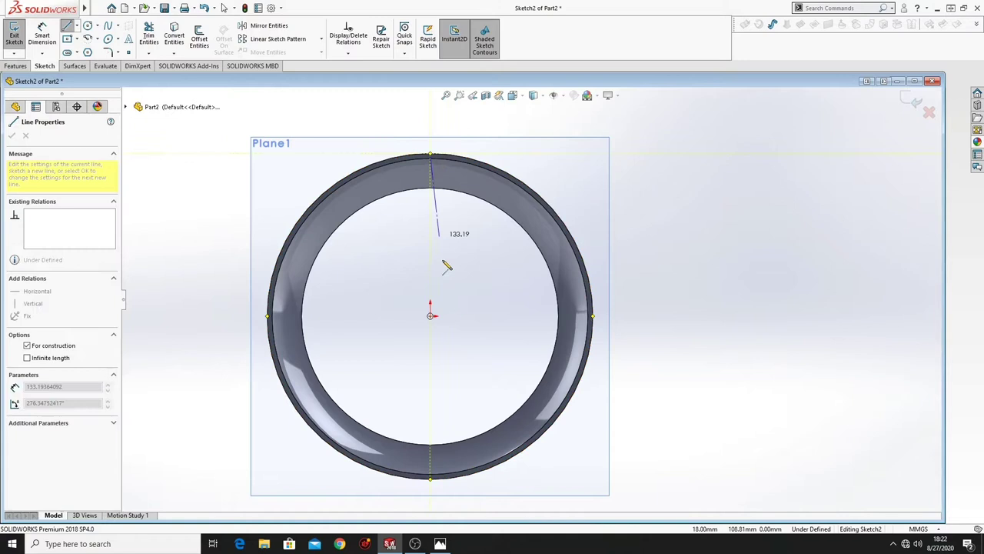
pyautogui.click(429, 316)
pyautogui.rightClick(481, 291)
pyautogui.click(486, 293)
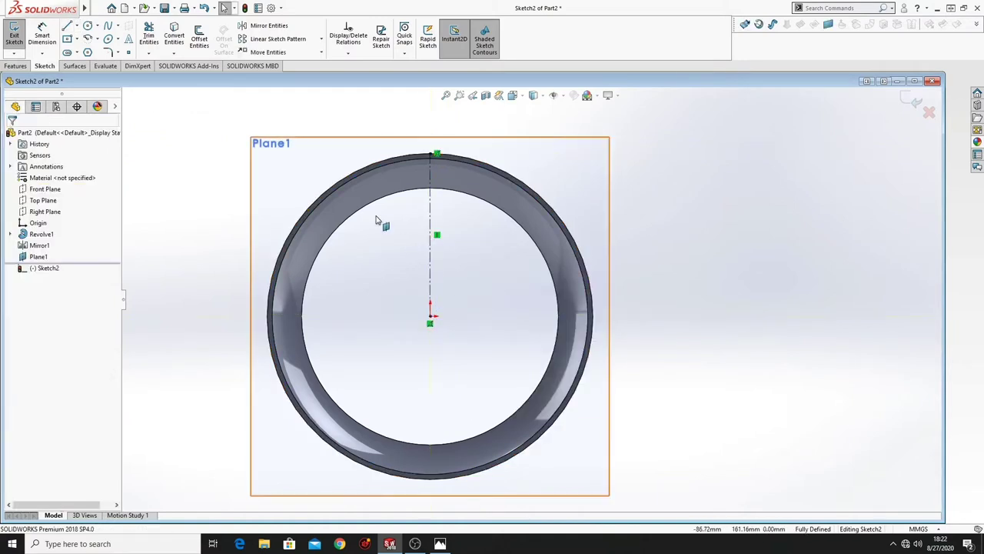
# Draw a second centerline from the origin up and right to the rim's outer edge, at about 45°
pyautogui.click(77, 27)
pyautogui.click(91, 48)
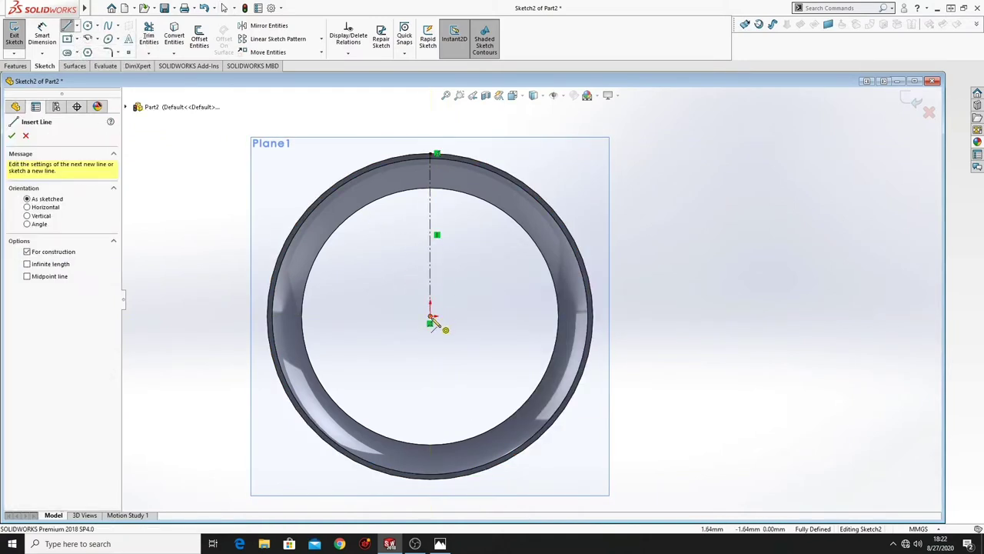
pyautogui.click(429, 315)
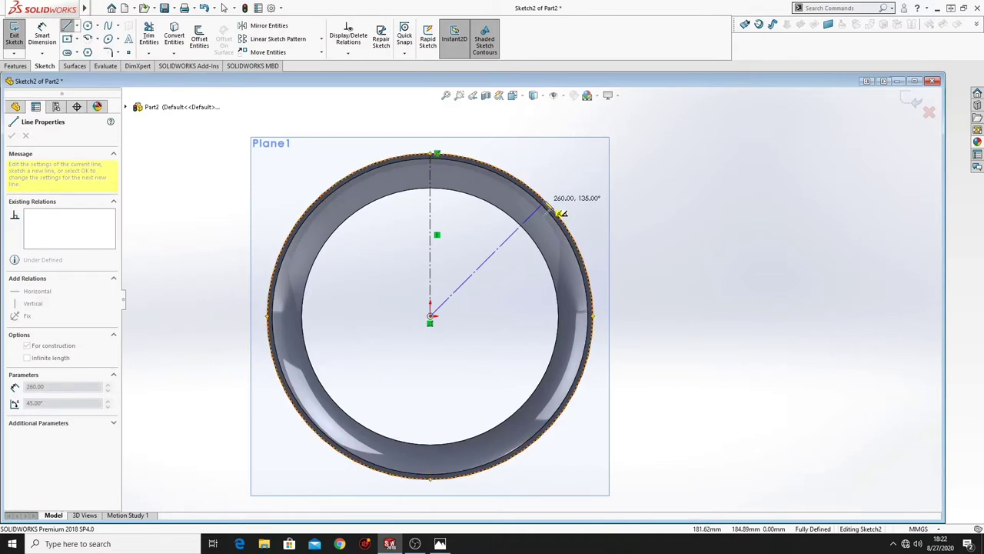
pyautogui.click(553, 205)
pyautogui.rightClick(578, 140)
pyautogui.click(603, 181)
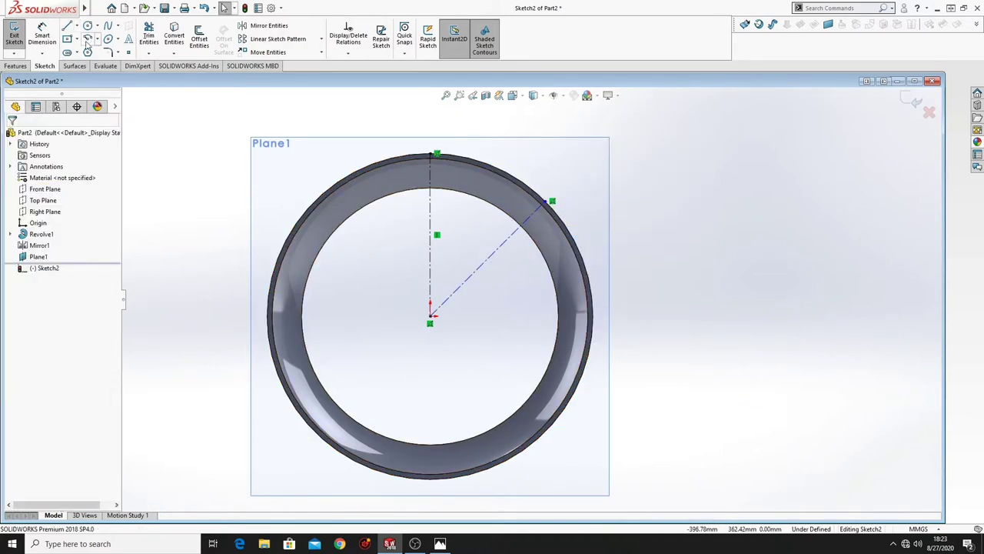
# Dimension the angle between the vertical and the slanted centerline to 36°
pyautogui.click(42, 36)
pyautogui.click(430, 253)
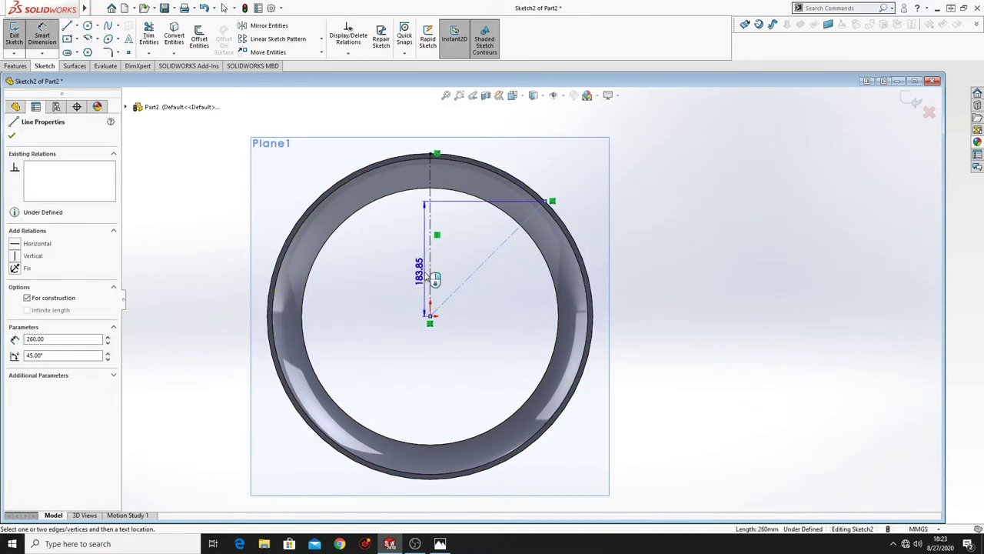
pyautogui.click(472, 276)
pyautogui.click(528, 177)
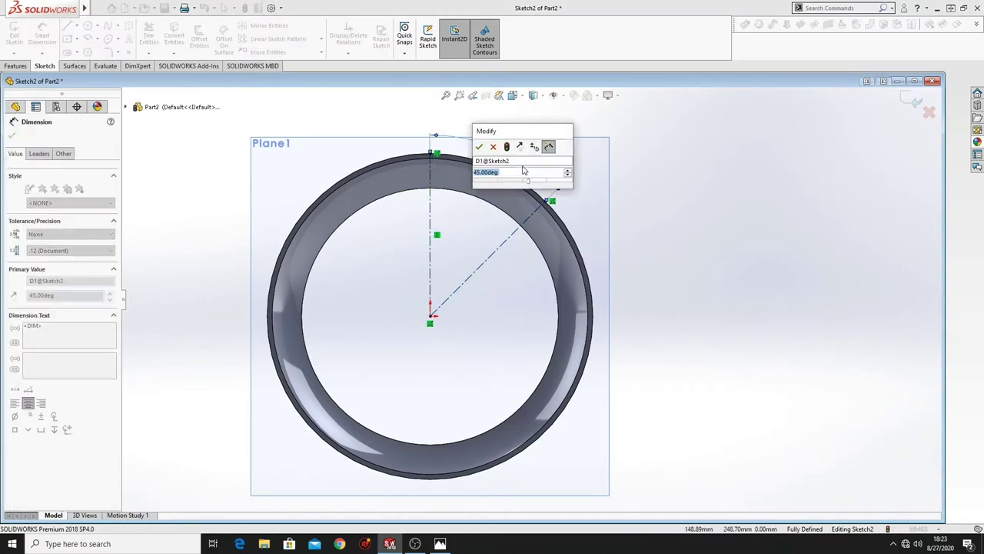
pyautogui.write('36')
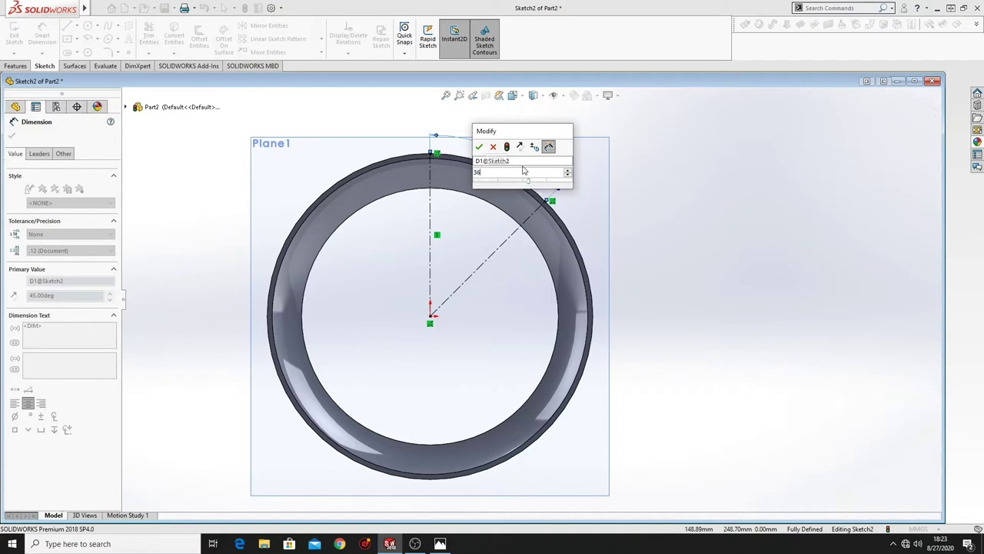
pyautogui.press('Return')
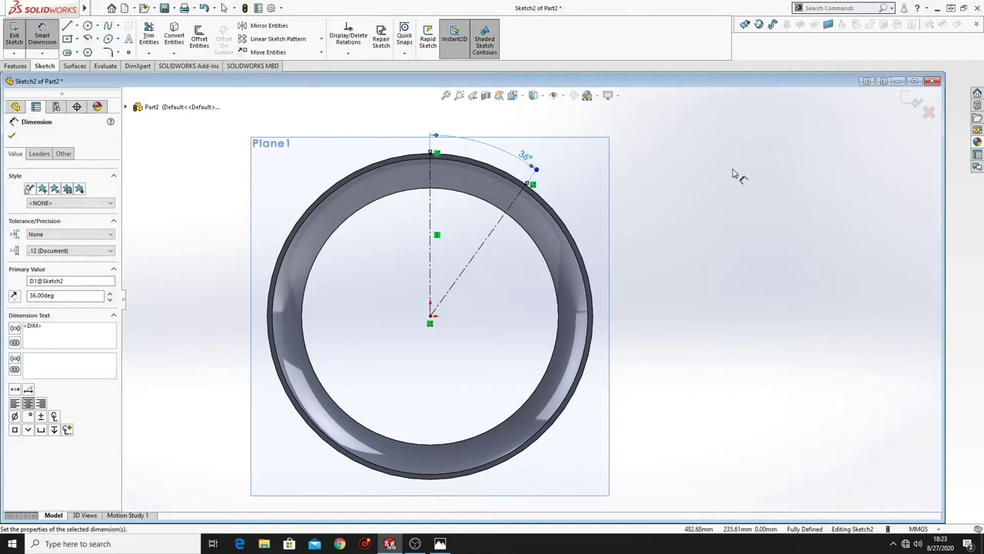
pyautogui.rightClick(736, 171)
pyautogui.click(735, 213)
# Draw a three-line open trapezoid across the vertical centerline, about 189 mm wide at the rim's outer edge, narrowing to a 64 mm horizontal base
pyautogui.scroll(-3, 521, 211)
pyautogui.scroll(5, 522, 209)
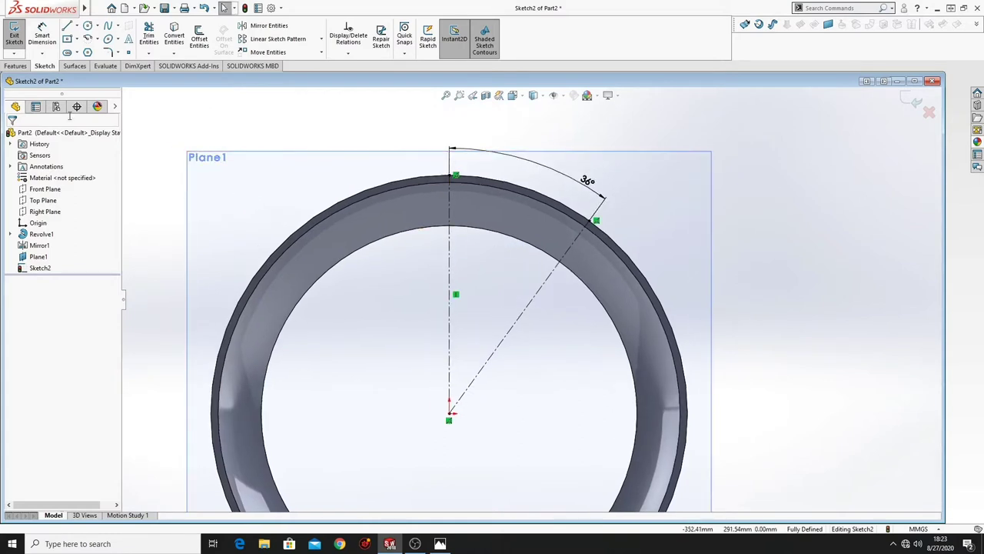
pyautogui.click(67, 25)
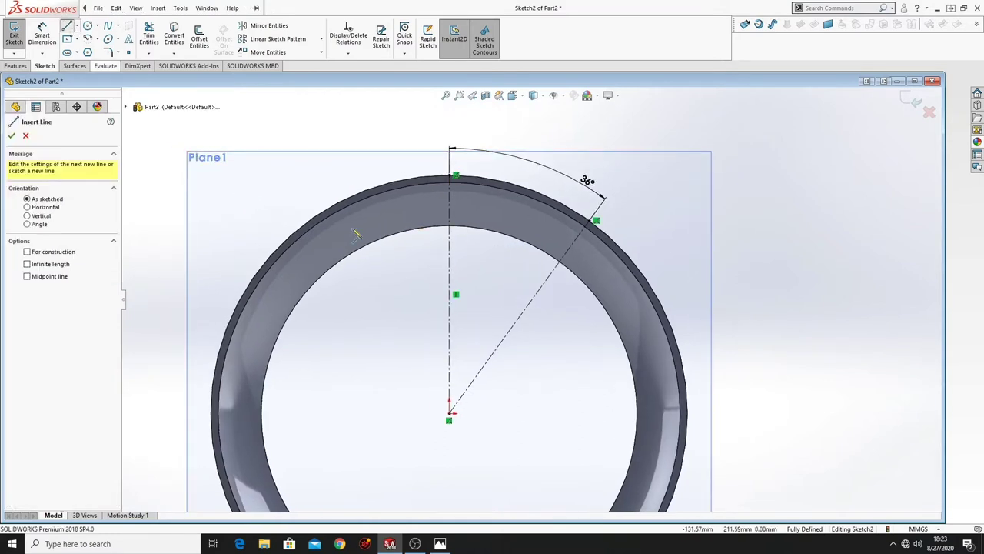
pyautogui.click(367, 194)
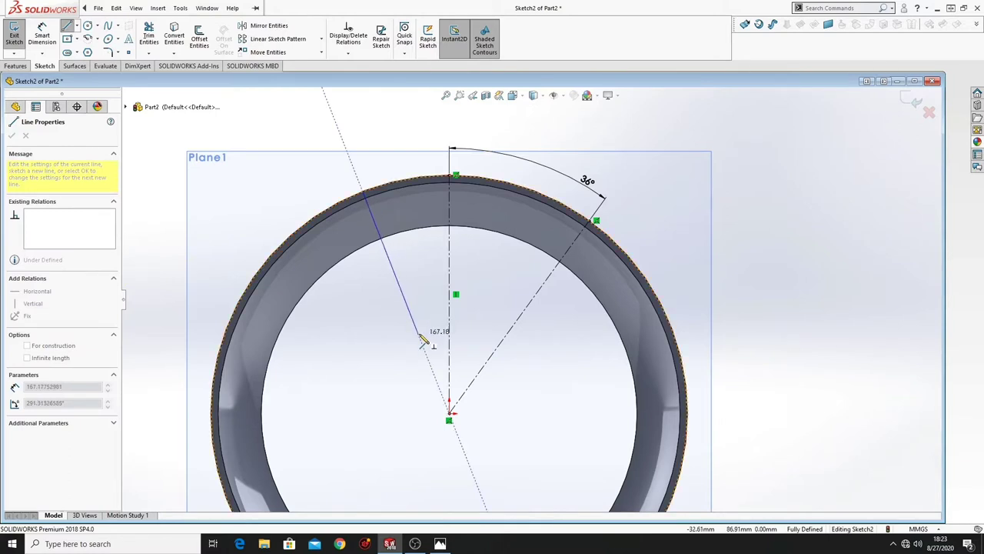
pyautogui.click(419, 335)
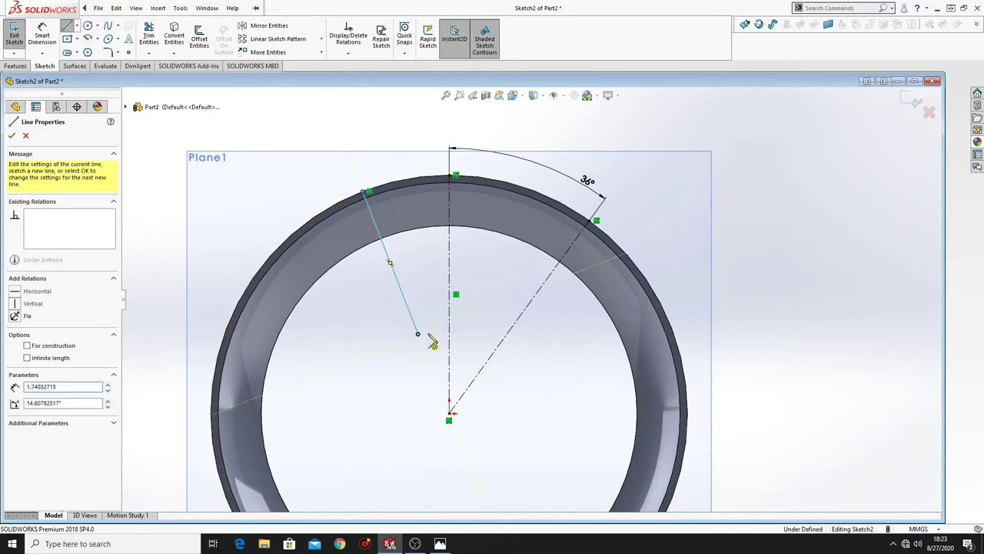
pyautogui.click(477, 335)
pyautogui.click(538, 193)
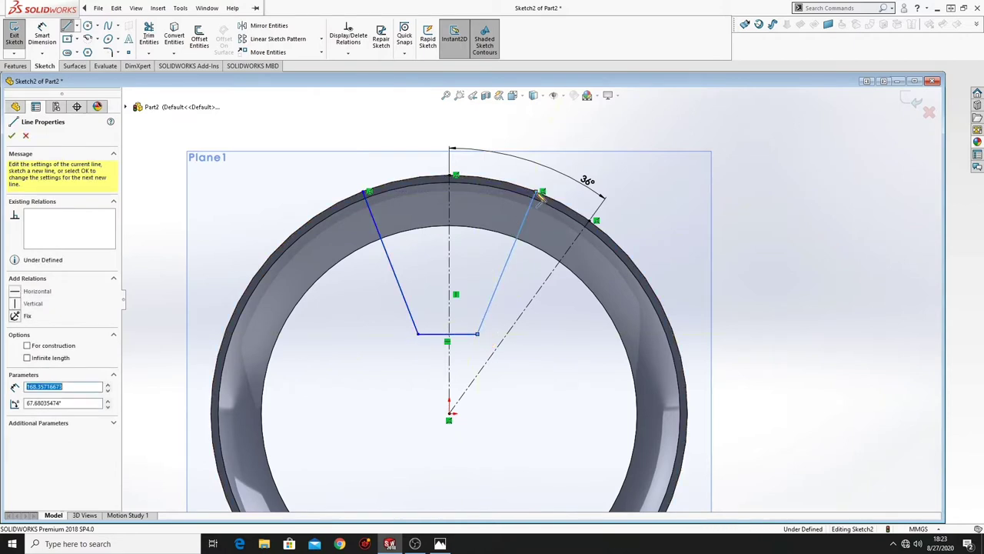
pyautogui.rightClick(644, 122)
pyautogui.click(649, 122)
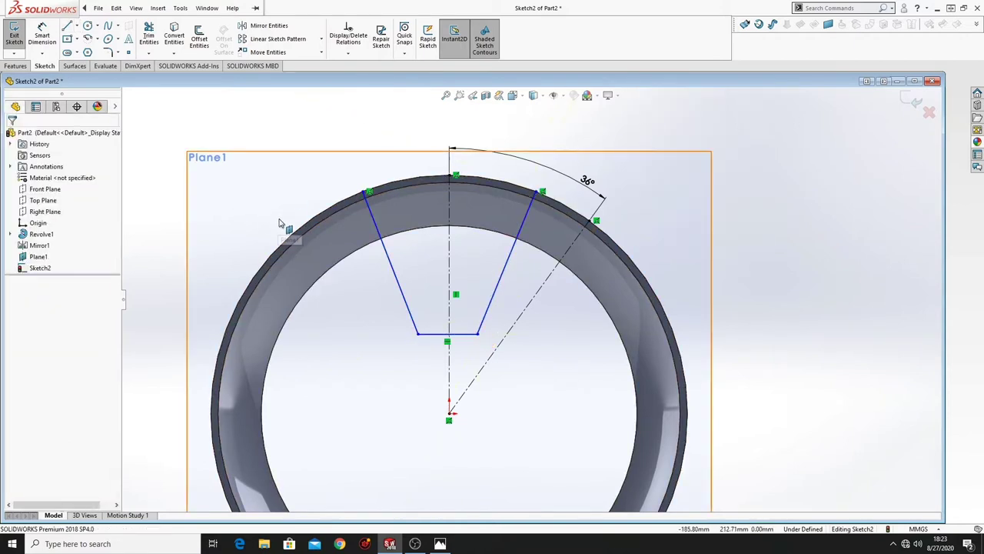
# Dimension the distance between the trapezoid's two upper endpoints on the rim to 200 mm
pyautogui.click(43, 35)
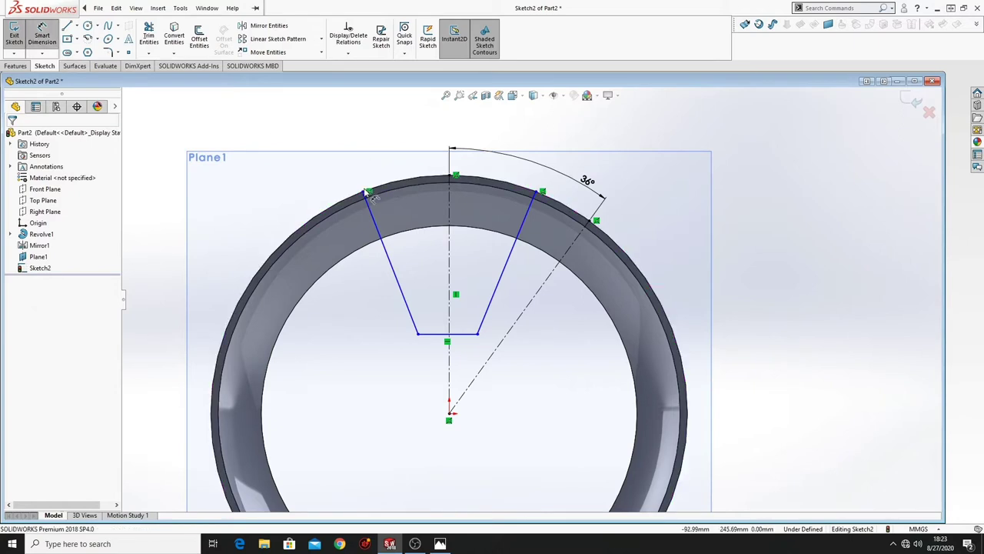
pyautogui.click(367, 192)
pyautogui.click(538, 192)
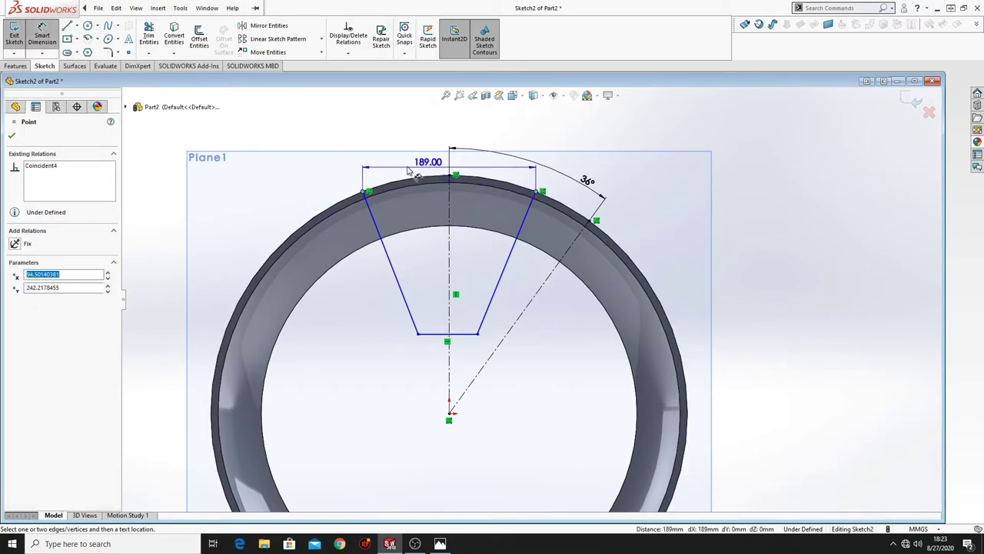
pyautogui.click(379, 137)
pyautogui.write('2')
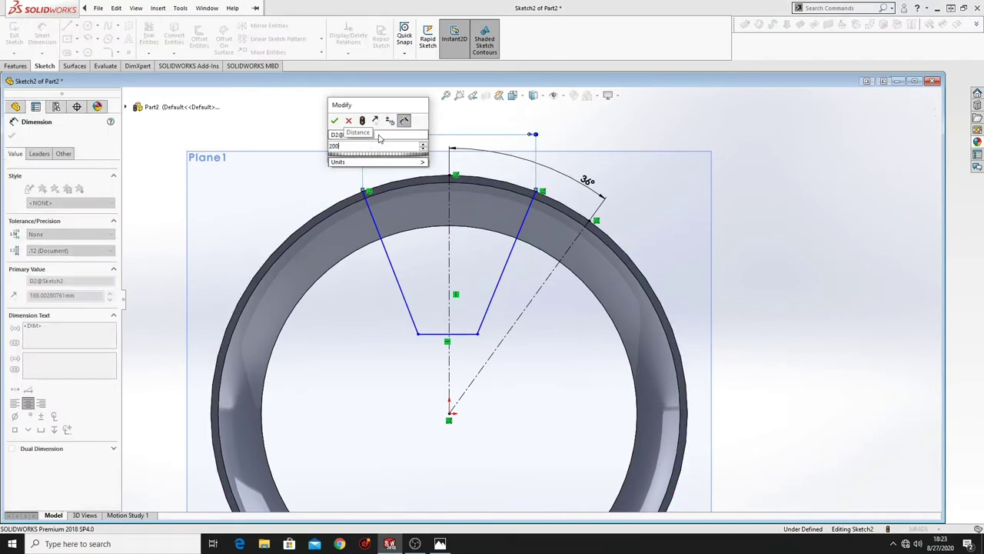
pyautogui.write('00')
pyautogui.press('Return')
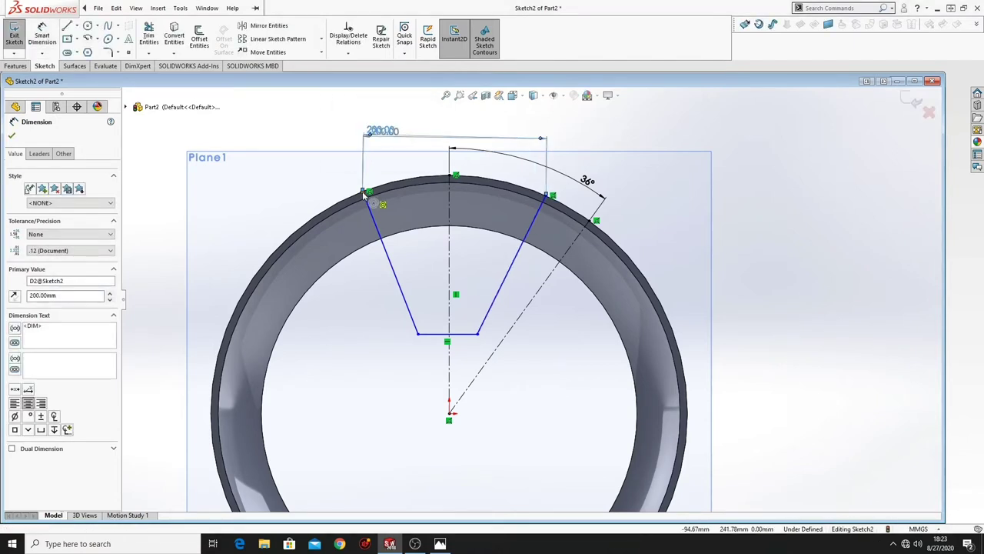
# Dimension the trapezoid's upper-left endpoint to 100 mm from the top end of the vertical centerline
pyautogui.moveTo(363, 194); pyautogui.dragTo(363, 192)
pyautogui.click(43, 36)
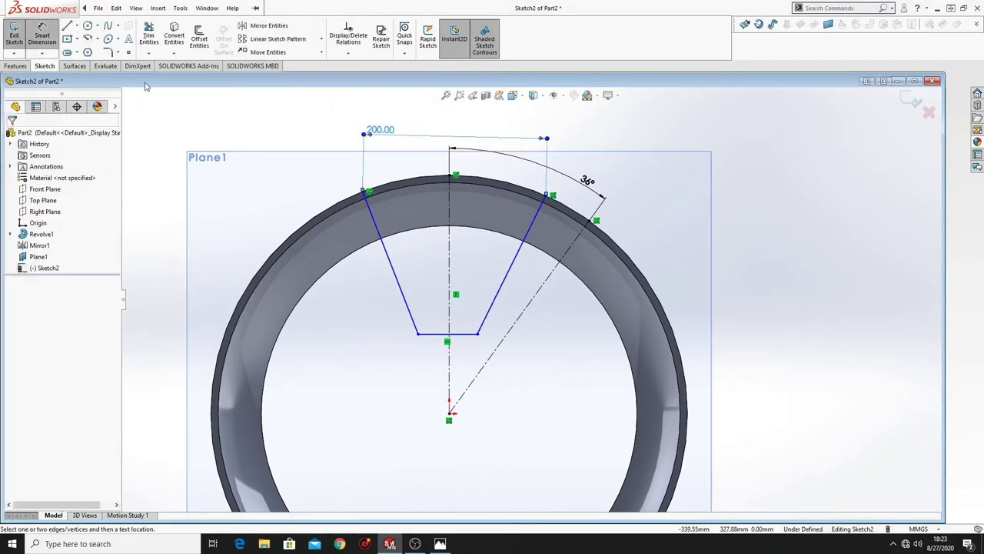
pyautogui.click(364, 192)
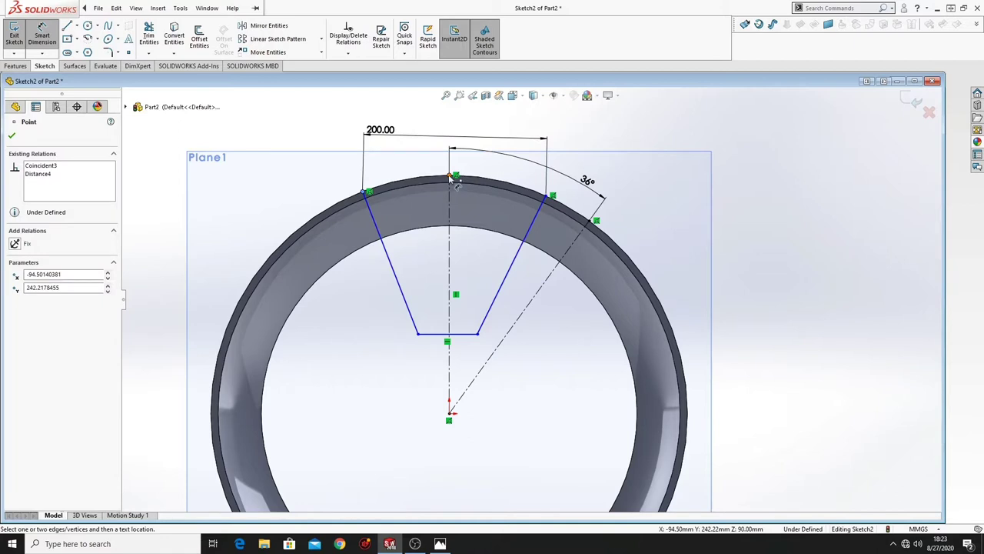
pyautogui.click(448, 174)
pyautogui.click(404, 173)
pyautogui.write('10')
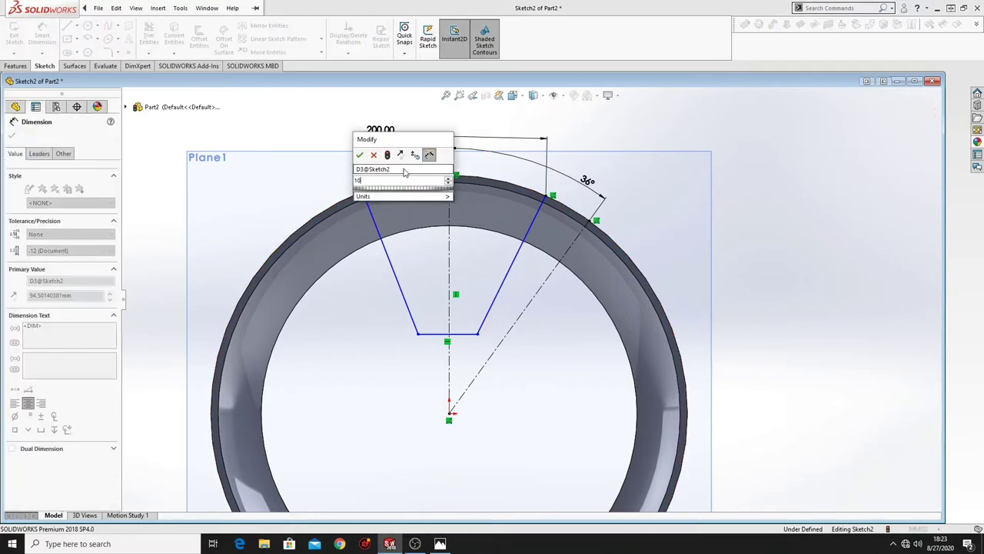
pyautogui.write('0')
pyautogui.press('Return')
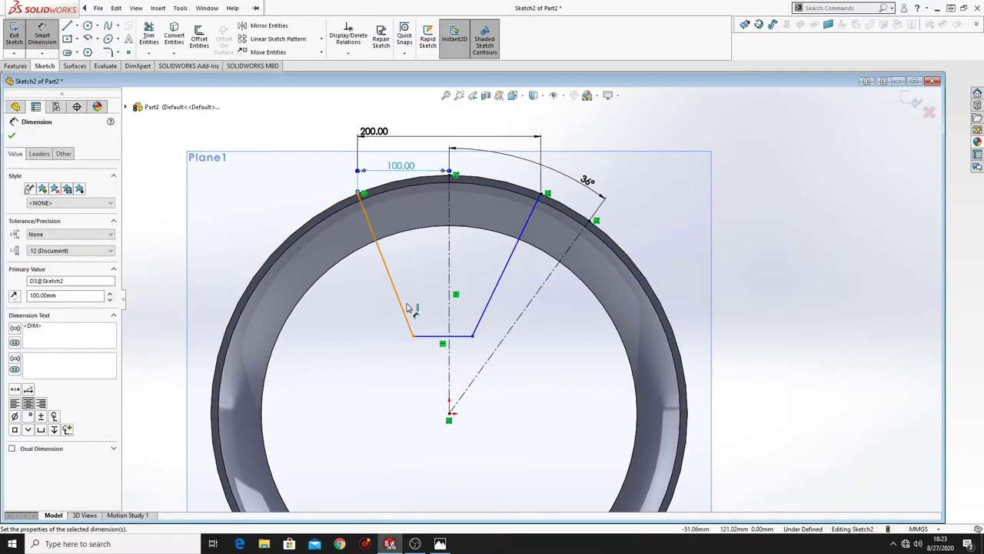
# Dimension the trapezoid's short horizontal base to 50 mm
pyautogui.click(434, 339)
pyautogui.click(413, 391)
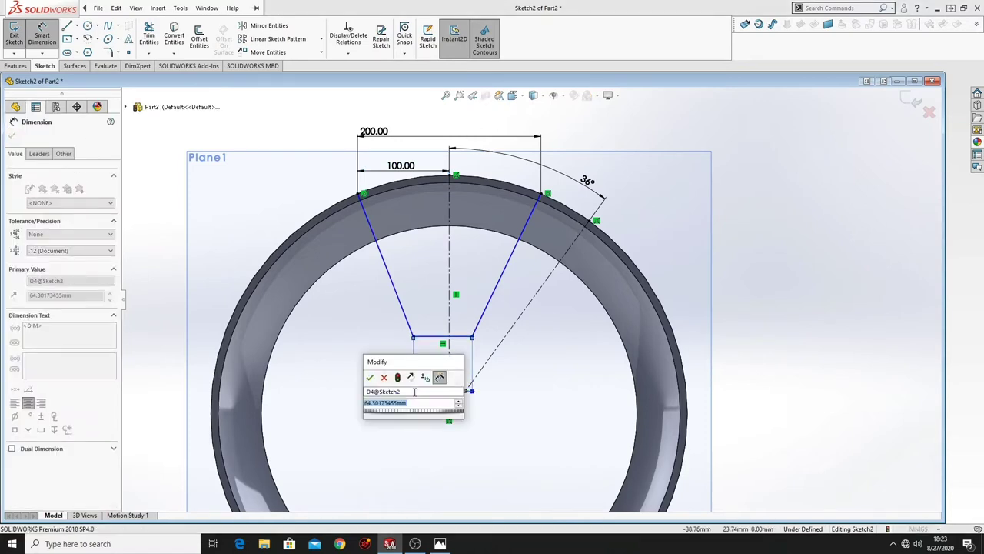
pyautogui.write('50')
pyautogui.press('Return')
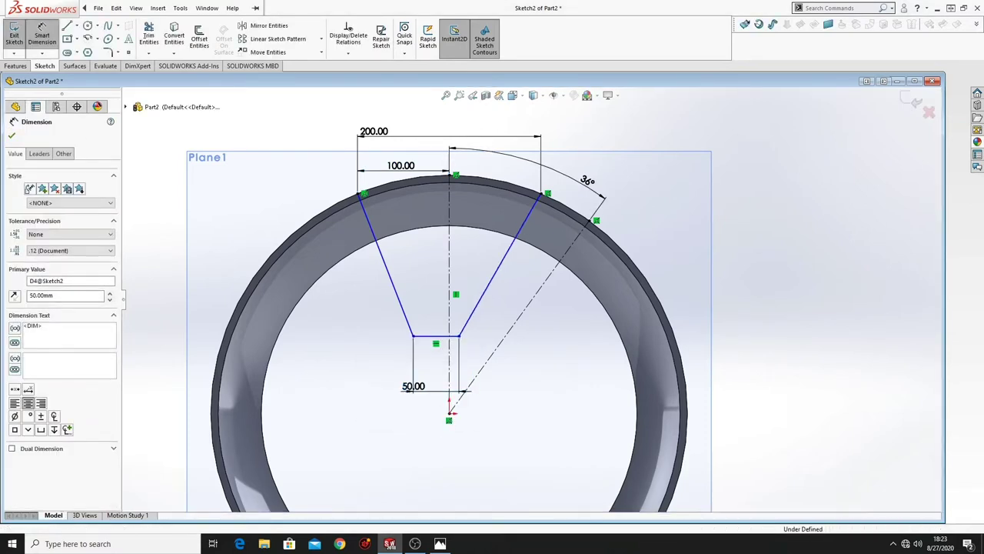
# Dimension the left end of the trapezoid's base to 25 mm from the vertical centerline
pyautogui.click(44, 44)
pyautogui.click(413, 337)
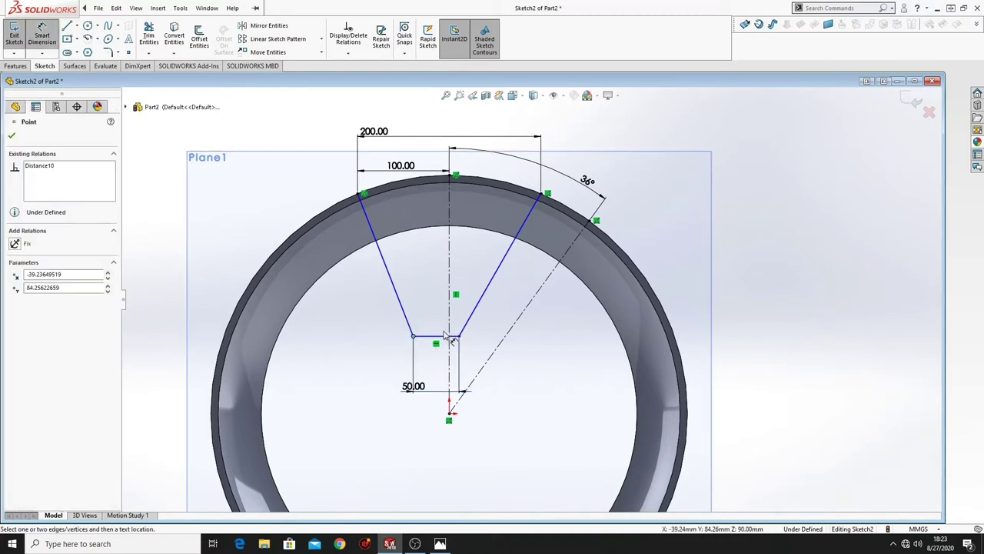
pyautogui.click(450, 332)
pyautogui.click(424, 311)
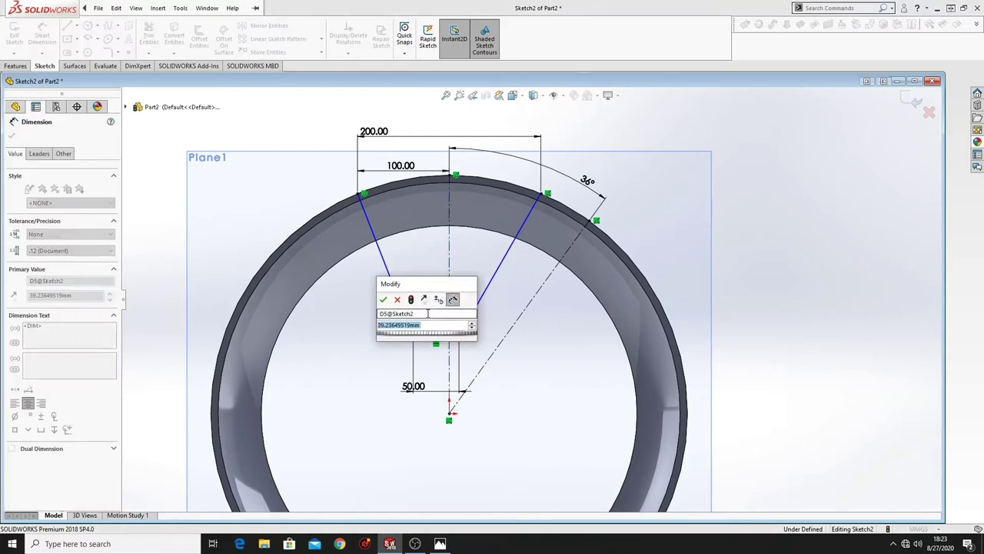
pyautogui.write('25')
pyautogui.press('Return')
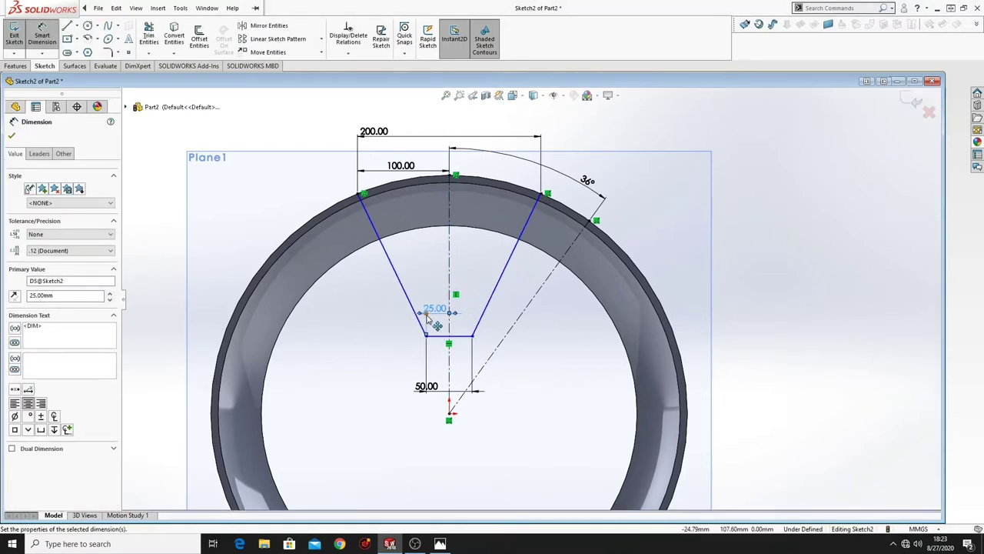
# Dimension the depth from the vertical centerline's top end to the trapezoid's base as 127.33 mm
pyautogui.keyDown('ctrl'); pyautogui.moveTo(425, 389); pyautogui.dragTo(390, 387, button='middle'); pyautogui.keyUp('ctrl')
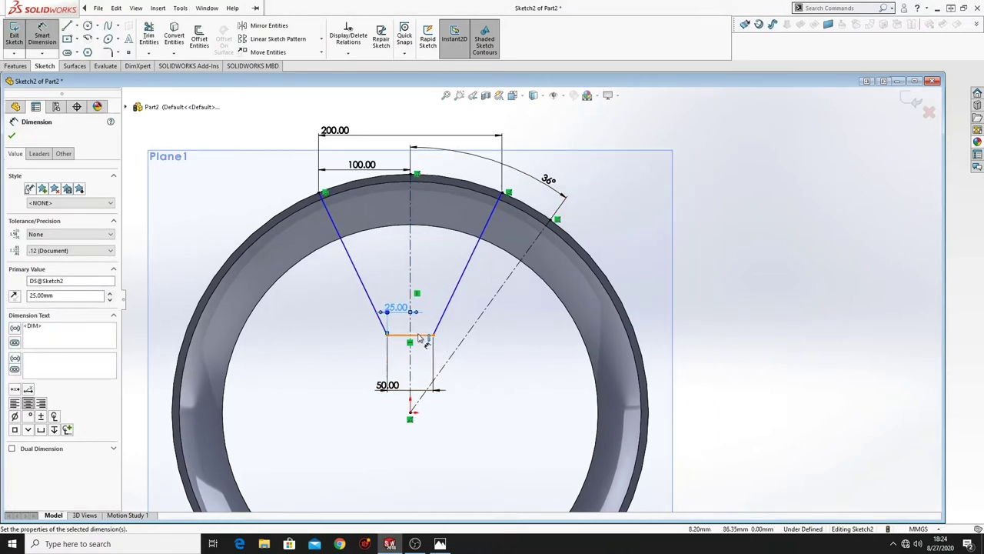
pyautogui.click(420, 335)
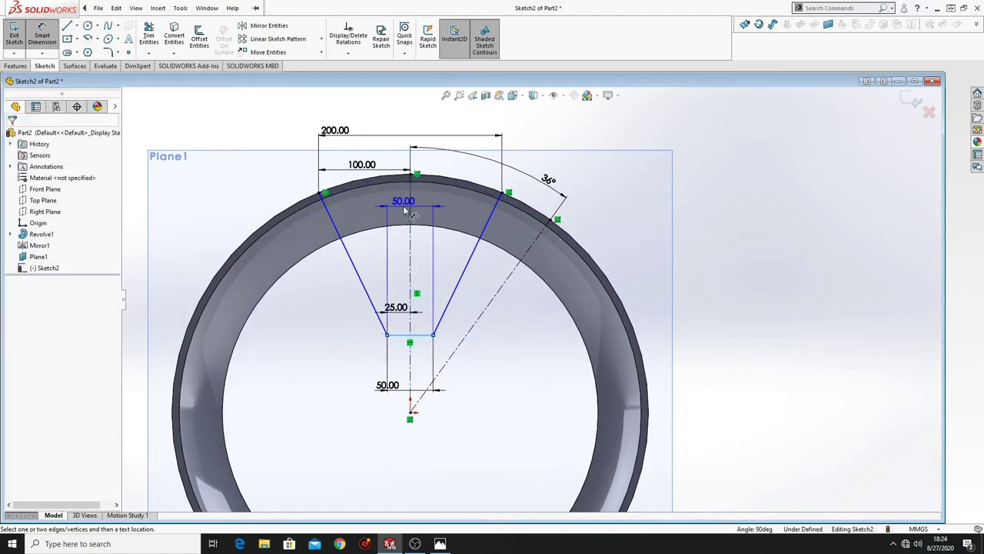
pyautogui.click(410, 173)
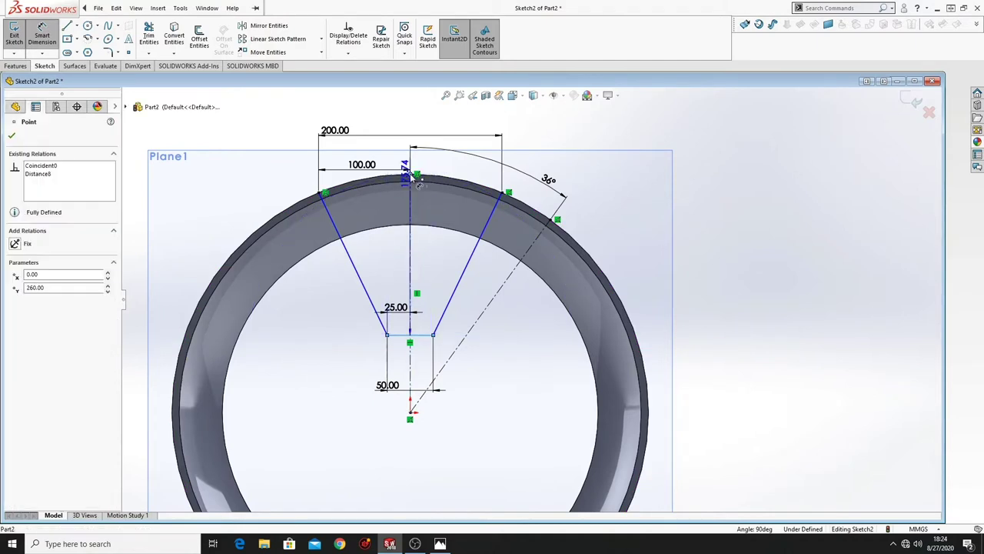
pyautogui.click(429, 260)
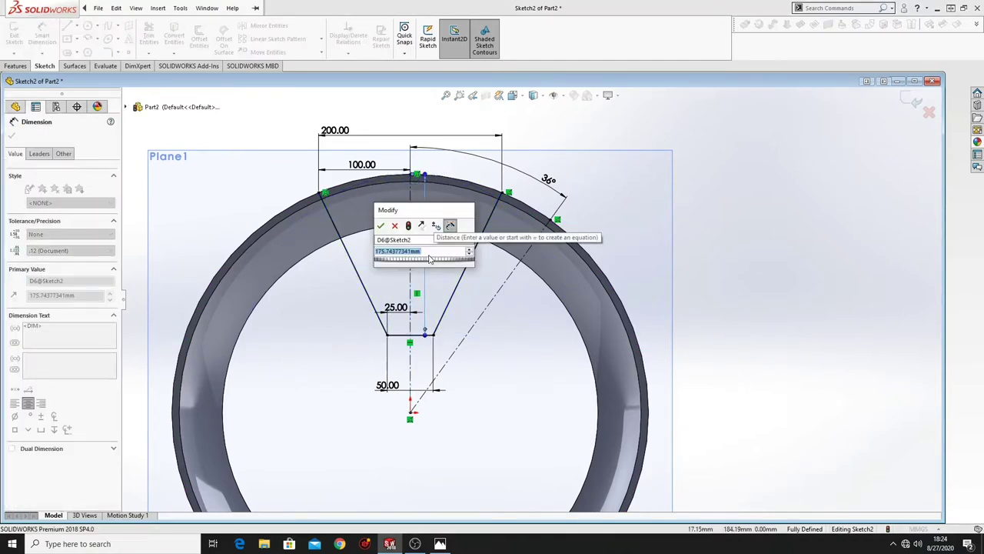
pyautogui.write('127.')
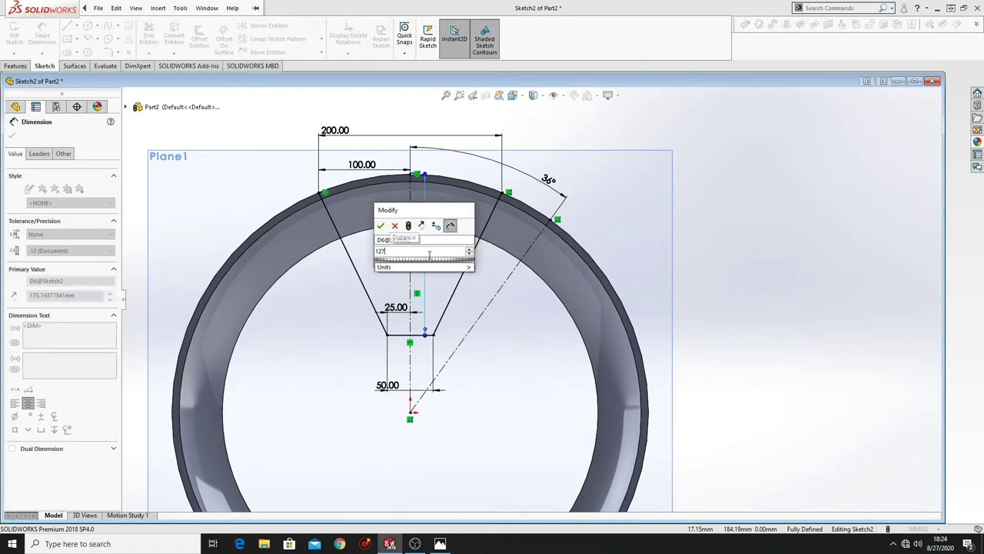
pyautogui.write('33')
pyautogui.press('Return')
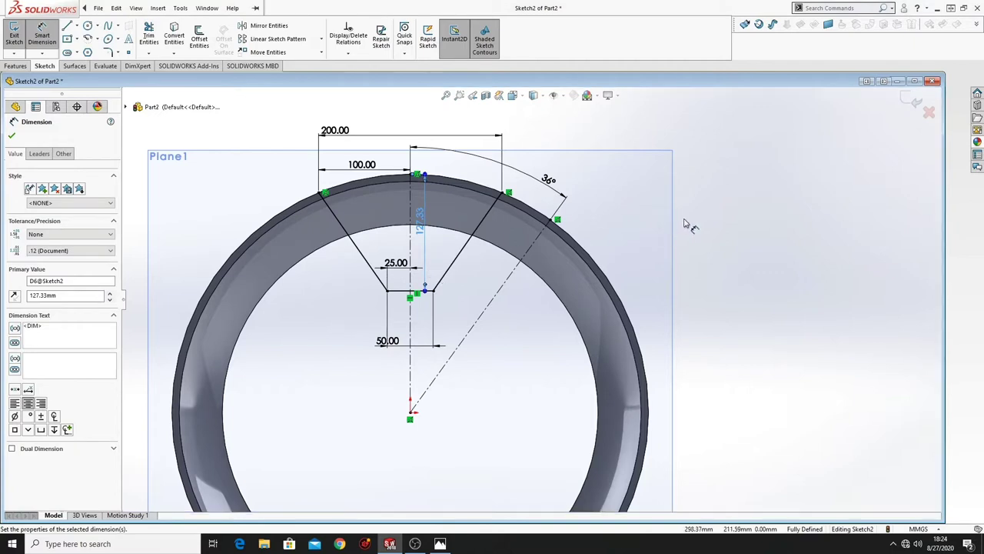
pyautogui.click(731, 198)
pyautogui.rightClick(731, 199)
pyautogui.click(743, 229)
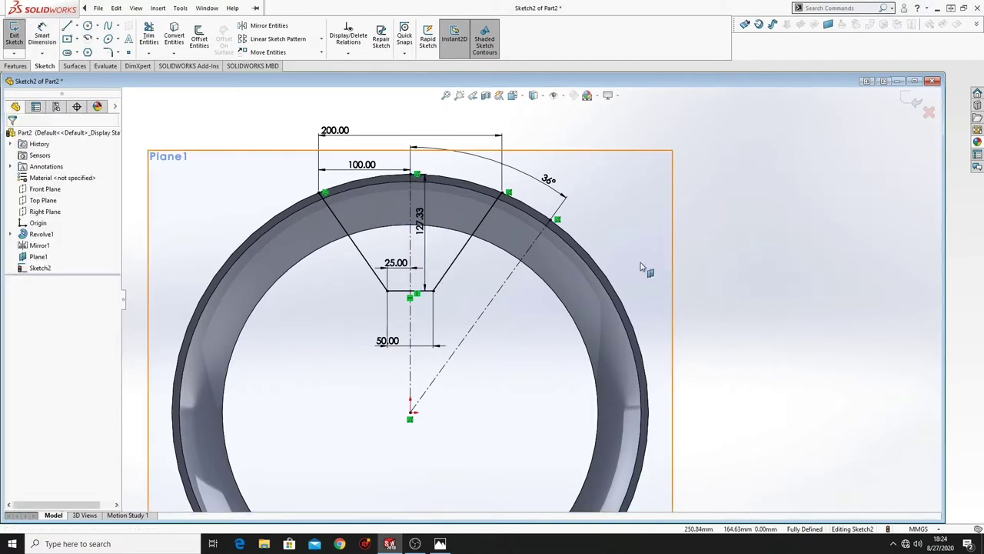
# Place a sketch point on the slanted centerline, about 180 mm from its outer end at the rim
pyautogui.keyDown('ctrl'); pyautogui.moveTo(642, 266); pyautogui.dragTo(593, 270, button='middle'); pyautogui.keyUp('ctrl')
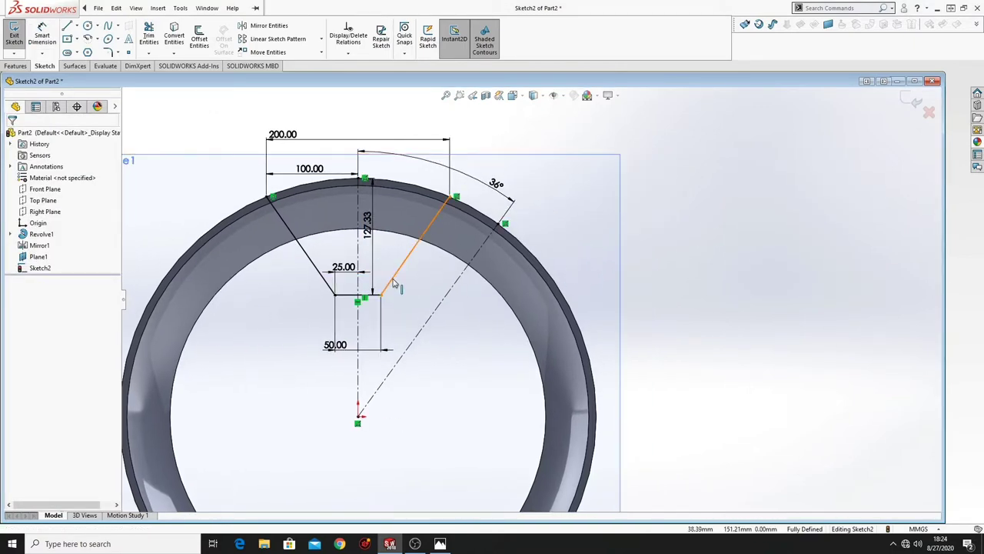
pyautogui.keyDown('ctrl'); pyautogui.moveTo(388, 279); pyautogui.dragTo(340, 286, button='middle'); pyautogui.keyUp('ctrl')
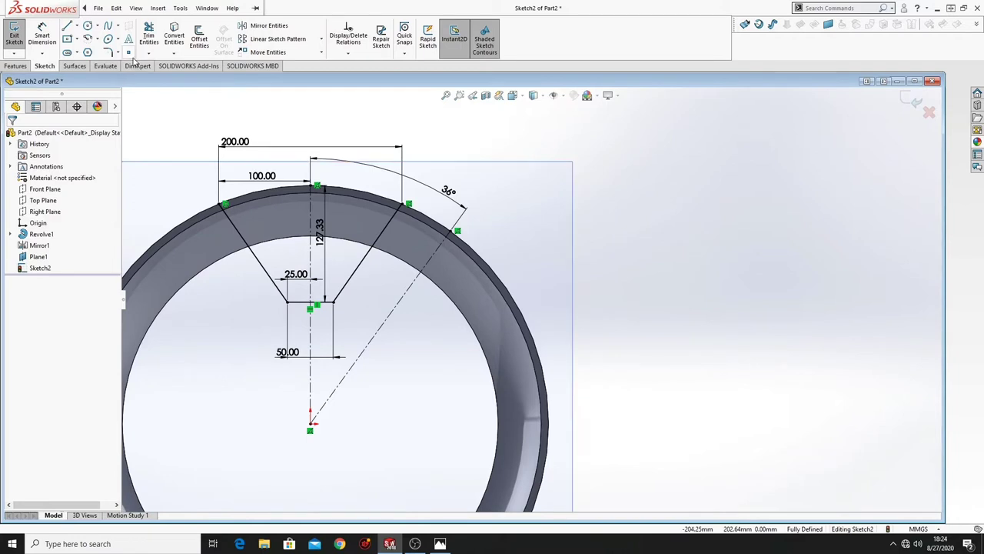
pyautogui.click(129, 52)
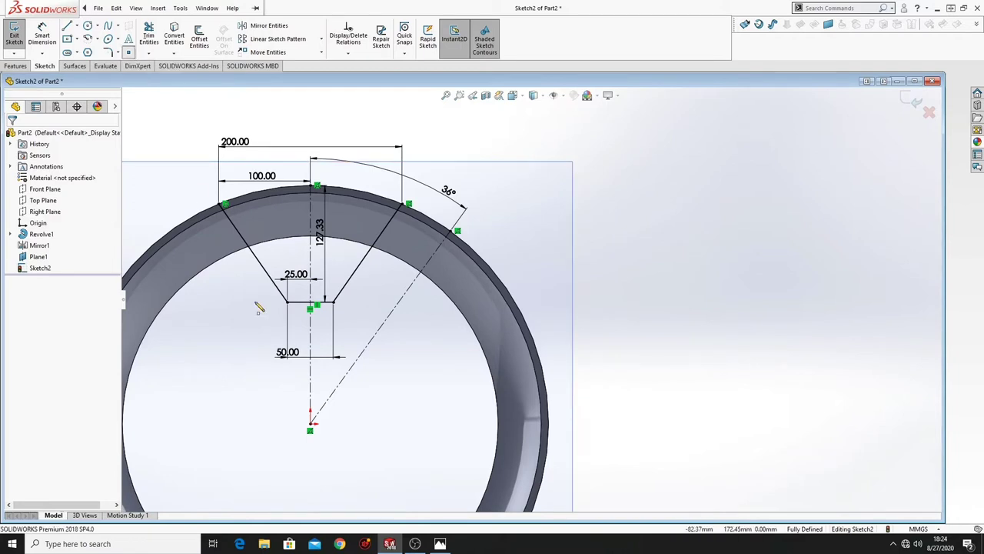
pyautogui.click(352, 360)
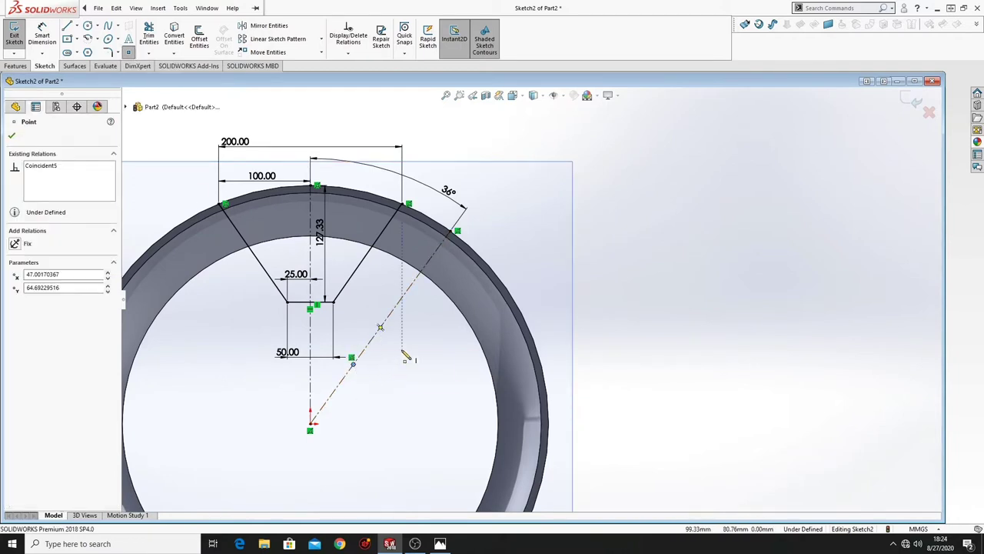
pyautogui.rightClick(427, 355)
pyautogui.click(444, 367)
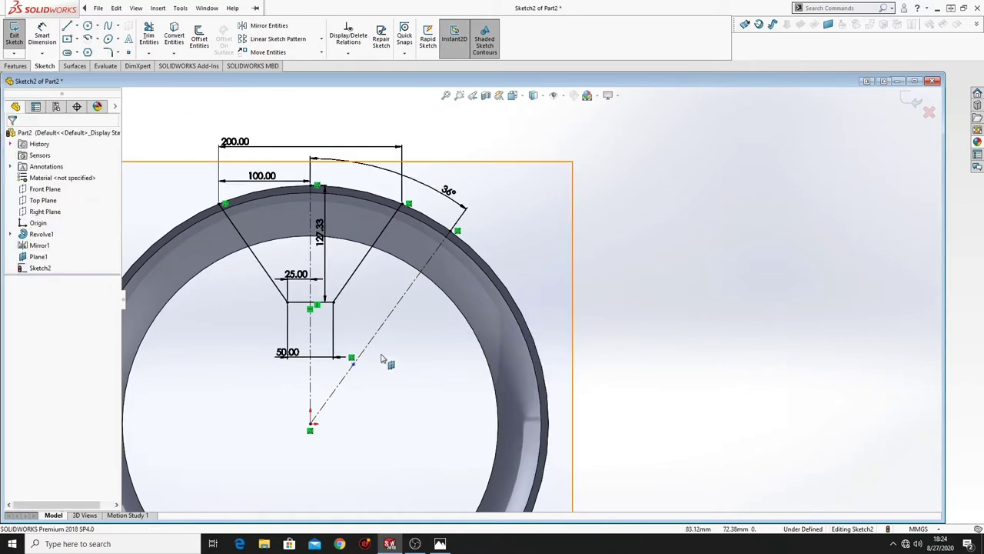
# Dimension the sketch point to 190 mm from the slanted centerline's outer end, measured along that line
pyautogui.click(43, 35)
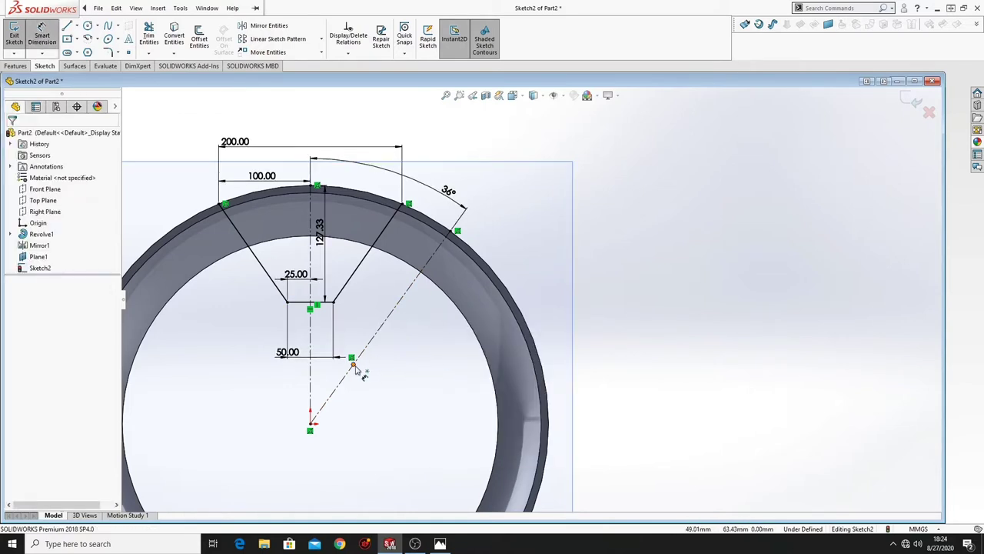
pyautogui.click(353, 367)
pyautogui.click(454, 233)
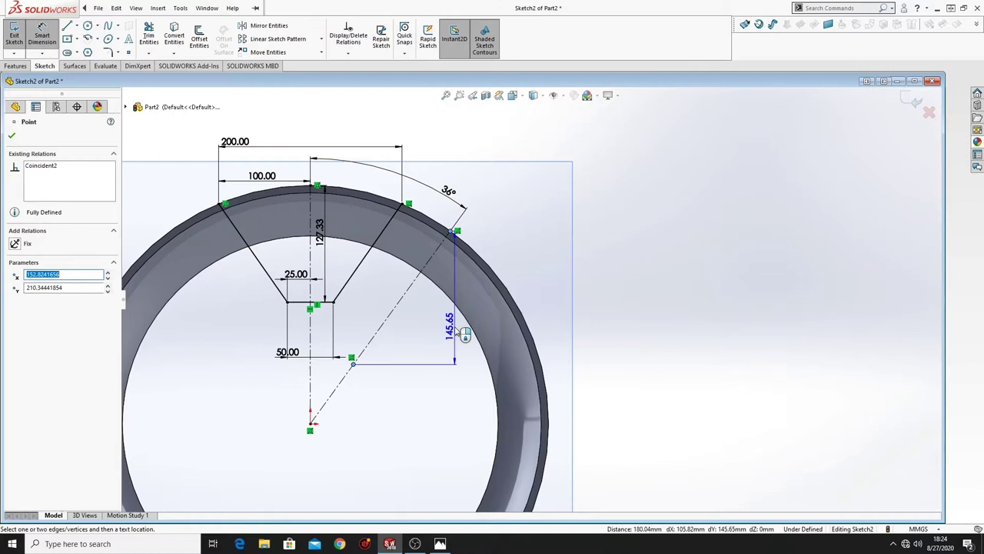
pyautogui.click(457, 398)
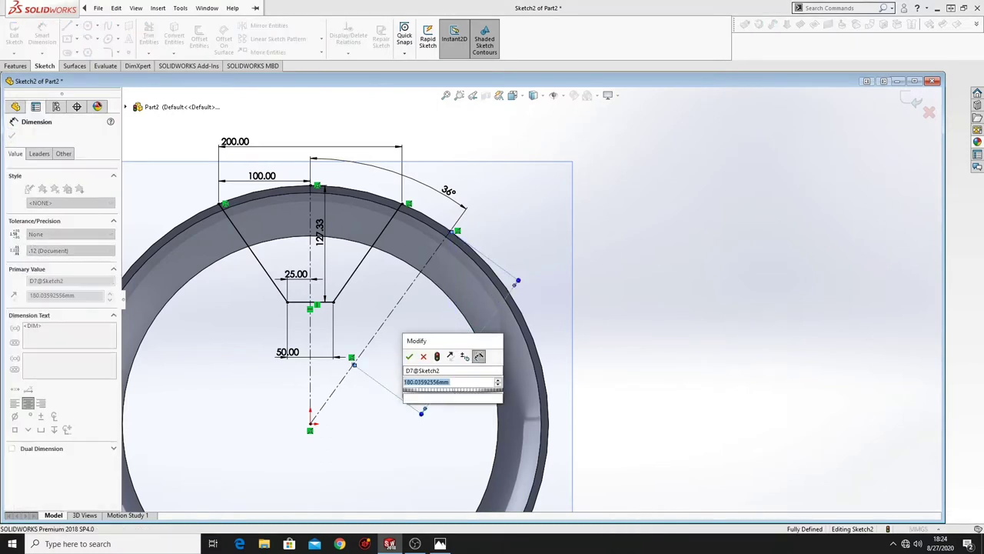
pyautogui.write('190')
pyautogui.press('Return')
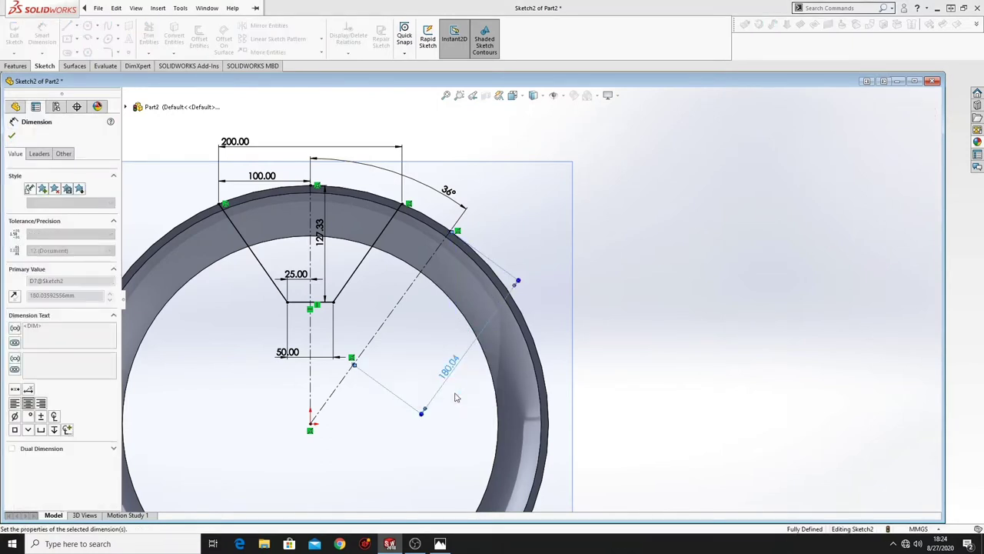
# Sketch a three-point spline from the rim's outer edge, between the trapezoid and the slanted centerline, inward to near the sketch point
pyautogui.rightClick(460, 397)
pyautogui.click(486, 409)
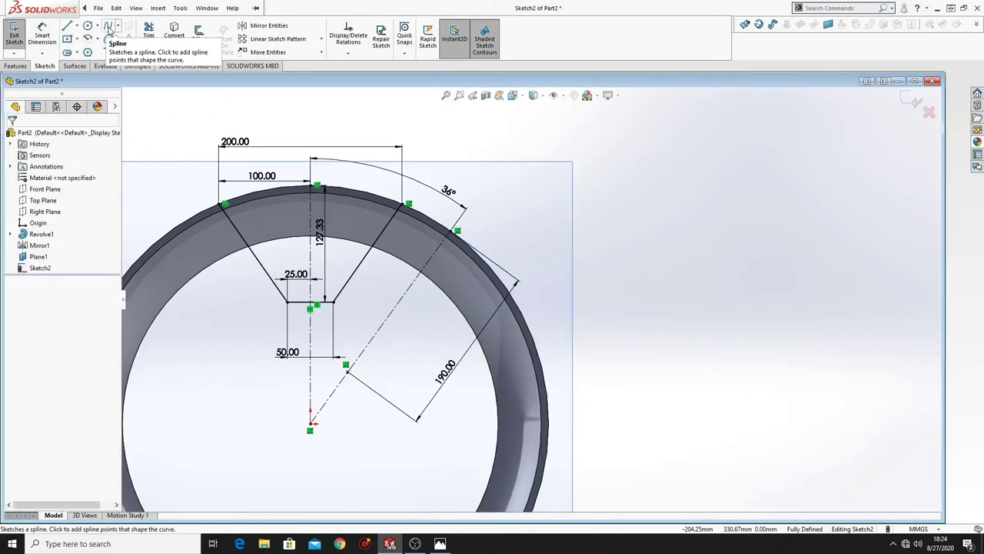
pyautogui.click(109, 28)
pyautogui.scroll(-2, 398, 213)
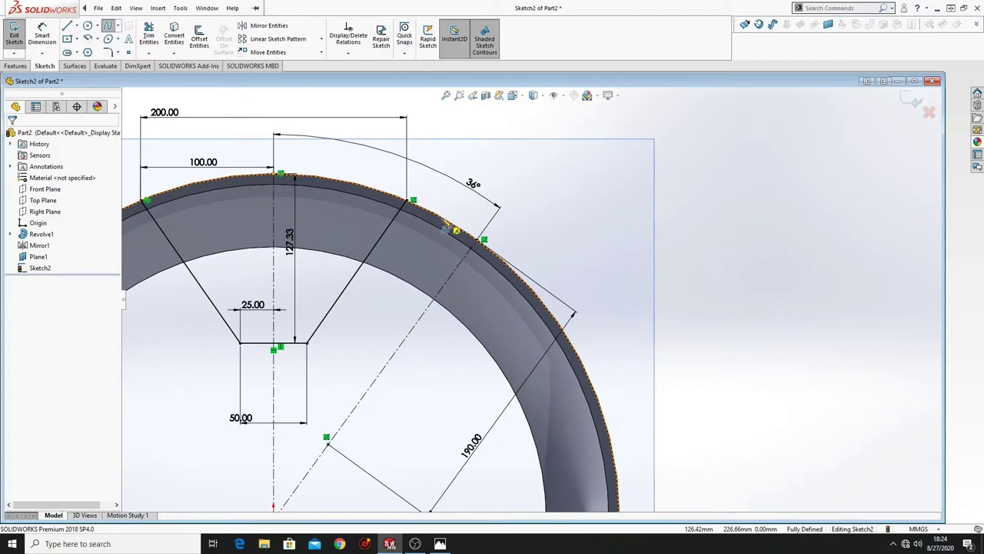
pyautogui.click(440, 222)
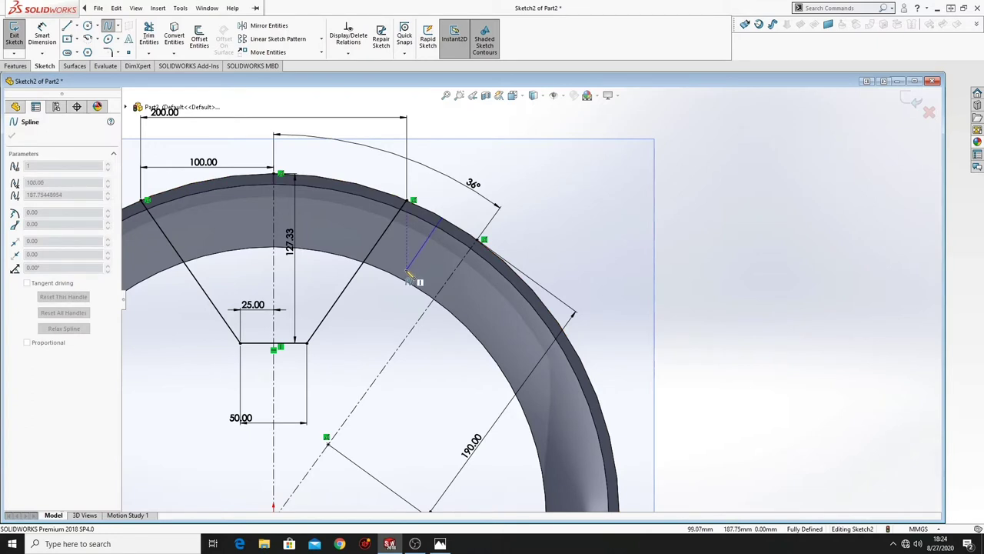
pyautogui.click(404, 270)
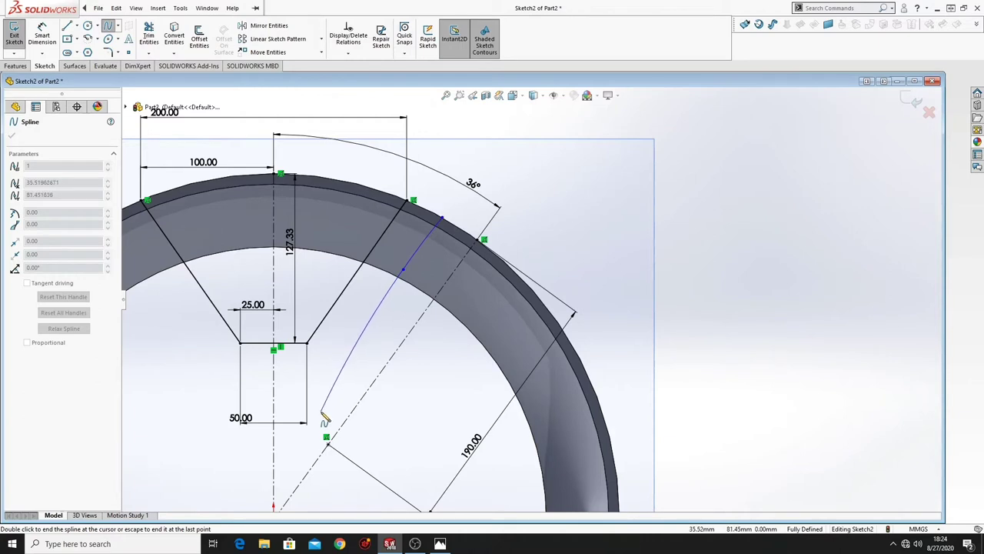
pyautogui.click(319, 412)
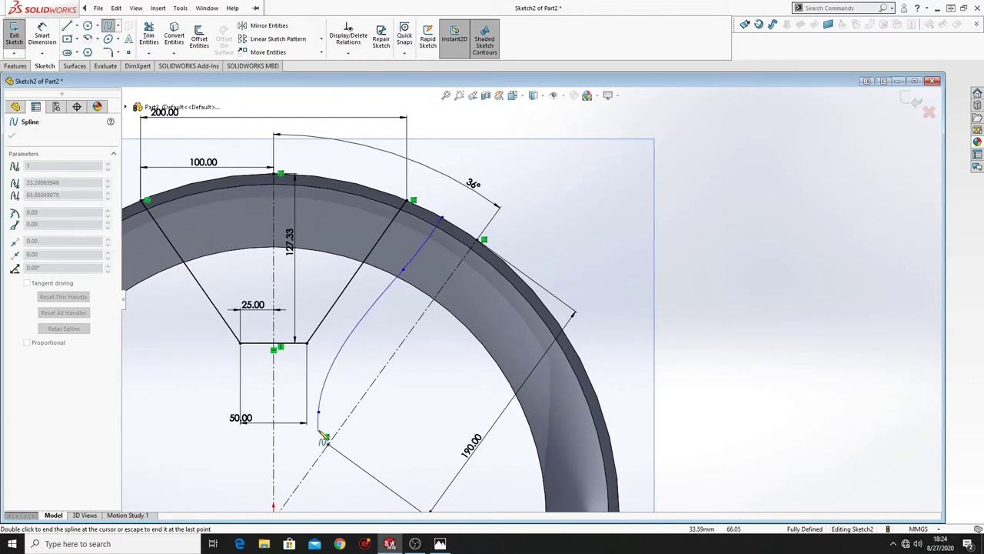
pyautogui.rightClick(352, 389)
pyautogui.click(358, 396)
pyautogui.keyDown('ctrl'); pyautogui.moveTo(396, 416); pyautogui.dragTo(400, 376, button='middle'); pyautogui.keyUp('ctrl')
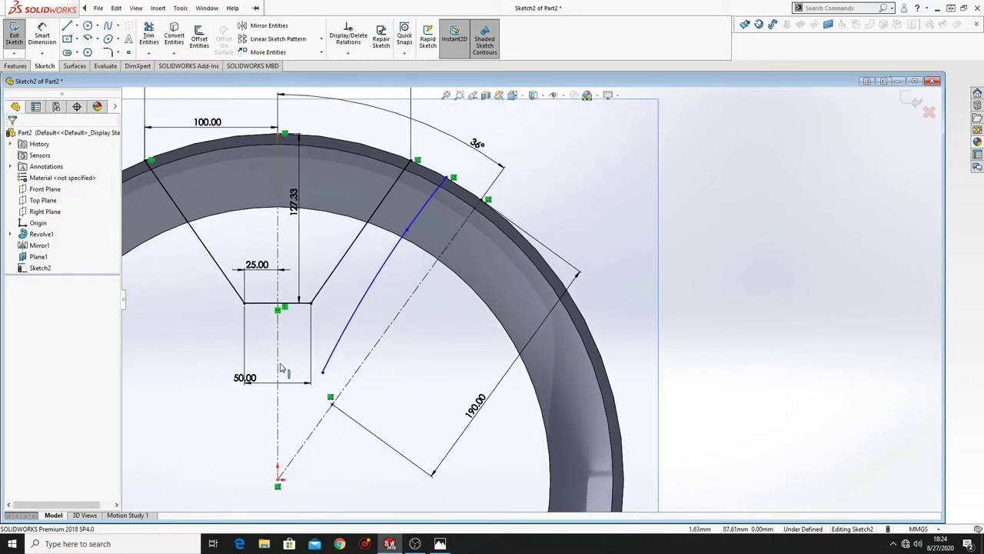
# Mirror the spline about the slanted centerline, keeping the original
pyautogui.click(267, 25)
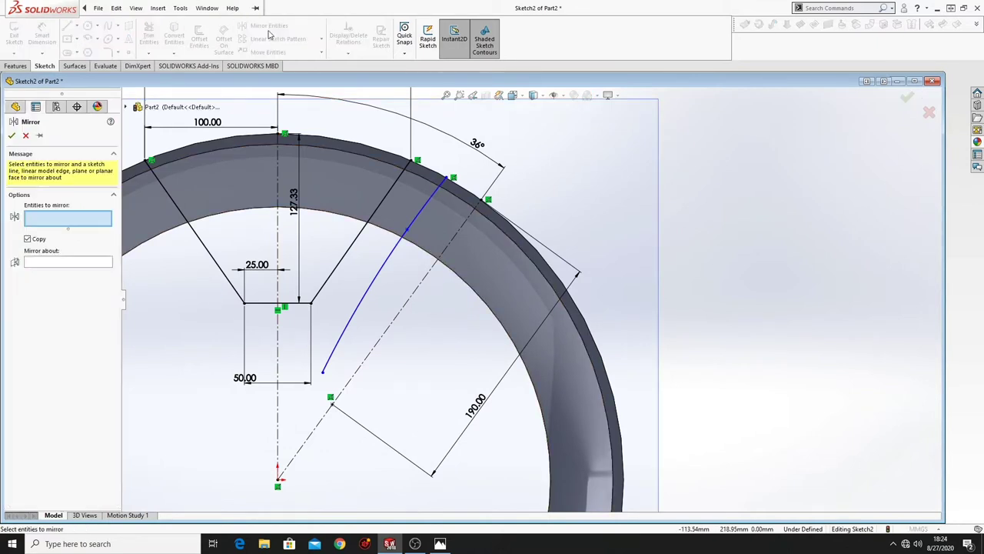
pyautogui.click(357, 312)
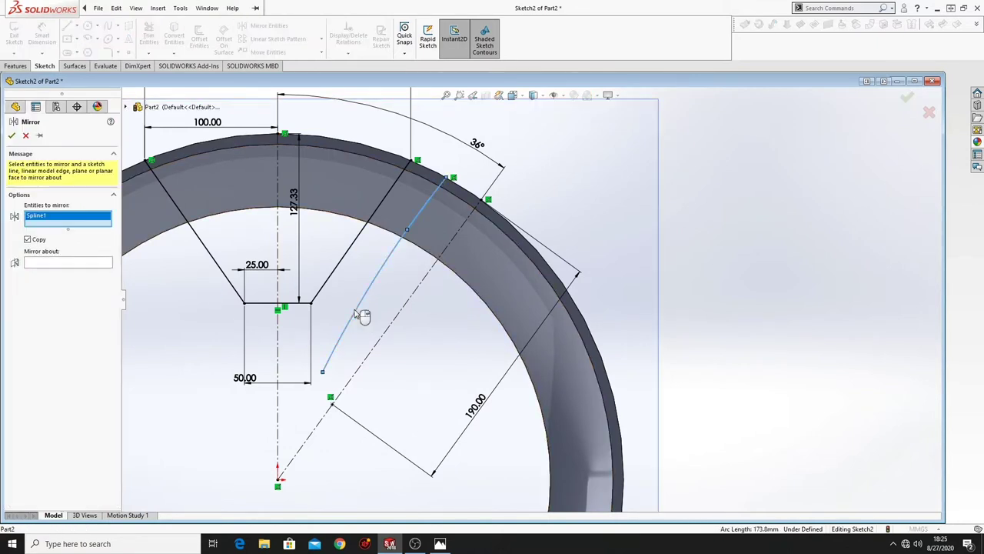
pyautogui.click(67, 266)
pyautogui.click(371, 355)
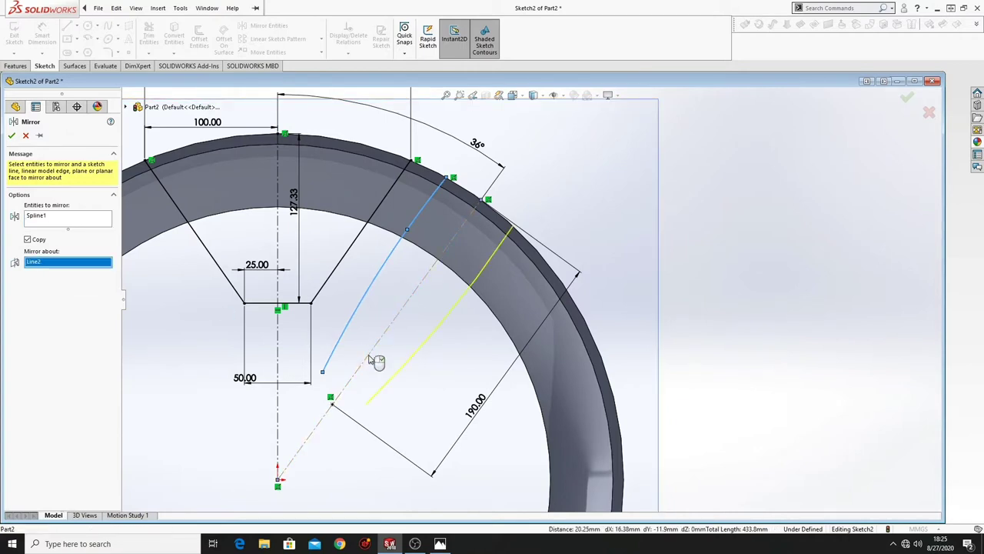
pyautogui.click(12, 136)
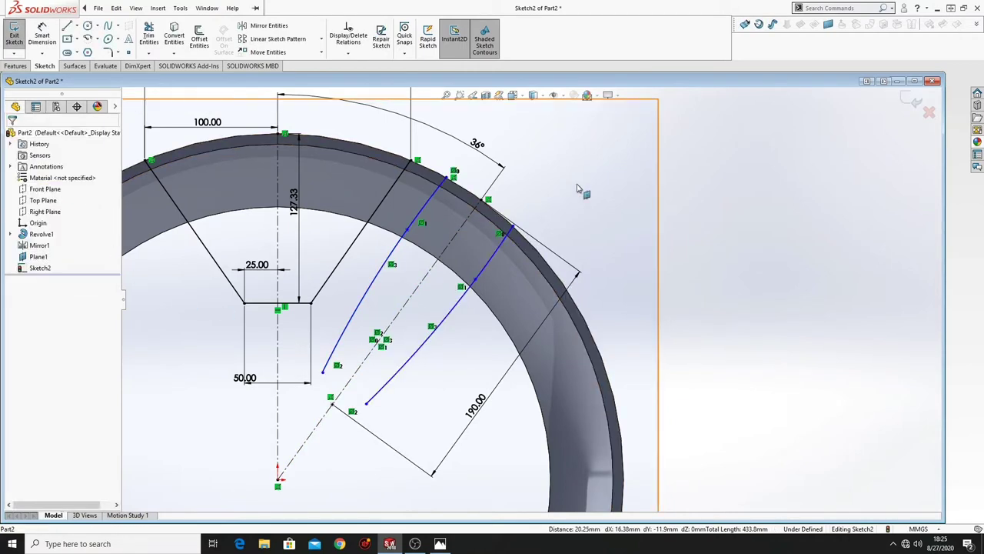
# Sketch a circle about 35 mm in diameter centered on the sketch point on the slanted centerline
pyautogui.keyDown('ctrl'); pyautogui.moveTo(396, 332); pyautogui.dragTo(396, 319, button='middle'); pyautogui.keyUp('ctrl')
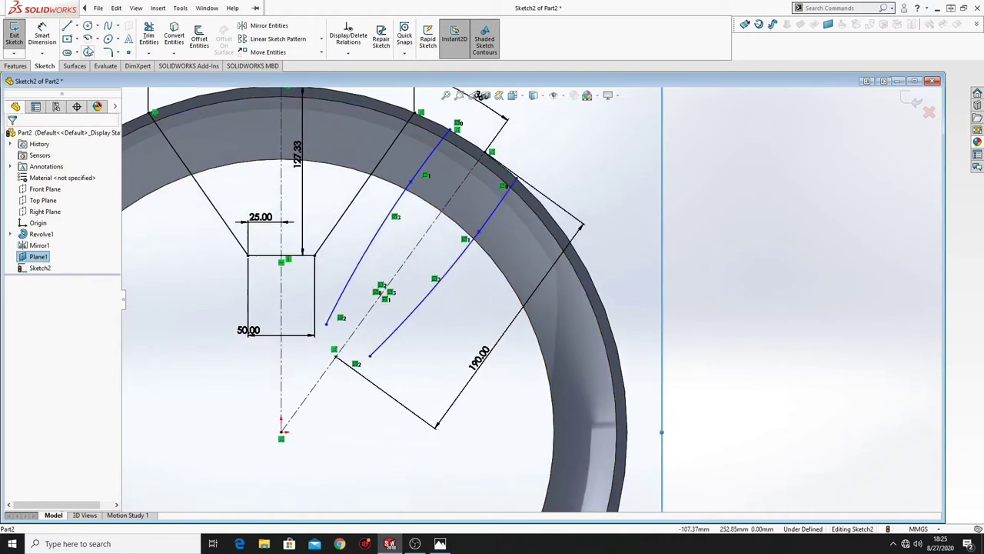
pyautogui.click(88, 26)
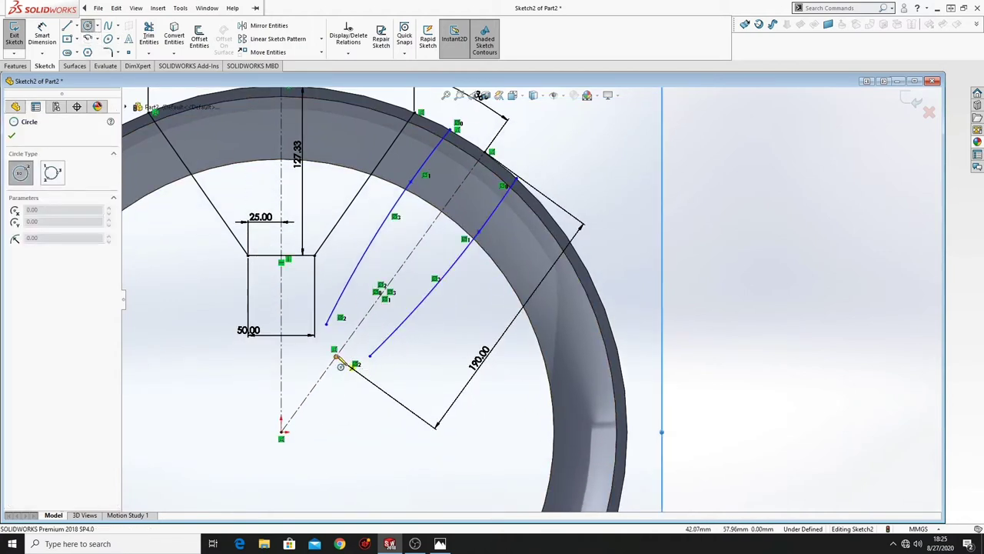
pyautogui.click(336, 356)
pyautogui.click(359, 362)
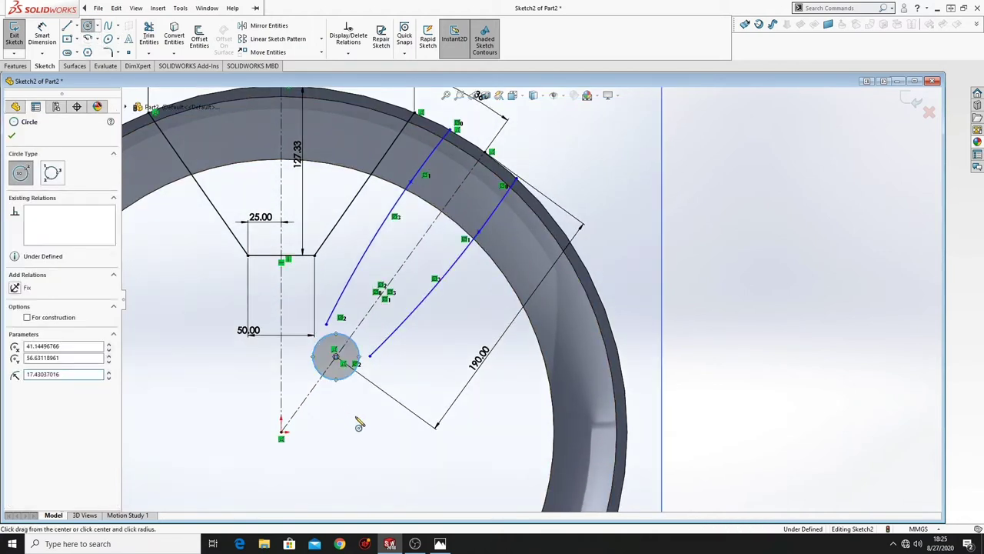
pyautogui.rightClick(356, 415)
pyautogui.click(380, 423)
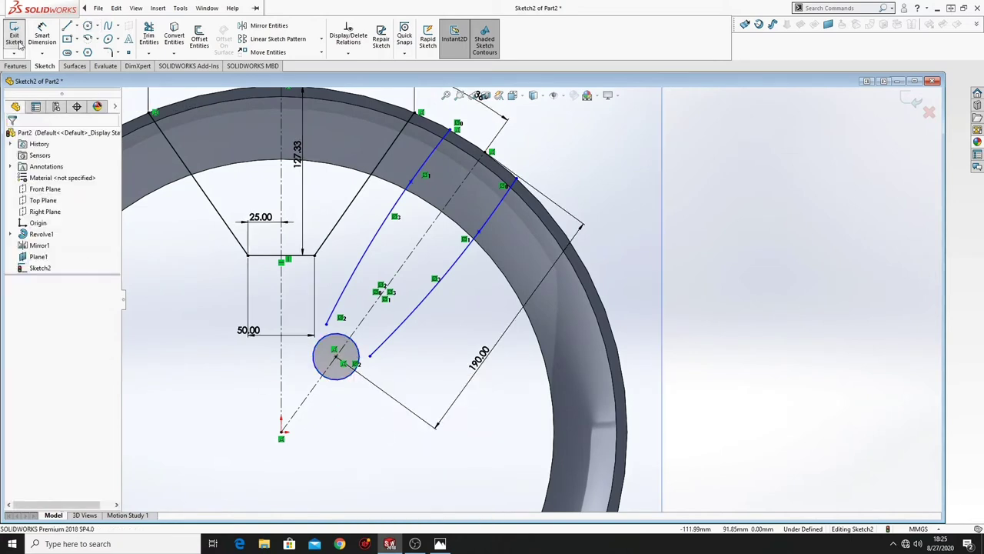
# Dimension the circle's diameter to 30 mm
pyautogui.click(43, 40)
pyautogui.click(313, 366)
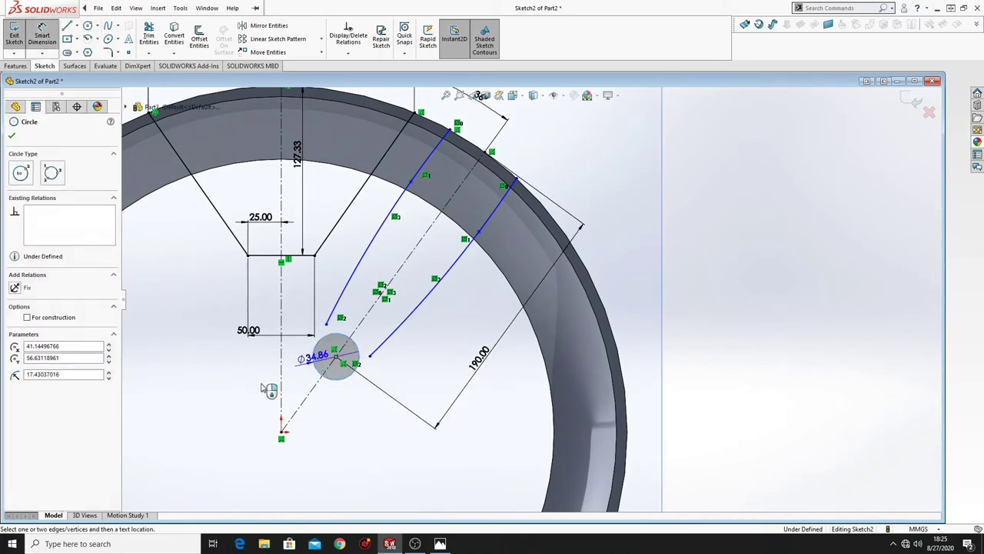
pyautogui.click(221, 395)
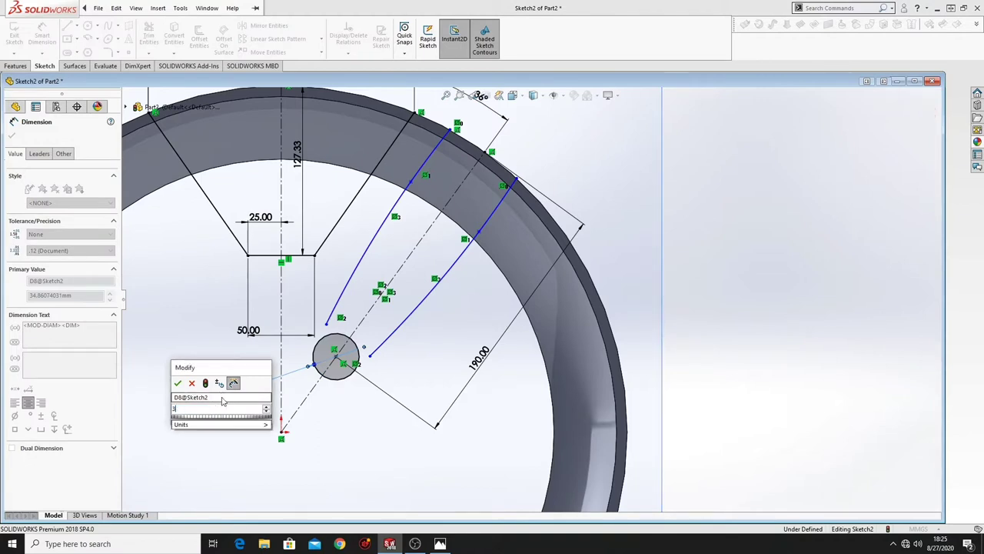
pyautogui.write('30')
pyautogui.press('Return')
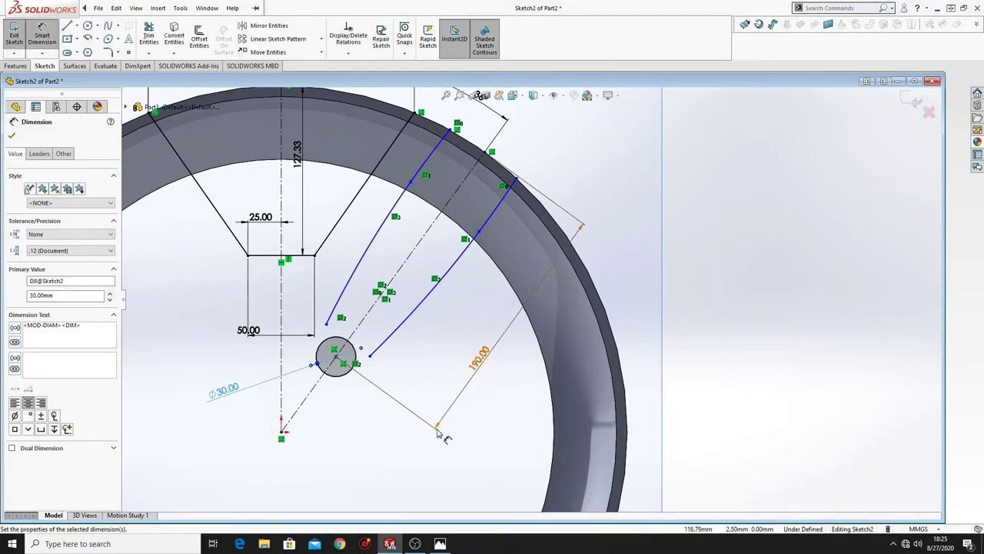
pyautogui.rightClick(401, 426)
pyautogui.click(426, 462)
# Move the original spline's inner end onto the circle and make the endpoint coincident with it
pyautogui.scroll(-3, 342, 388)
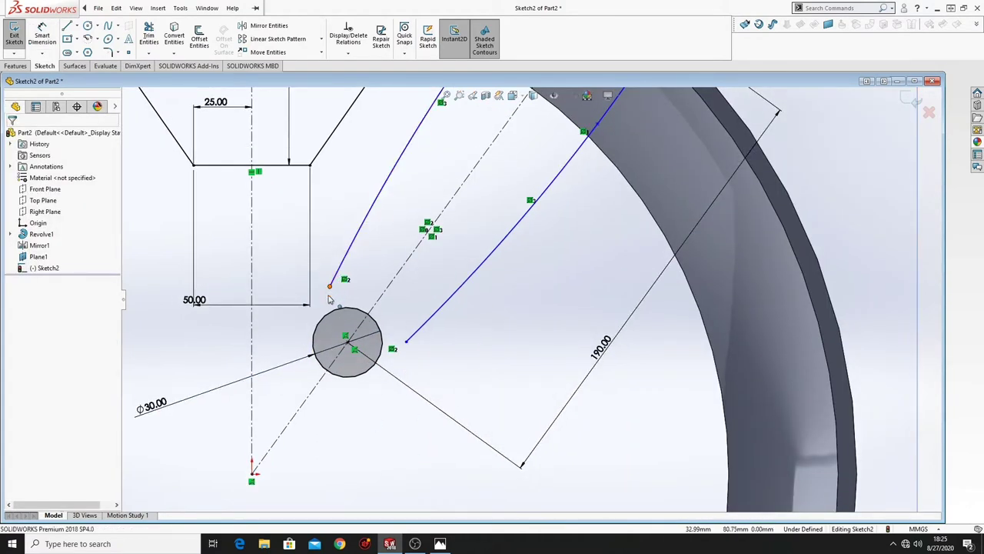
pyautogui.moveTo(329, 287); pyautogui.dragTo(321, 324)
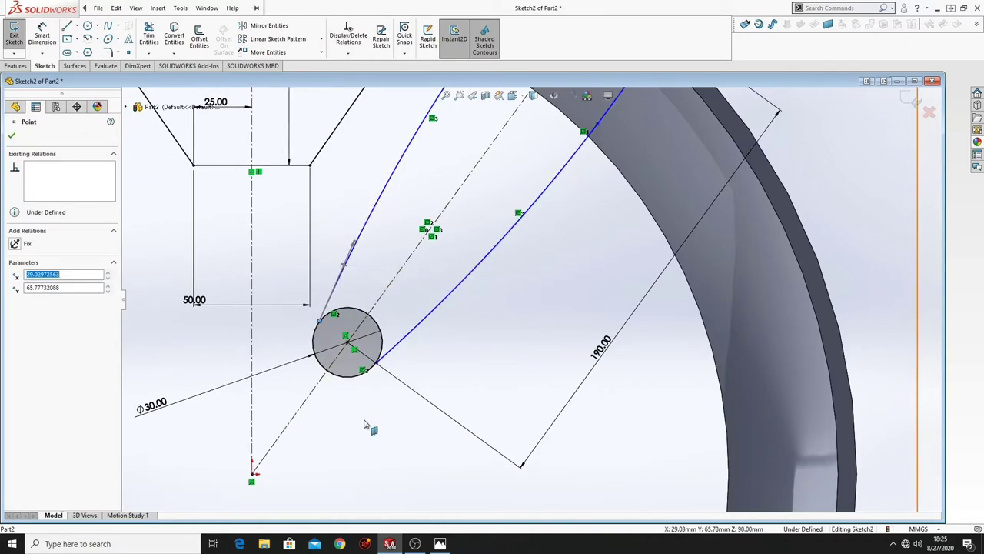
pyautogui.click(365, 421)
pyautogui.click(318, 324)
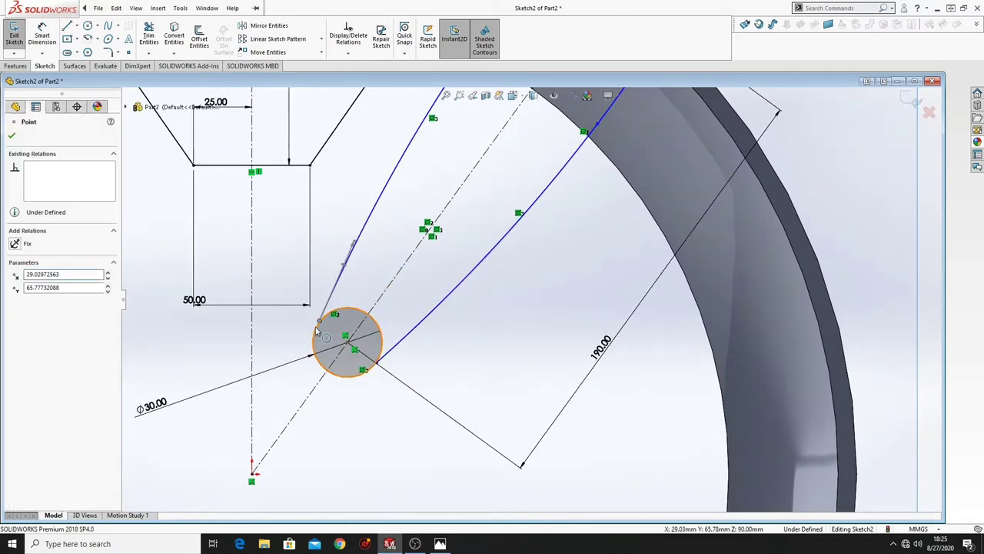
pyautogui.keyDown('ctrl'); pyautogui.click(318, 328); pyautogui.keyUp('ctrl')
pyautogui.click(360, 283)
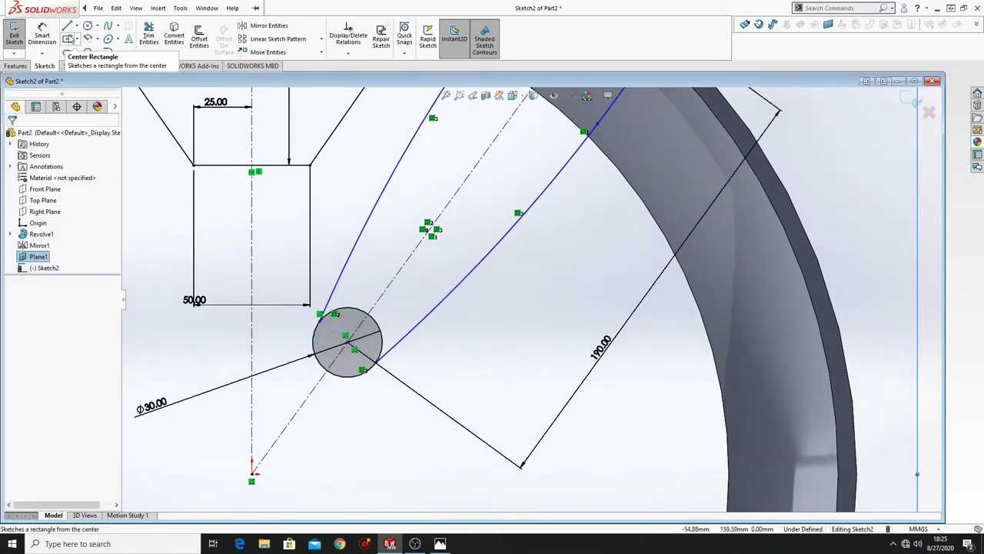
# Sketch a construction line across the circle joining the inner ends of the two splines
pyautogui.click(75, 25)
pyautogui.click(92, 49)
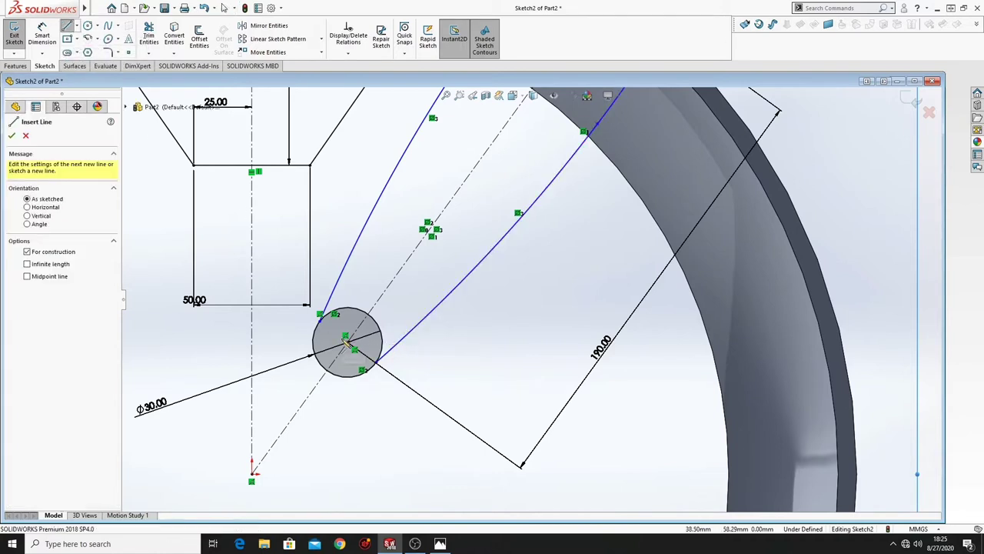
pyautogui.click(320, 321)
pyautogui.click(376, 362)
pyautogui.rightClick(405, 419)
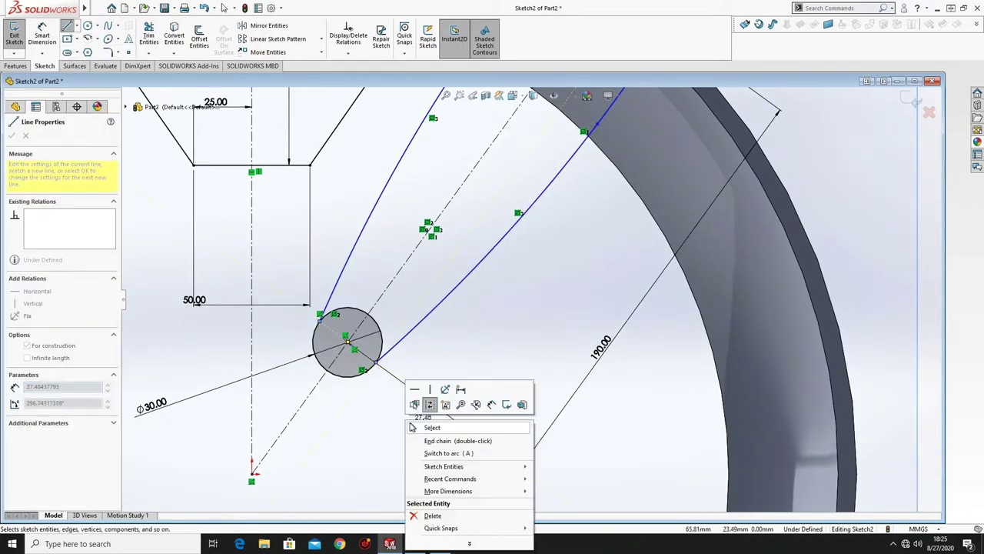
pyautogui.click(431, 427)
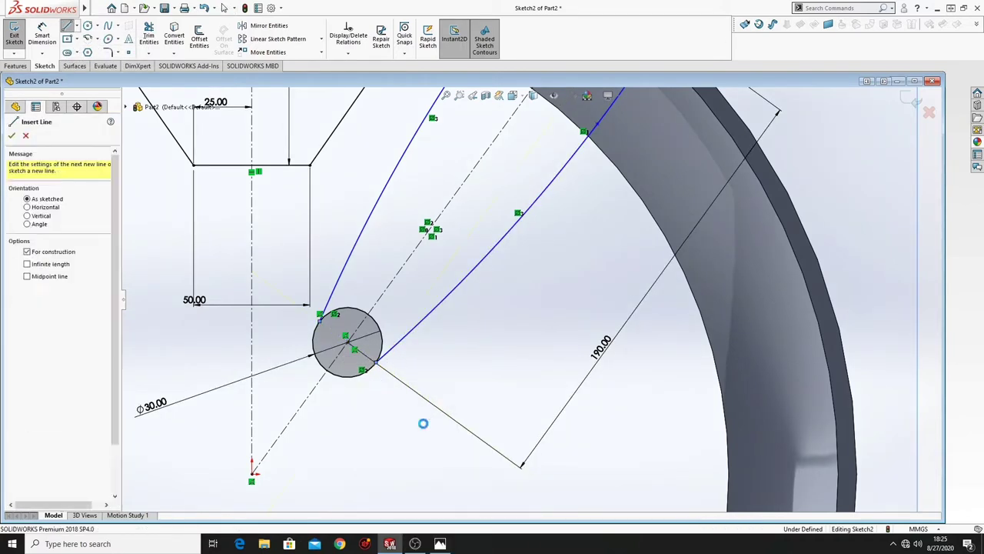
# Apply a midpoint relation between the new construction line and the circle's center point
pyautogui.click(338, 356)
pyautogui.keyDown('ctrl'); pyautogui.click(347, 342); pyautogui.keyUp('ctrl')
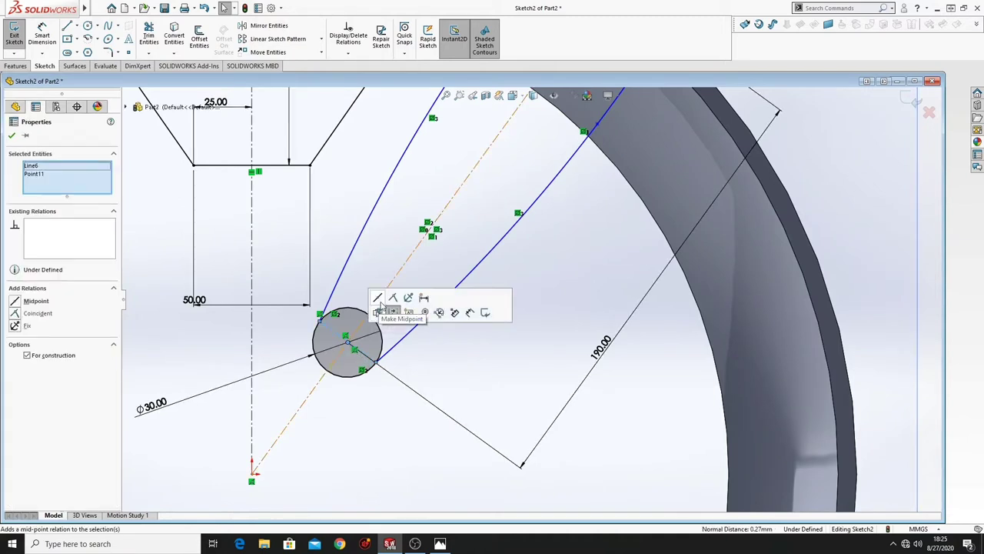
pyautogui.click(380, 308)
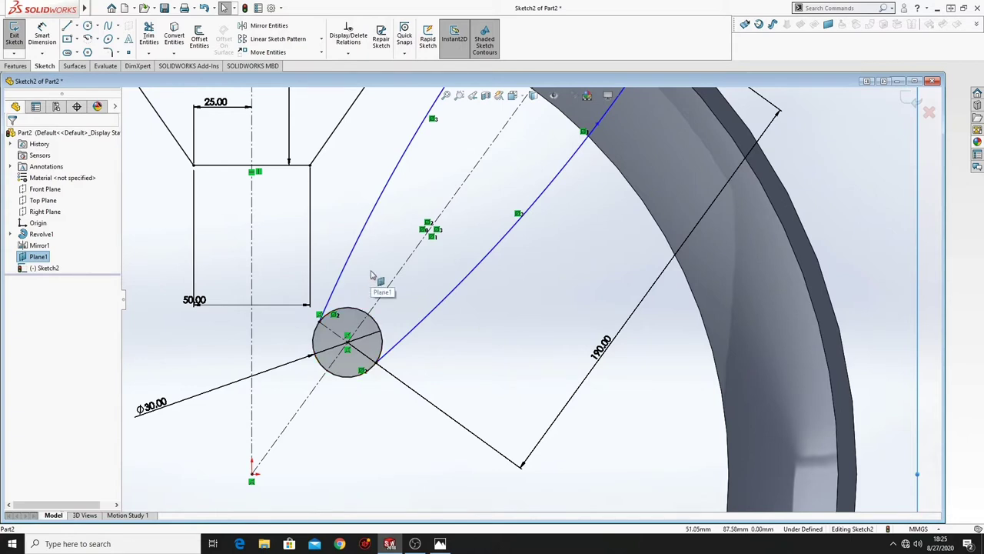
# Trim away the part of the circle lying between the two splines, leaving the rounded inner end of the profile
pyautogui.click(150, 37)
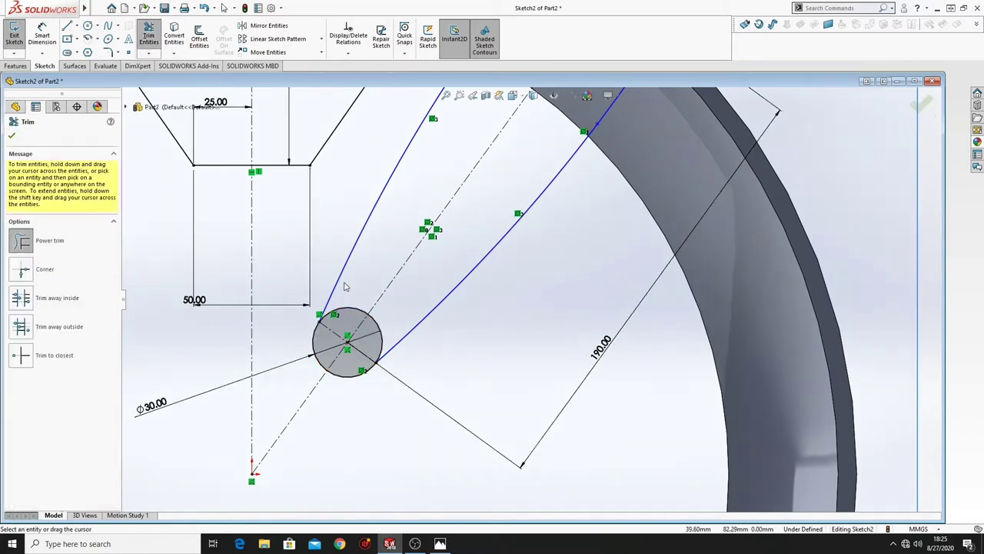
pyautogui.moveTo(352, 318)
pyautogui.mouseDown()
pyautogui.moveTo(374, 329)
pyautogui.moveTo(400, 316)
pyautogui.mouseUp()
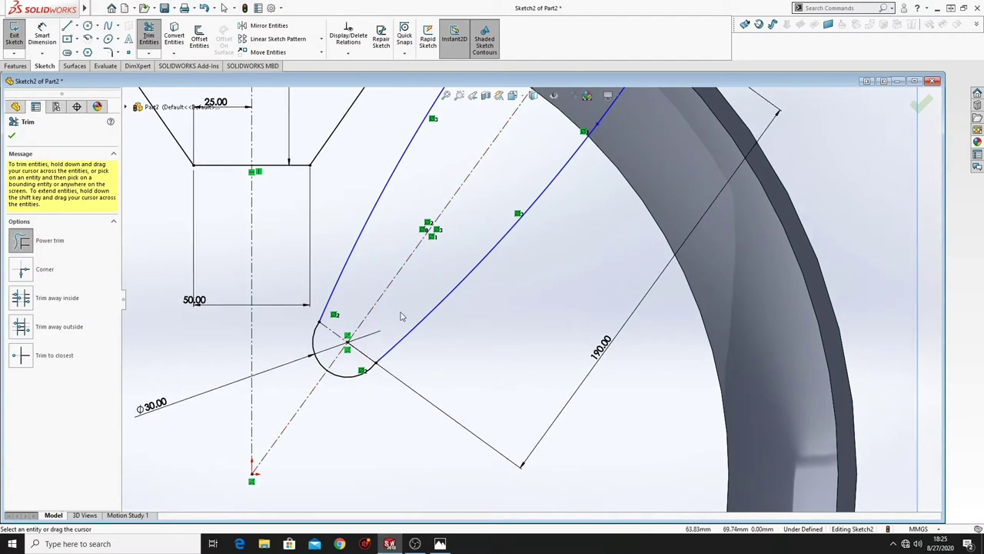
pyautogui.scroll(5, 400, 316)
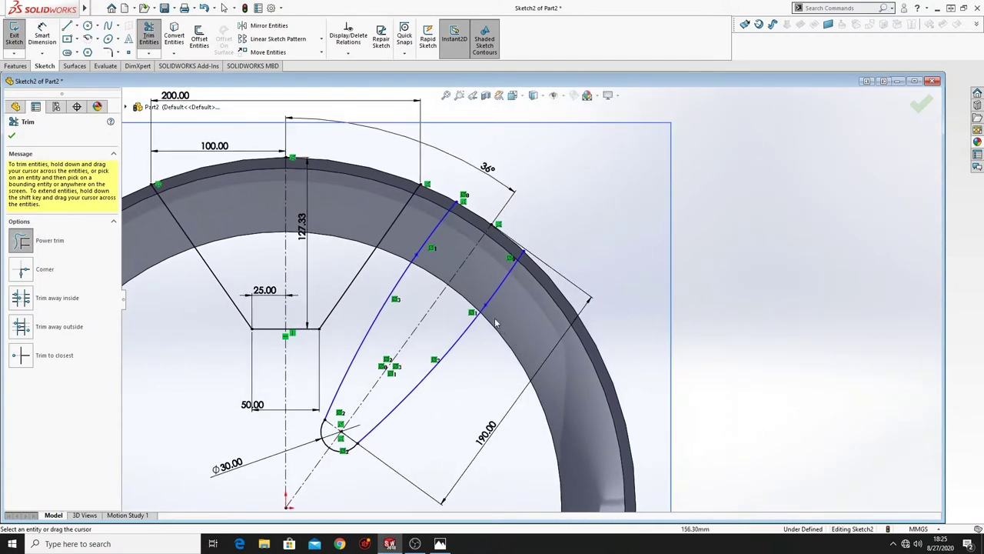
pyautogui.click(485, 306)
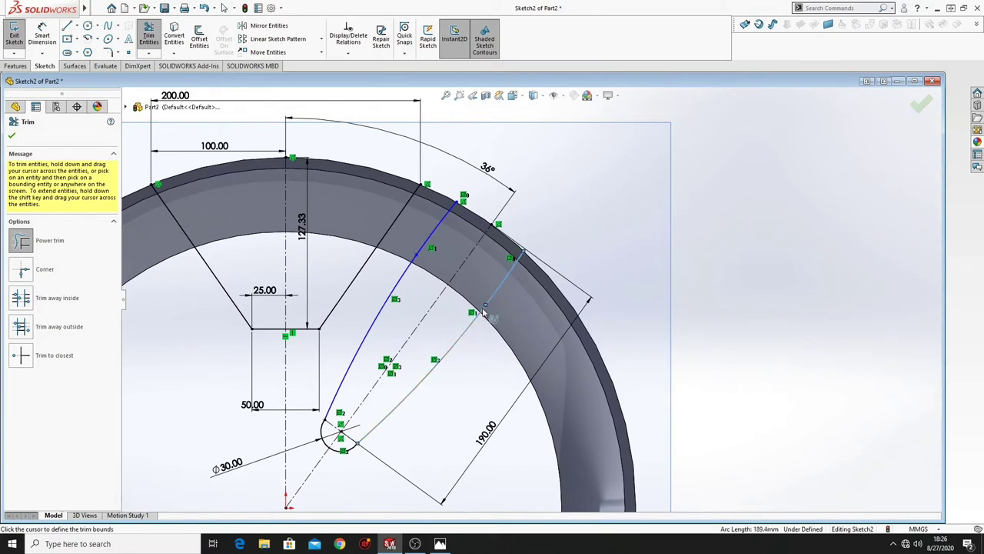
pyautogui.click(482, 310)
pyautogui.click(481, 311)
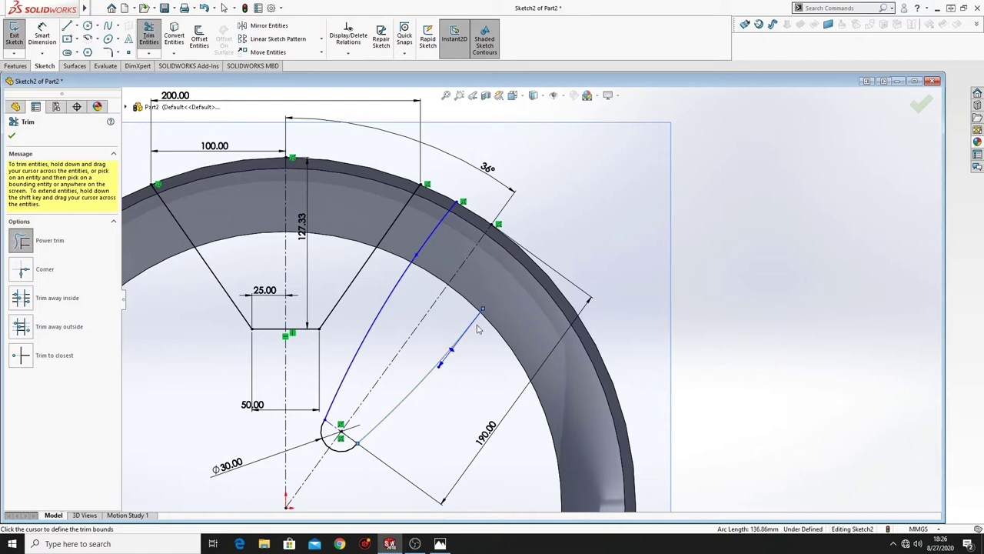
pyautogui.press('Escape')
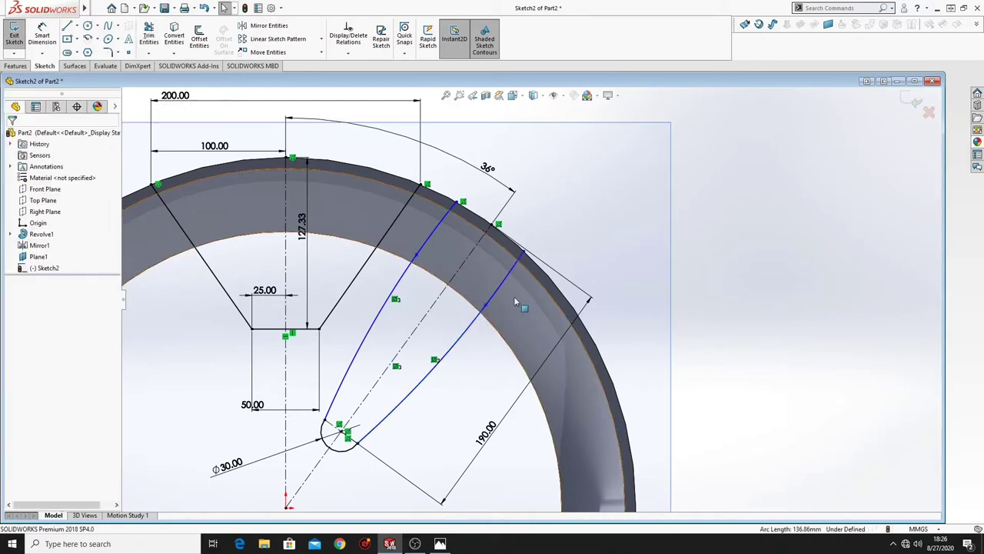
pyautogui.scroll(-2, 514, 296)
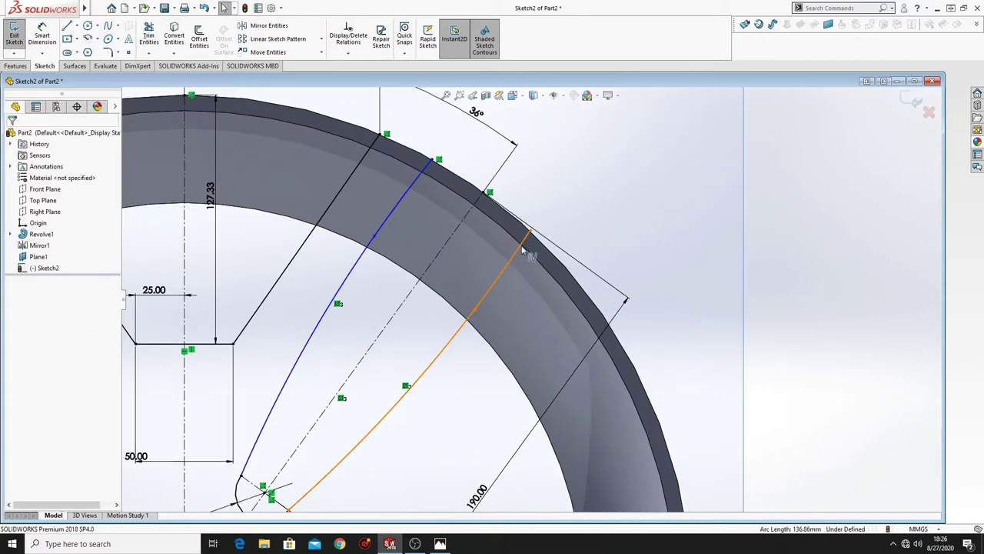
pyautogui.scroll(2, 529, 311)
pyautogui.scroll(1, 528, 323)
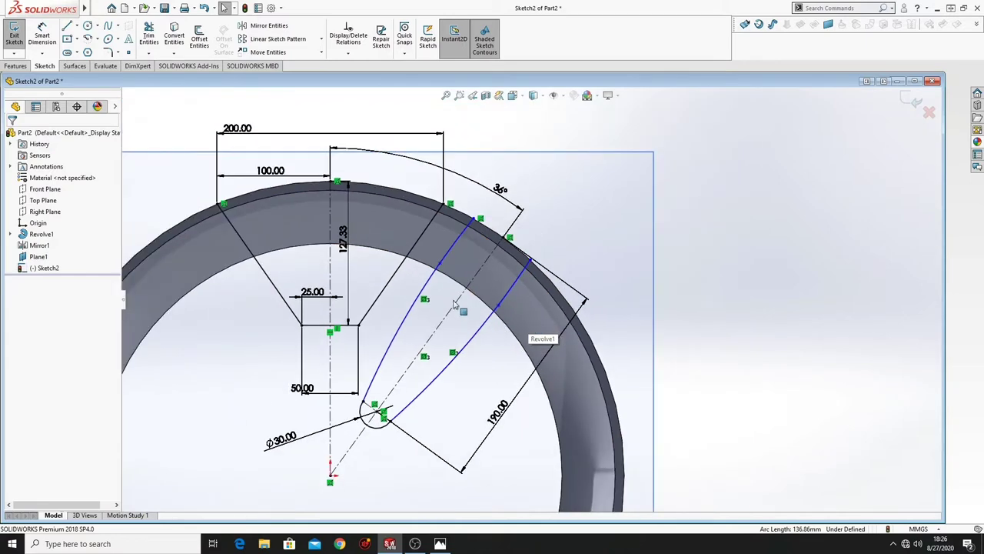
pyautogui.scroll(2, 246, 274)
pyautogui.scroll(-2, 257, 280)
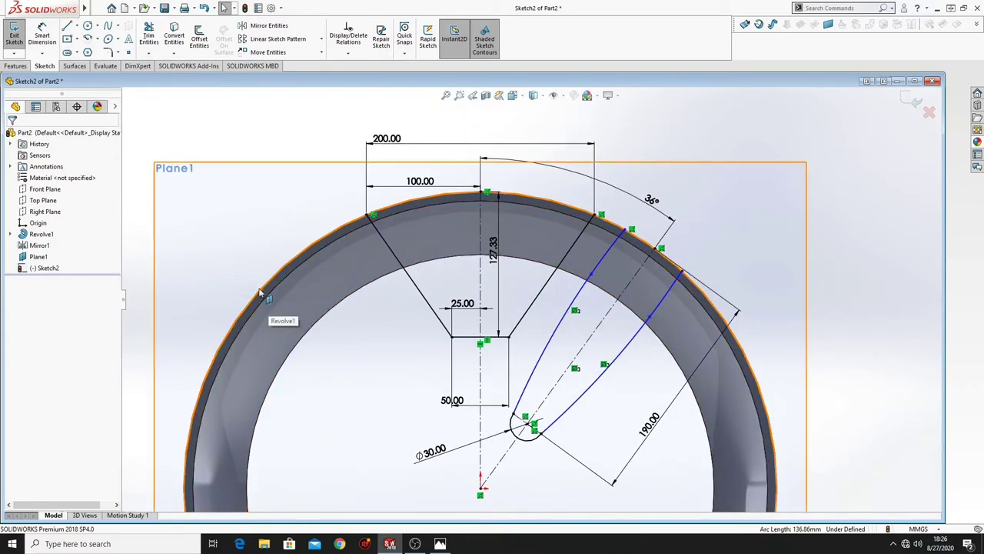
# Convert the rim's outer circular edge into a sketch entity
pyautogui.click(242, 286)
pyautogui.click(164, 120)
pyautogui.click(174, 37)
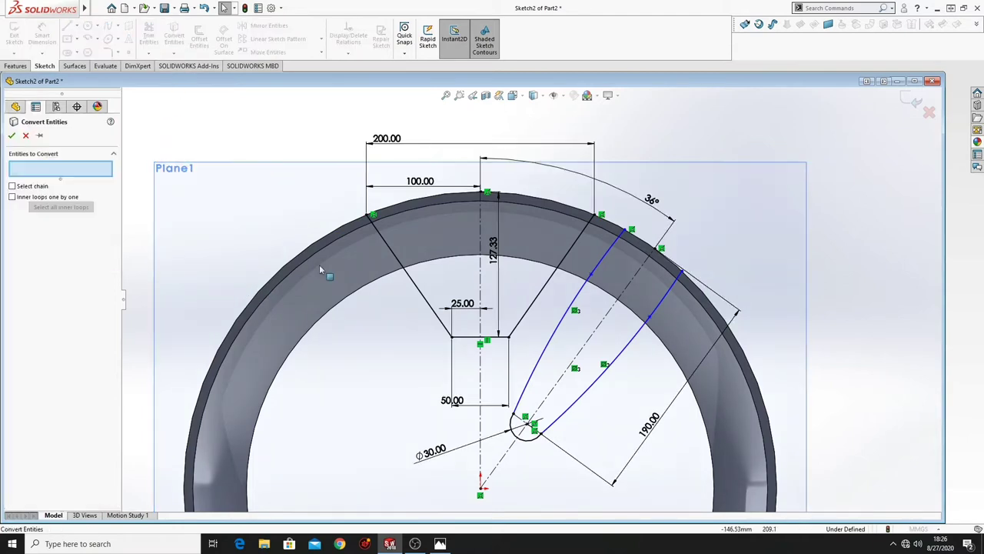
pyautogui.click(275, 283)
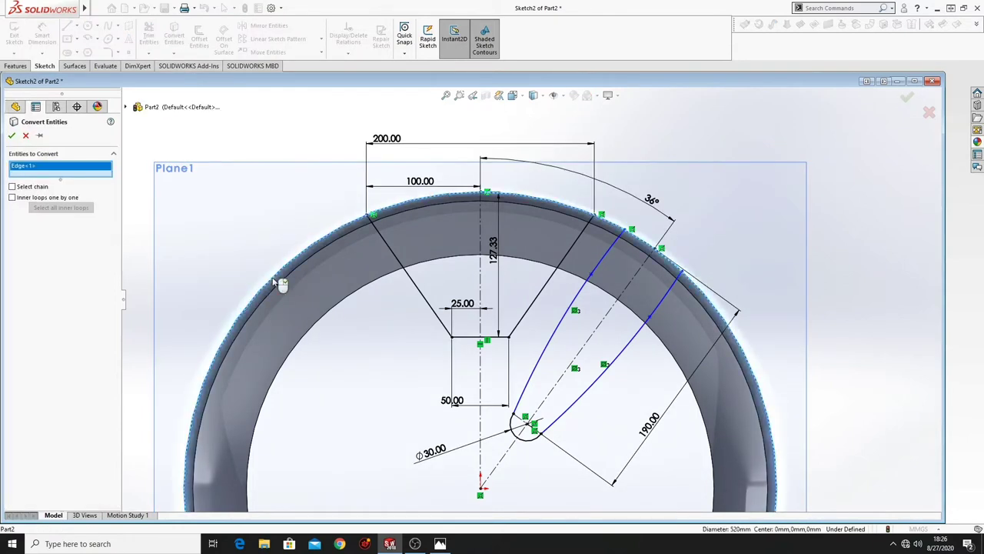
pyautogui.click(13, 137)
# Make the mirrored spline's outer endpoint coincident with the converted rim arc
pyautogui.keyDown('ctrl'); pyautogui.moveTo(701, 340); pyautogui.dragTo(563, 369, button='middle'); pyautogui.keyUp('ctrl')
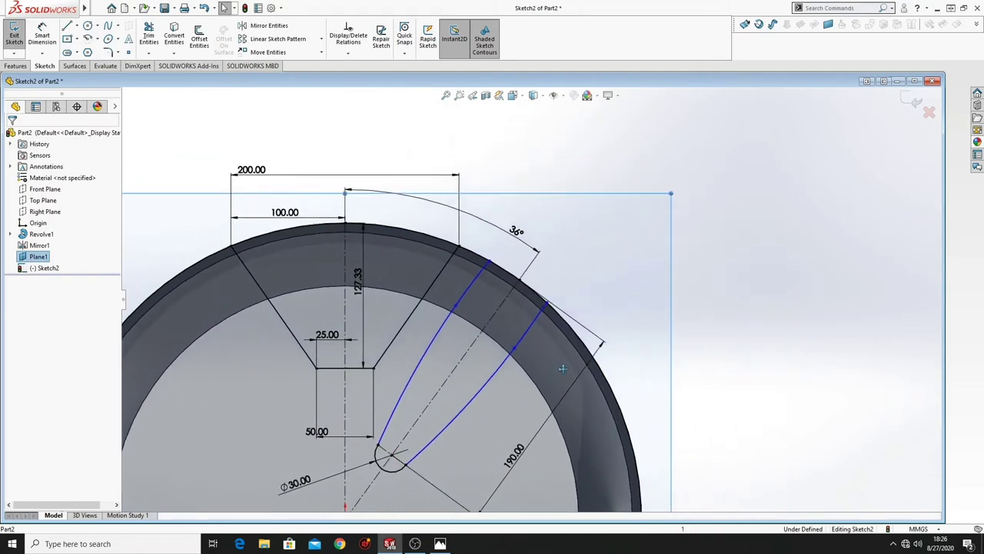
pyautogui.scroll(-2, 563, 369)
pyautogui.click(503, 242)
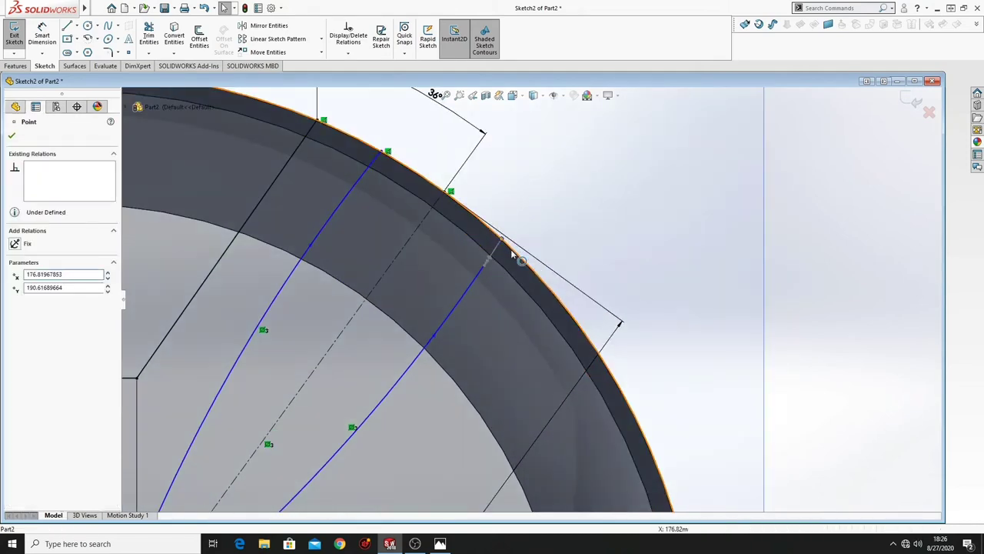
pyautogui.keyDown('ctrl'); pyautogui.click(512, 253); pyautogui.keyUp('ctrl')
pyautogui.click(561, 204)
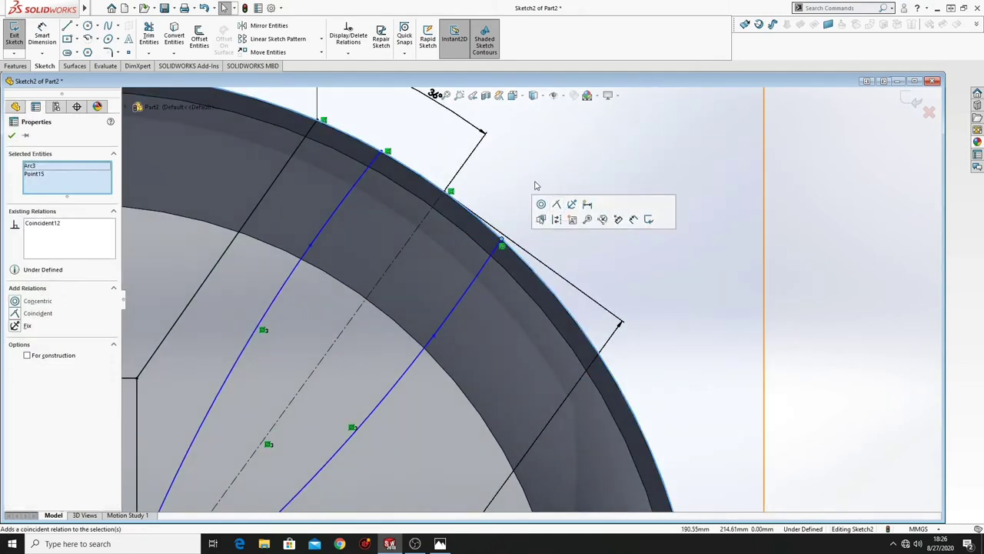
pyautogui.click(534, 185)
# Reshape the two mirrored splines by moving the middle point of one inward along the curve to flatten it
pyautogui.scroll(2, 380, 156)
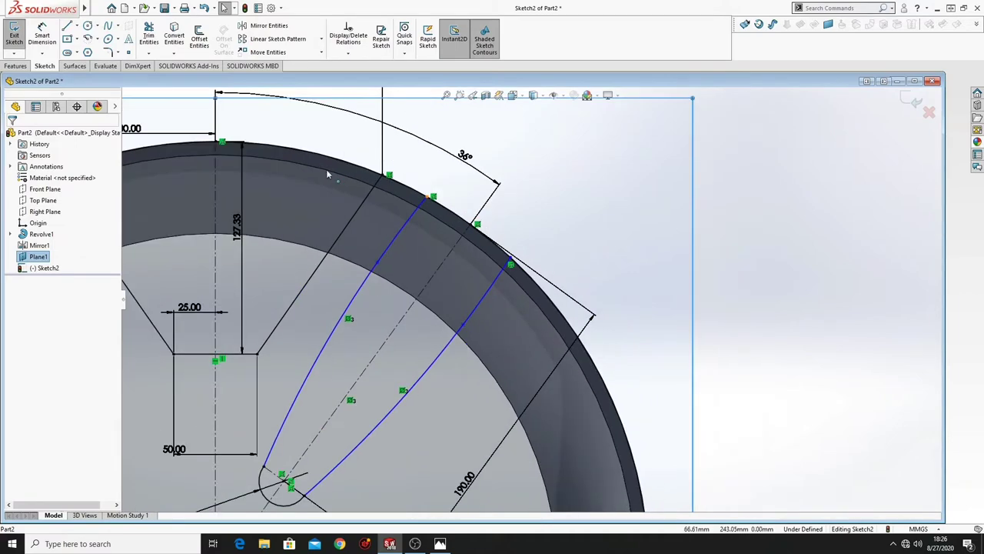
pyautogui.keyDown('ctrl'); pyautogui.moveTo(326, 174); pyautogui.dragTo(476, 221, button='middle'); pyautogui.keyUp('ctrl')
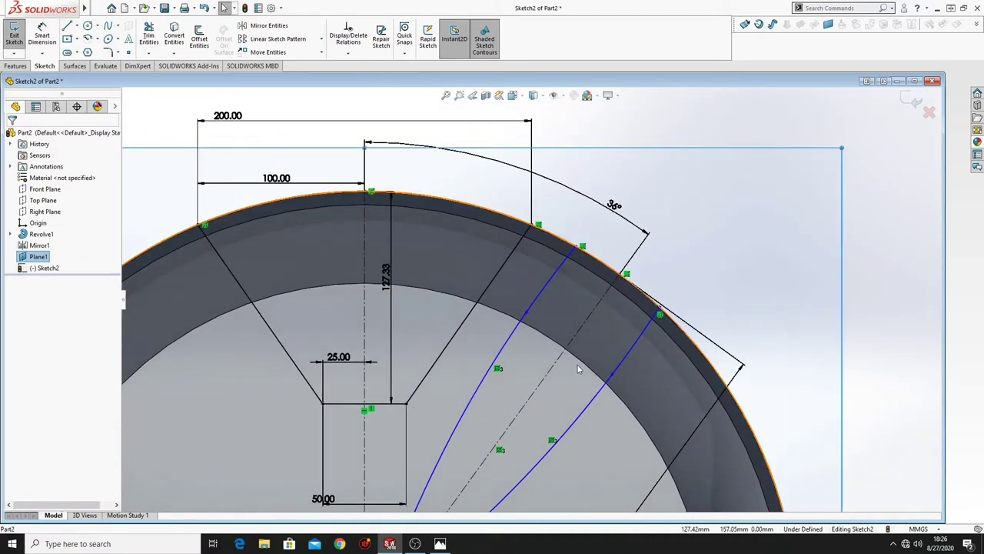
pyautogui.keyDown('ctrl'); pyautogui.moveTo(578, 369); pyautogui.dragTo(446, 341, button='middle'); pyautogui.keyUp('ctrl')
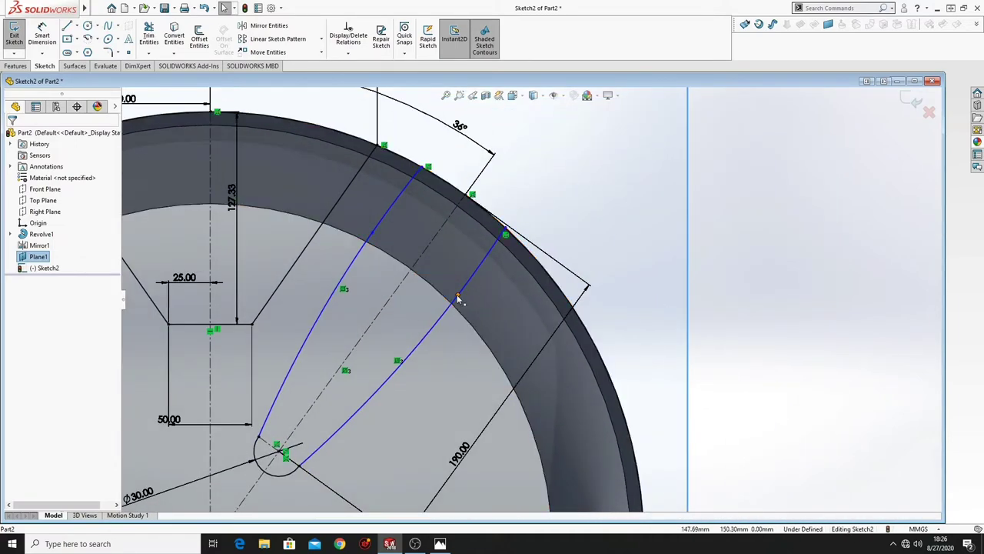
pyautogui.moveTo(457, 300); pyautogui.dragTo(414, 340)
pyautogui.keyDown('ctrl'); pyautogui.moveTo(440, 356); pyautogui.dragTo(394, 400, button='middle'); pyautogui.keyUp('ctrl')
# Dimension the distance between the outer ends of the two splines as 50 mm
pyautogui.click(416, 212)
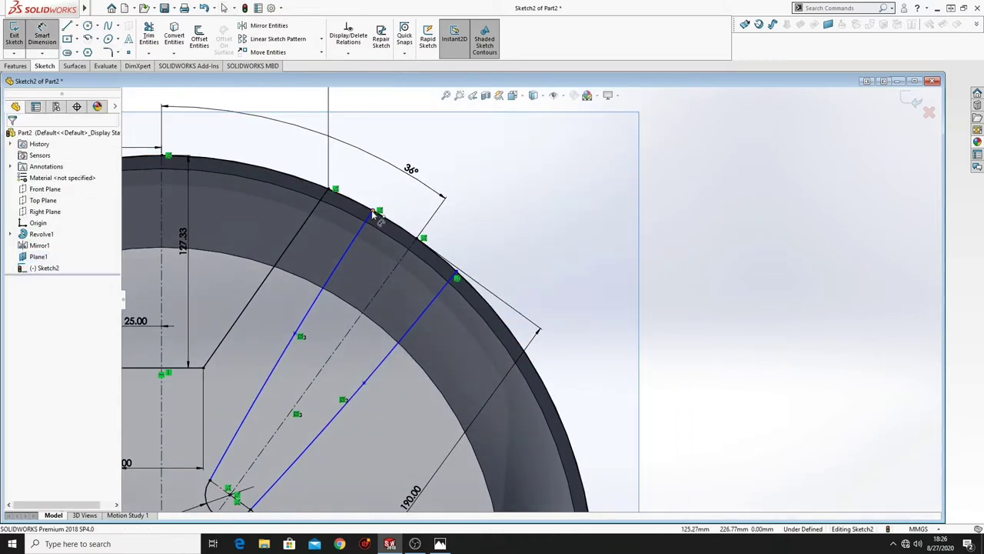
pyautogui.click(464, 279)
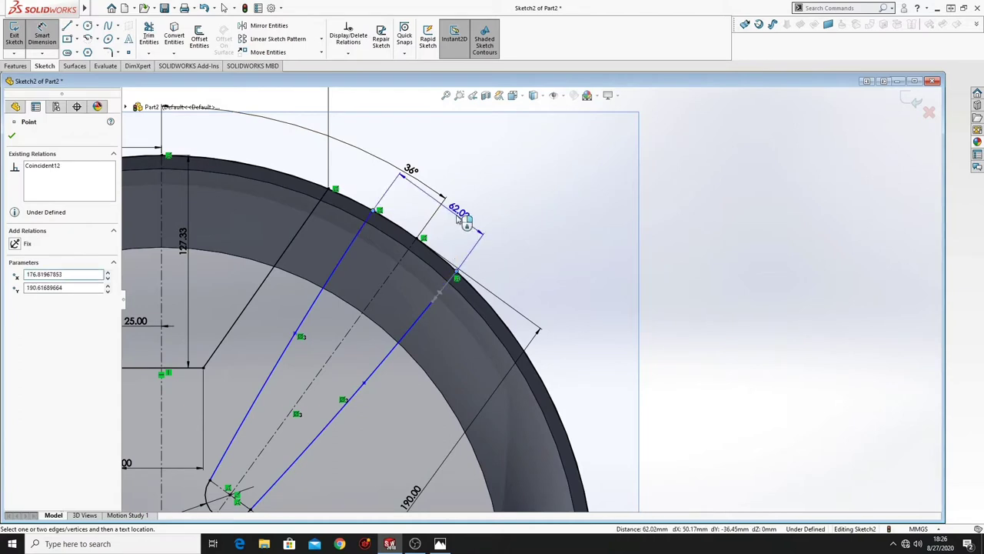
pyautogui.click(459, 217)
pyautogui.write('5')
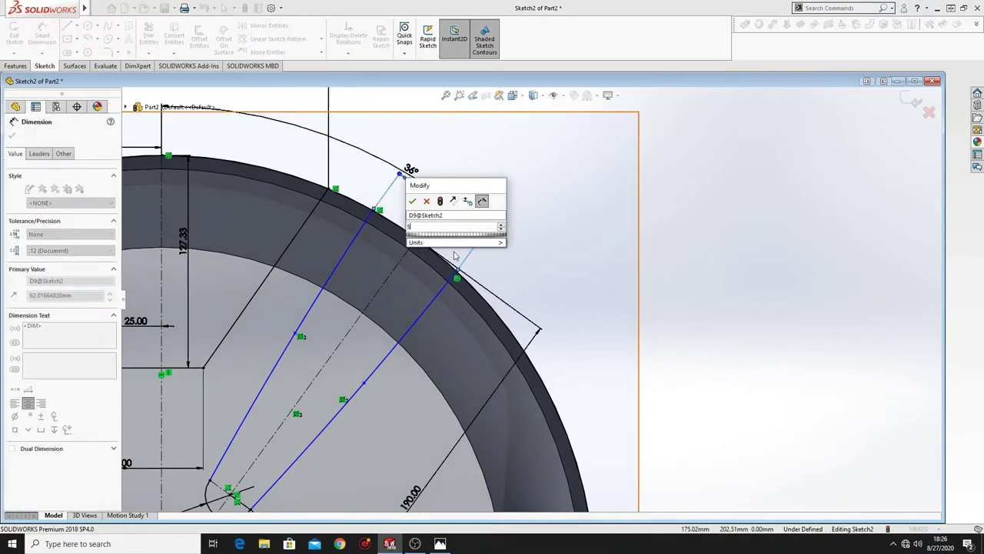
pyautogui.write('0')
pyautogui.press('Return')
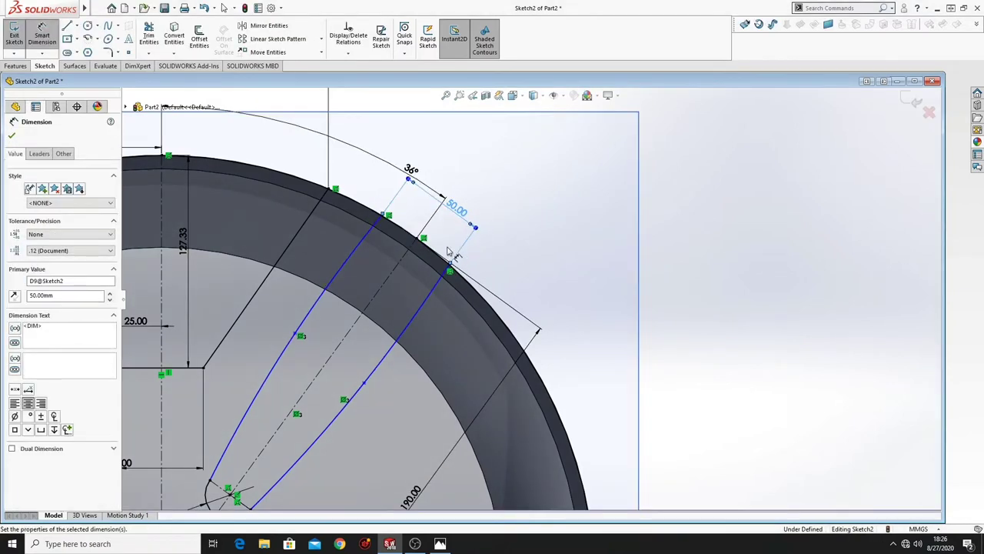
# Try to dimension one spline's outer end to the centerline and to edit the 50 mm dimension between the spline ends
pyautogui.click(385, 216)
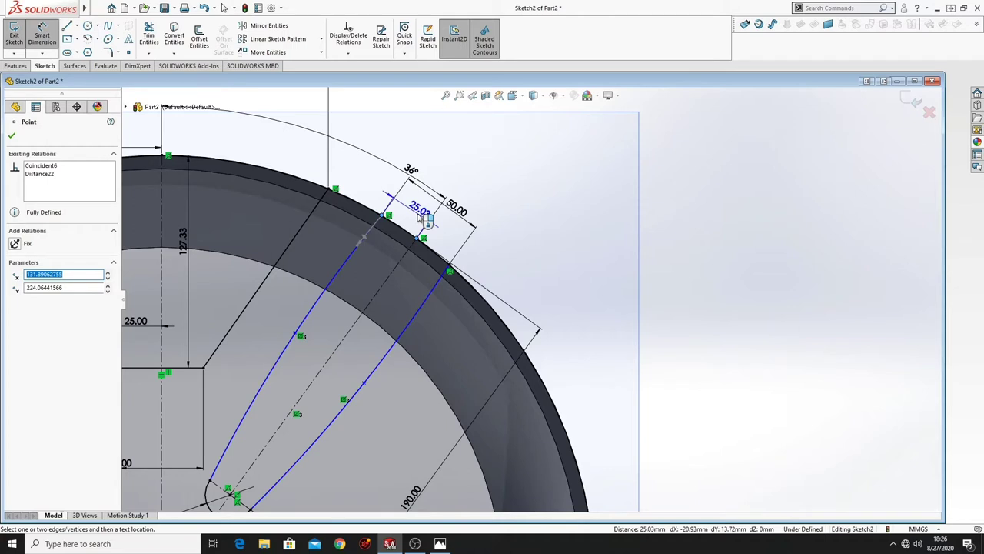
pyautogui.press('Escape')
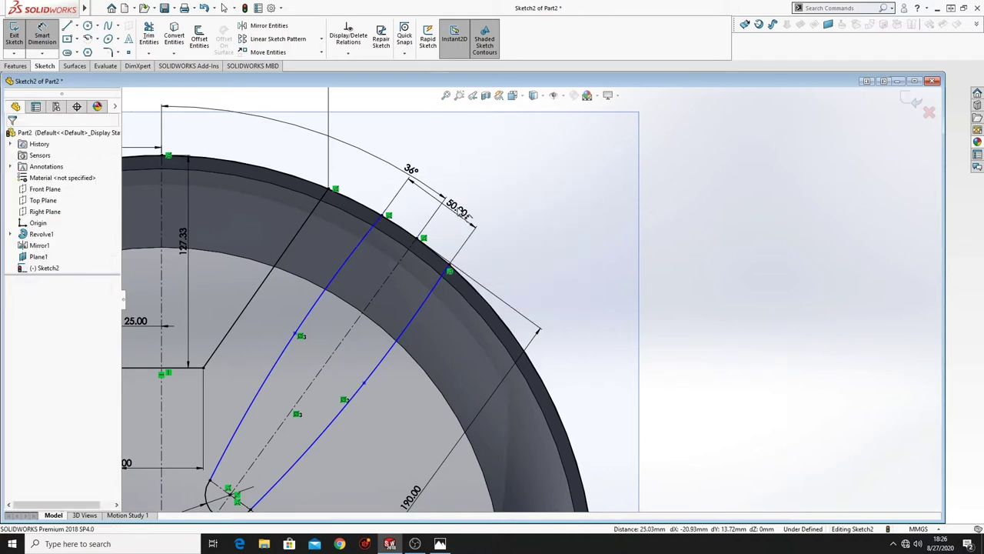
pyautogui.click(457, 209)
pyautogui.write('30')
pyautogui.press('Return')
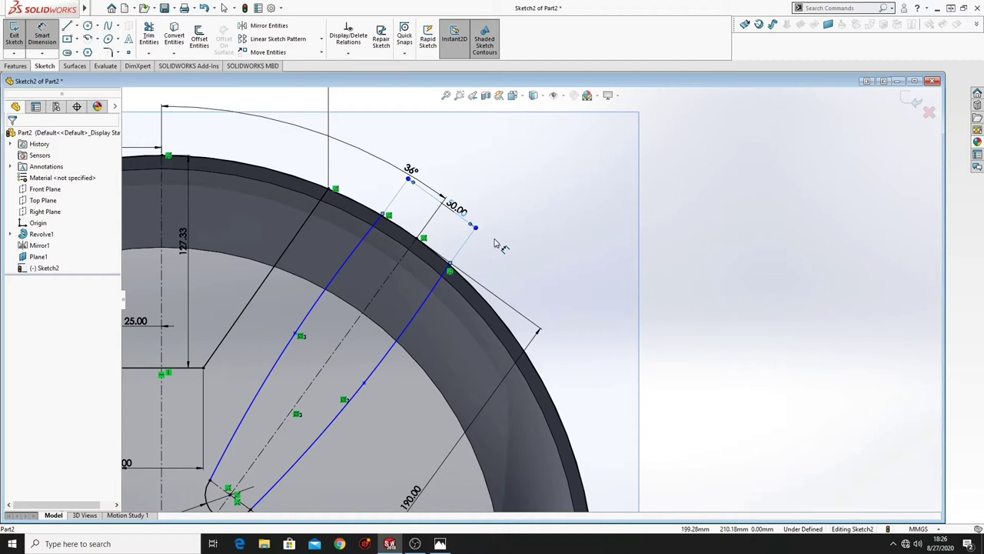
pyautogui.rightClick(496, 244)
pyautogui.click(526, 261)
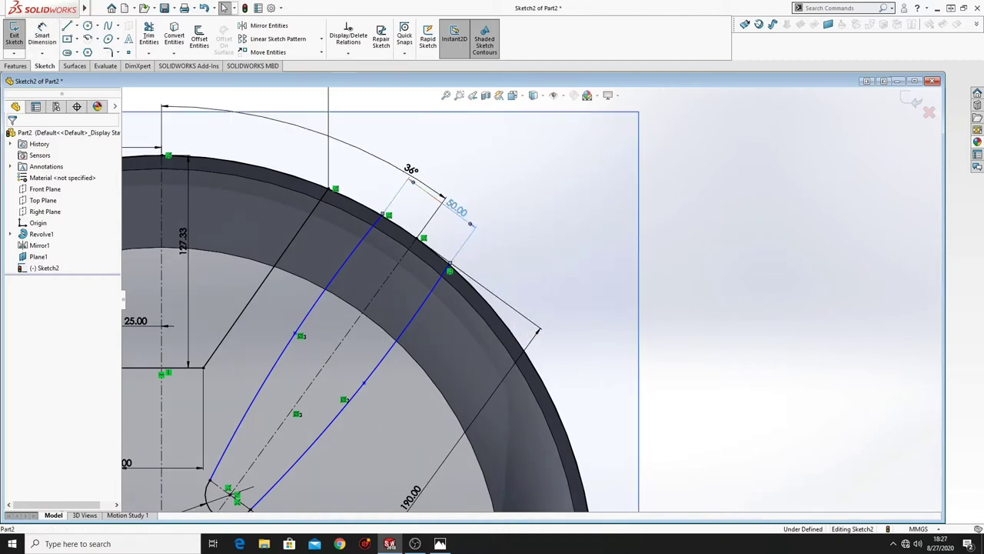
pyautogui.click(512, 273)
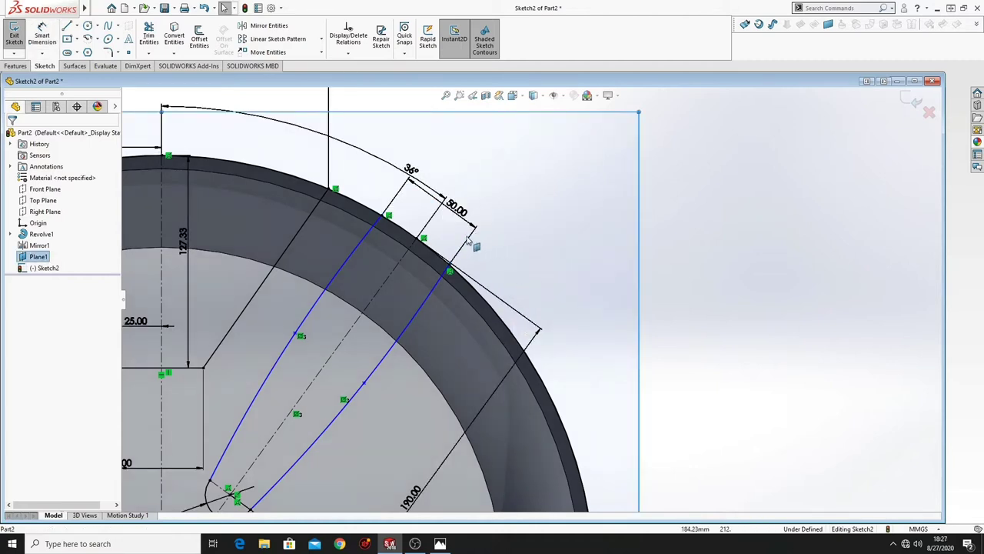
pyautogui.click(688, 202)
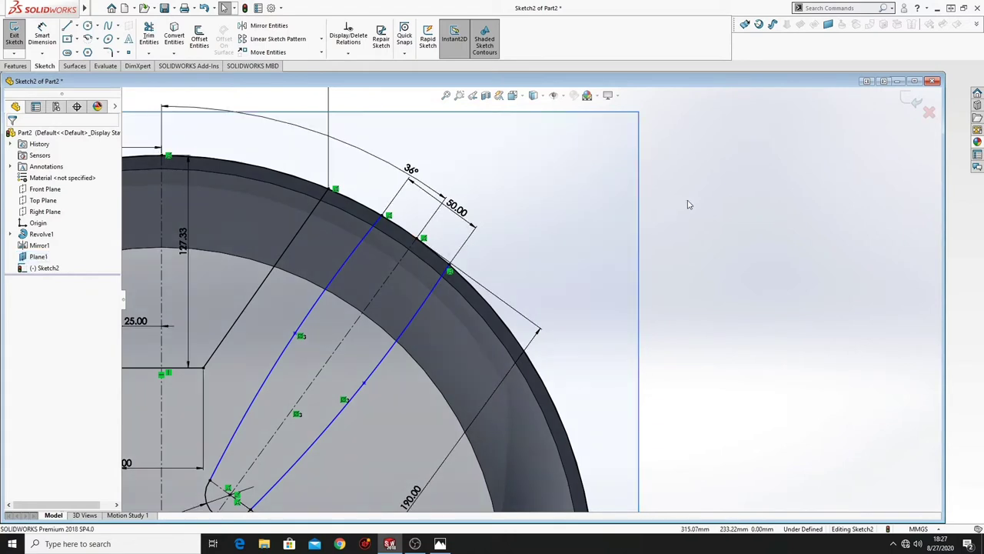
pyautogui.doubleClick(464, 224)
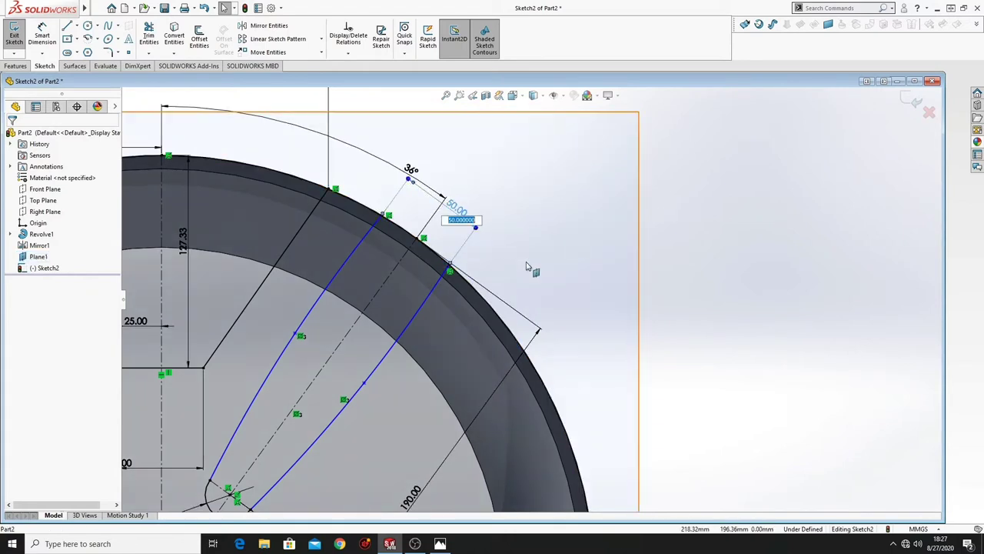
pyautogui.press('Escape')
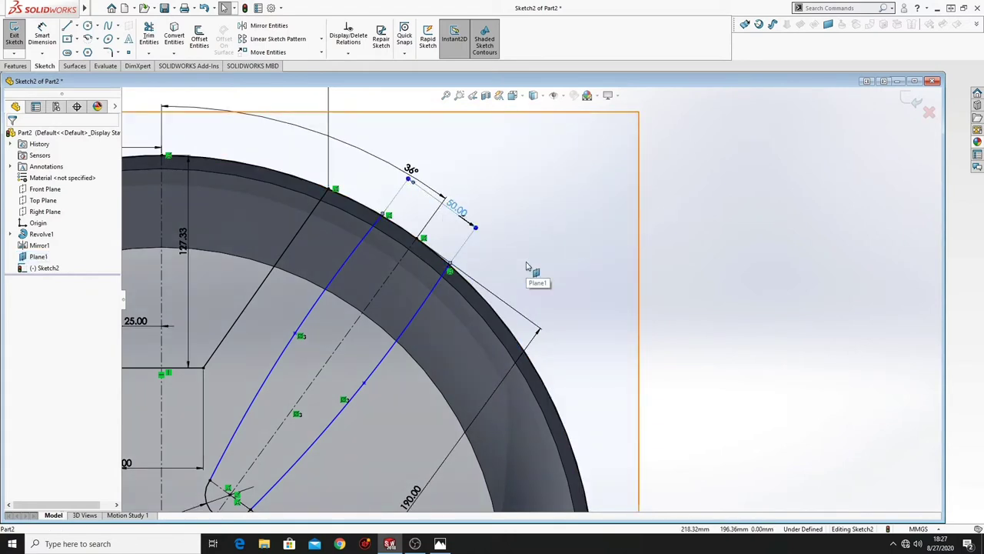
# Delete the 50 mm dimension between the outer ends of the splines
pyautogui.click(442, 230)
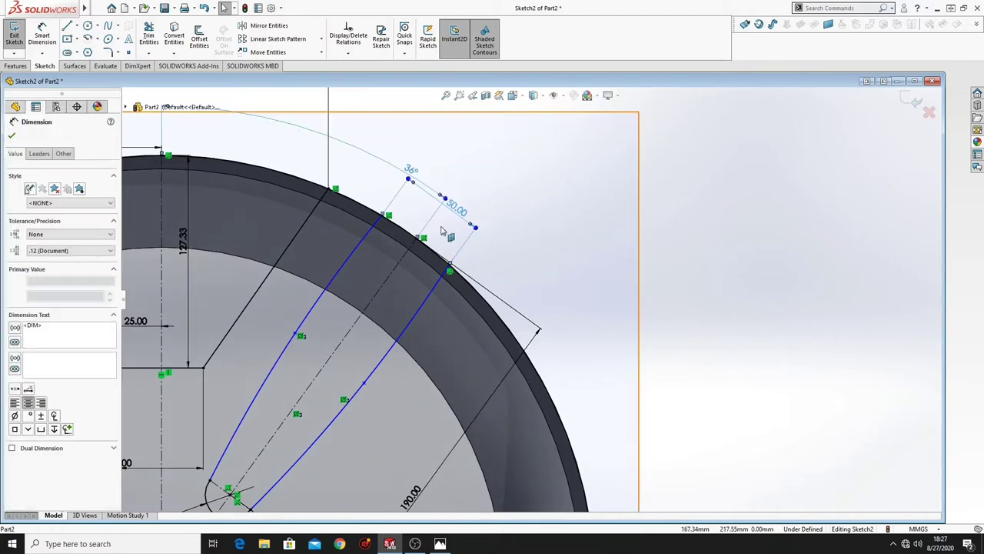
pyautogui.click(512, 248)
pyautogui.click(702, 246)
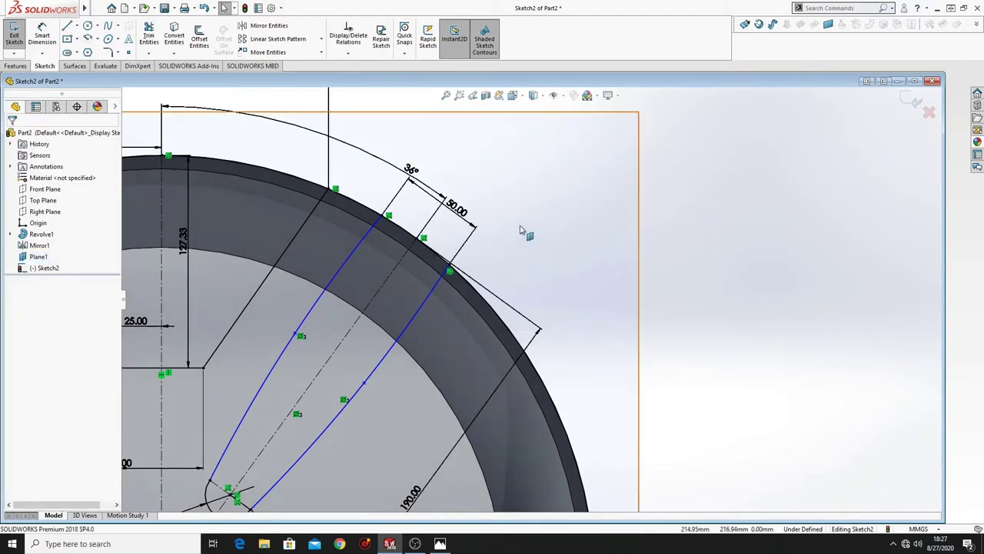
pyautogui.moveTo(509, 201); pyautogui.dragTo(453, 241)
pyautogui.click(454, 247)
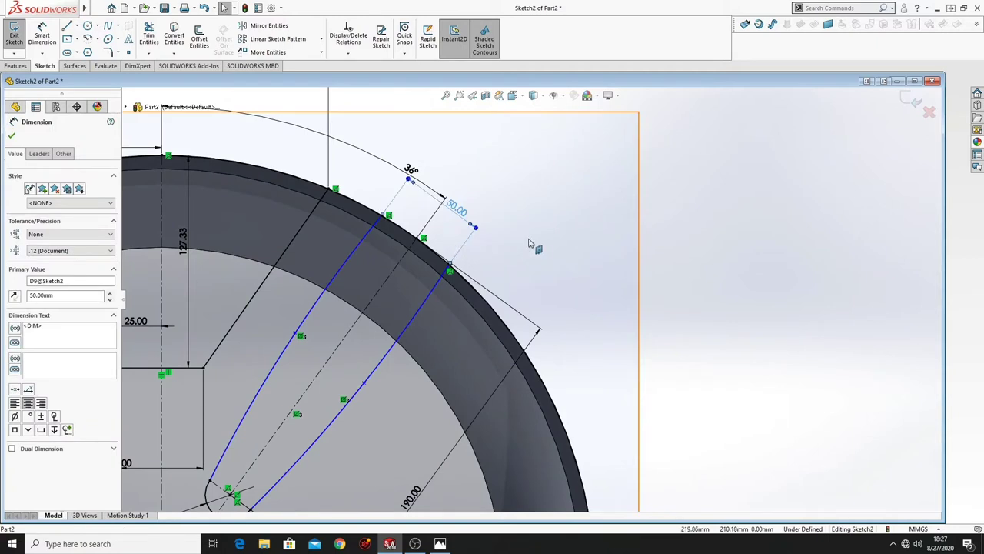
pyautogui.press('Delete')
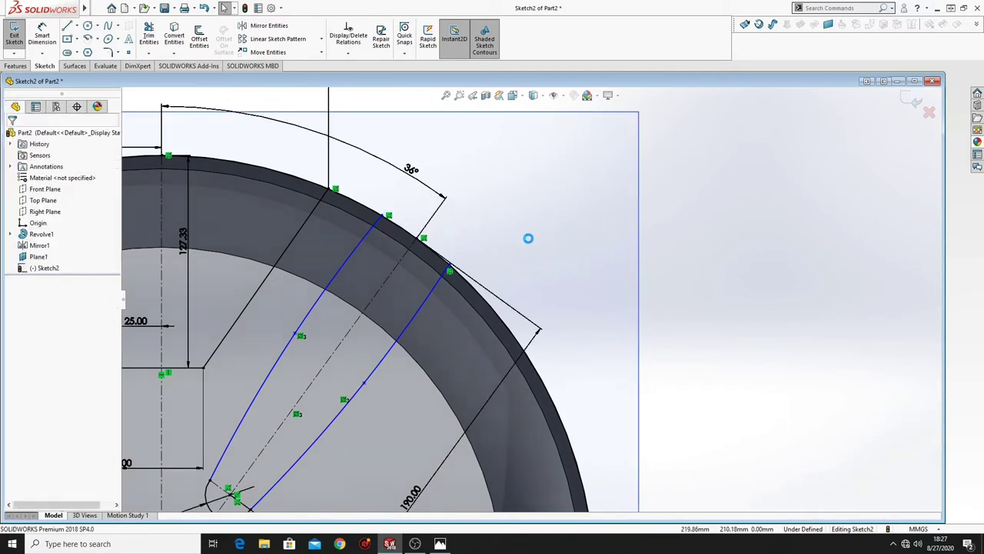
# Dimension the horizontal distance between the original spline's outer end and the outer end of the slanted centerline
pyautogui.click(40, 31)
pyautogui.click(422, 238)
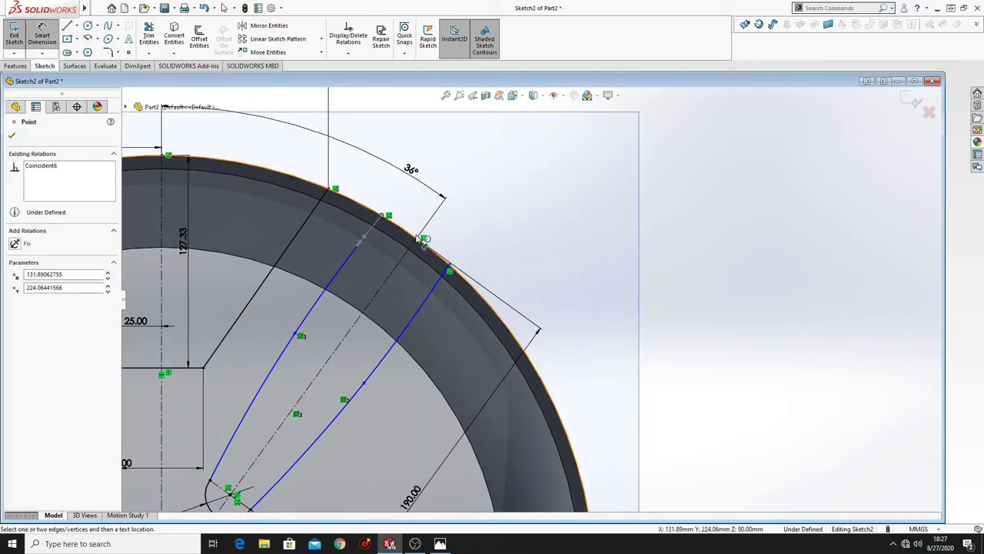
pyautogui.click(417, 238)
pyautogui.click(412, 217)
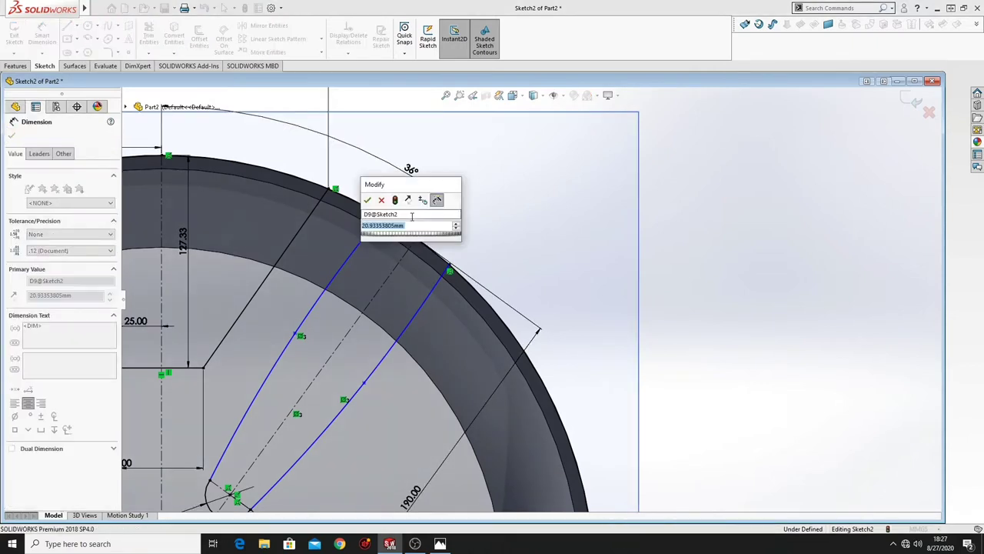
pyautogui.press('Return')
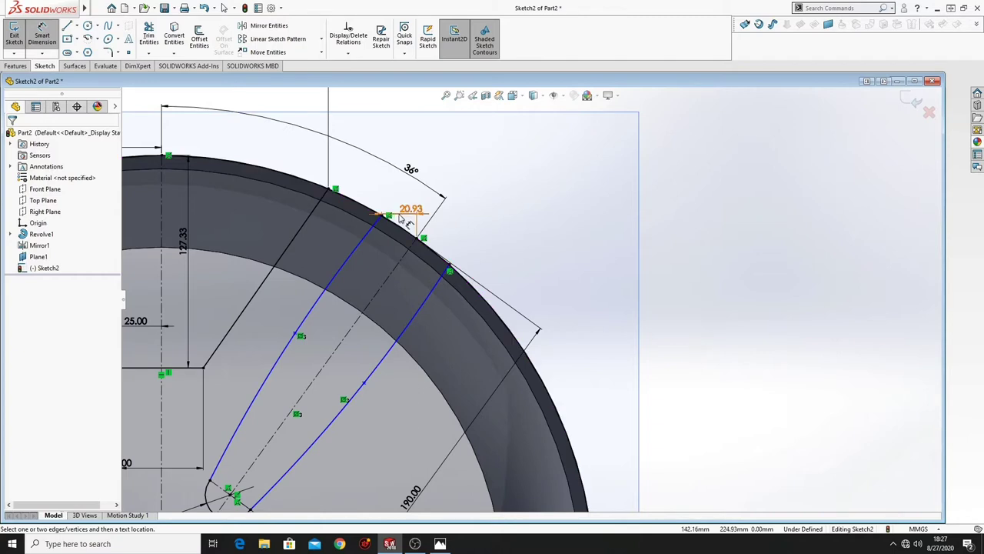
pyautogui.click(406, 210)
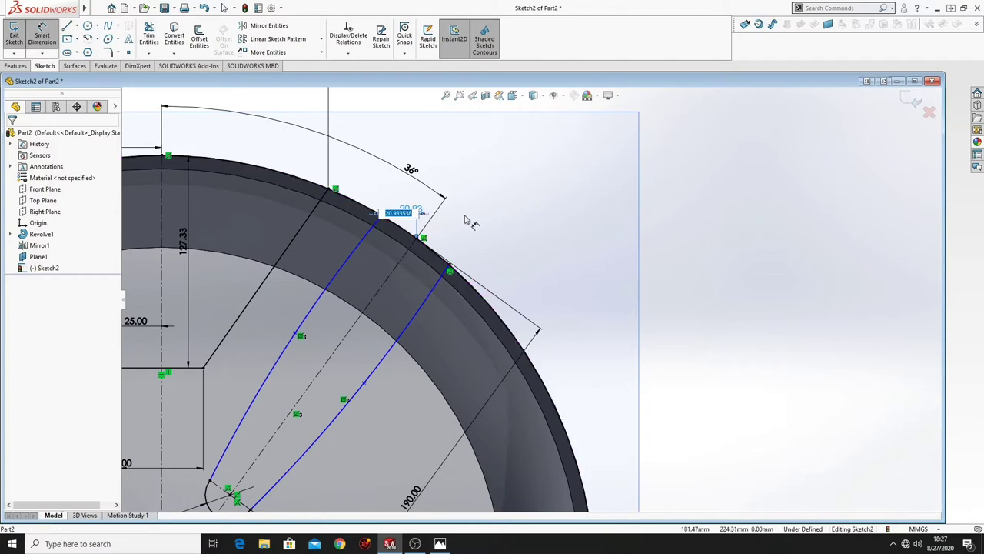
pyautogui.press('Return')
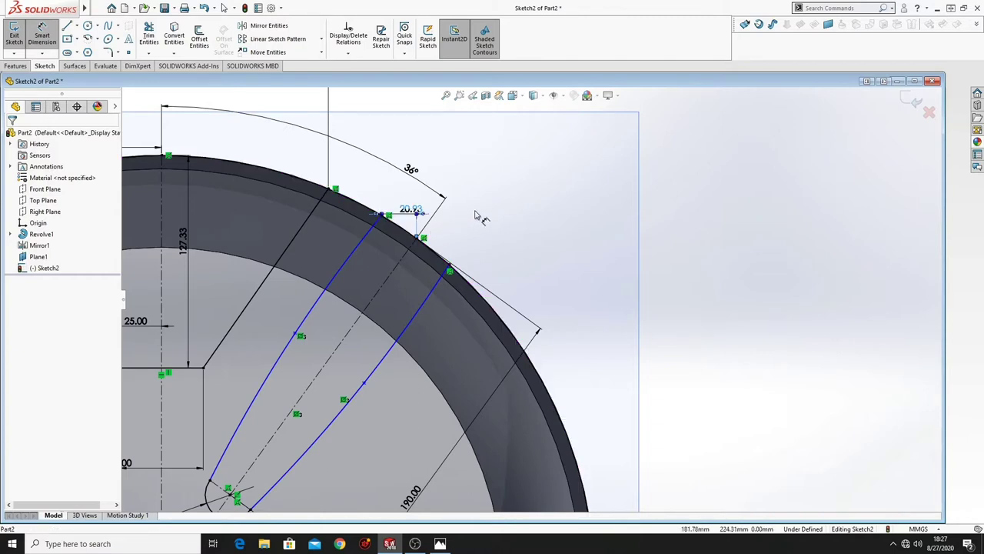
pyautogui.press('Escape')
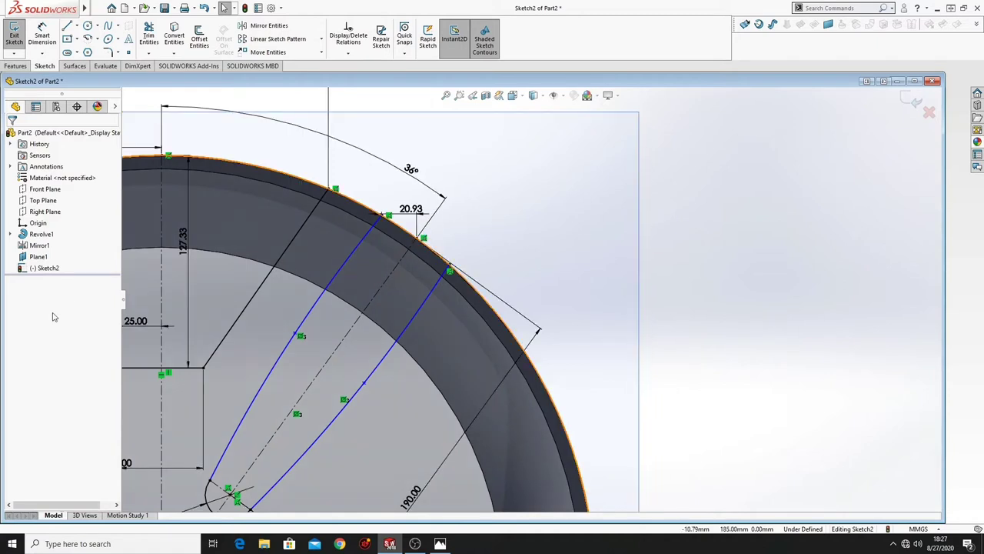
# Move the horizontal dimension's text outside the rim, clear of the spline ends
pyautogui.click(419, 231)
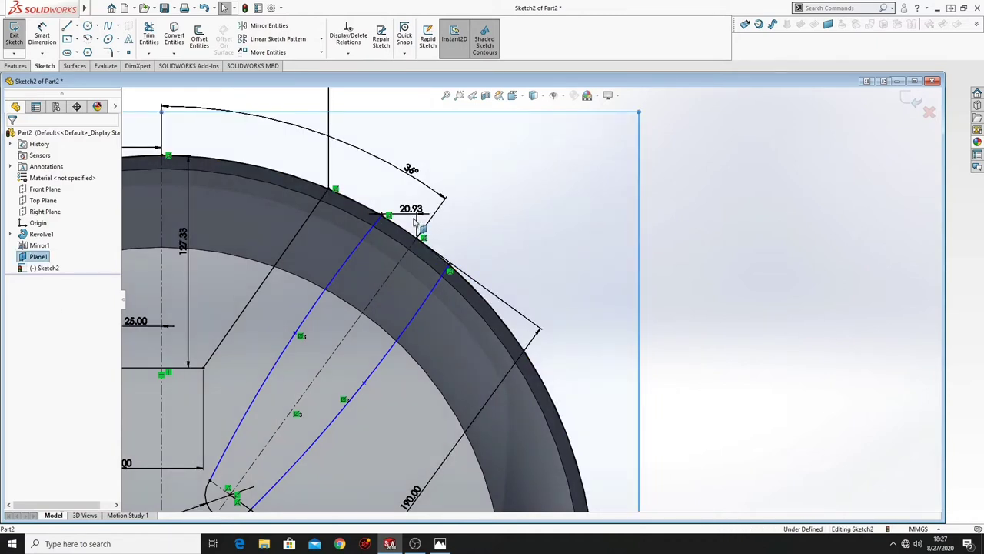
pyautogui.rightClick(558, 165)
pyautogui.click(558, 263)
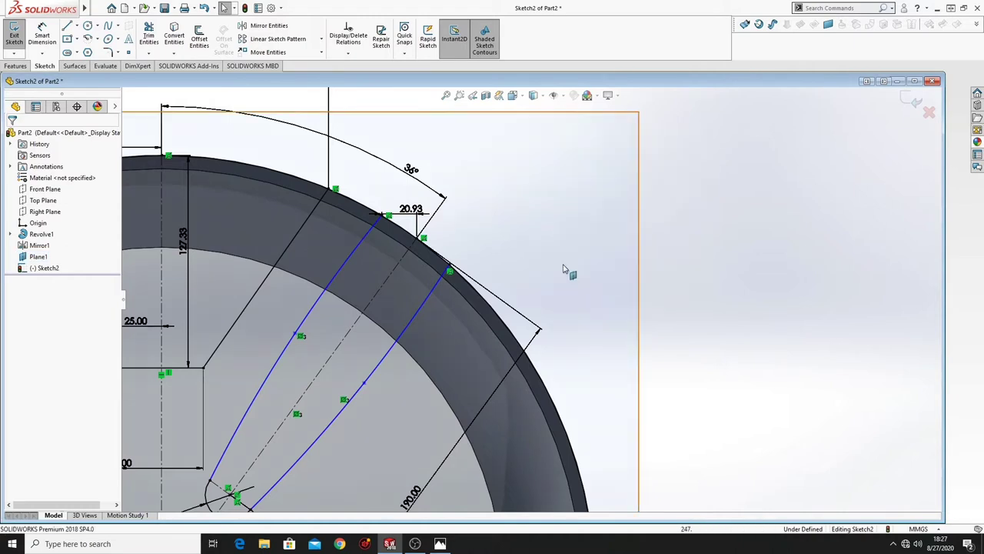
pyautogui.click(410, 208)
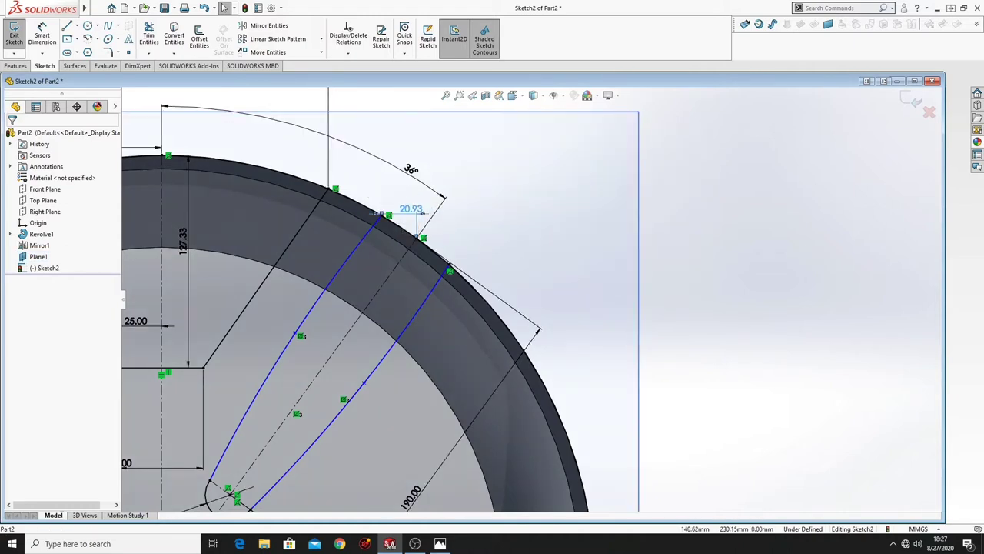
pyautogui.moveTo(376, 188); pyautogui.dragTo(502, 209)
pyautogui.click(404, 206)
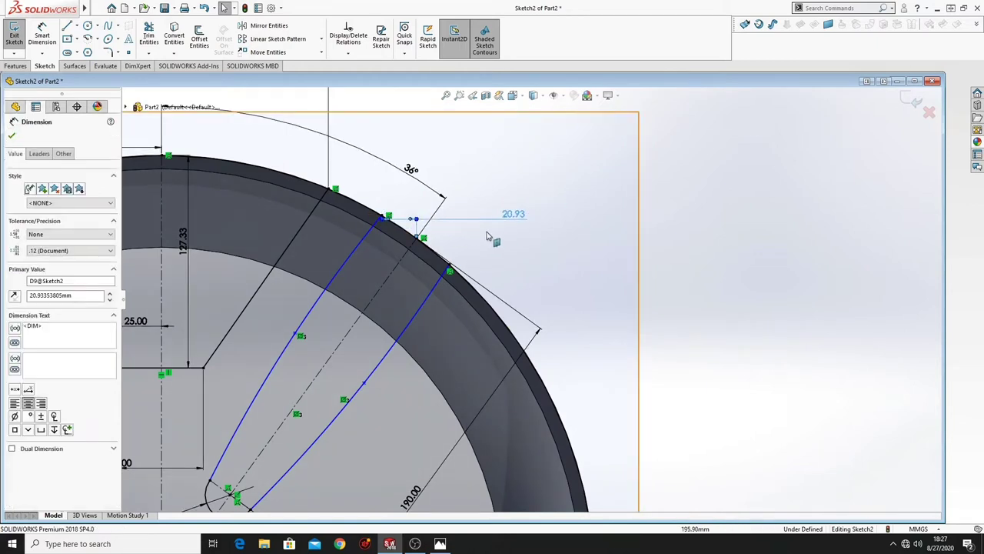
pyautogui.click(544, 184)
pyautogui.moveTo(544, 184); pyautogui.dragTo(485, 248)
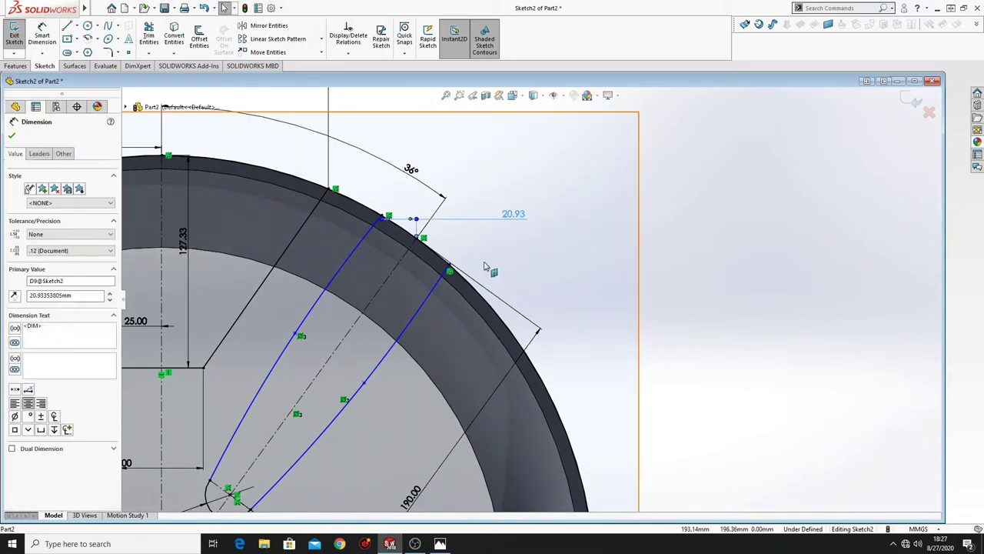
# Replace the horizontal dimension with an aligned 25 mm dimension between the original spline's outer end and the slanted centerline's outer end
pyautogui.press('Delete')
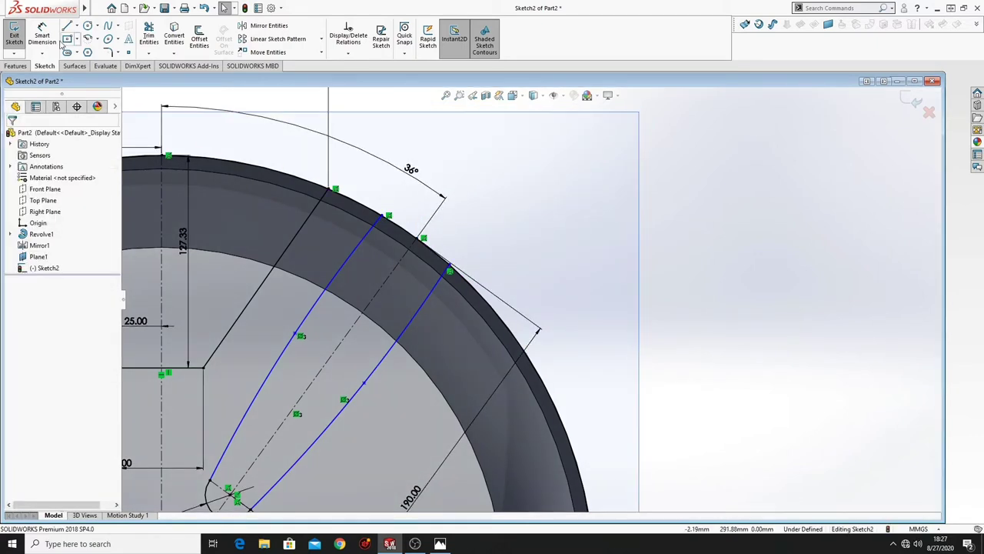
pyautogui.press('Return')
pyautogui.click(420, 239)
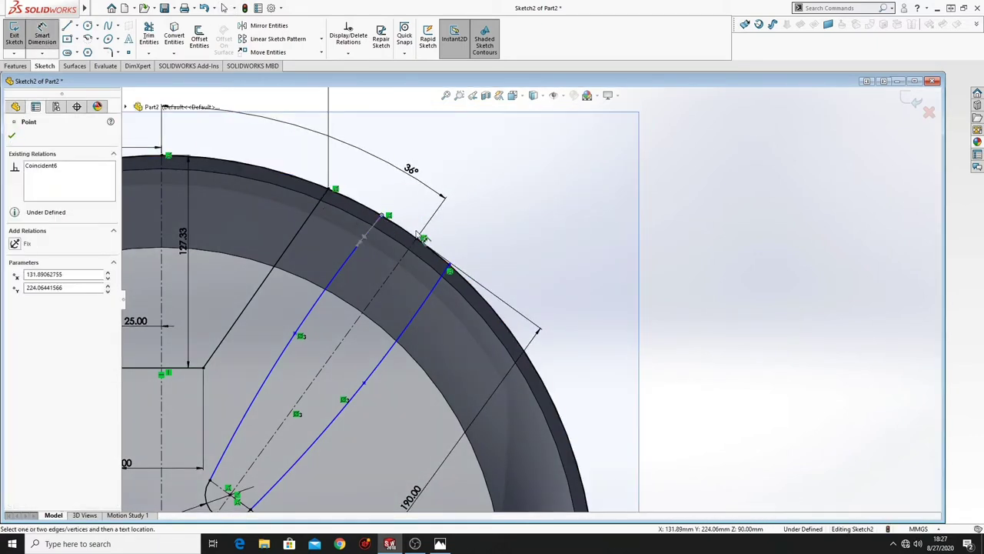
pyautogui.click(419, 241)
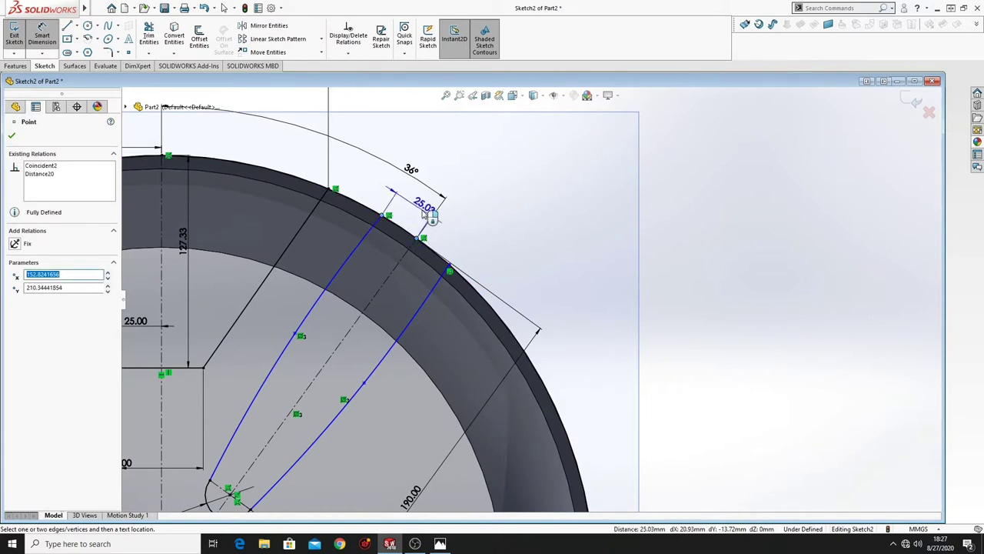
pyautogui.click(428, 210)
pyautogui.write('25')
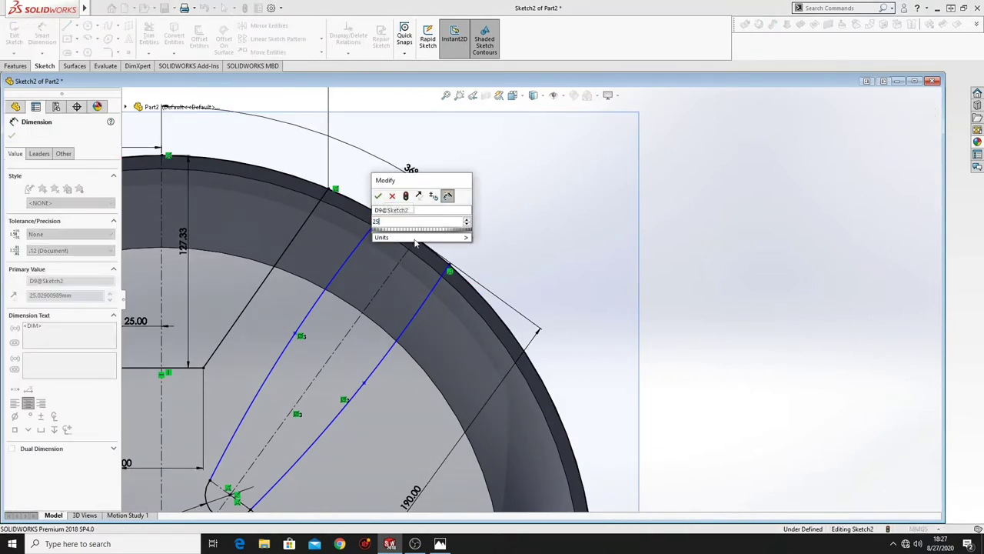
pyautogui.press('Return')
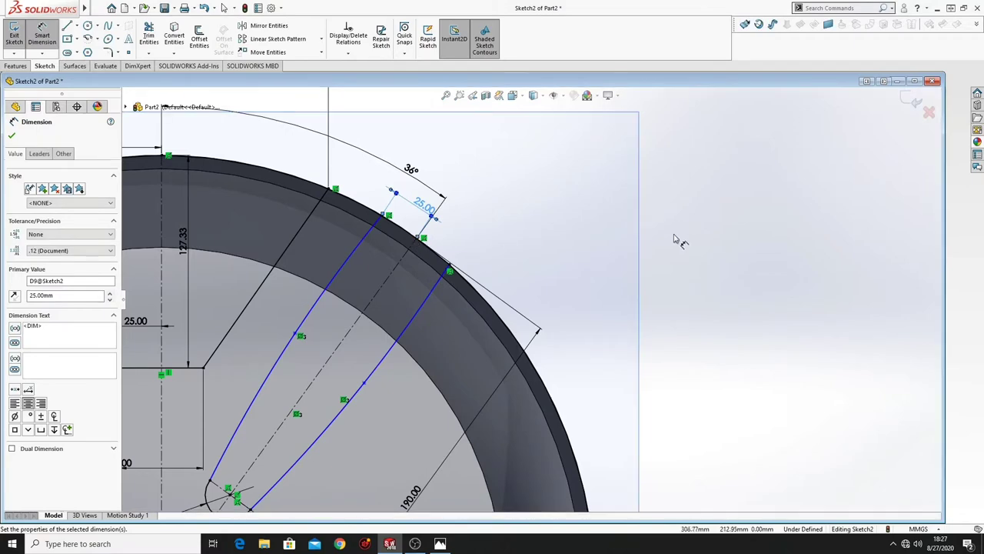
pyautogui.rightClick(680, 223)
pyautogui.click(705, 253)
# Circular-pattern the trapezoid's three lines and the spoke opening's two splines and arc about the origin, with 5 equally spaced instances over 360°
pyautogui.scroll(-3, 461, 308)
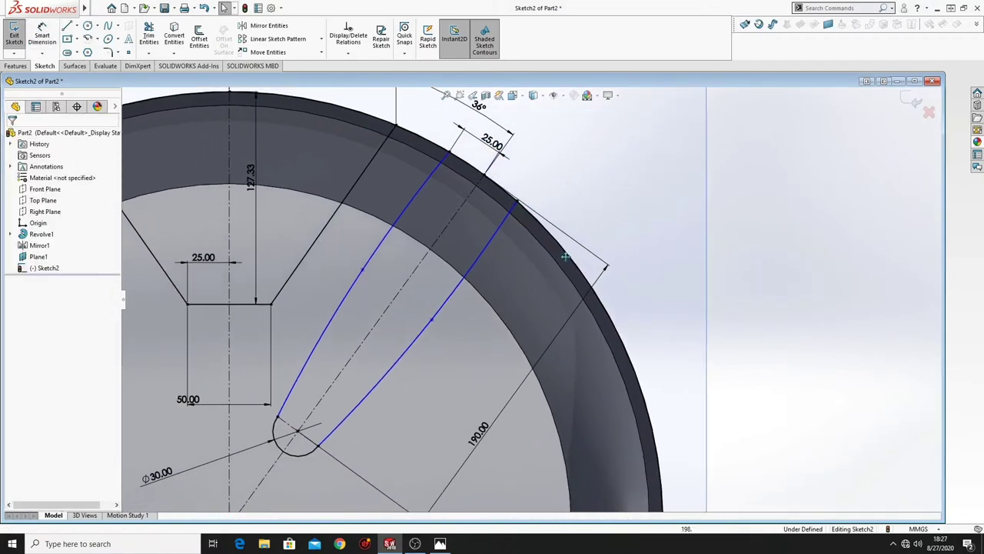
pyautogui.scroll(2, 467, 360)
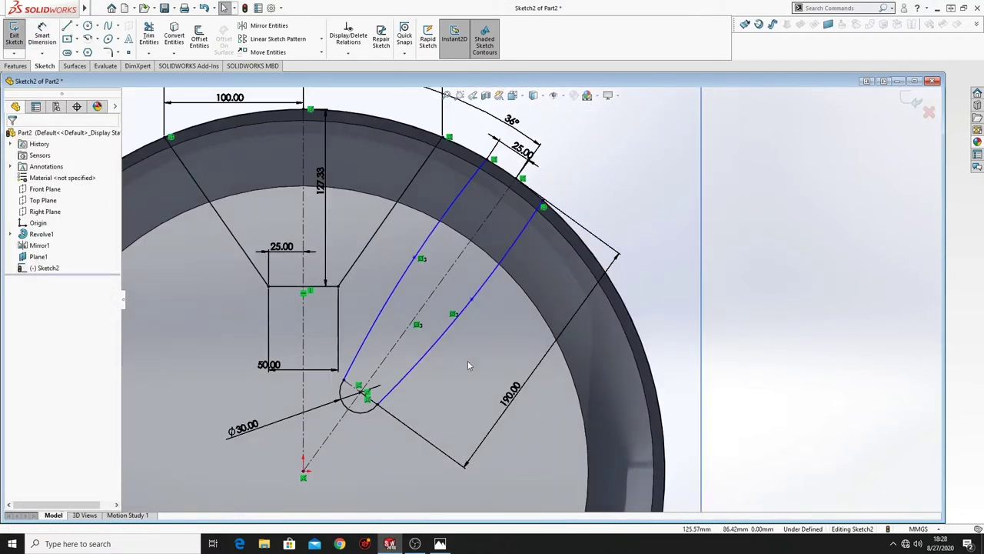
pyautogui.scroll(4, 484, 343)
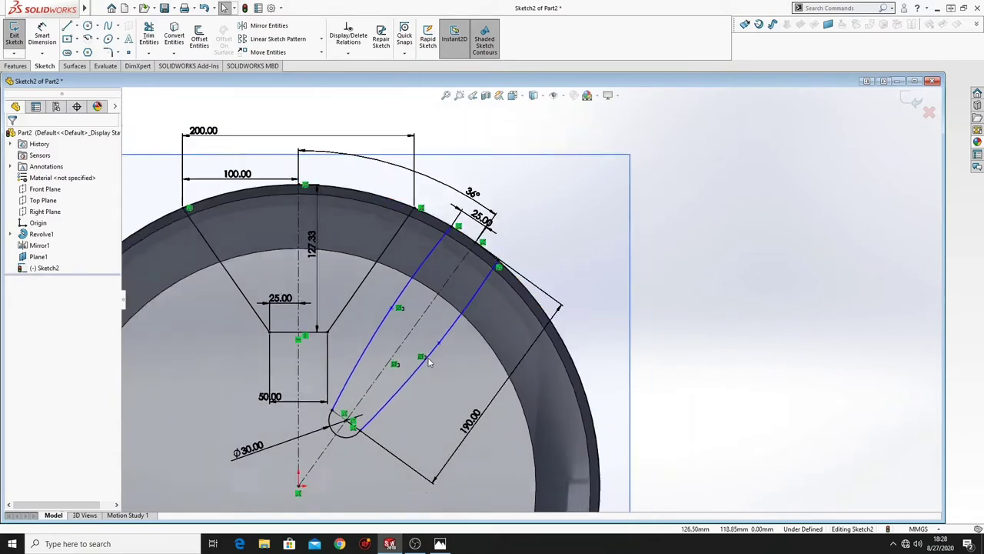
pyautogui.keyDown('ctrl'); pyautogui.moveTo(274, 212); pyautogui.dragTo(248, 160, button='middle'); pyautogui.keyUp('ctrl')
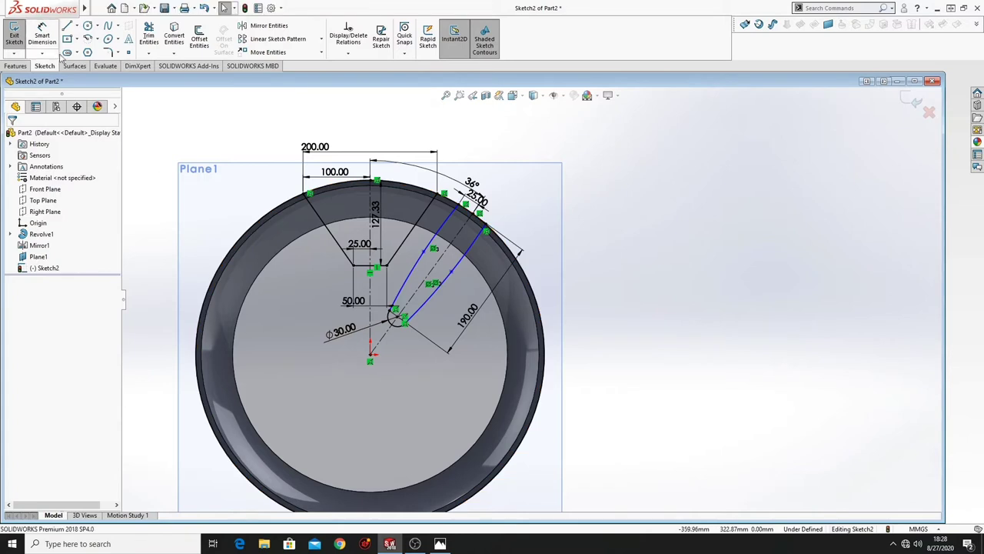
pyautogui.click(321, 40)
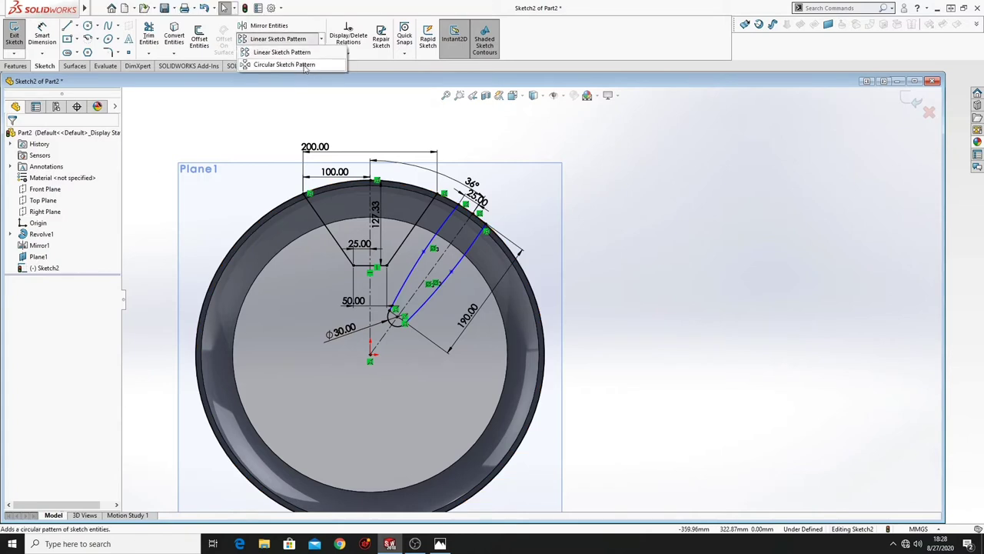
pyautogui.click(295, 66)
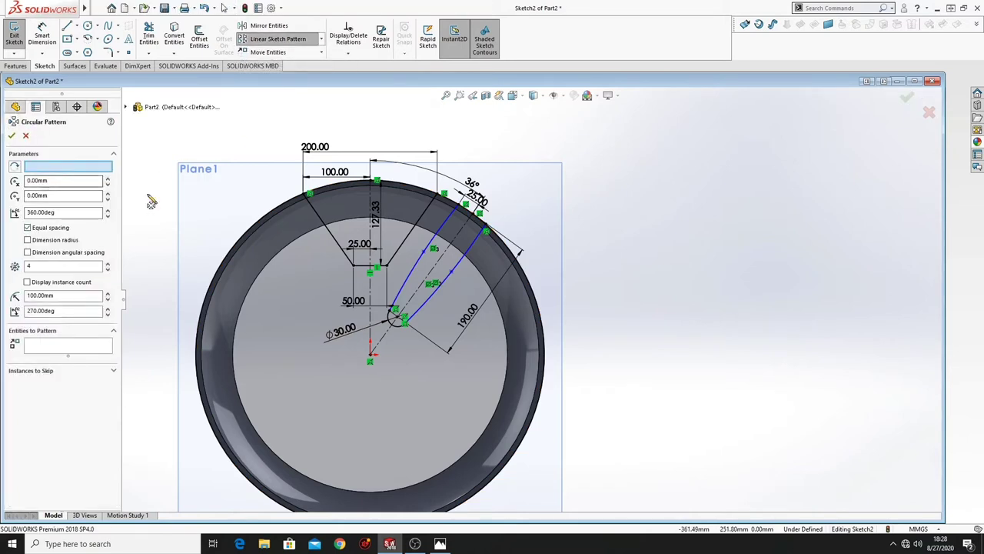
pyautogui.click(331, 231)
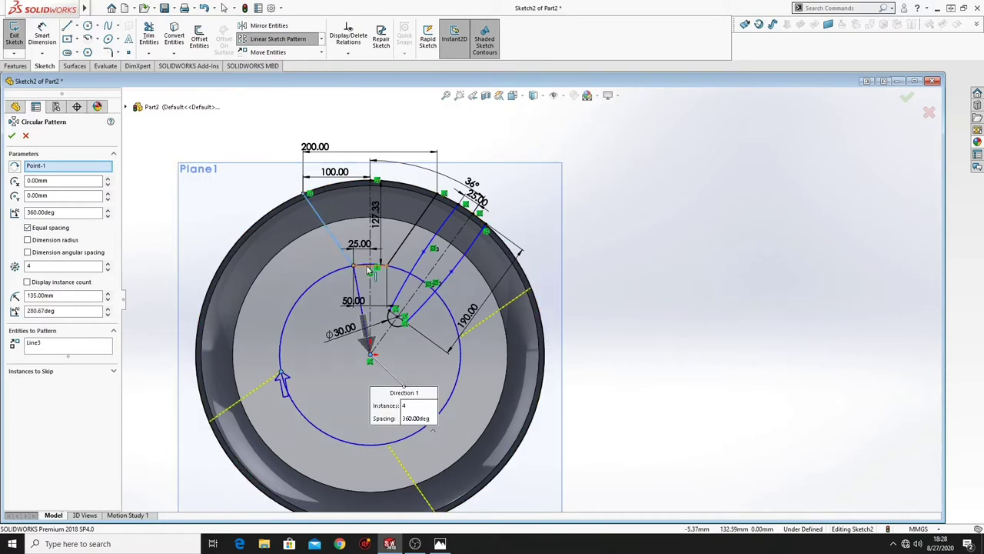
pyautogui.click(370, 267)
pyautogui.click(402, 256)
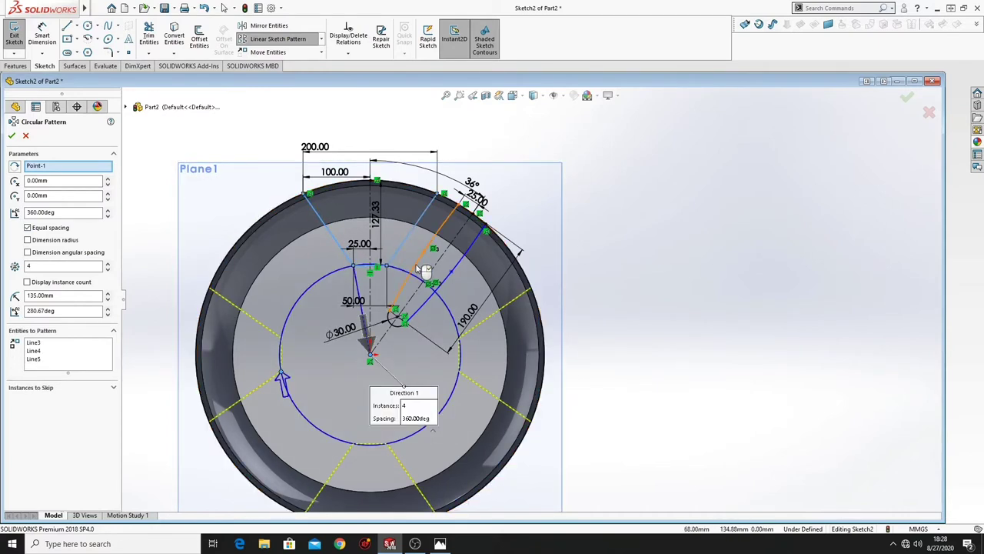
pyautogui.click(416, 268)
pyautogui.click(419, 308)
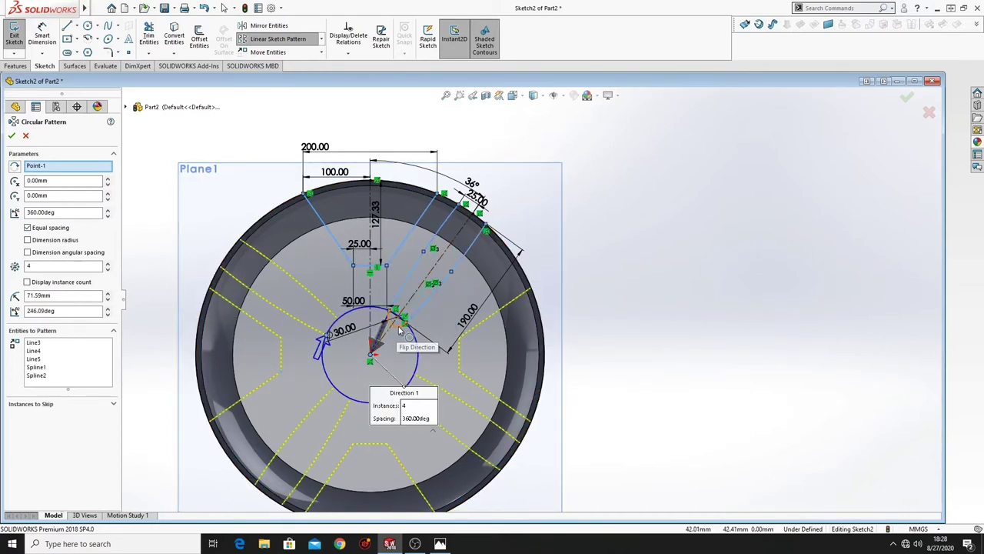
pyautogui.click(399, 330)
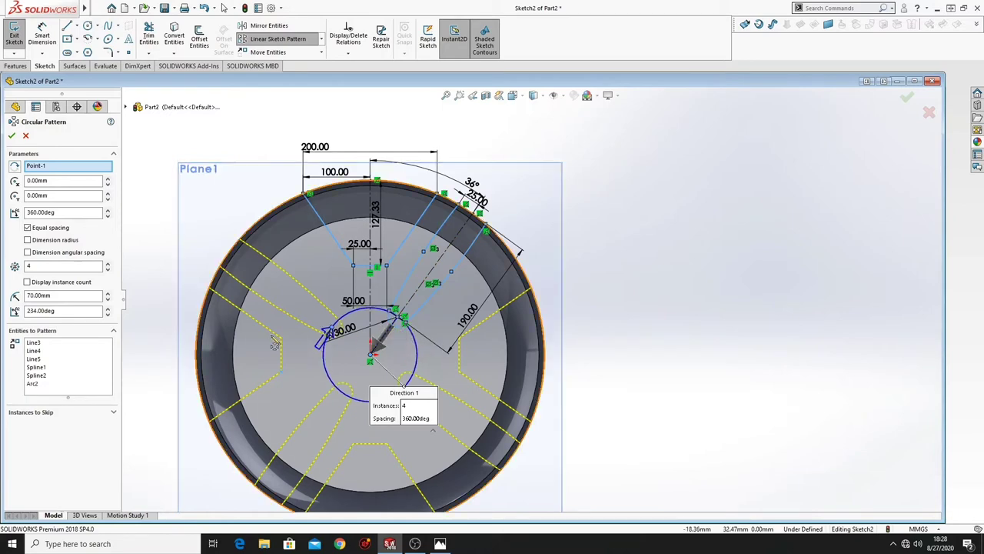
pyautogui.click(59, 266)
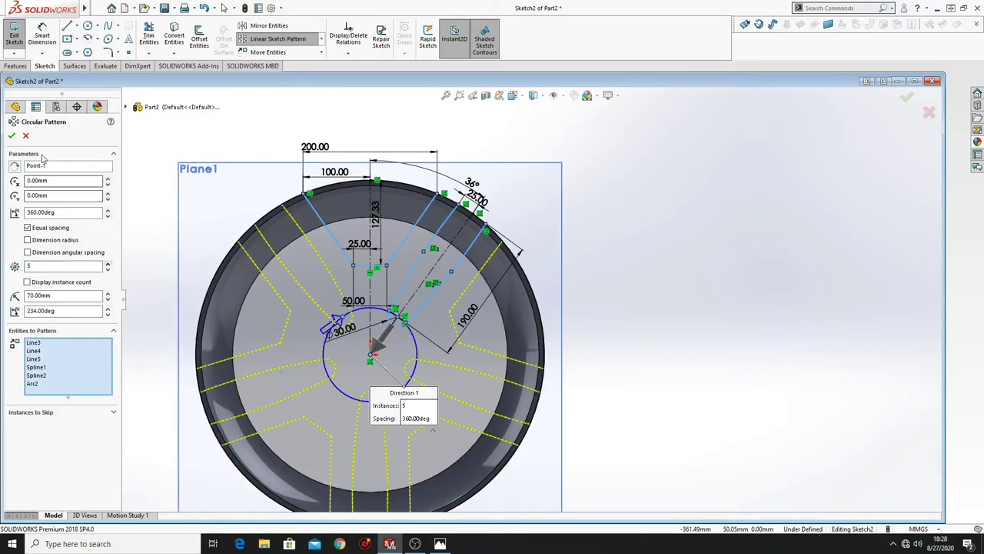
pyautogui.click(11, 136)
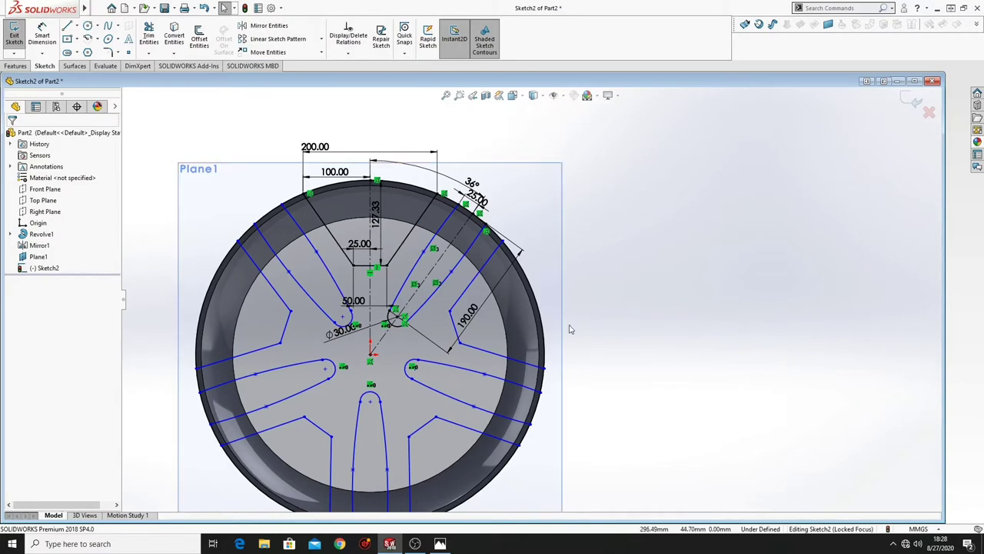
# Try to power-trim the outer circle's arc across one patterned trapezoid opening, and undo the trim
pyautogui.scroll(-2, 534, 346)
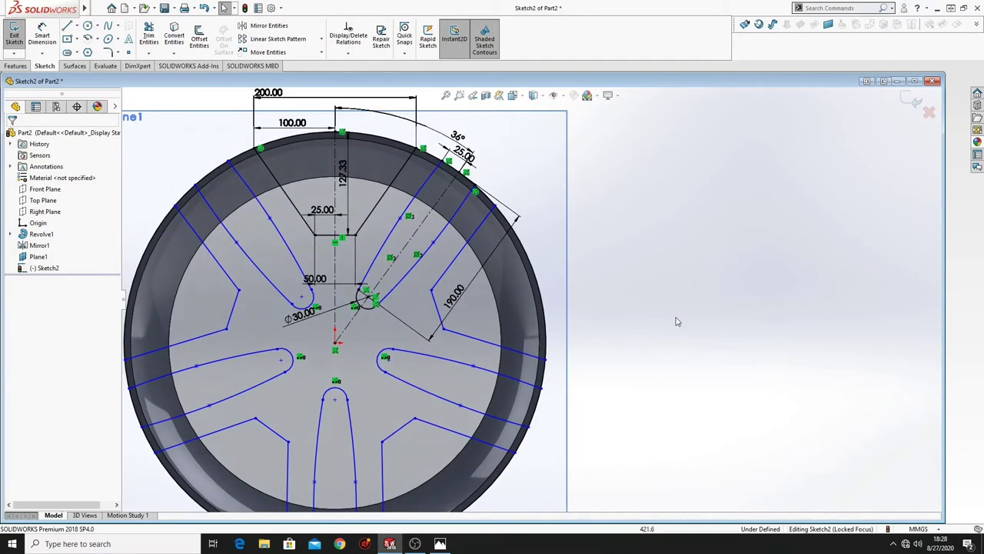
pyautogui.scroll(2, 602, 371)
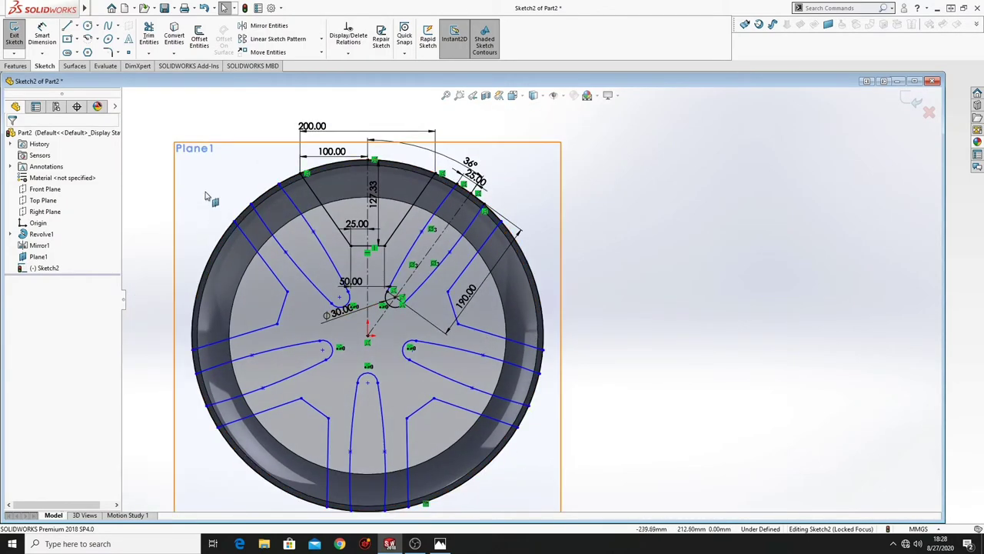
pyautogui.moveTo(206, 194)
pyautogui.keyDown('ctrl'); pyautogui.mouseDown(button='middle')
pyautogui.moveTo(250, 207)
pyautogui.moveTo(252, 217)
pyautogui.mouseUp(button='middle'); pyautogui.keyUp('ctrl')
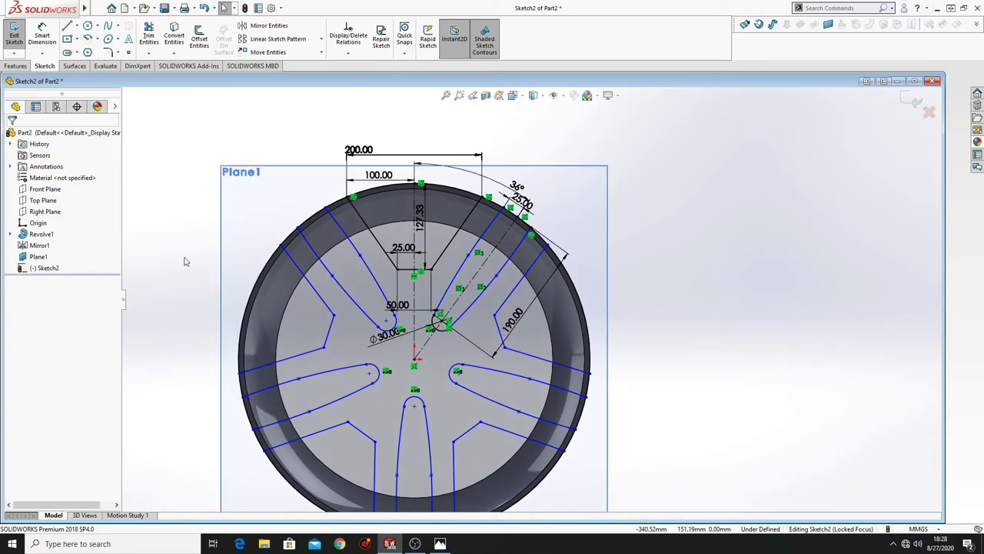
pyautogui.click(149, 37)
pyautogui.moveTo(245, 251); pyautogui.dragTo(280, 283)
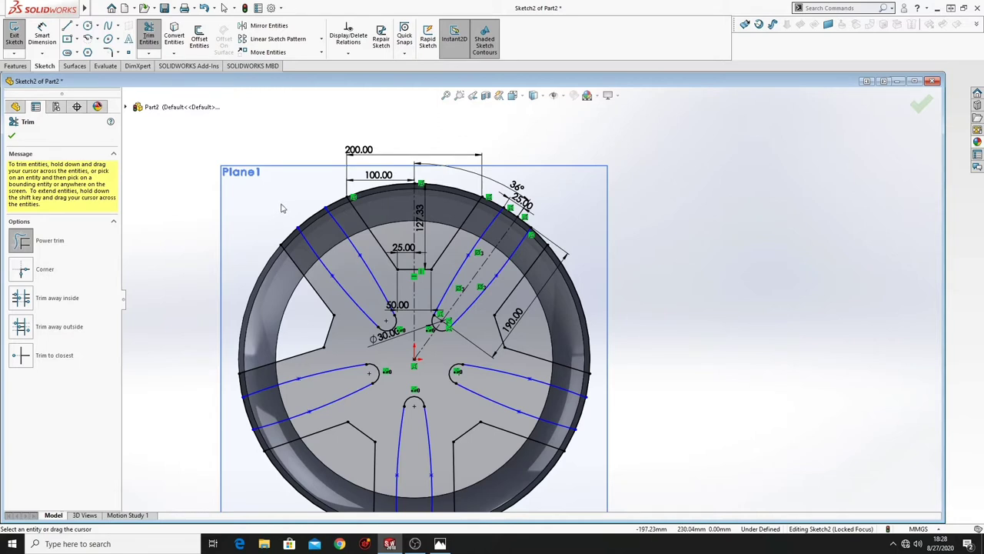
pyautogui.hotkey('ctrl', 'z')
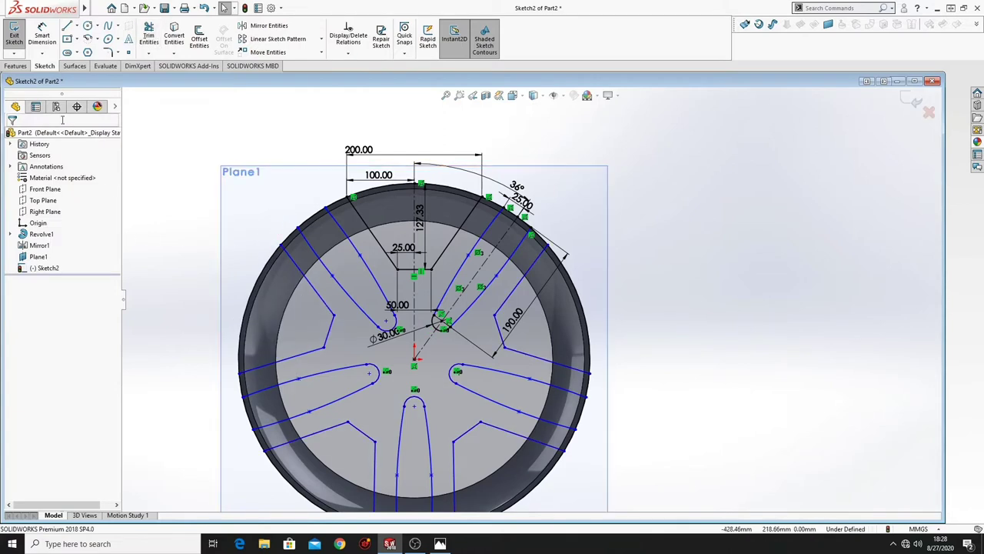
# Start an Extruded Boss from the spoke sketch and select the connected star-shaped spoke region as its contour
pyautogui.click(17, 66)
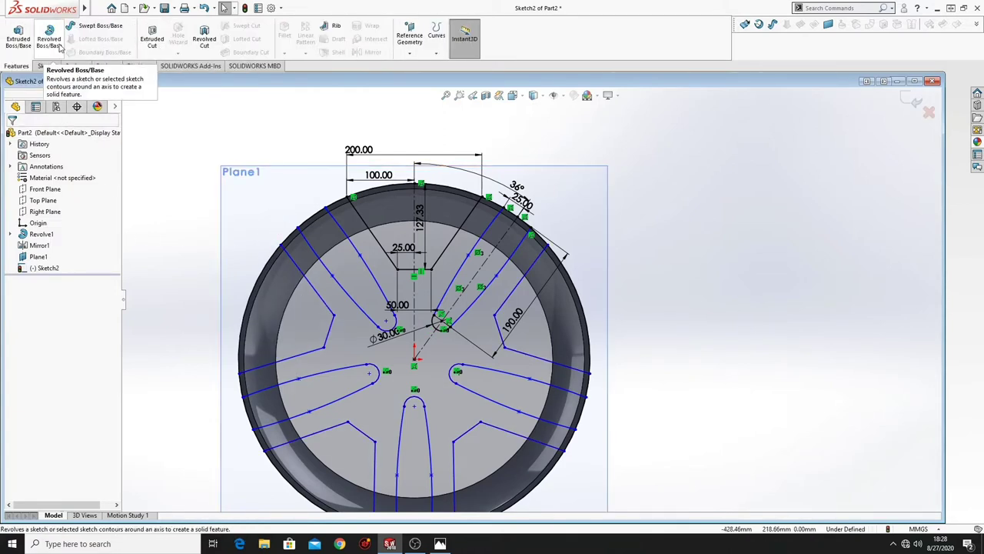
pyautogui.click(18, 36)
pyautogui.moveTo(319, 240); pyautogui.dragTo(342, 258, button='middle')
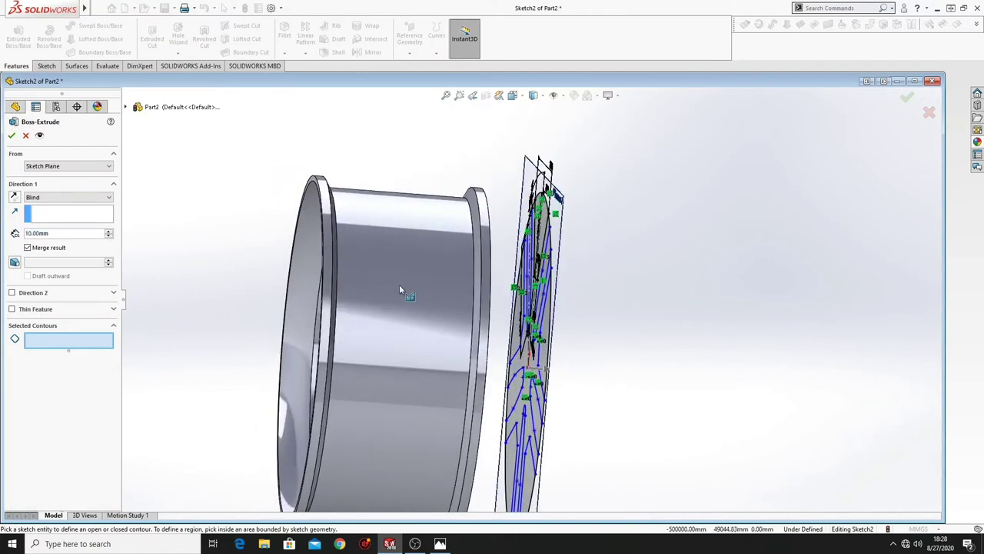
pyautogui.moveTo(399, 285)
pyautogui.keyDown('ctrl'); pyautogui.mouseDown(button='middle')
pyautogui.moveTo(267, 248)
pyautogui.moveTo(126, 238)
pyautogui.mouseUp(button='middle'); pyautogui.keyUp('ctrl')
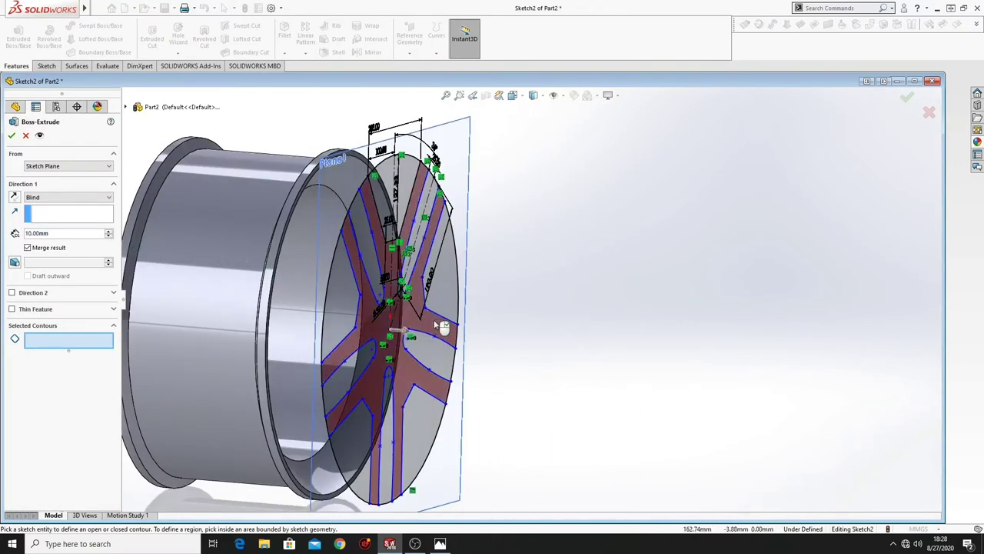
pyautogui.click(366, 318)
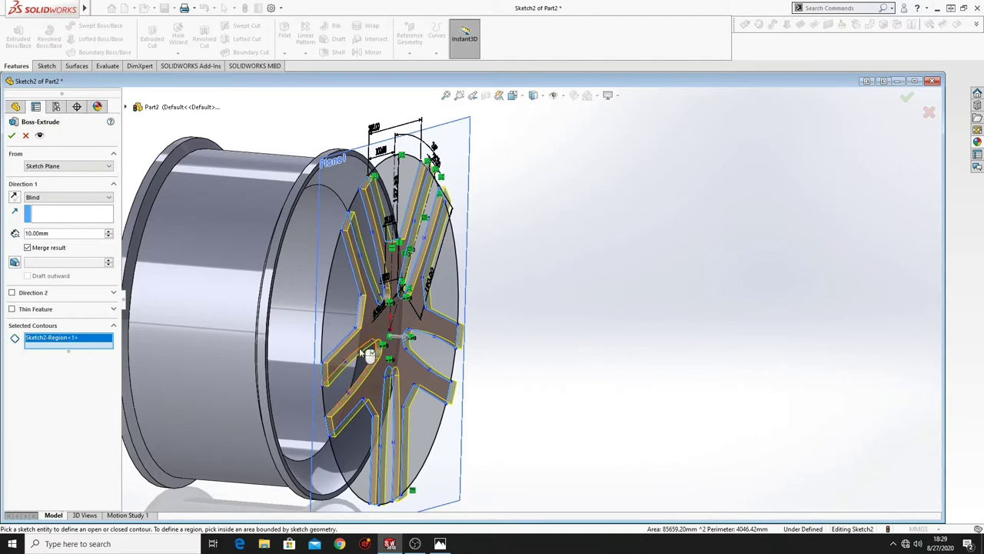
pyautogui.moveTo(301, 316); pyautogui.dragTo(221, 319, button='middle')
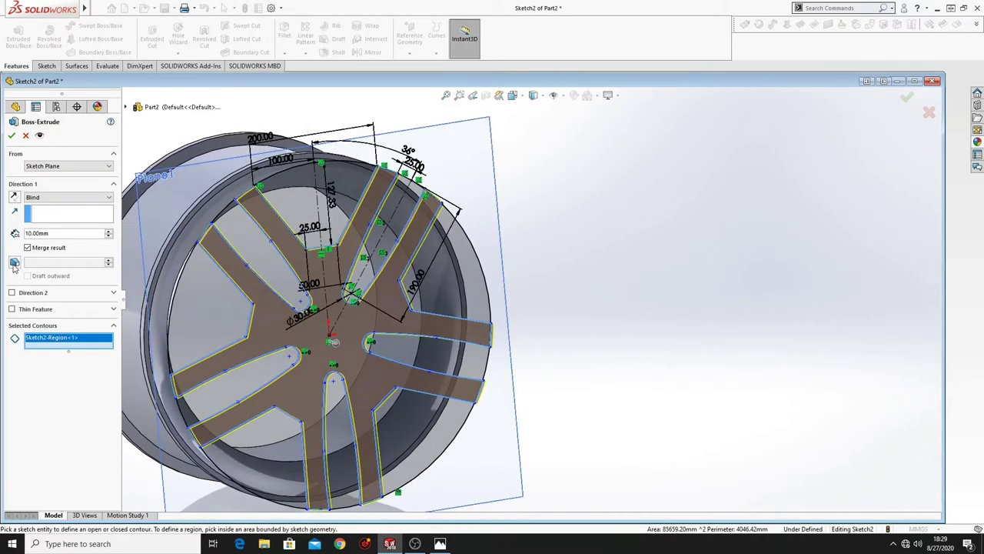
# Set the spoke extrusion's blind depth to 160 mm
pyautogui.click(110, 232)
pyautogui.click(110, 232)
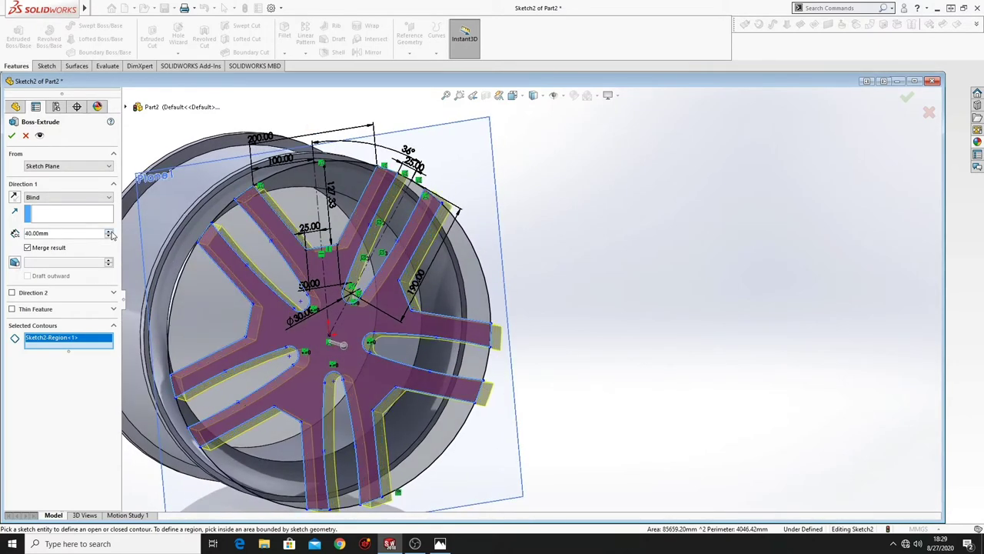
pyautogui.click(109, 231)
pyautogui.click(110, 231)
pyautogui.click(110, 231)
pyautogui.click(109, 232)
pyautogui.click(110, 231)
pyautogui.click(110, 231)
pyautogui.scroll(1, 111, 234)
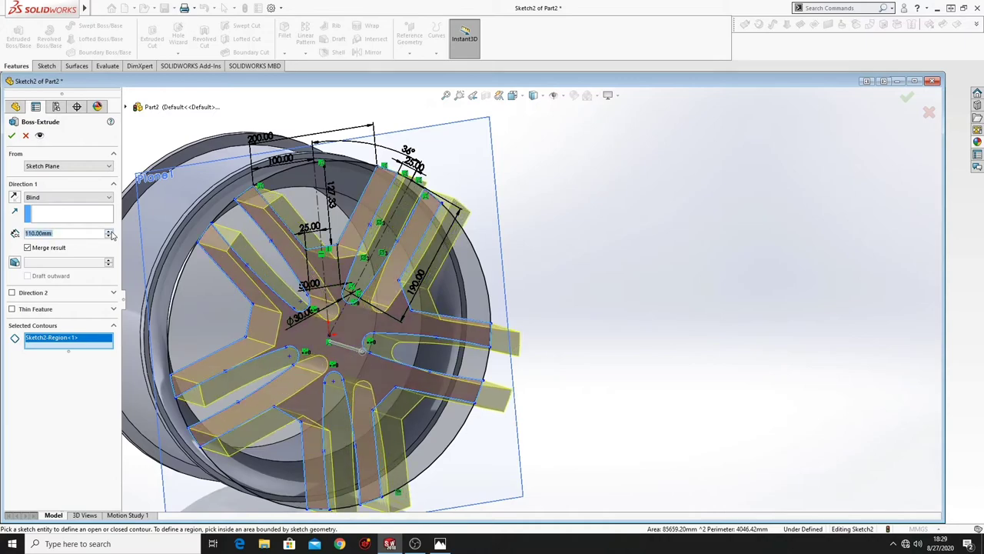
pyautogui.scroll(5, 111, 235)
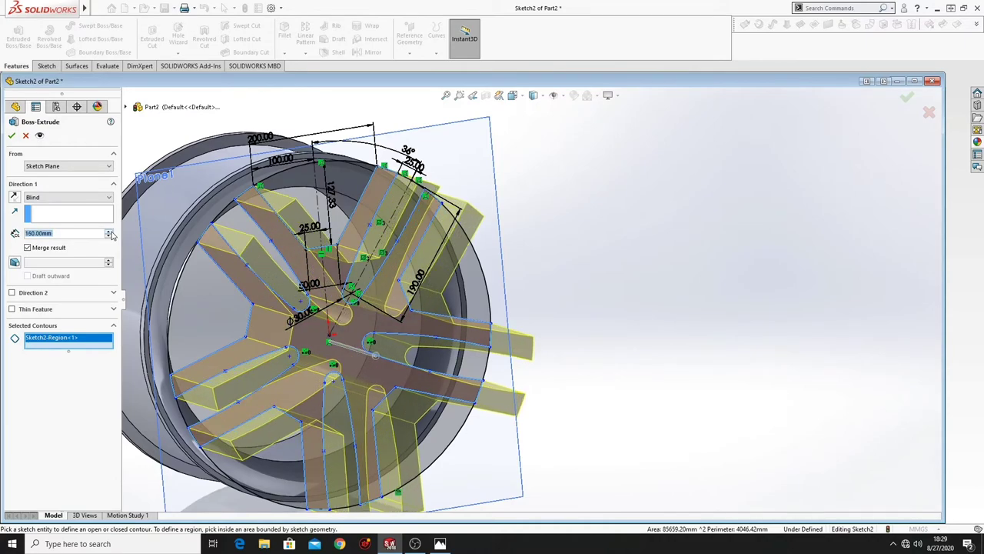
# Reverse the extrusion direction so the spokes run toward the rim, and create the feature
pyautogui.moveTo(130, 239); pyautogui.dragTo(425, 370, button='middle')
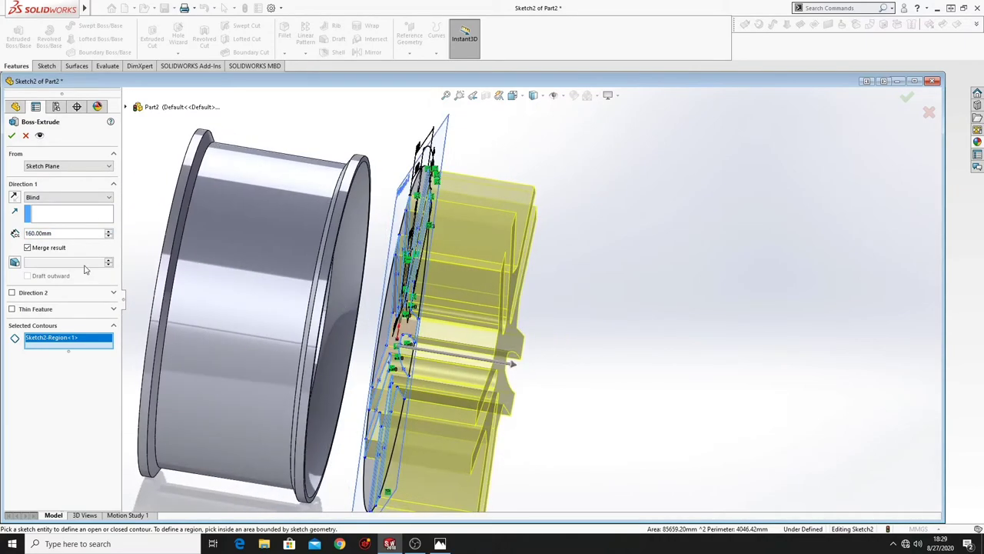
pyautogui.click(14, 197)
pyautogui.moveTo(191, 256); pyautogui.dragTo(219, 257, button='middle')
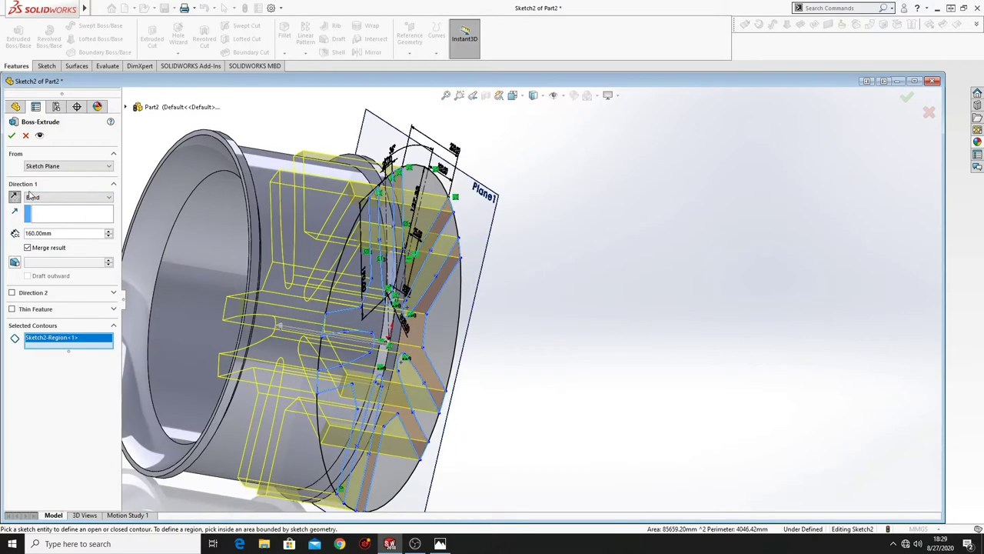
pyautogui.click(12, 136)
# Hide the reference plane that carries the spoke sketch
pyautogui.moveTo(458, 95); pyautogui.dragTo(477, 336, button='middle')
pyautogui.rightClick(196, 189)
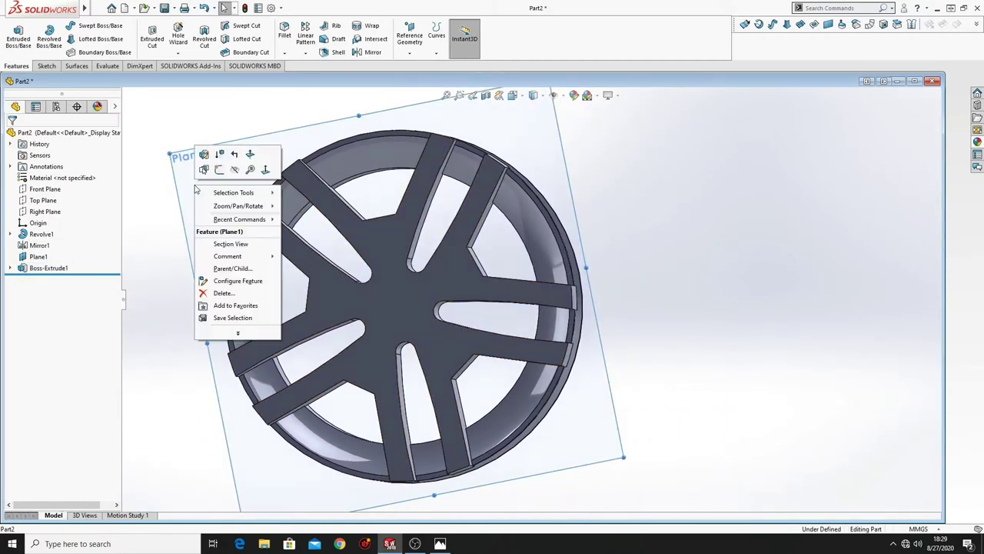
pyautogui.click(235, 171)
pyautogui.moveTo(287, 262); pyautogui.dragTo(294, 272, button='middle')
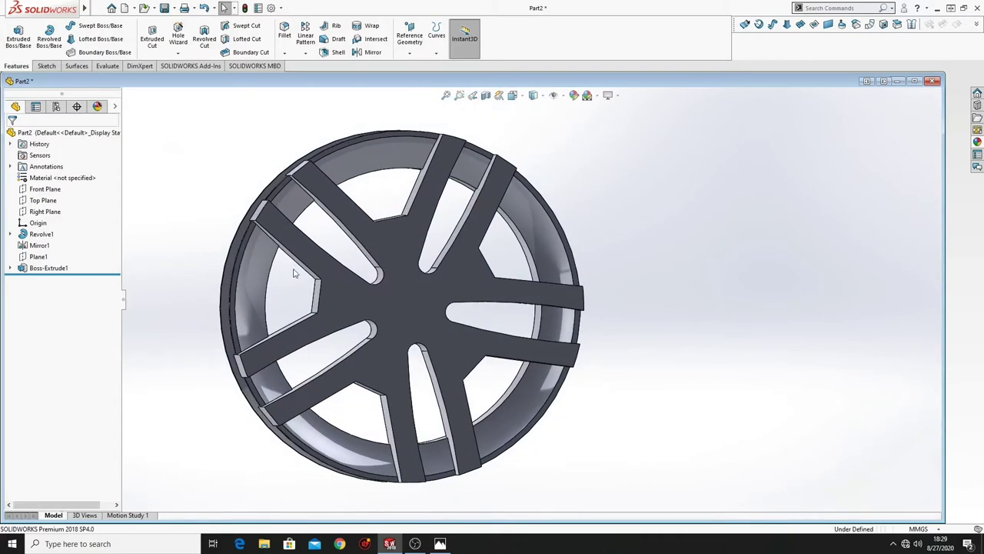
pyautogui.moveTo(394, 337)
pyautogui.mouseDown(button='middle')
pyautogui.moveTo(359, 356)
pyautogui.moveTo(386, 340)
pyautogui.mouseUp(button='middle')
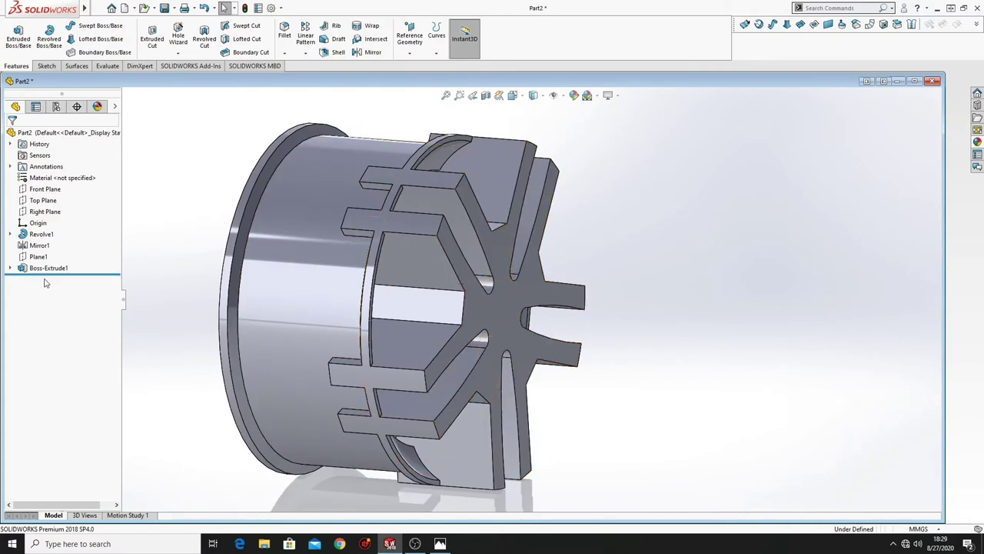
# Start a sketch on the Right Plane and set the display style to hidden lines visible
pyautogui.click(52, 216)
pyautogui.click(64, 202)
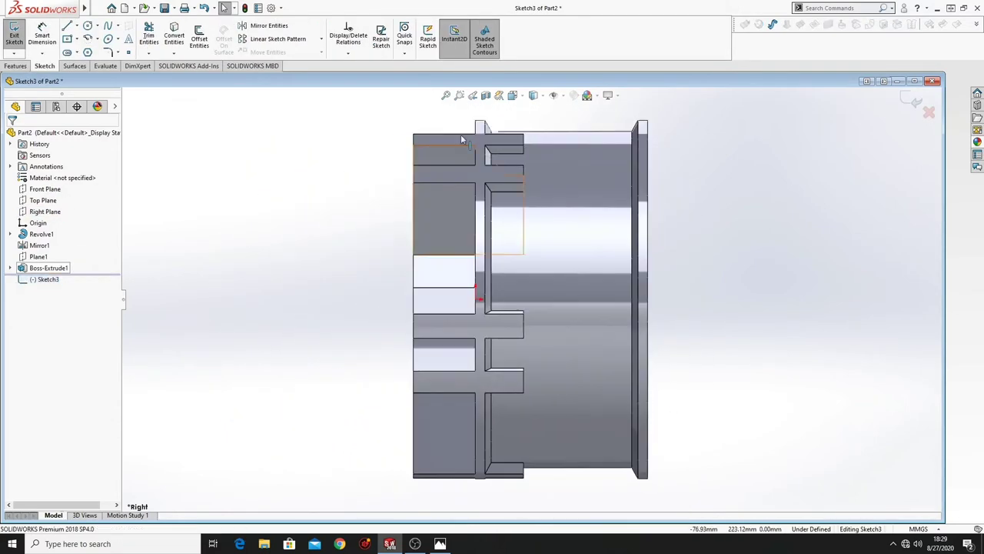
pyautogui.click(542, 97)
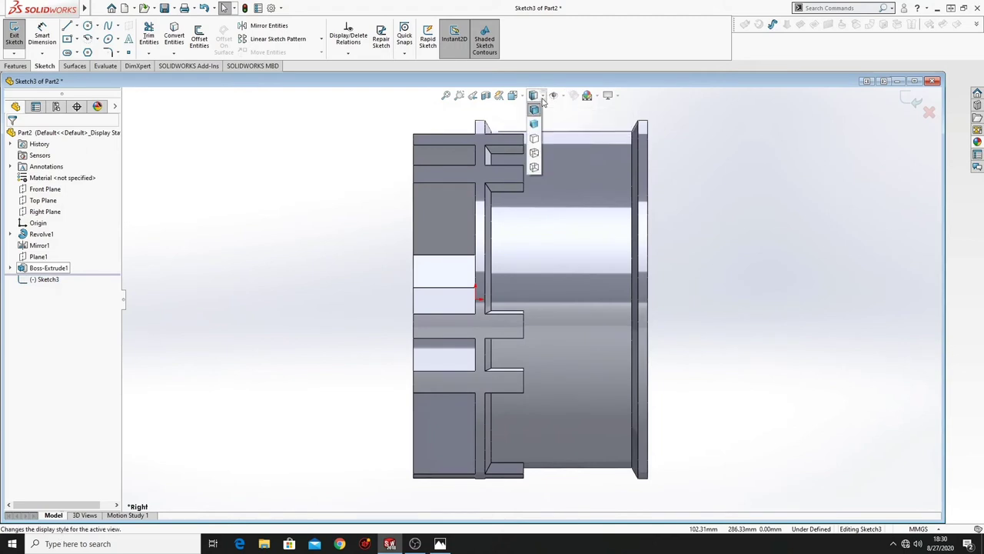
pyautogui.click(534, 155)
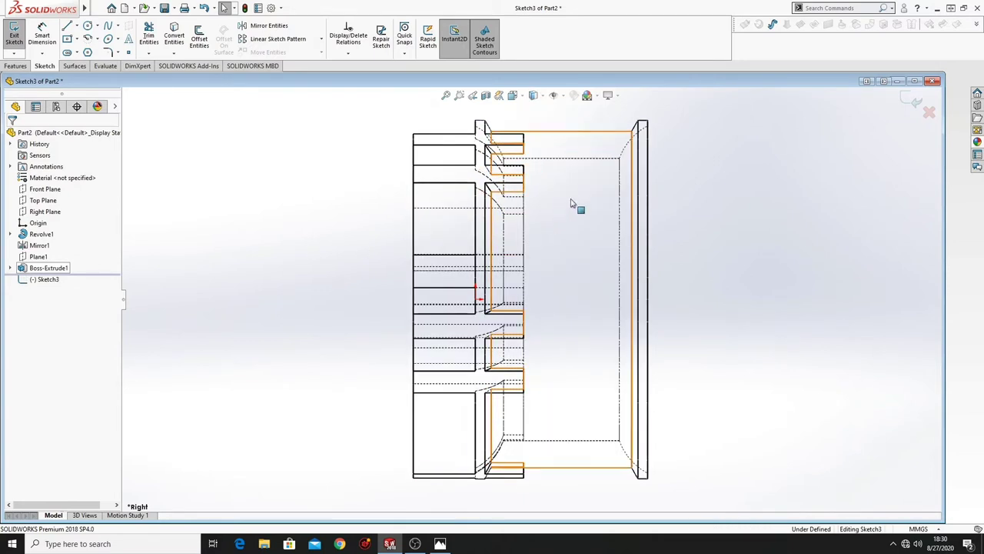
# Sketch a wavy multi-point spline through the front of the spokes, from just above the rim's front lip down to near the wheel axis
pyautogui.scroll(-3, 573, 189)
pyautogui.keyDown('ctrl'); pyautogui.moveTo(545, 147); pyautogui.dragTo(562, 236, button='middle'); pyautogui.keyUp('ctrl')
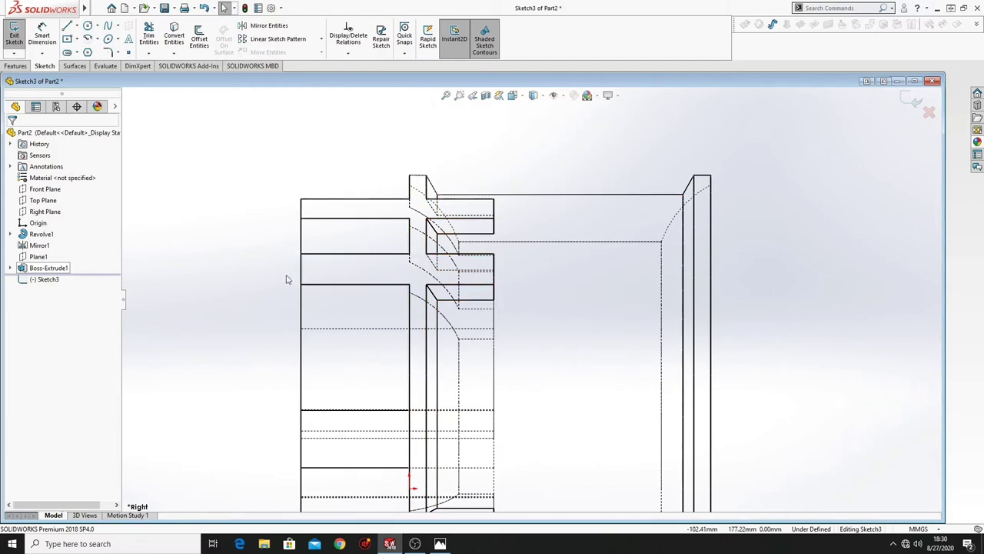
pyautogui.keyDown('ctrl'); pyautogui.moveTo(316, 288); pyautogui.dragTo(300, 226, button='middle'); pyautogui.keyUp('ctrl')
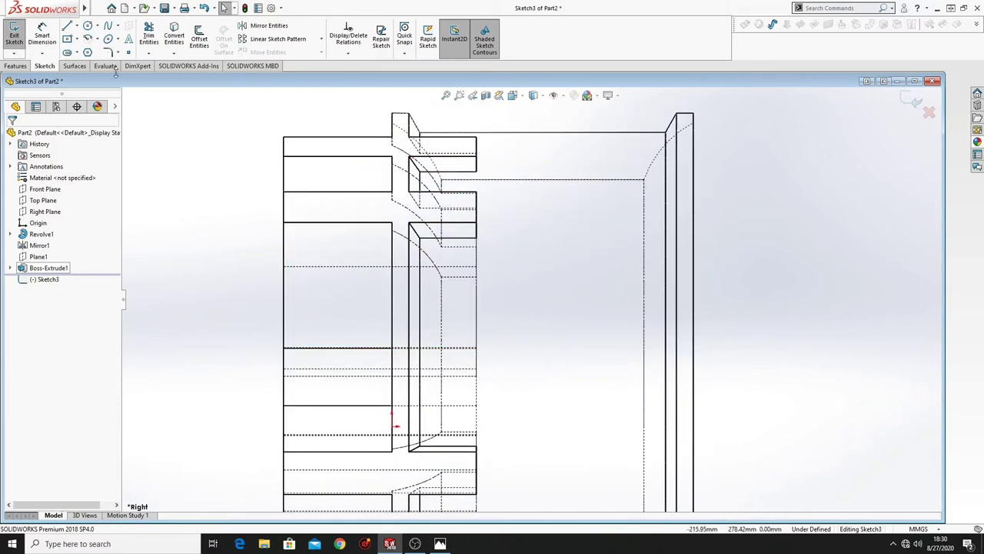
pyautogui.click(109, 27)
pyautogui.keyDown('ctrl'); pyautogui.moveTo(372, 125); pyautogui.dragTo(331, 144, button='middle'); pyautogui.keyUp('ctrl')
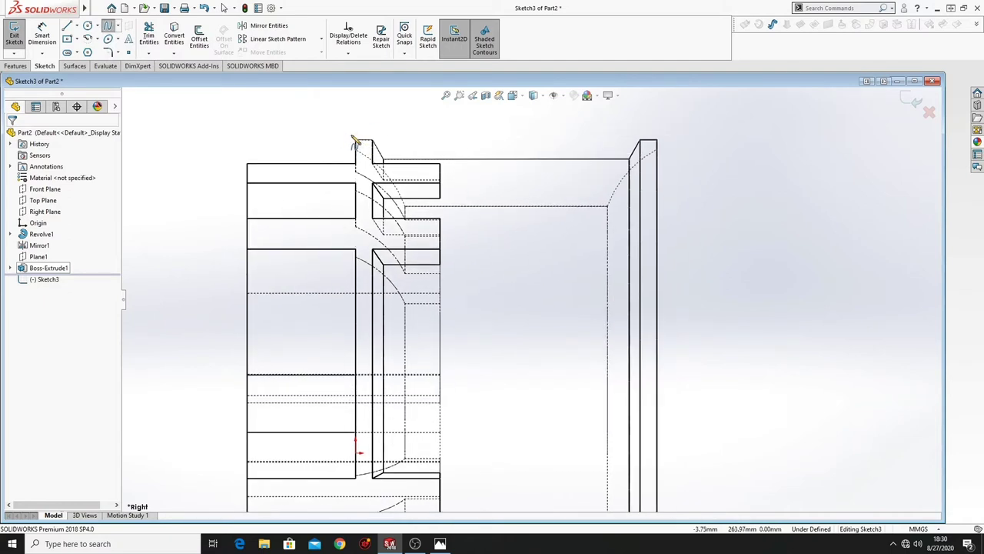
pyautogui.click(352, 139)
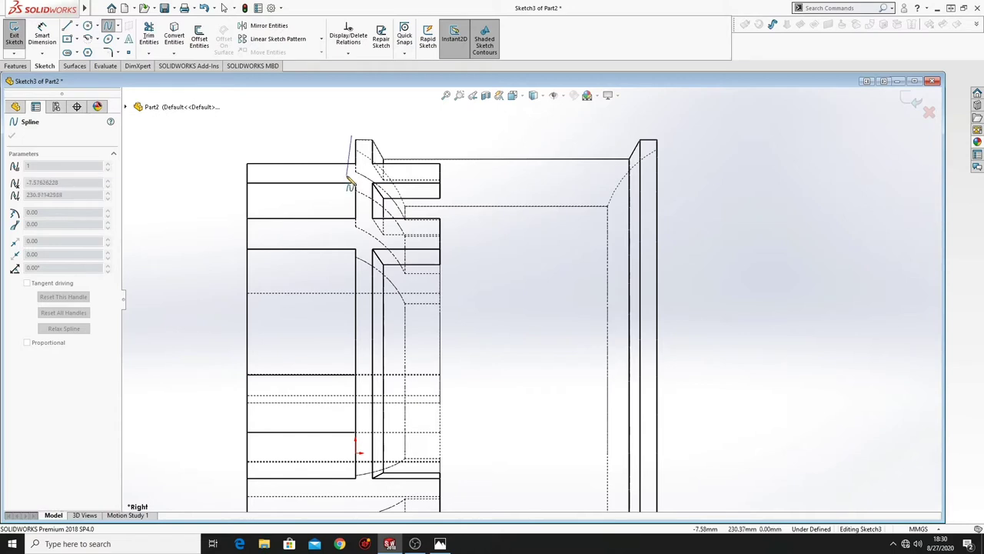
pyautogui.click(351, 189)
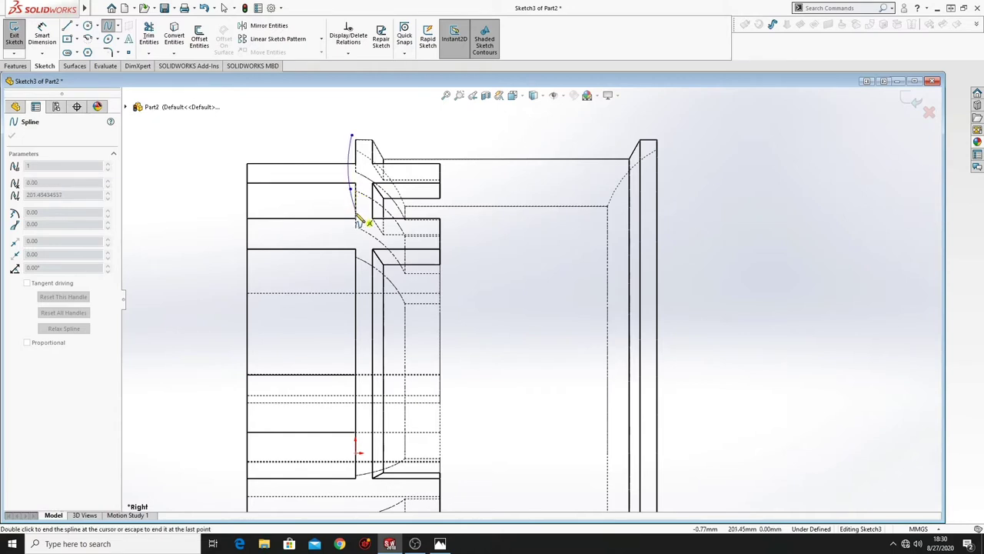
pyautogui.click(359, 269)
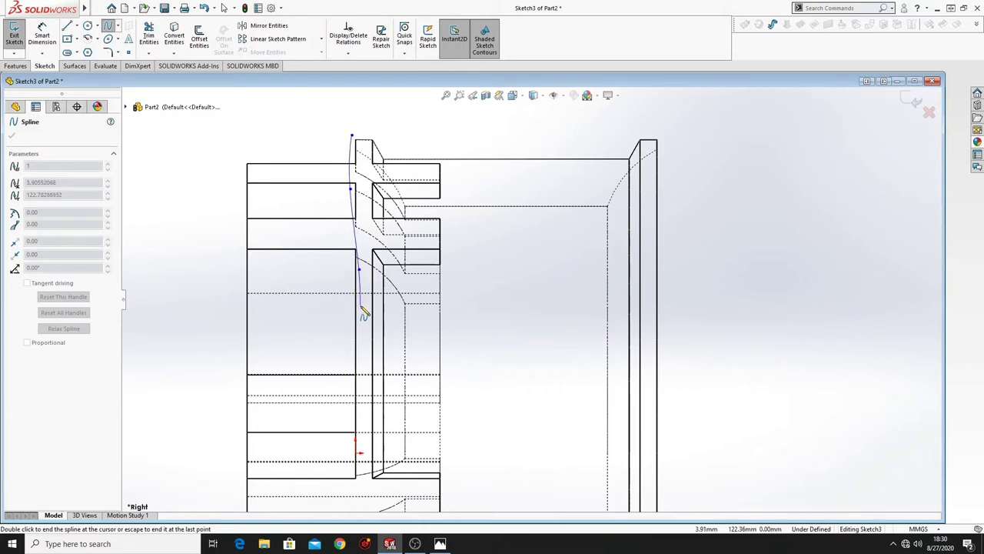
pyautogui.click(352, 370)
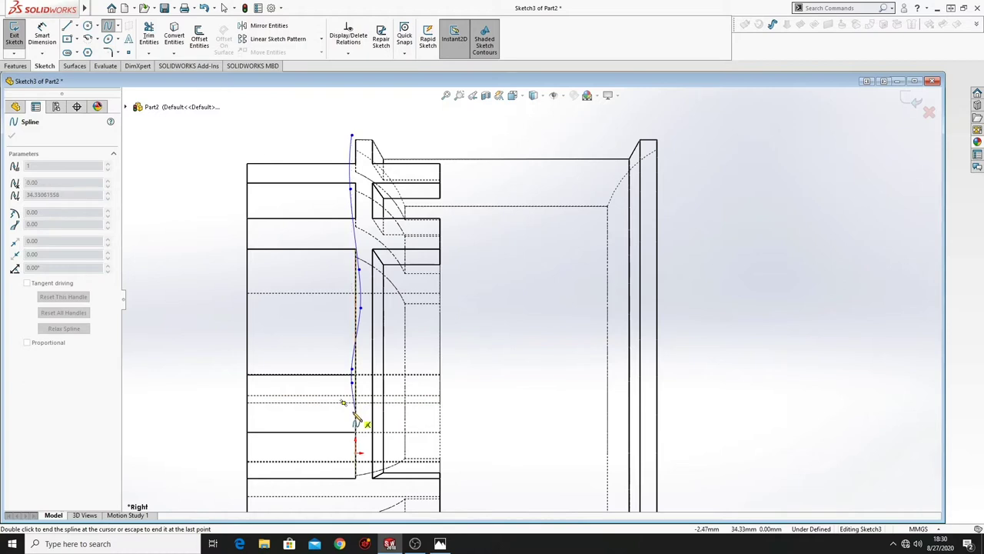
pyautogui.scroll(-2, 356, 416)
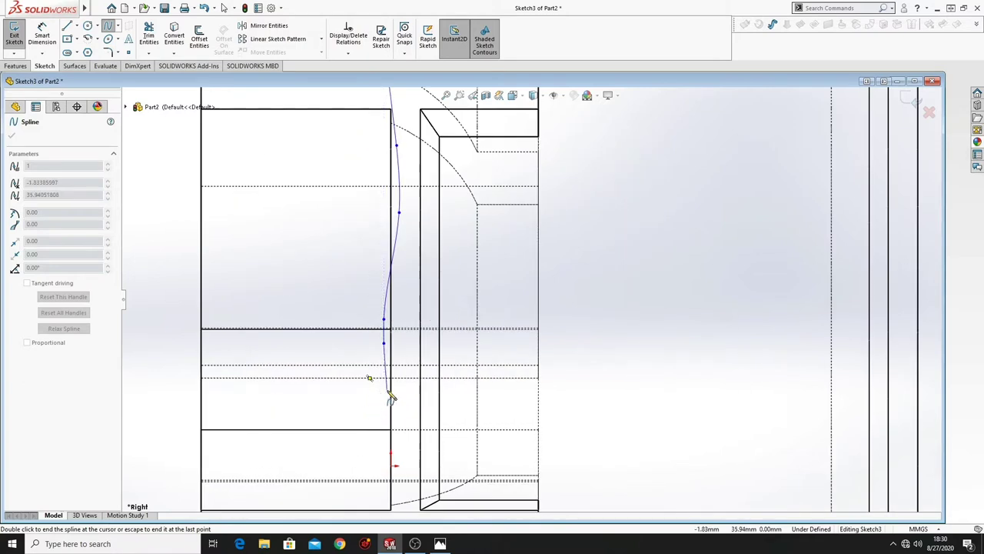
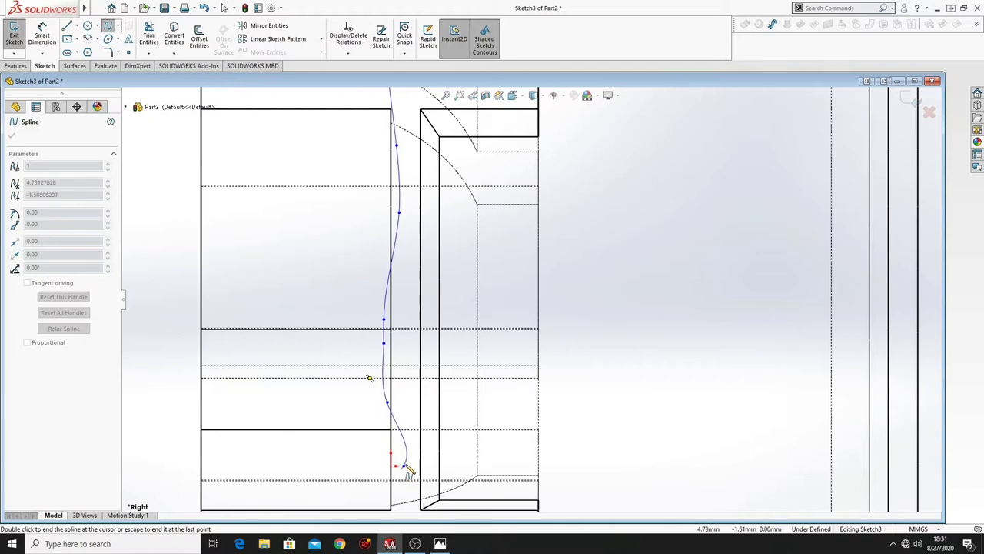
pyautogui.rightClick(586, 358)
pyautogui.click(607, 367)
pyautogui.scroll(3, 547, 363)
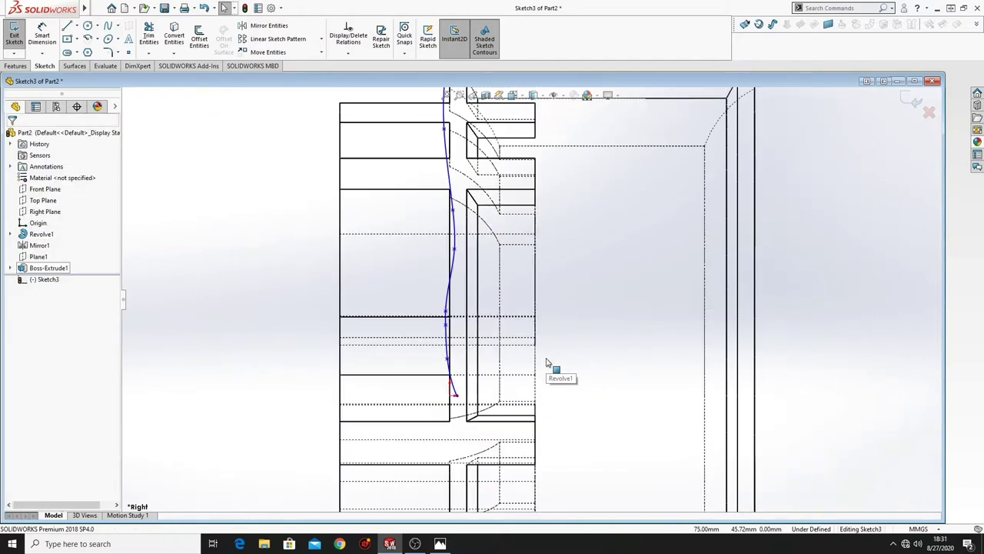
# Move two middle control points of the spline upward along the spoke profile to smooth its wave
pyautogui.keyDown('ctrl'); pyautogui.moveTo(547, 291); pyautogui.dragTo(501, 351, button='middle'); pyautogui.keyUp('ctrl')
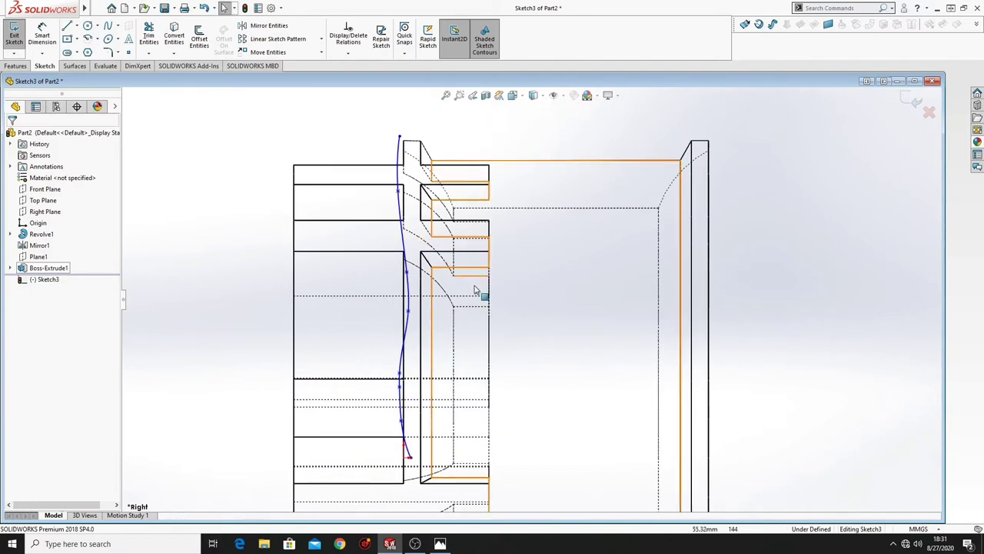
pyautogui.keyDown('ctrl'); pyautogui.moveTo(478, 297); pyautogui.dragTo(454, 254, button='middle'); pyautogui.keyUp('ctrl')
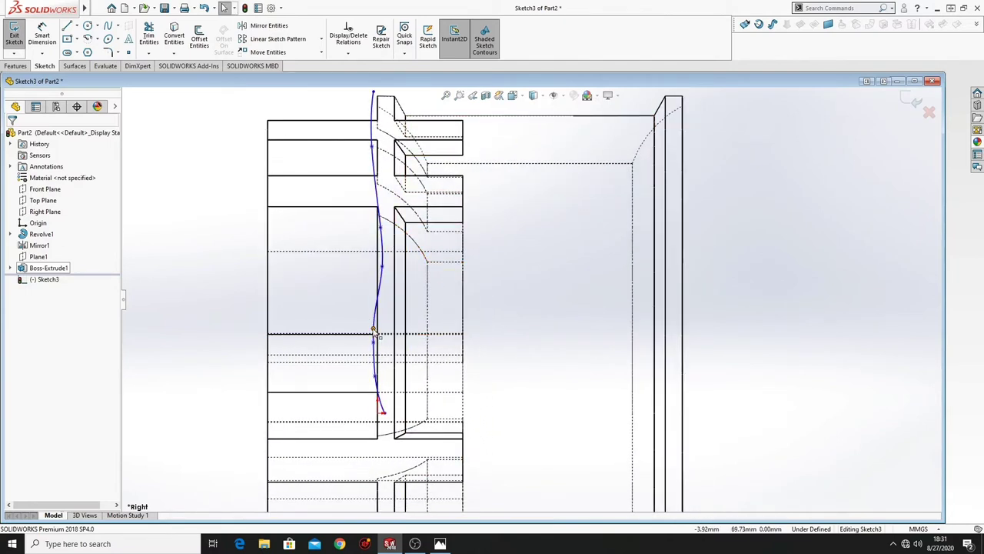
pyautogui.click(374, 331)
pyautogui.moveTo(374, 331); pyautogui.dragTo(383, 263)
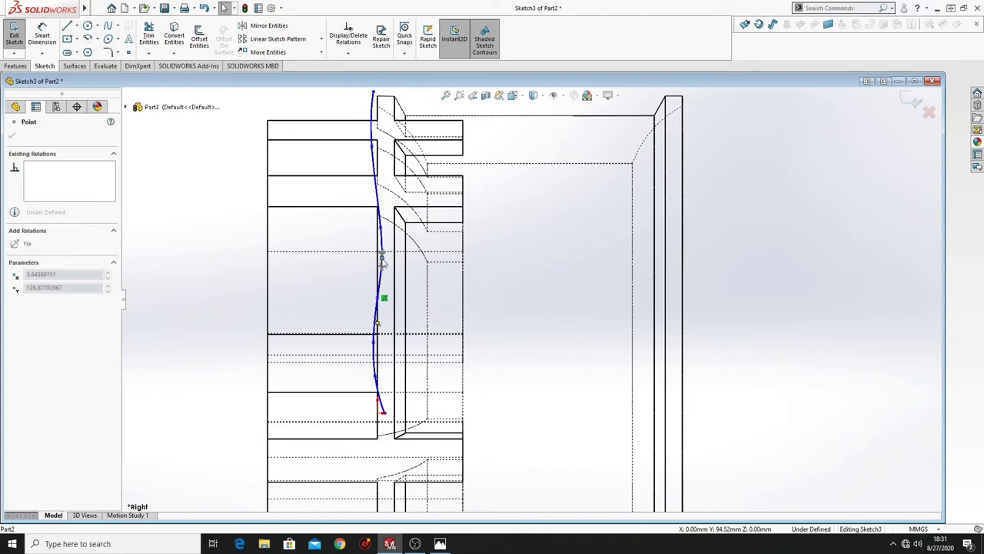
pyautogui.moveTo(382, 263); pyautogui.dragTo(382, 263)
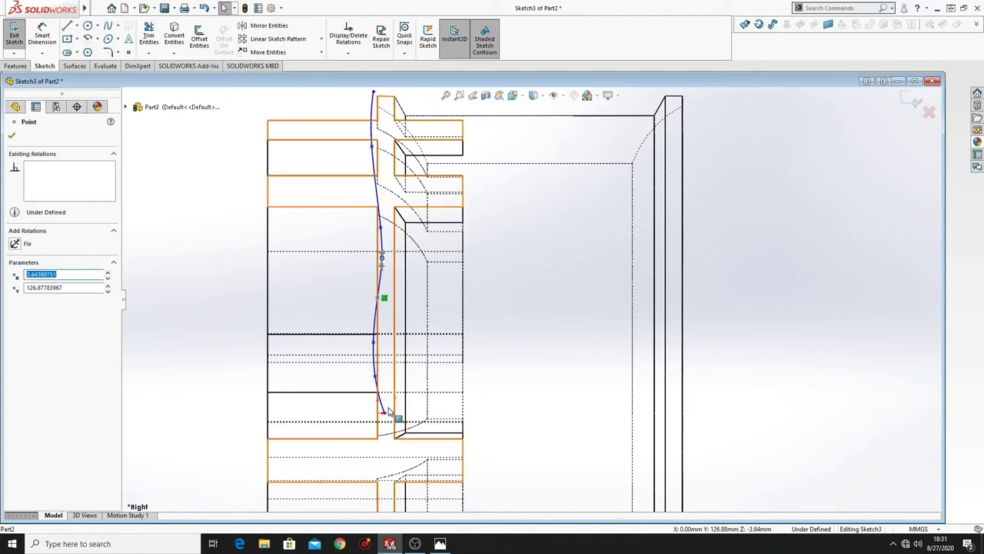
pyautogui.moveTo(439, 275)
pyautogui.keyDown('ctrl'); pyautogui.mouseDown(button='middle')
pyautogui.moveTo(427, 313)
pyautogui.moveTo(442, 292)
pyautogui.mouseUp(button='middle'); pyautogui.keyUp('ctrl')
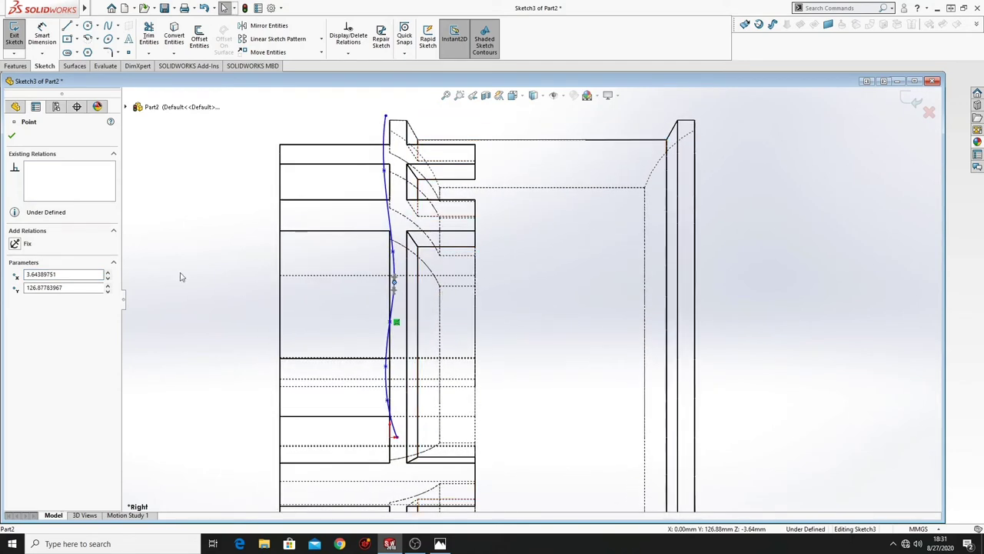
pyautogui.click(68, 26)
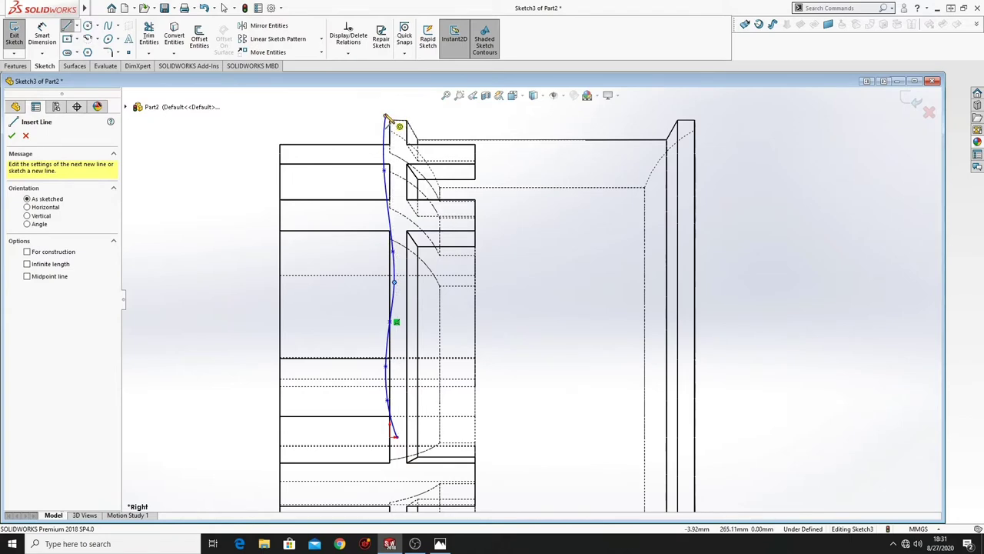
pyautogui.scroll(-5, 338, 134)
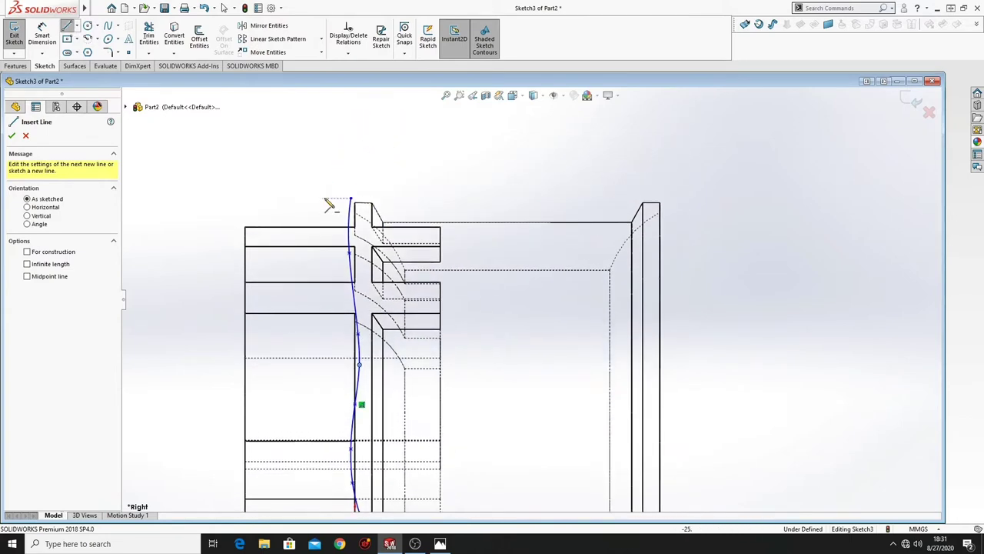
pyautogui.rightClick(382, 227)
pyautogui.click(397, 218)
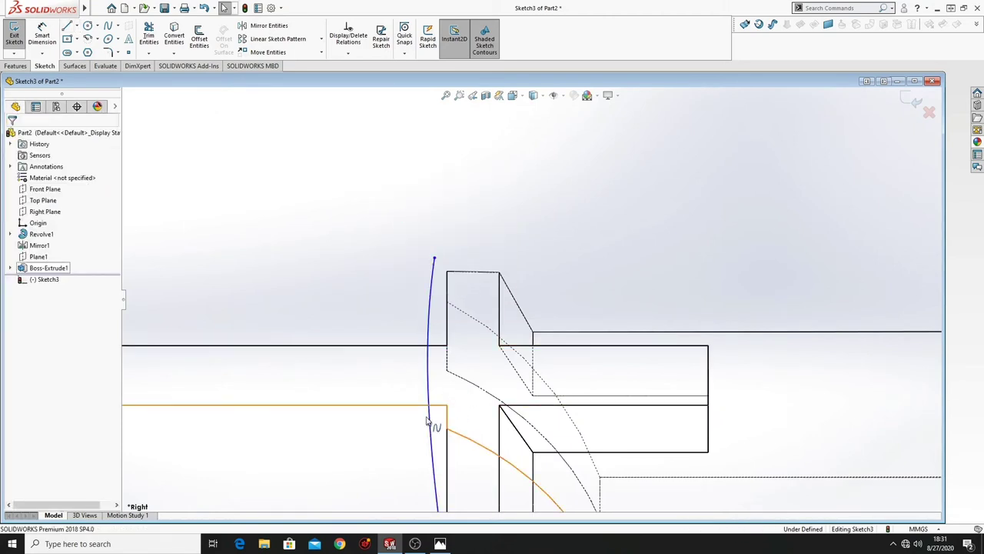
# Shift the spline's uppermost control point closer to the rim and align its top endpoint with the front lip's outer face
pyautogui.moveTo(430, 424)
pyautogui.mouseDown()
pyautogui.moveTo(446, 430)
pyautogui.moveTo(436, 427)
pyautogui.mouseUp()
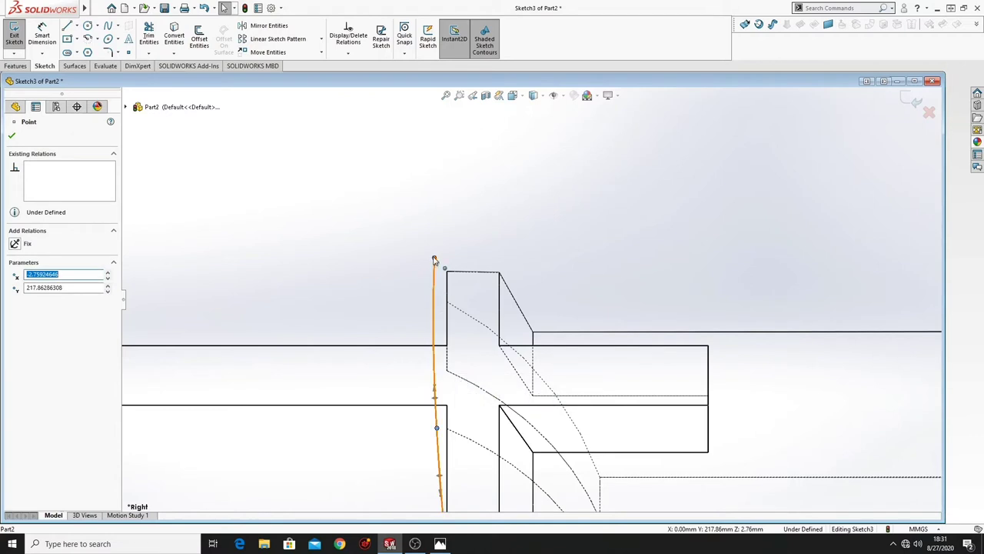
pyautogui.moveTo(435, 260); pyautogui.dragTo(447, 264)
pyautogui.click(621, 271)
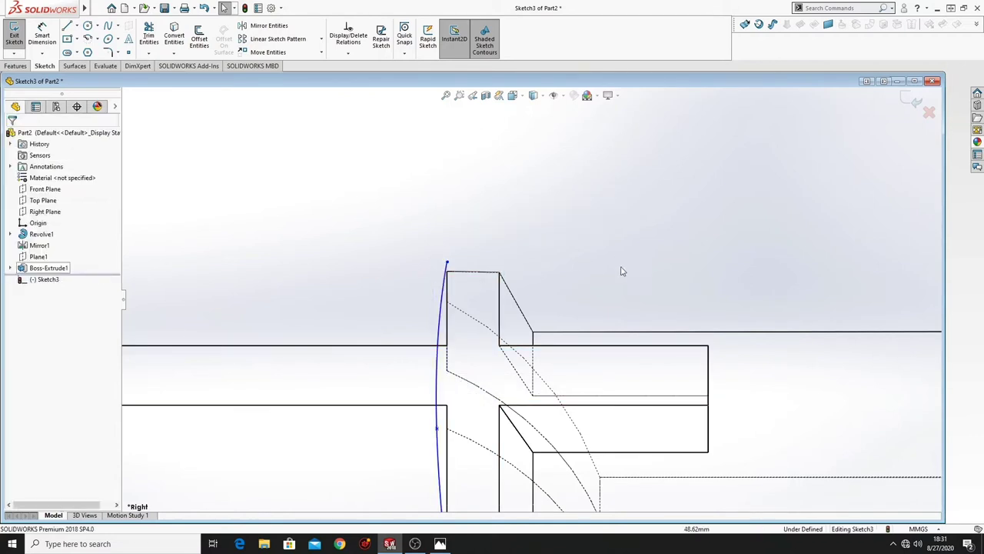
# Close the spline profile in front of the spokes with a horizontal, a vertical and a lower horizontal line about 170 mm long
pyautogui.scroll(4, 573, 346)
pyautogui.moveTo(567, 364)
pyautogui.keyDown('ctrl'); pyautogui.mouseDown(button='middle')
pyautogui.moveTo(523, 151)
pyautogui.moveTo(512, 179)
pyautogui.mouseUp(button='middle'); pyautogui.keyUp('ctrl')
pyautogui.scroll(3, 513, 182)
pyautogui.keyDown('ctrl'); pyautogui.moveTo(531, 317); pyautogui.dragTo(523, 276, button='middle'); pyautogui.keyUp('ctrl')
pyautogui.scroll(1, 523, 276)
pyautogui.keyDown('ctrl'); pyautogui.moveTo(523, 277); pyautogui.dragTo(523, 324, button='middle'); pyautogui.keyUp('ctrl')
pyautogui.keyDown('ctrl'); pyautogui.moveTo(509, 259); pyautogui.dragTo(509, 340, button='middle'); pyautogui.keyUp('ctrl')
pyautogui.press('l')
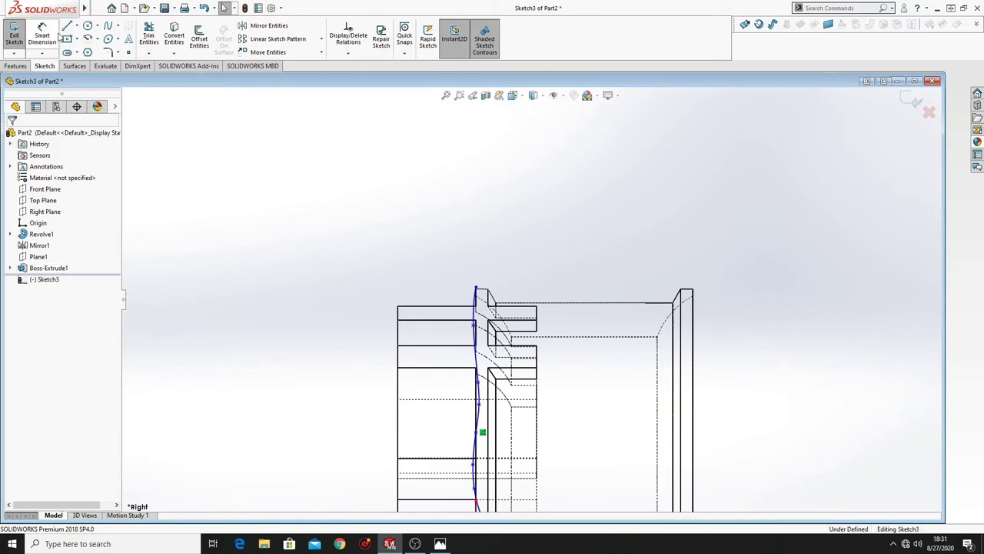
pyautogui.scroll(-2, 492, 300)
pyautogui.click(470, 286)
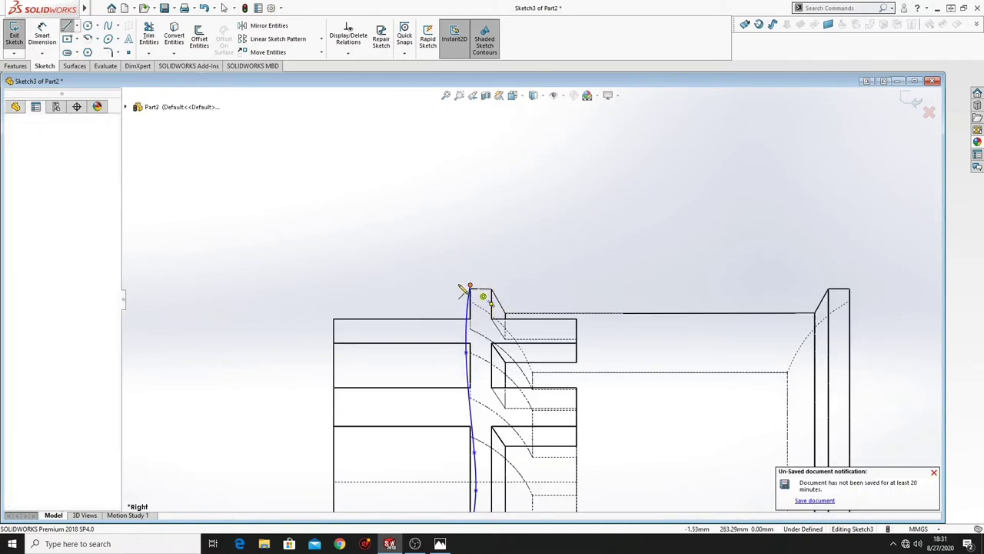
pyautogui.click(221, 285)
pyautogui.keyDown('ctrl'); pyautogui.moveTo(306, 354); pyautogui.dragTo(235, 138, button='middle'); pyautogui.keyUp('ctrl')
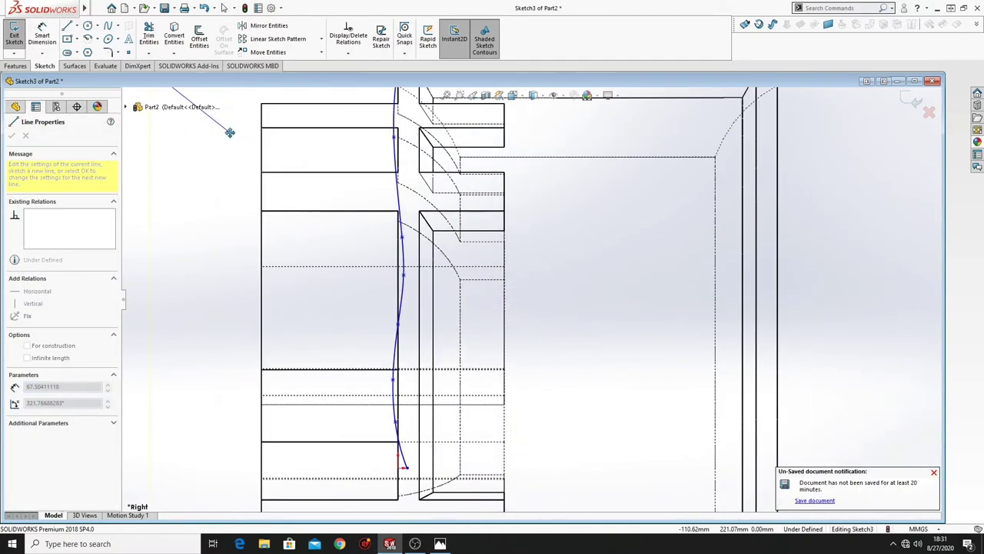
pyautogui.click(150, 467)
pyautogui.click(406, 467)
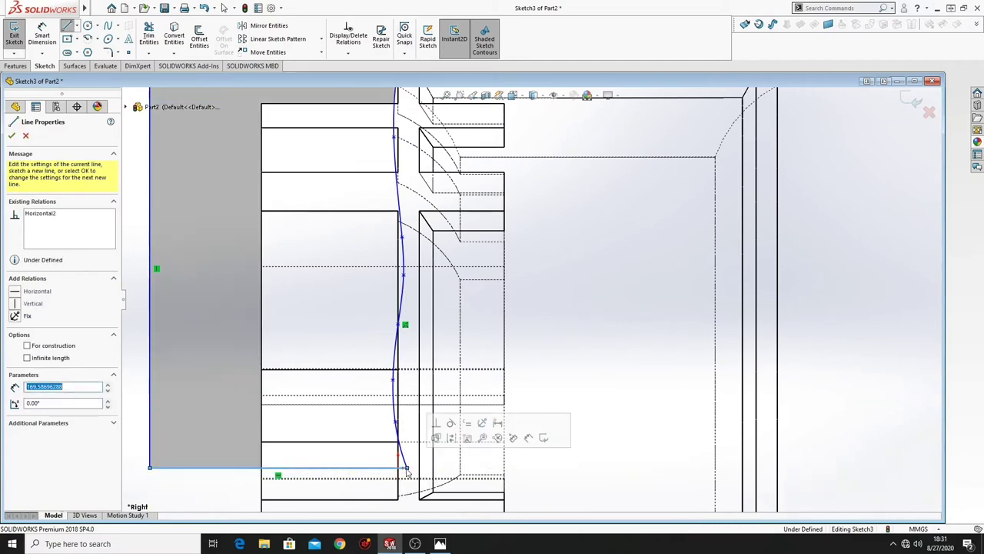
pyautogui.rightClick(578, 336)
pyautogui.click(593, 336)
# Sketch a closed line profile outside the rim, following the front lip's slope and the barrel, with its front vertical side about 45 mm long
pyautogui.keyDown('ctrl'); pyautogui.moveTo(492, 340); pyautogui.dragTo(531, 387, button='middle'); pyautogui.keyUp('ctrl')
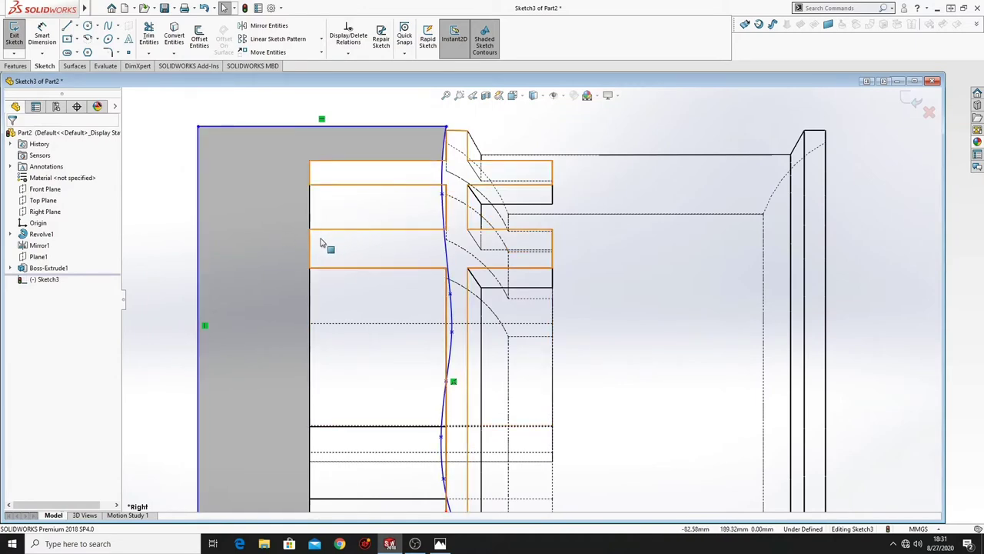
pyautogui.scroll(3, 355, 279)
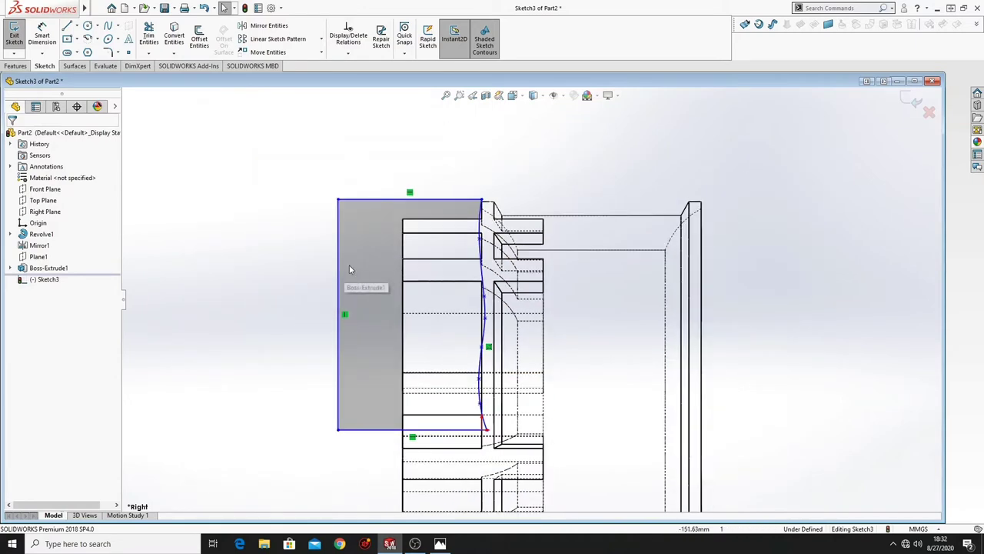
pyautogui.keyDown('ctrl'); pyautogui.moveTo(349, 269); pyautogui.dragTo(257, 351, button='middle'); pyautogui.keyUp('ctrl')
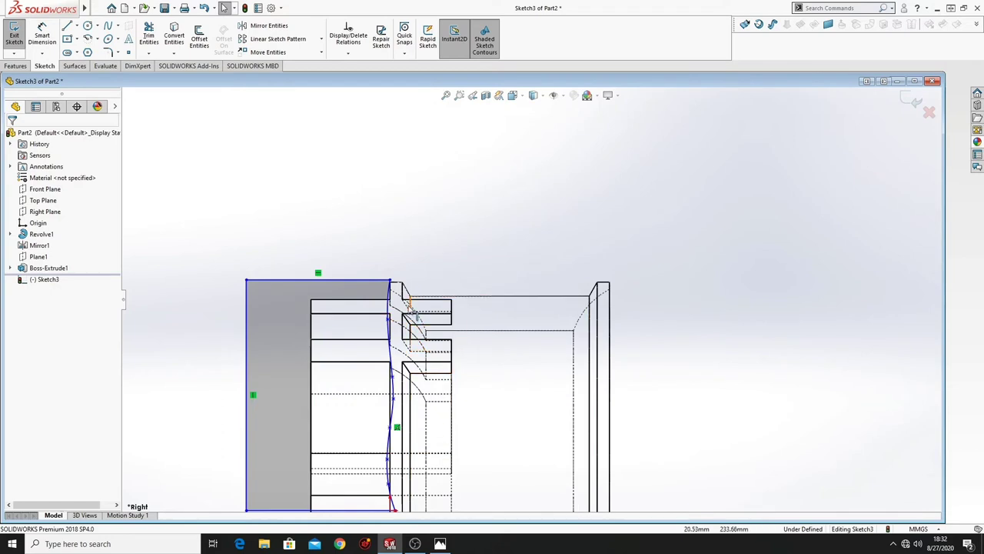
pyautogui.scroll(-3, 484, 317)
pyautogui.scroll(-1, 484, 317)
pyautogui.keyDown('ctrl'); pyautogui.moveTo(483, 318); pyautogui.dragTo(456, 350, button='middle'); pyautogui.keyUp('ctrl')
pyautogui.click(67, 29)
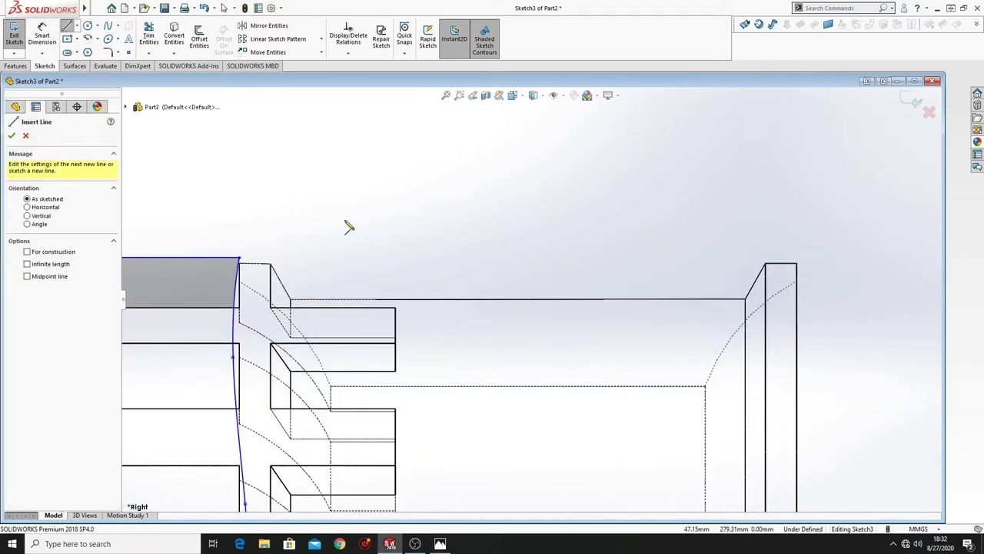
pyautogui.click(270, 265)
pyautogui.click(290, 299)
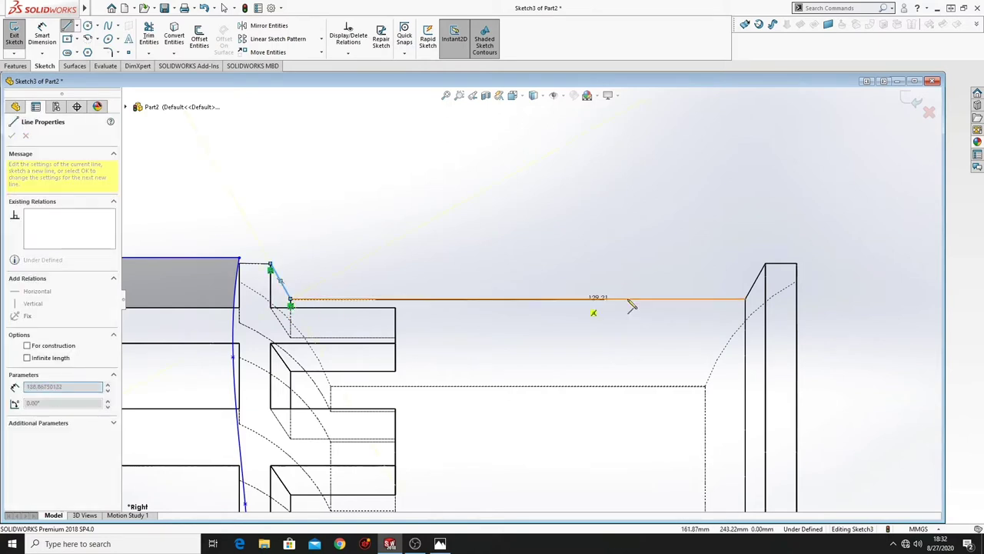
pyautogui.click(745, 299)
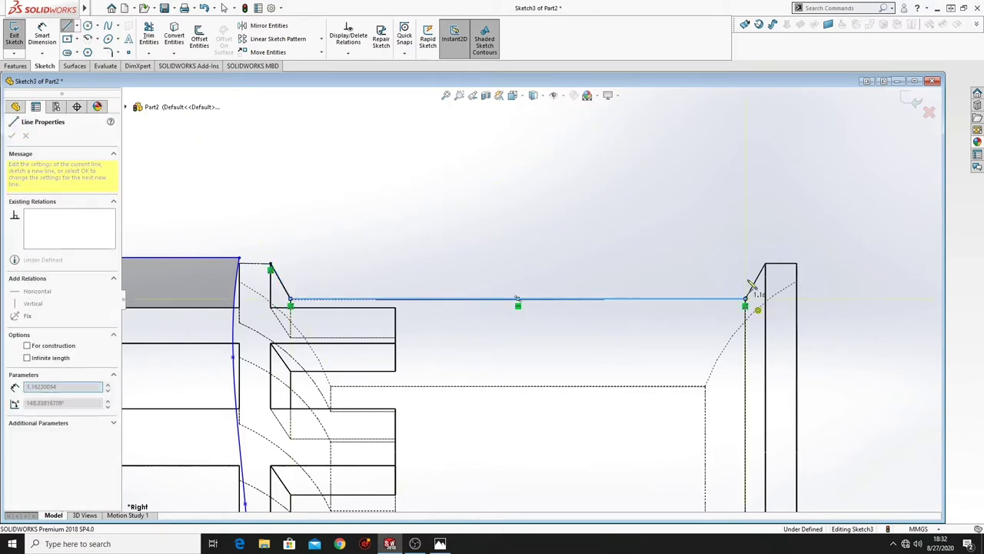
pyautogui.click(745, 162)
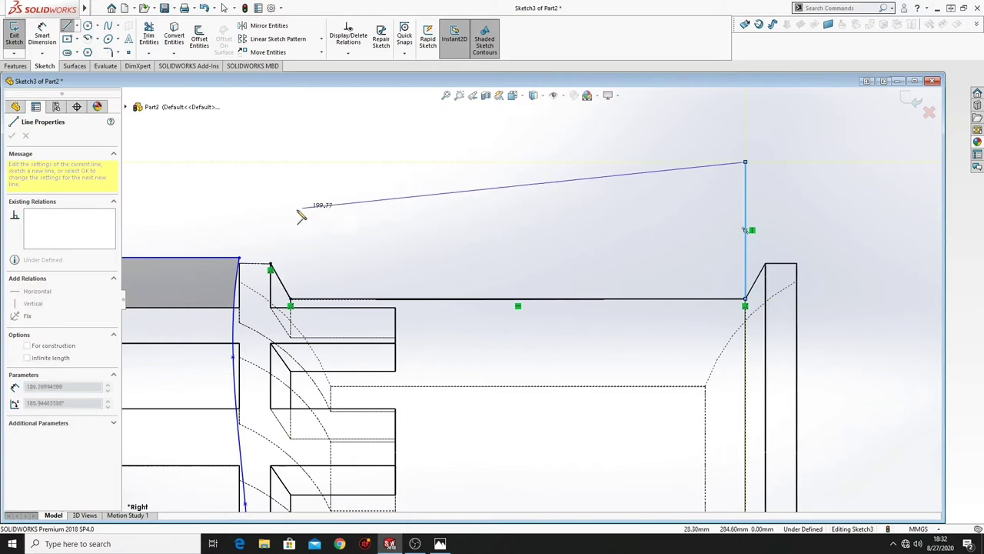
pyautogui.click(269, 162)
pyautogui.click(270, 264)
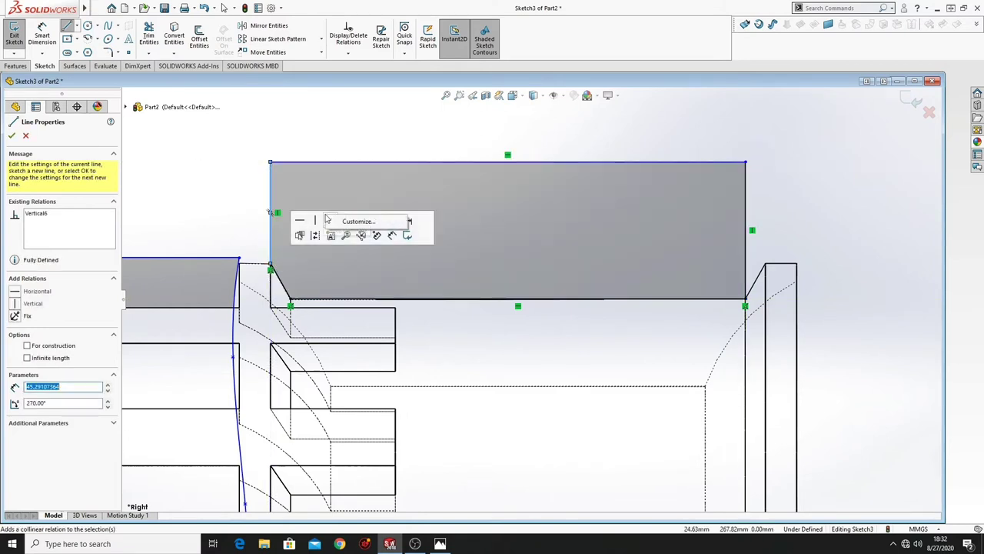
# Revolve-cut both closed profiles a full 360 degrees about the lower horizontal line of the spline profile
pyautogui.rightClick(238, 179)
pyautogui.click(257, 183)
pyautogui.keyDown('ctrl'); pyautogui.moveTo(328, 273); pyautogui.dragTo(374, 136, button='middle'); pyautogui.keyUp('ctrl')
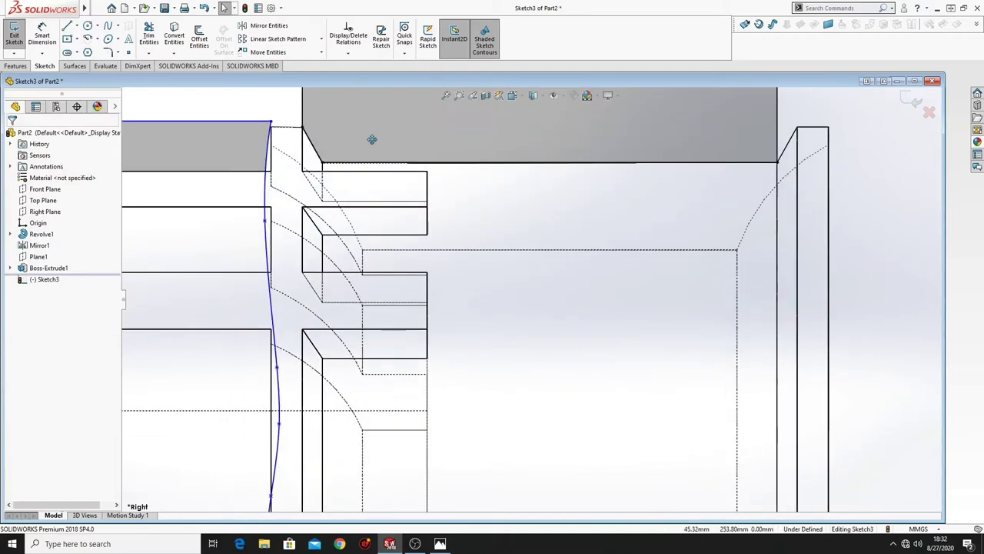
pyautogui.scroll(4, 368, 210)
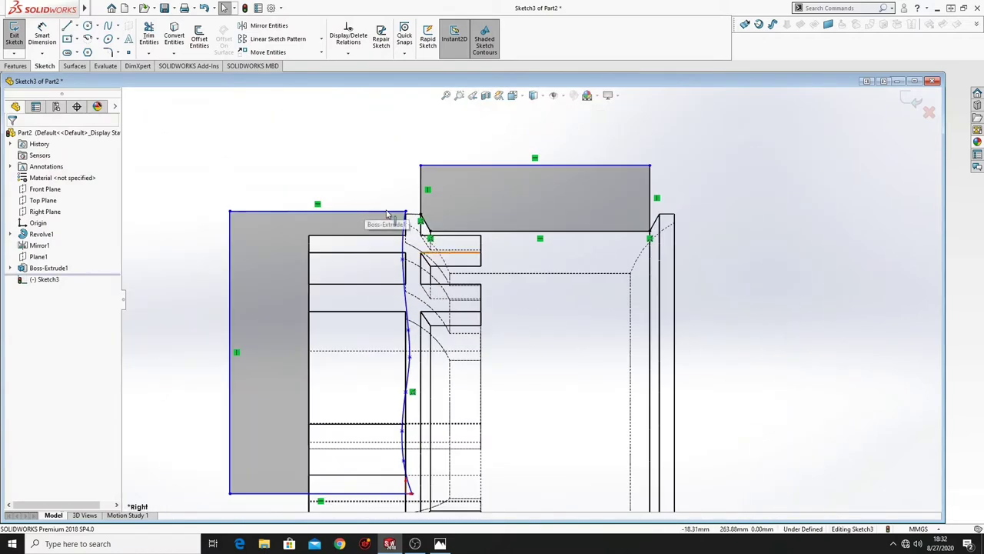
pyautogui.keyDown('ctrl'); pyautogui.moveTo(394, 178); pyautogui.dragTo(350, 224, button='middle'); pyautogui.keyUp('ctrl')
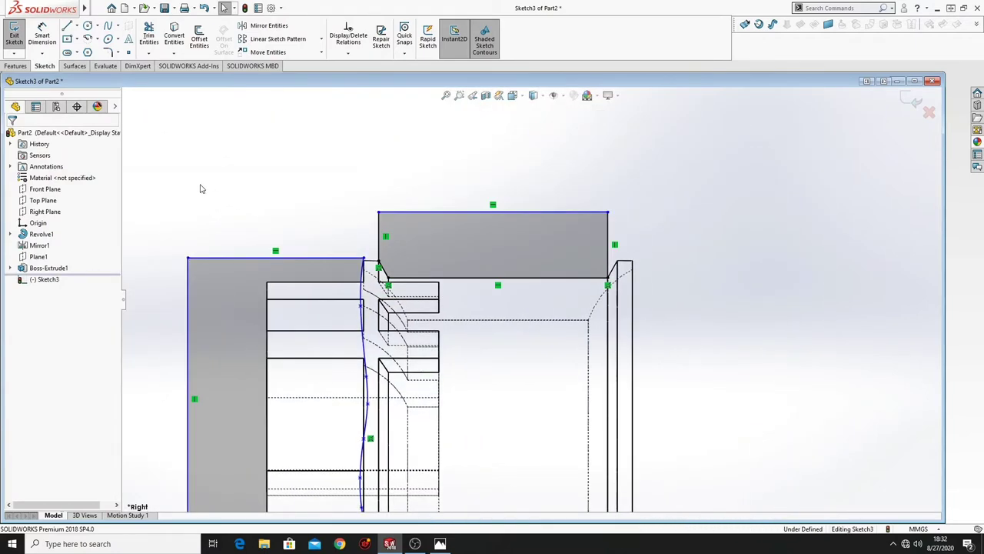
pyautogui.click(18, 67)
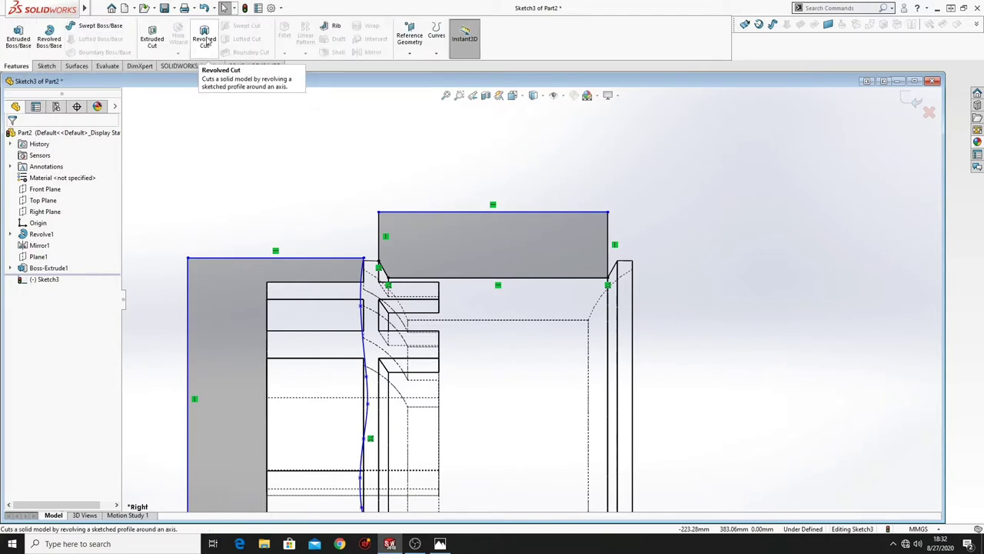
pyautogui.click(207, 40)
pyautogui.keyDown('ctrl'); pyautogui.moveTo(431, 379); pyautogui.dragTo(430, 226, button='middle'); pyautogui.keyUp('ctrl')
pyautogui.click(333, 386)
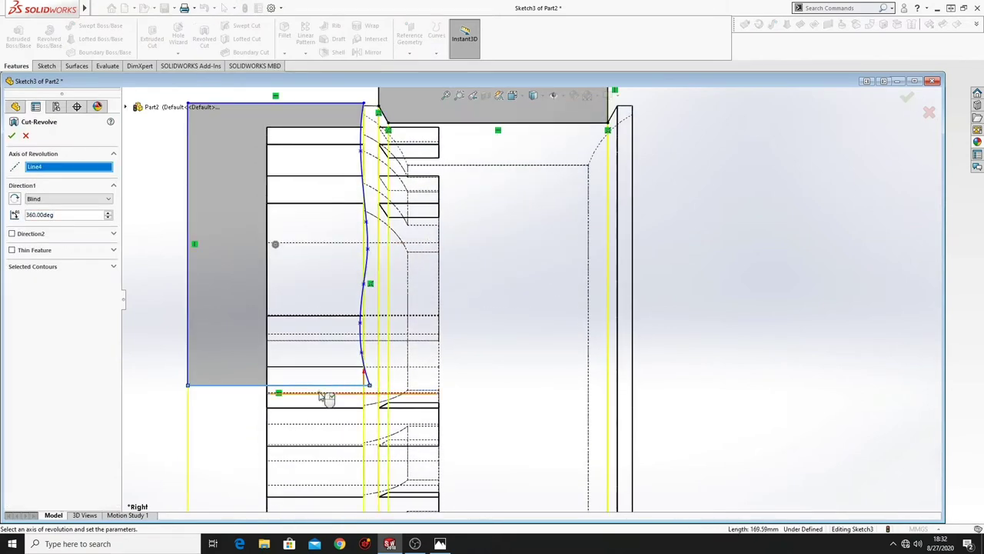
pyautogui.click(13, 134)
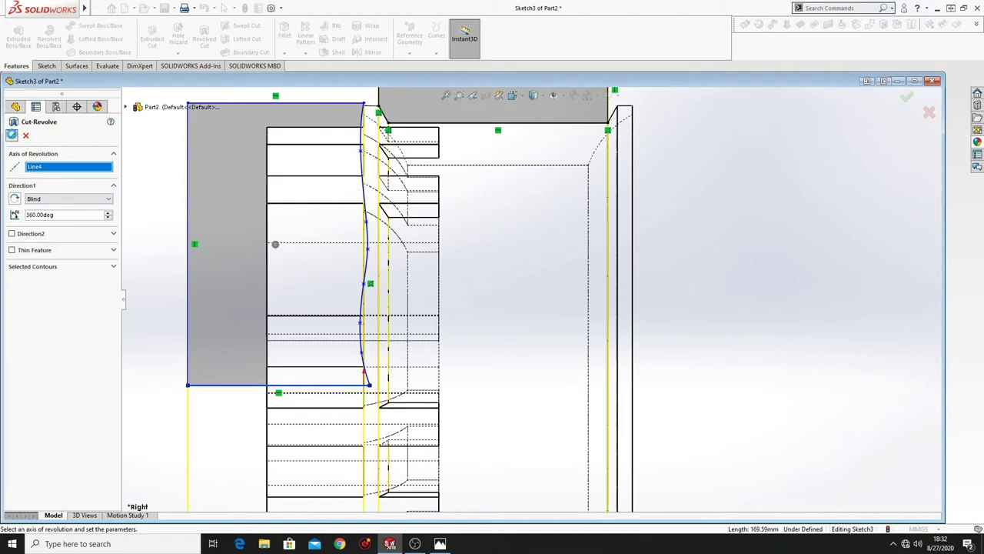
pyautogui.click(165, 233)
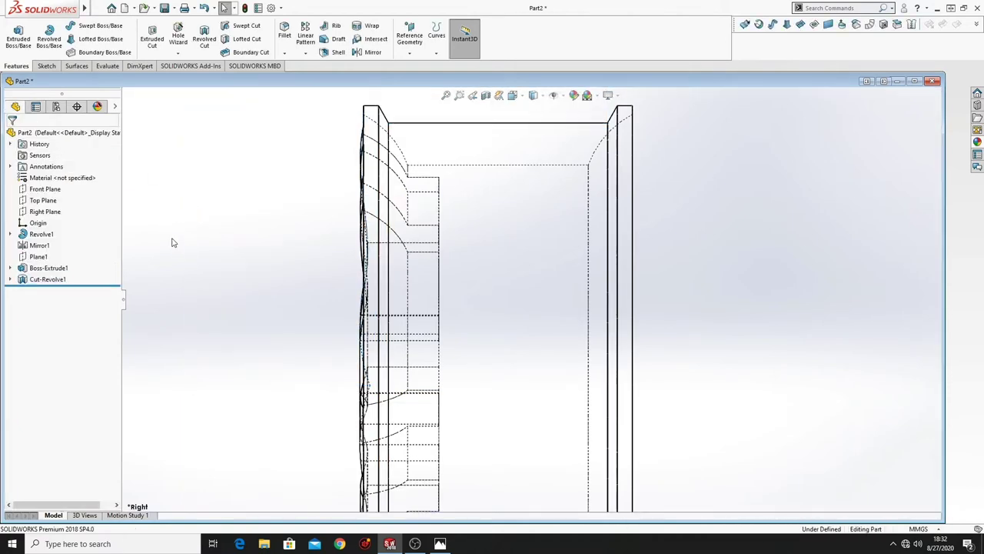
# Switch the model display to shaded with edges and inspect the trimmed spokes from the wheel's front
pyautogui.click(542, 98)
pyautogui.click(538, 110)
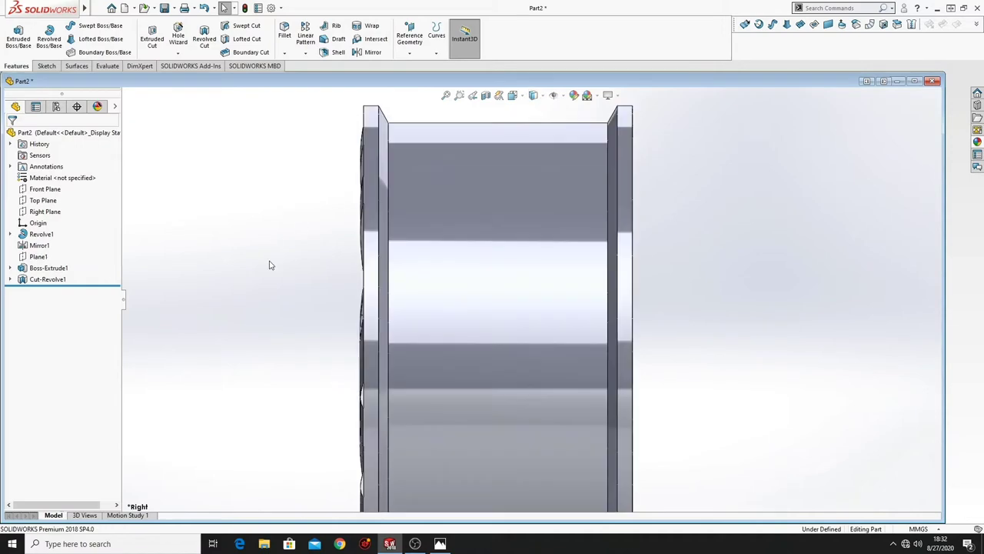
pyautogui.moveTo(270, 264); pyautogui.dragTo(329, 252, button='middle')
pyautogui.scroll(3, 329, 252)
pyautogui.moveTo(410, 341); pyautogui.dragTo(469, 292, button='middle')
pyautogui.scroll(3, 467, 337)
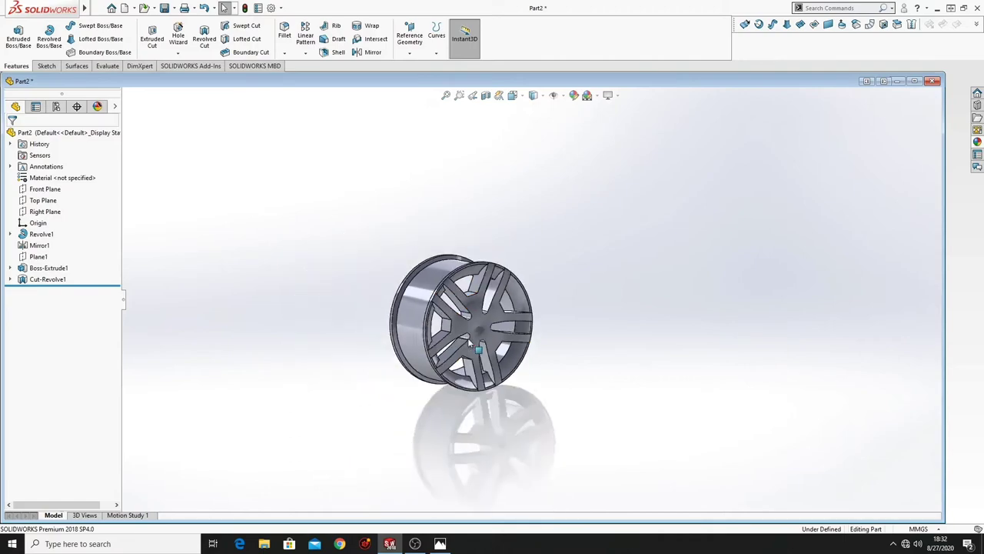
pyautogui.scroll(-8, 495, 329)
pyautogui.moveTo(434, 395); pyautogui.dragTo(427, 303, button='middle')
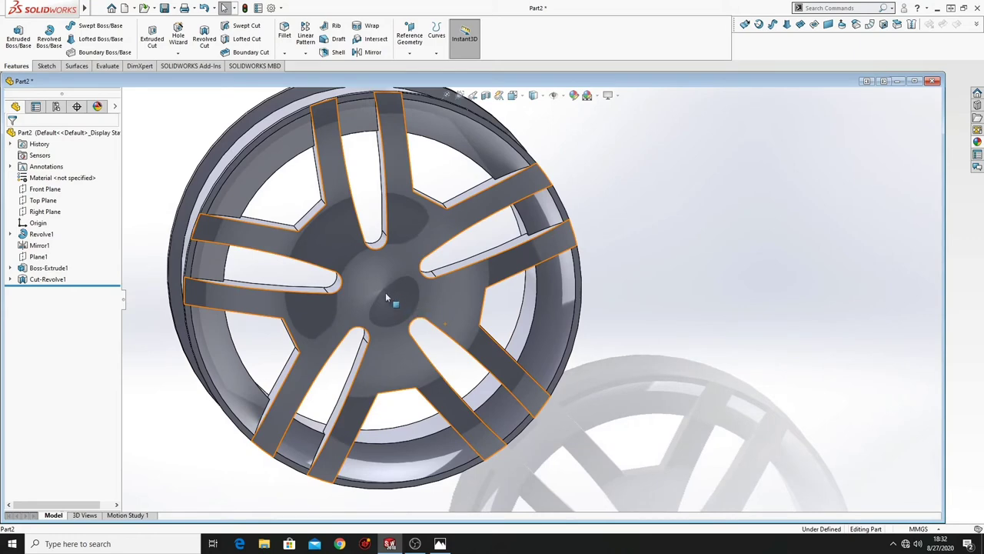
pyautogui.moveTo(238, 296); pyautogui.dragTo(233, 274, button='middle')
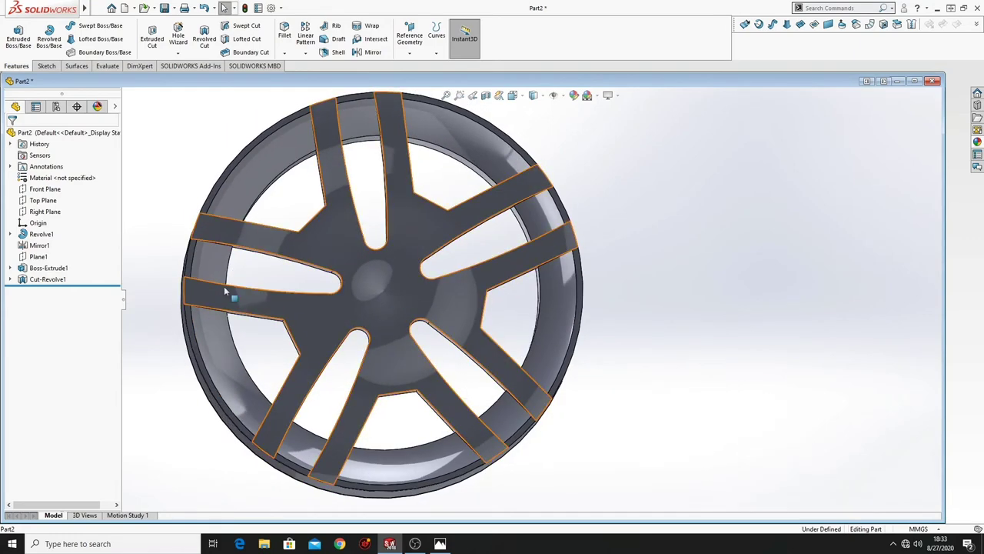
# Sketch a five-sided inscribed-circle polygon on the Front Plane, centred on the origin, with sides about 137 mm long
pyautogui.click(47, 190)
pyautogui.click(56, 175)
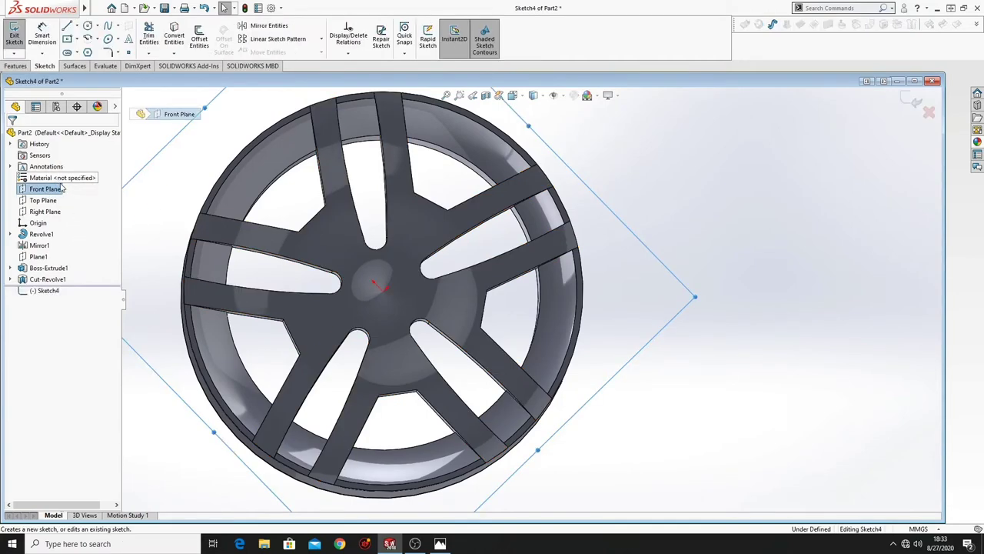
pyautogui.click(44, 290)
pyautogui.click(66, 275)
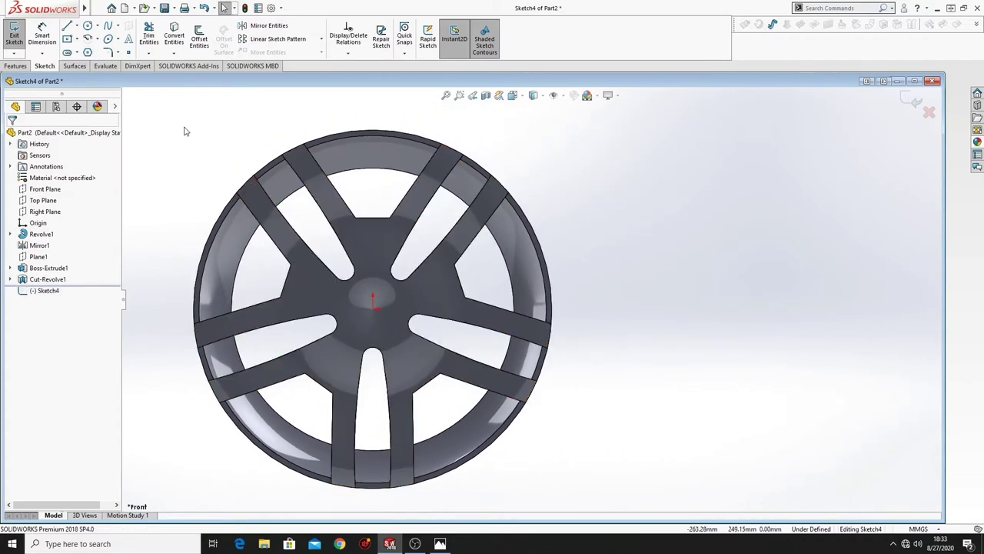
pyautogui.keyDown('ctrl'); pyautogui.moveTo(337, 244); pyautogui.dragTo(402, 249, button='middle'); pyautogui.keyUp('ctrl')
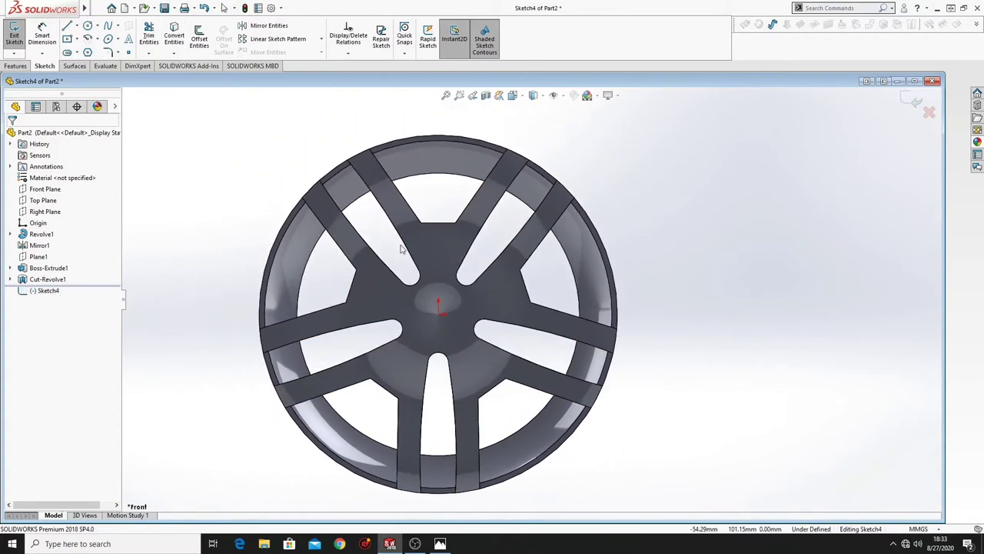
pyautogui.click(88, 52)
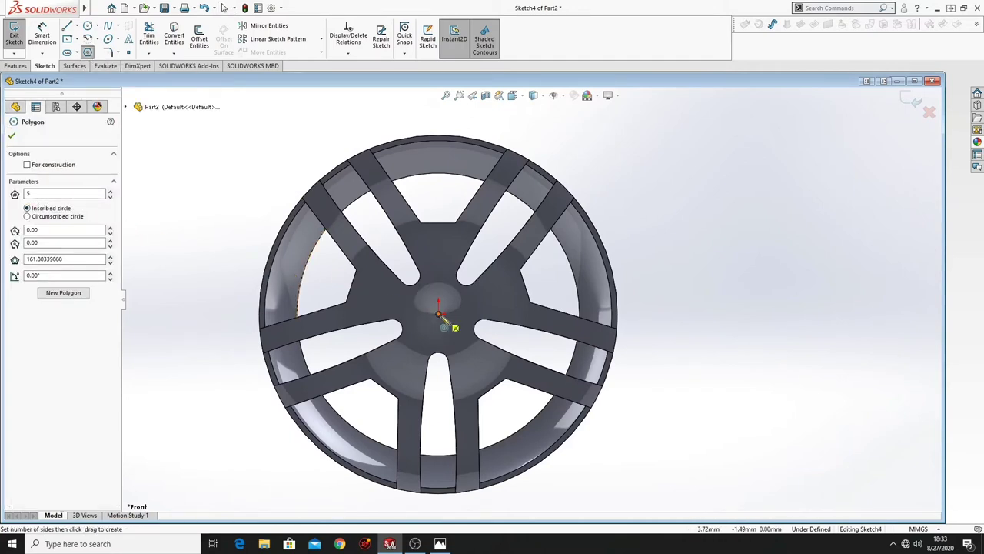
pyautogui.click(439, 314)
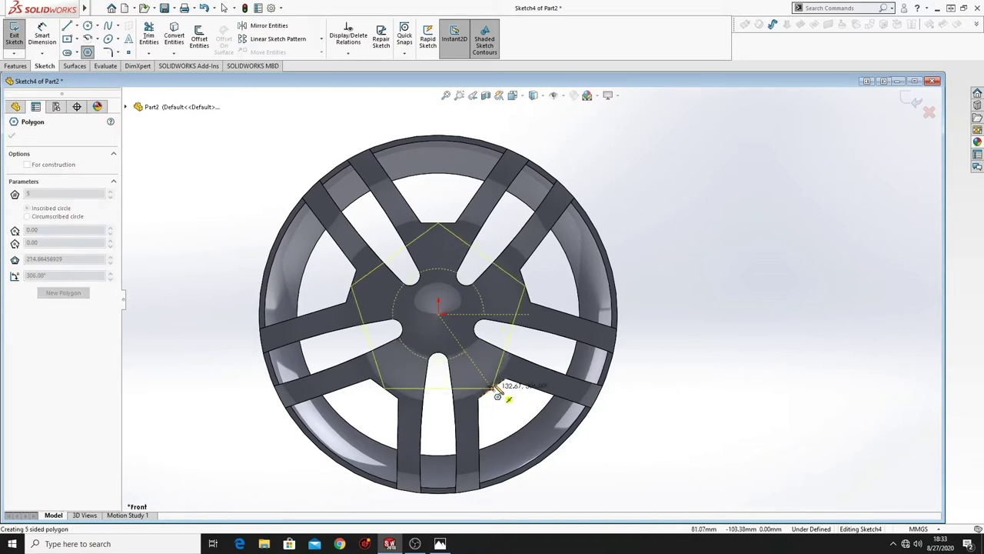
pyautogui.click(484, 382)
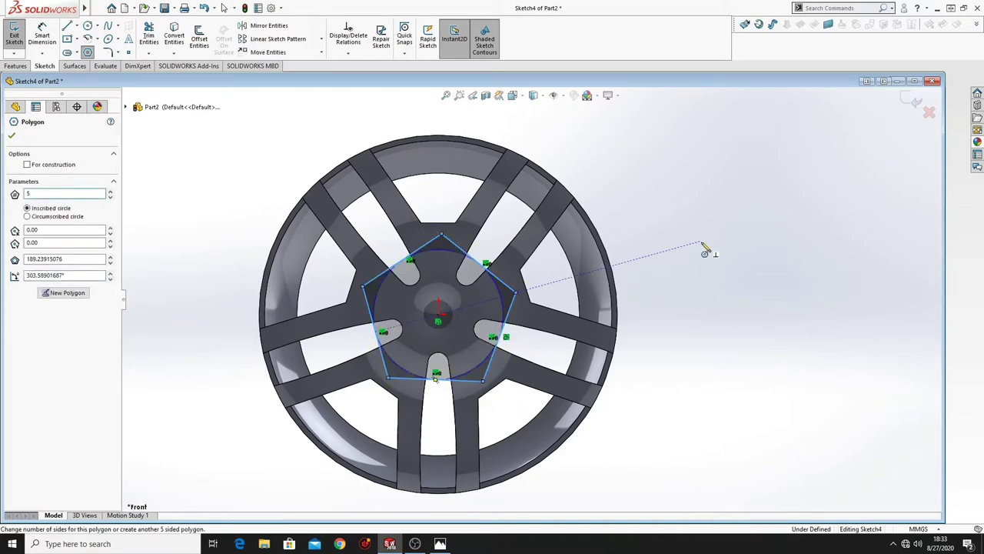
pyautogui.rightClick(708, 249)
pyautogui.click(708, 249)
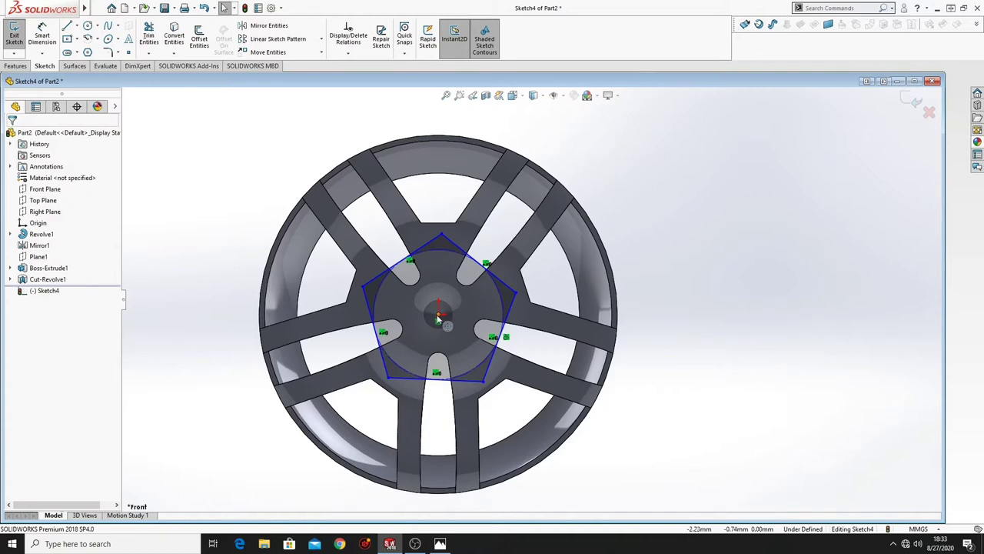
# Align the pentagon's top vertex vertically with its centre point
pyautogui.click(441, 310)
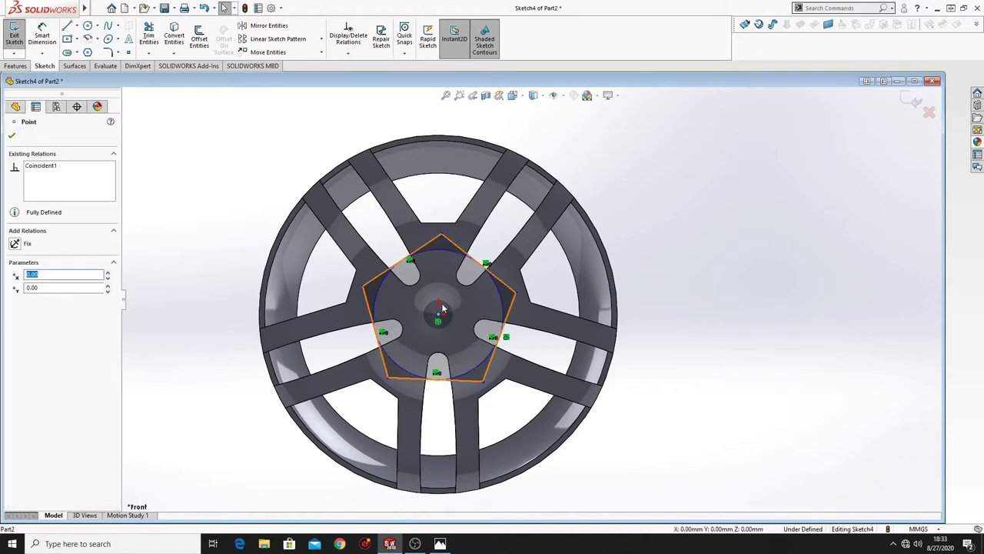
pyautogui.keyDown('ctrl'); pyautogui.click(442, 236); pyautogui.keyUp('ctrl')
pyautogui.click(489, 187)
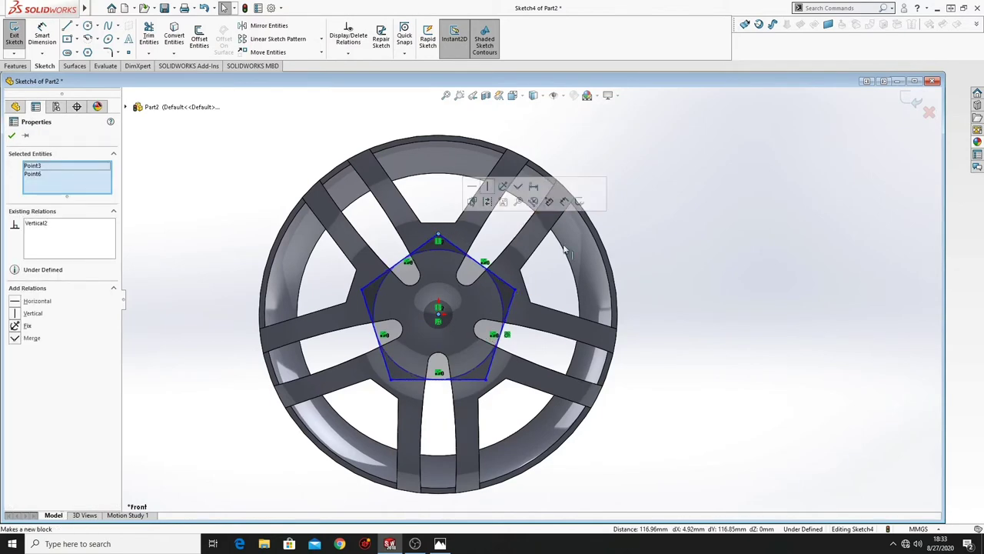
pyautogui.click(648, 297)
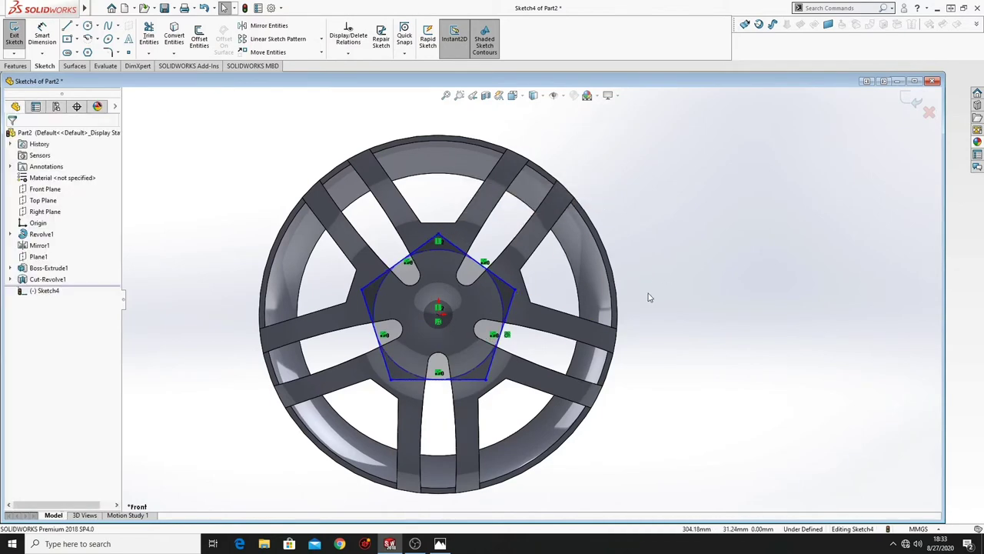
# Dimension the pentagon's upper left side to 130 mm
pyautogui.click(47, 51)
pyautogui.click(382, 271)
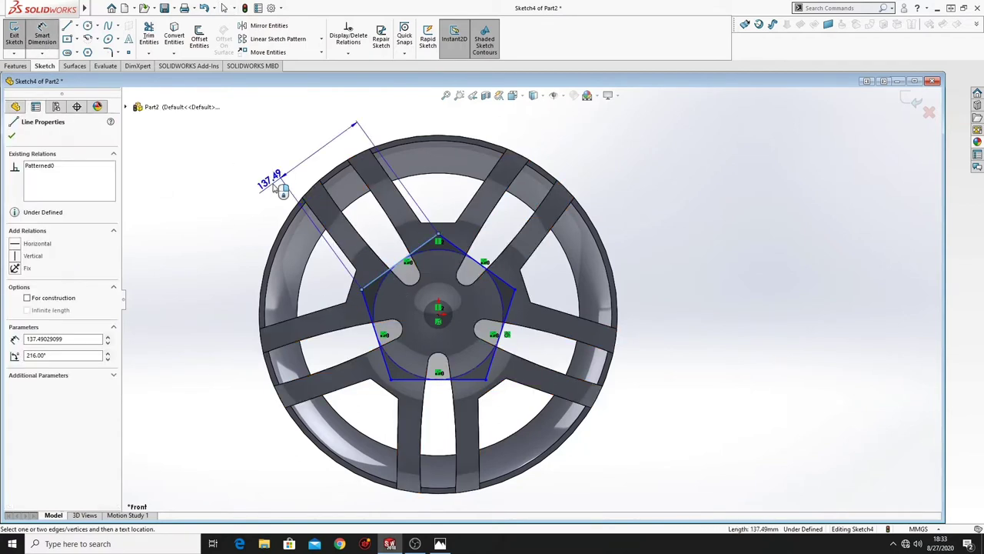
pyautogui.click(273, 183)
pyautogui.write('13')
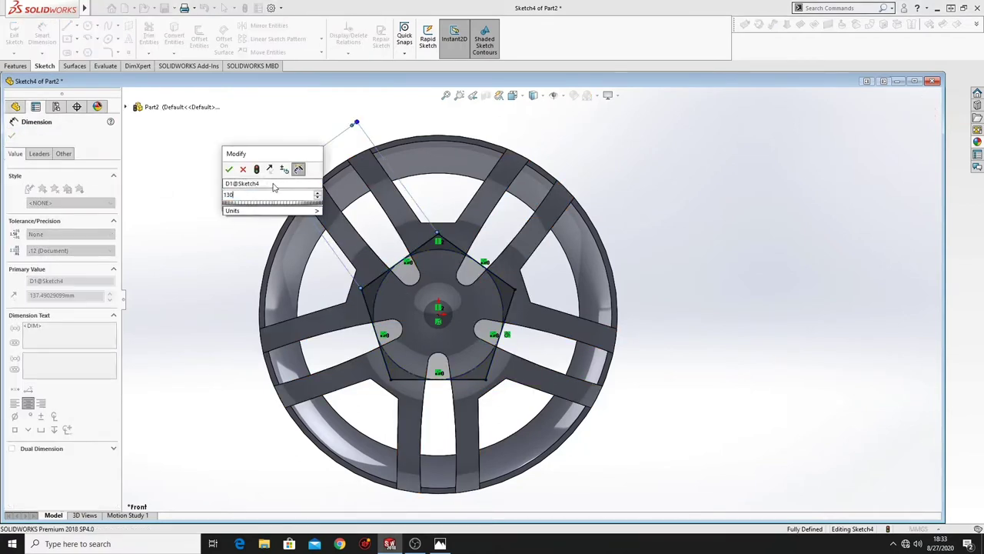
pyautogui.write('0')
pyautogui.press('Return')
pyautogui.rightClick(192, 231)
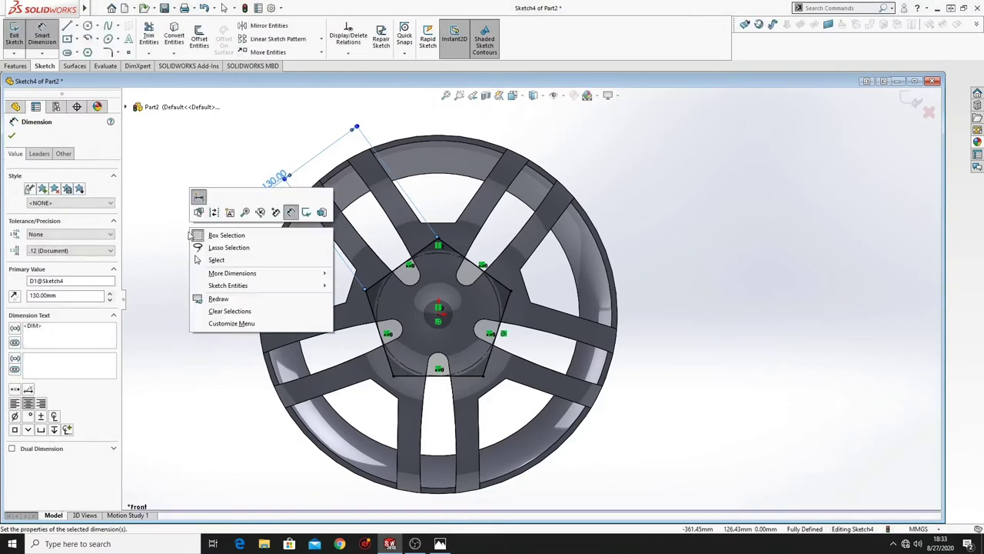
pyautogui.click(215, 260)
# Extrude the pentagon 50 mm in the reversed direction into the barrel, merged with the wheel, and inspect the hub
pyautogui.moveTo(216, 266)
pyautogui.mouseDown(button='middle')
pyautogui.moveTo(228, 274)
pyautogui.moveTo(296, 240)
pyautogui.moveTo(217, 270)
pyautogui.moveTo(323, 283)
pyautogui.moveTo(258, 286)
pyautogui.moveTo(257, 308)
pyautogui.moveTo(290, 345)
pyautogui.moveTo(304, 392)
pyautogui.moveTo(352, 399)
pyautogui.mouseUp(button='middle')
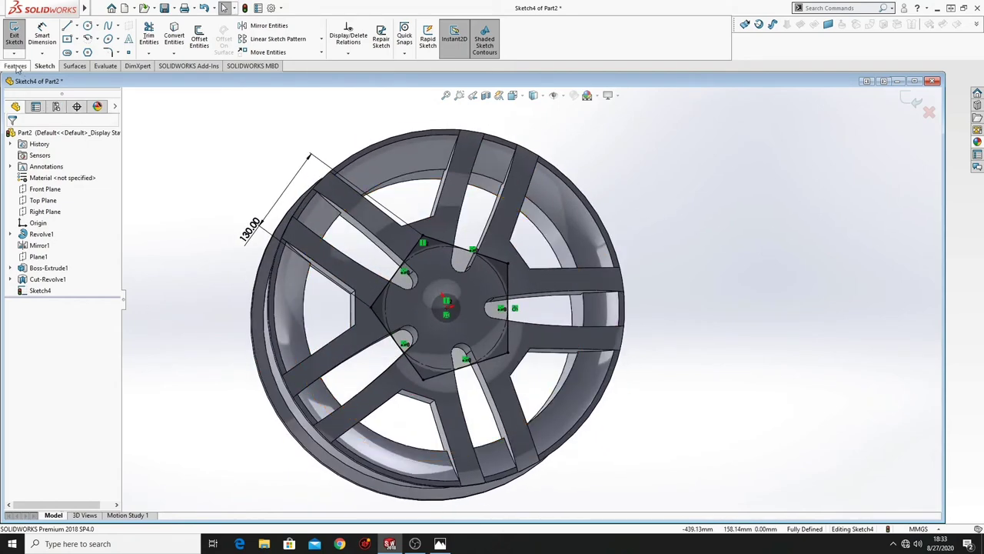
pyautogui.click(15, 66)
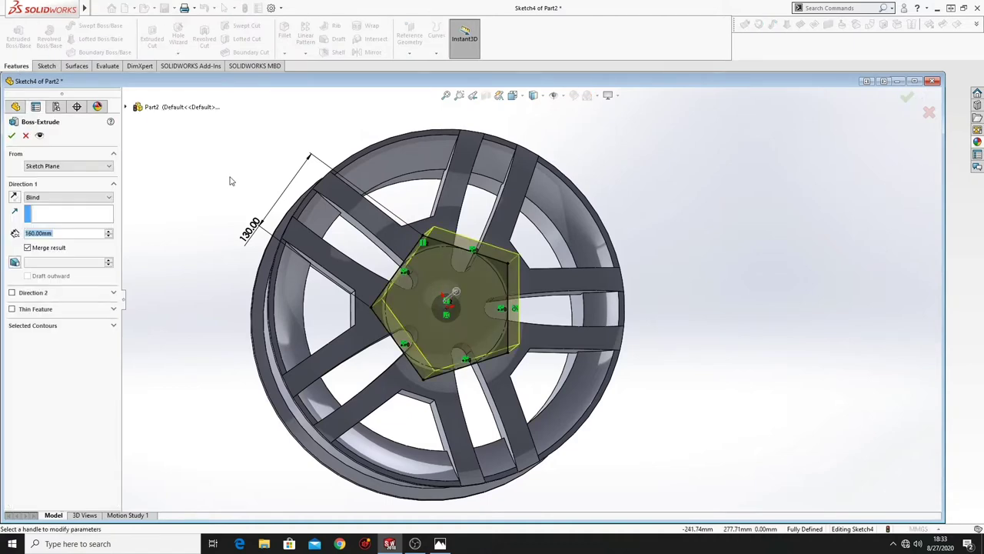
pyautogui.click(15, 199)
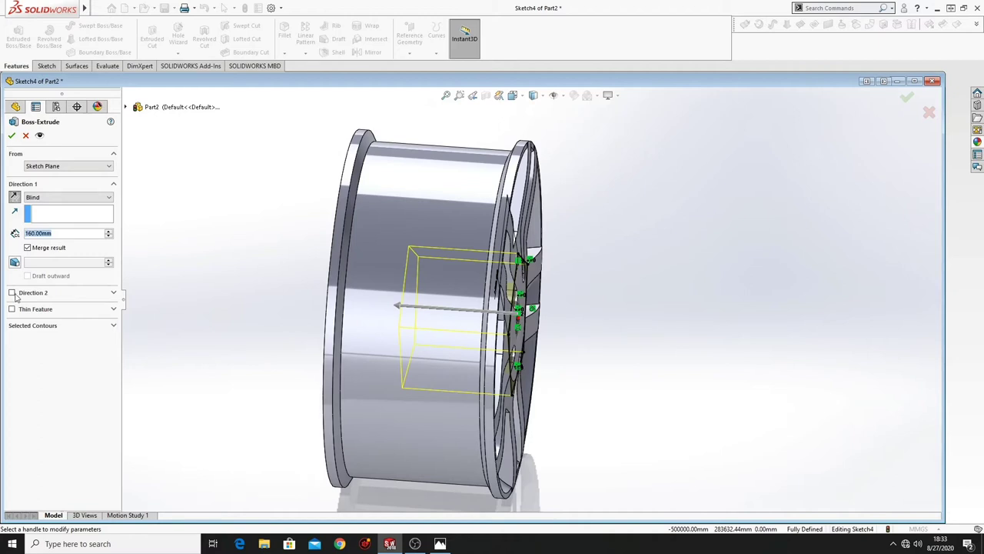
pyautogui.write('50')
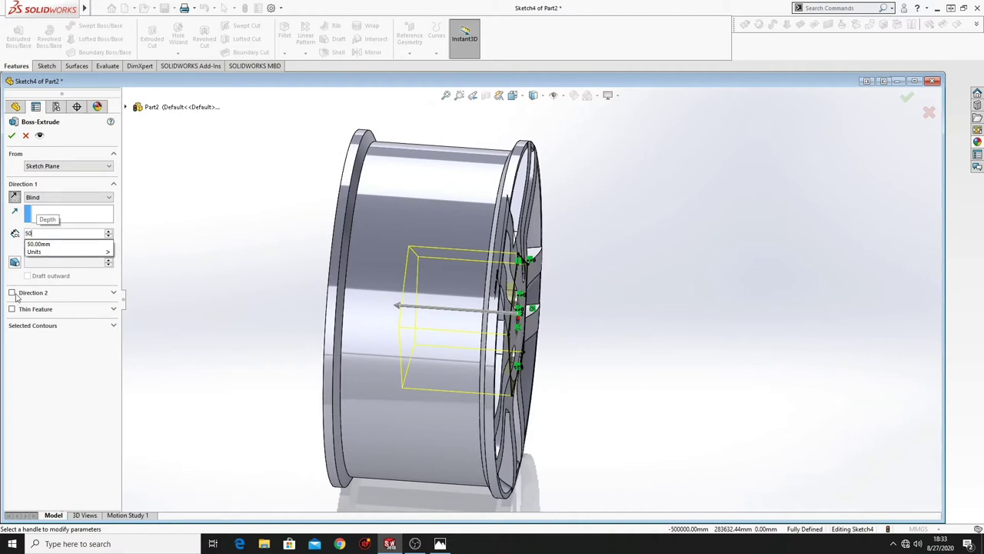
pyautogui.press('Return')
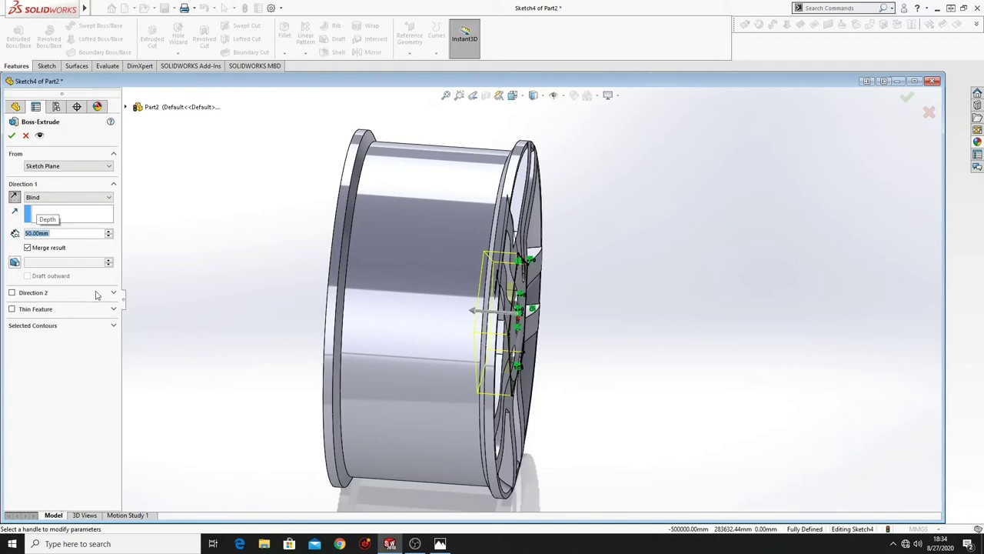
pyautogui.click(13, 139)
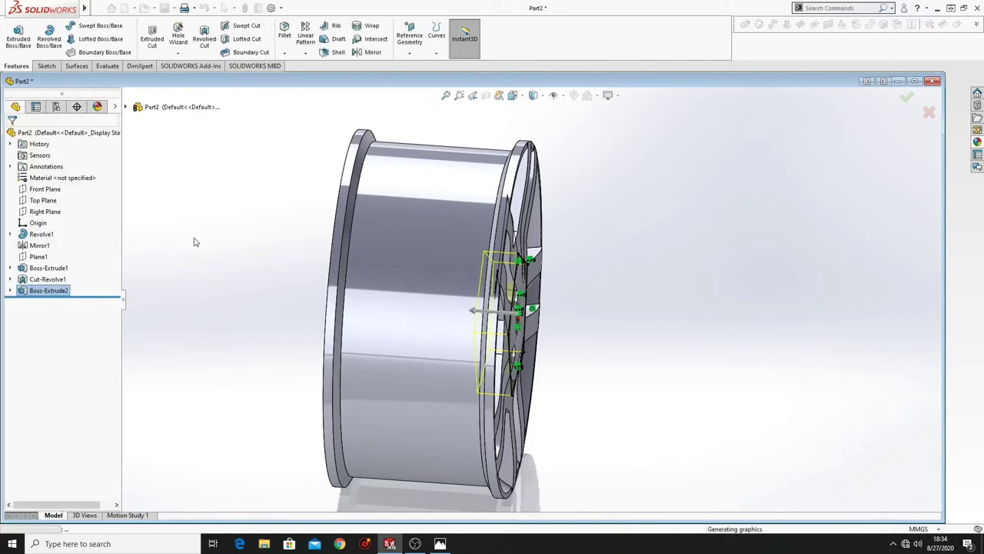
pyautogui.moveTo(332, 313); pyautogui.dragTo(215, 278, button='middle')
pyautogui.keyDown('ctrl'); pyautogui.moveTo(469, 314); pyautogui.dragTo(432, 408, button='middle'); pyautogui.keyUp('ctrl')
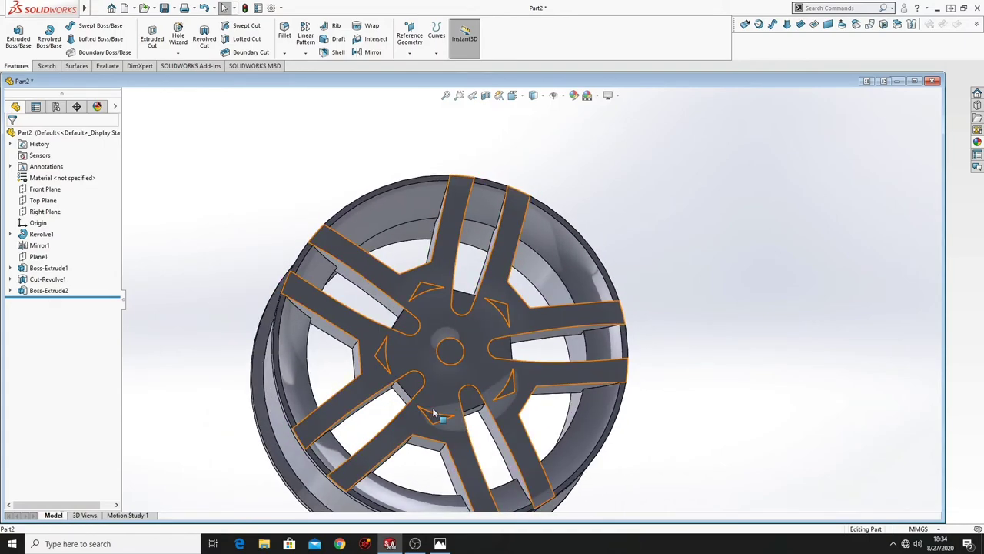
pyautogui.scroll(-5, 449, 357)
pyautogui.moveTo(416, 230); pyautogui.dragTo(438, 257, button='middle')
pyautogui.scroll(4, 463, 278)
pyautogui.moveTo(492, 305); pyautogui.dragTo(449, 302, button='middle')
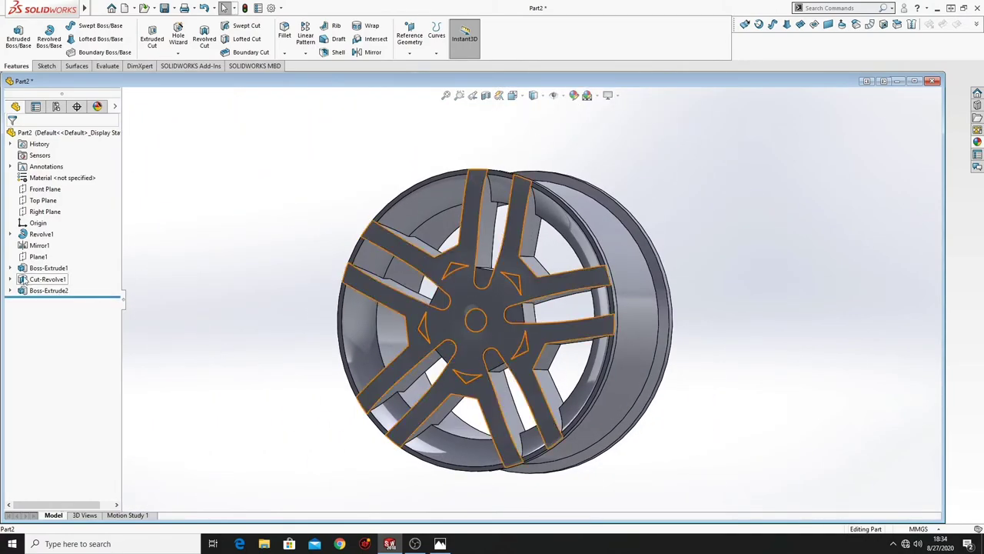
# Reopen the revolved cut's sketch normal to its plane and shift the spline profile outward from the front lip
pyautogui.click(46, 281)
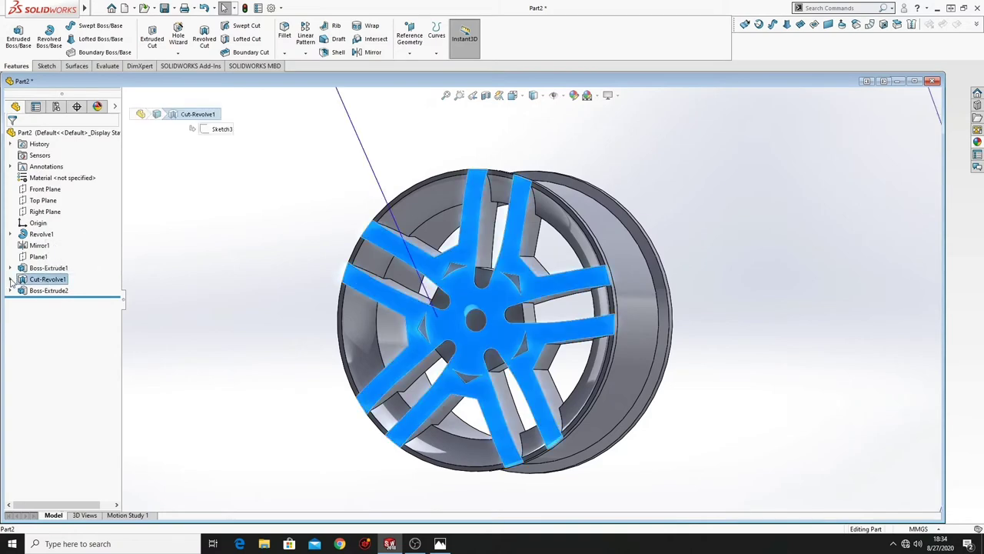
pyautogui.click(10, 279)
pyautogui.click(56, 291)
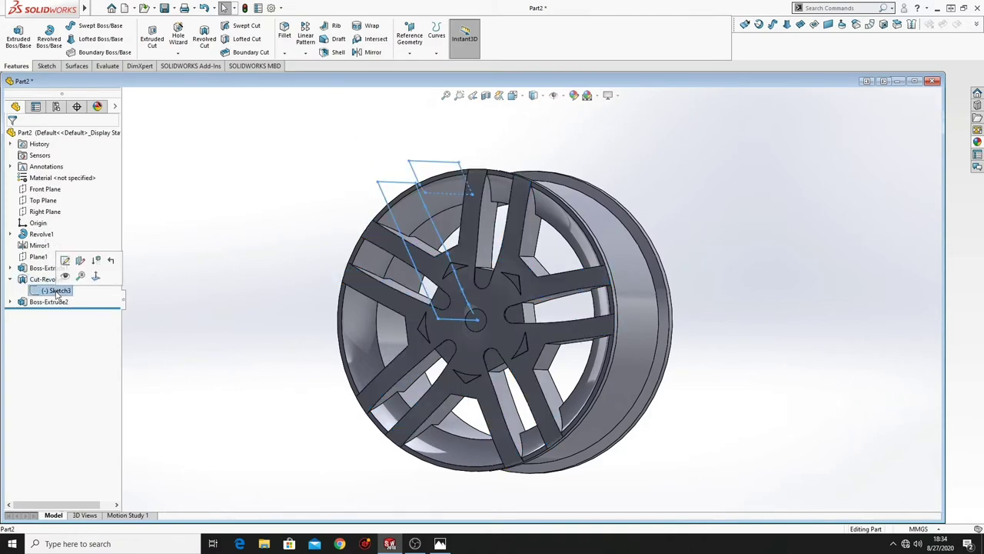
pyautogui.click(67, 261)
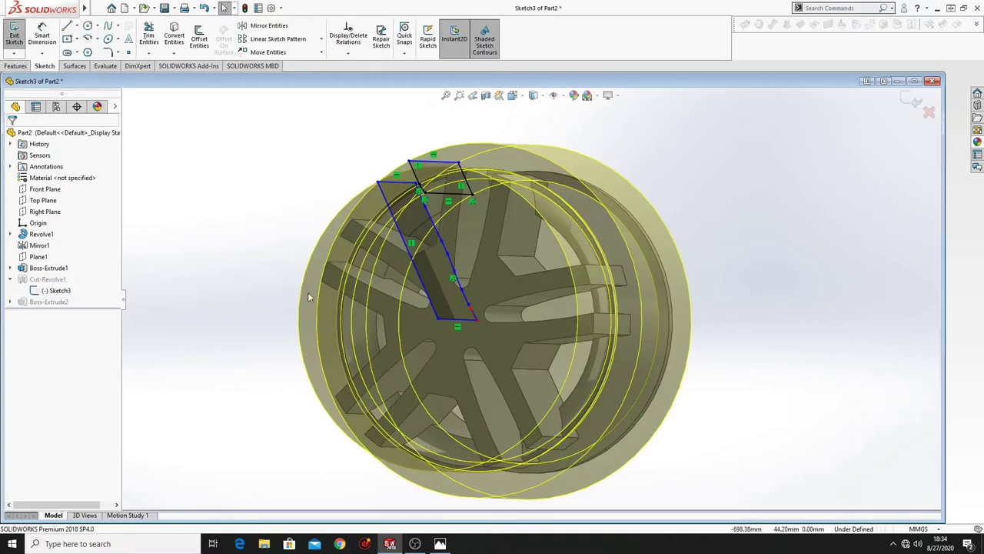
pyautogui.click(63, 292)
pyautogui.click(88, 278)
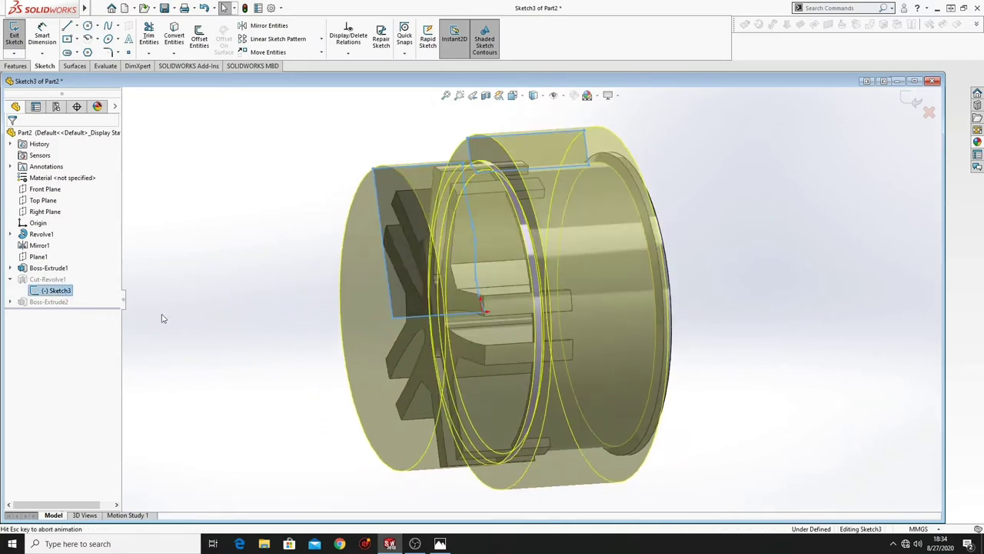
pyautogui.scroll(-3, 485, 287)
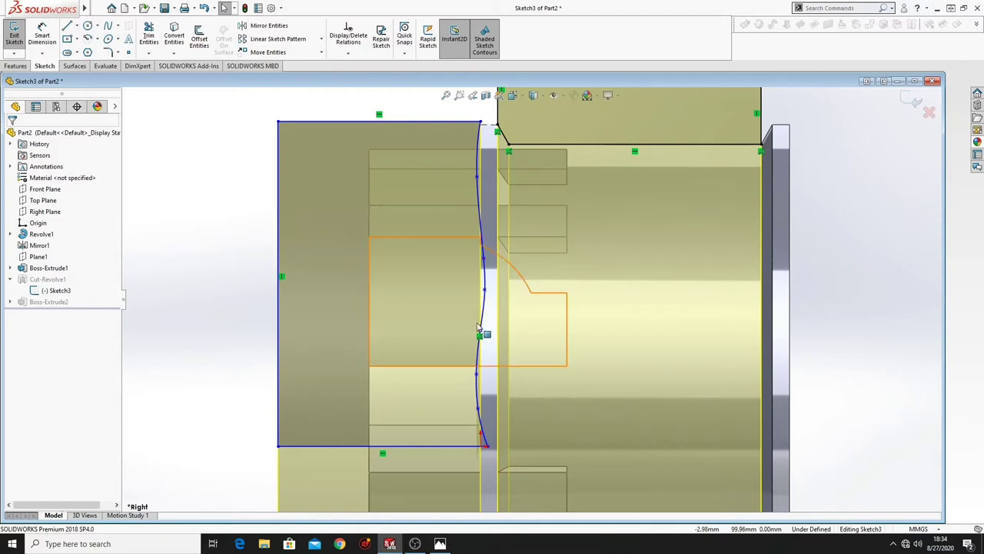
pyautogui.moveTo(480, 333); pyautogui.dragTo(460, 316)
pyautogui.click(475, 375)
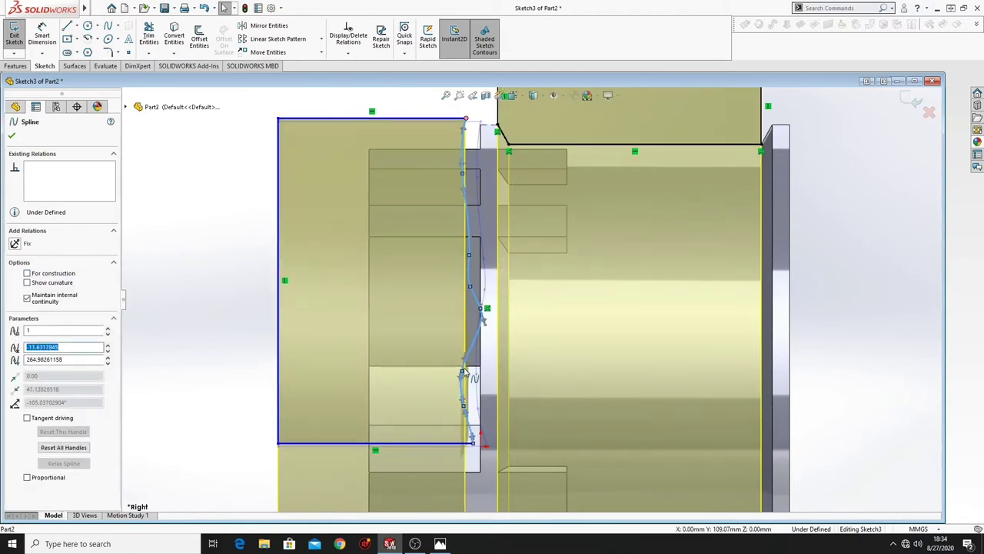
# Move the cut-revolve profile's spline so its first point lies at about X -1.3, Y 262.9, and exit the sketch
pyautogui.moveTo(475, 374); pyautogui.dragTo(475, 375)
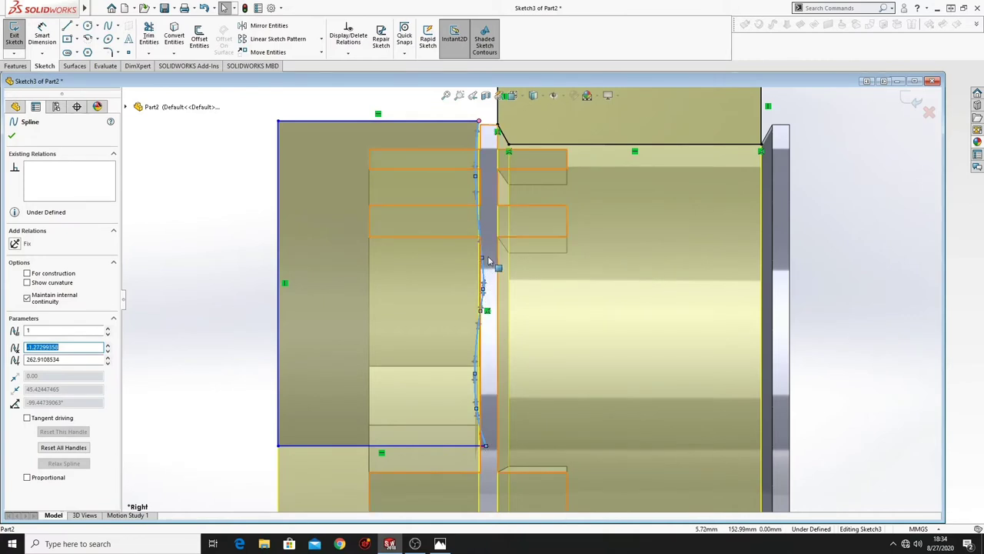
pyautogui.click(228, 257)
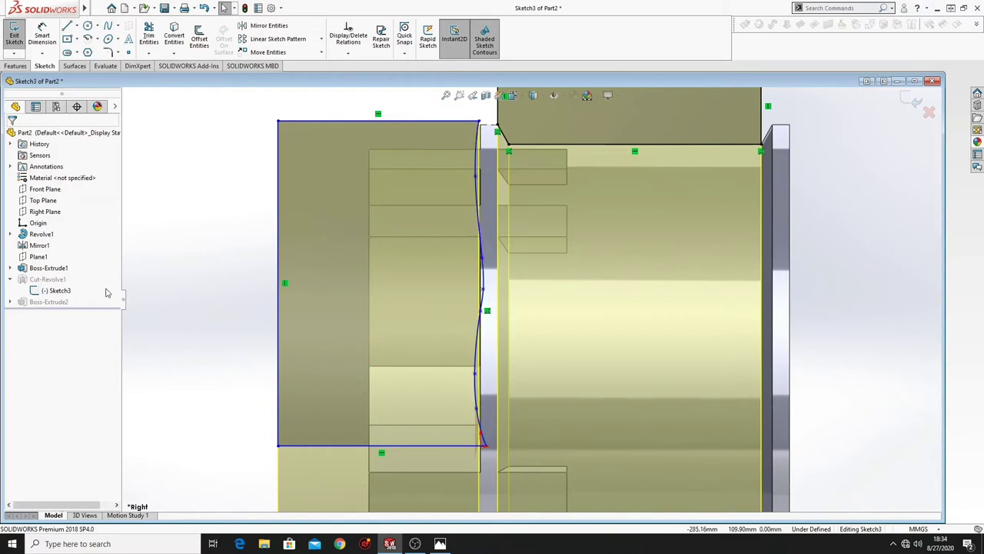
pyautogui.click(14, 35)
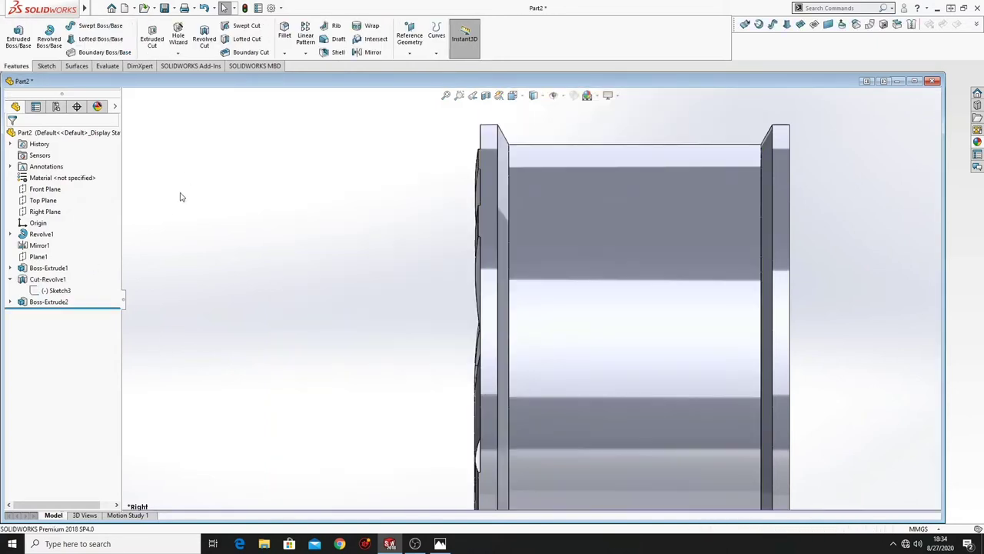
pyautogui.moveTo(276, 291); pyautogui.dragTo(364, 317, button='middle')
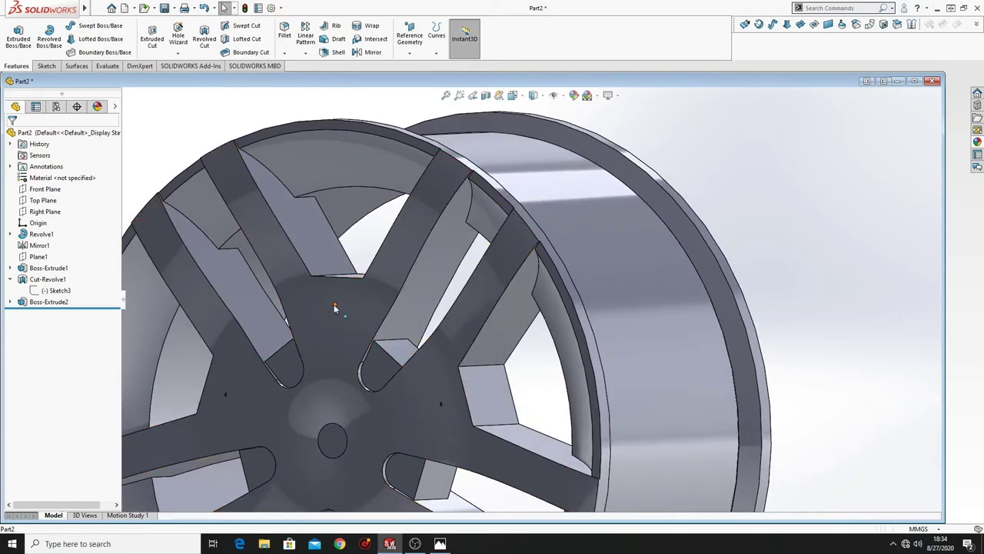
# Reopen the cut-revolve sketch and delete the two middle spline points at about Y 152.5 and Y 109.5
pyautogui.click(55, 289)
pyautogui.click(61, 261)
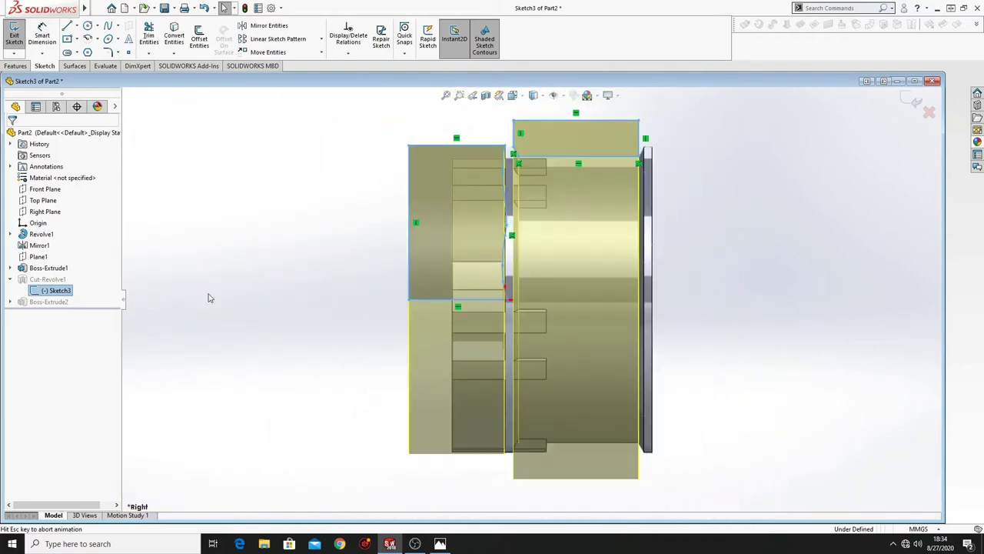
pyautogui.scroll(-4, 470, 260)
pyautogui.keyDown('ctrl'); pyautogui.moveTo(561, 253); pyautogui.dragTo(506, 383, button='middle'); pyautogui.keyUp('ctrl')
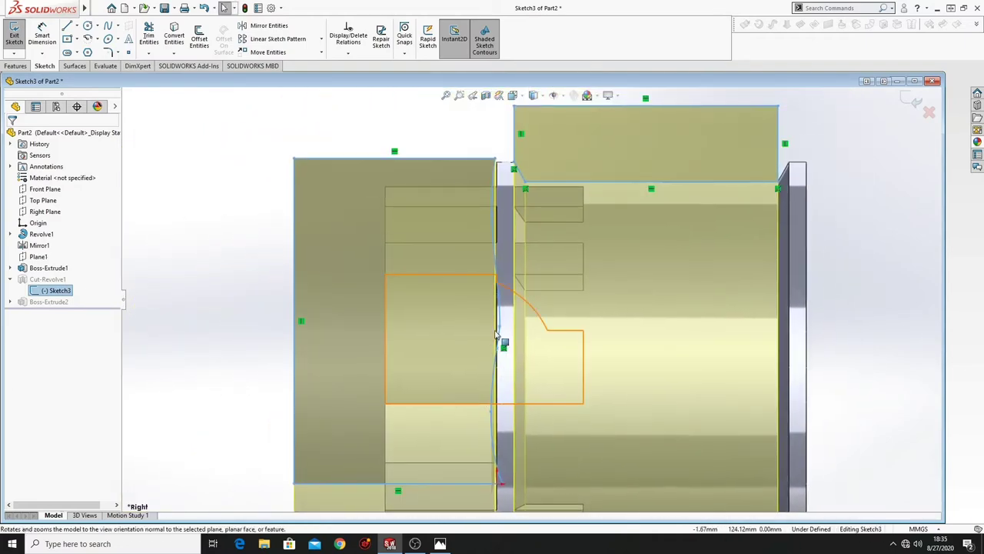
pyautogui.rightClick(498, 299)
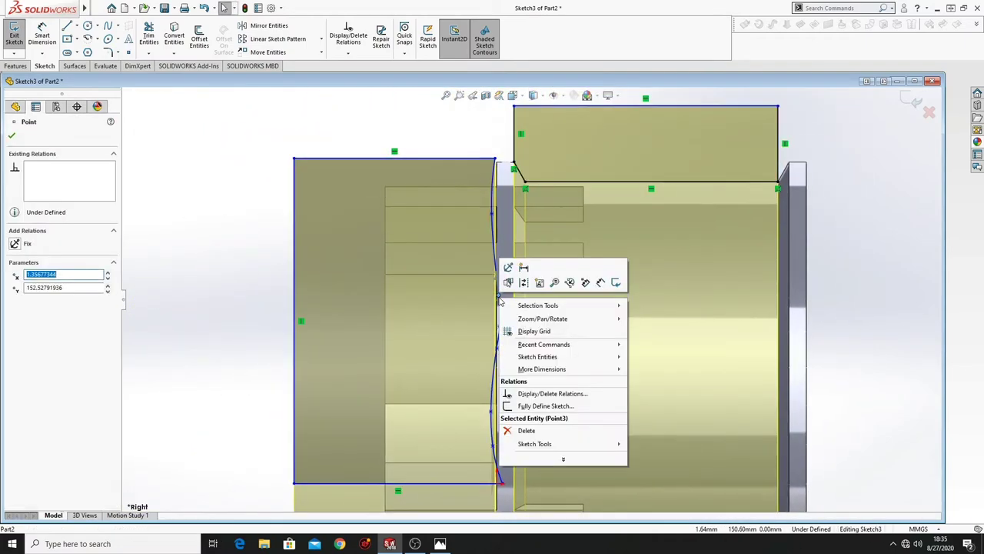
pyautogui.click(529, 429)
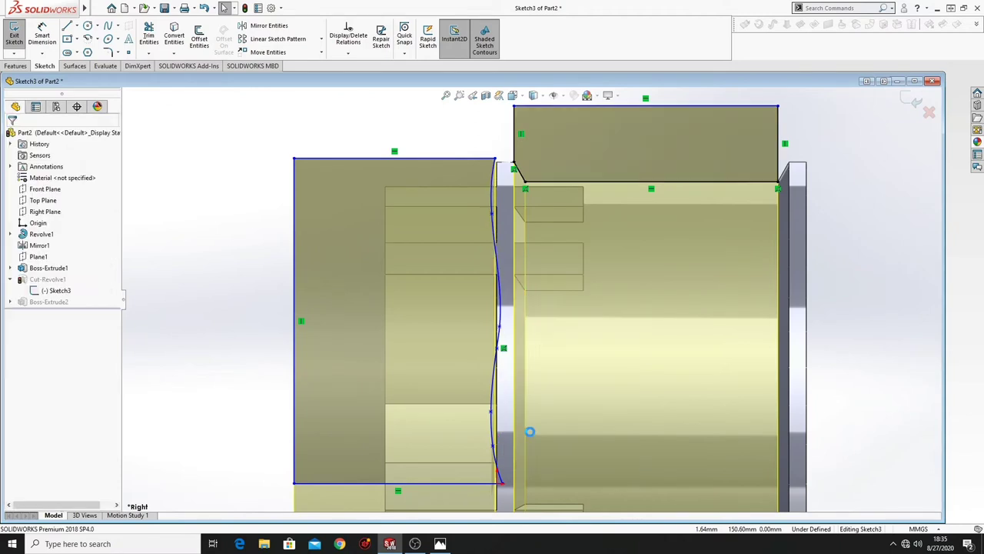
pyautogui.rightClick(497, 352)
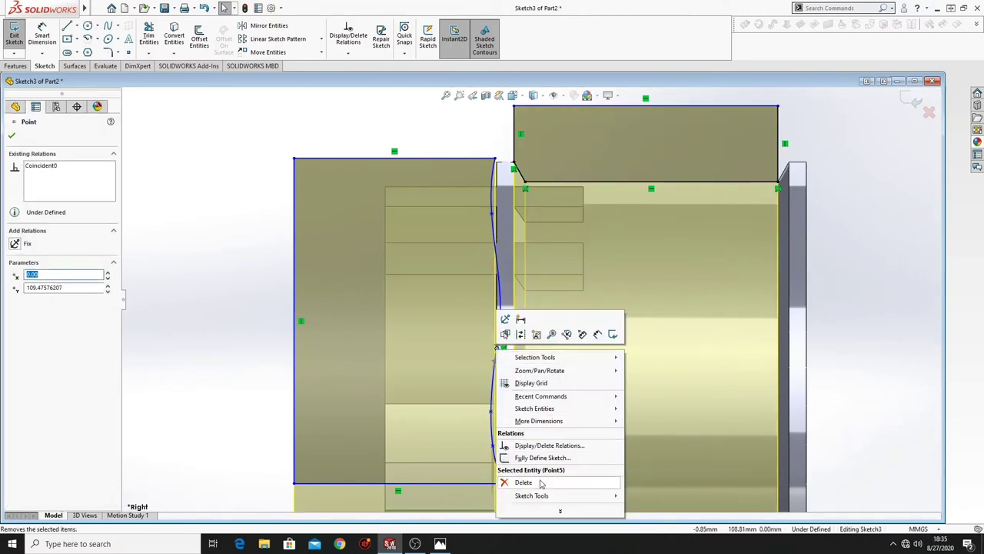
pyautogui.click(538, 480)
# Move the spline's two middle points to about X 4.1, Y 136.1 and X -3.7, Y 92.7, and exit the sketch
pyautogui.click(498, 315)
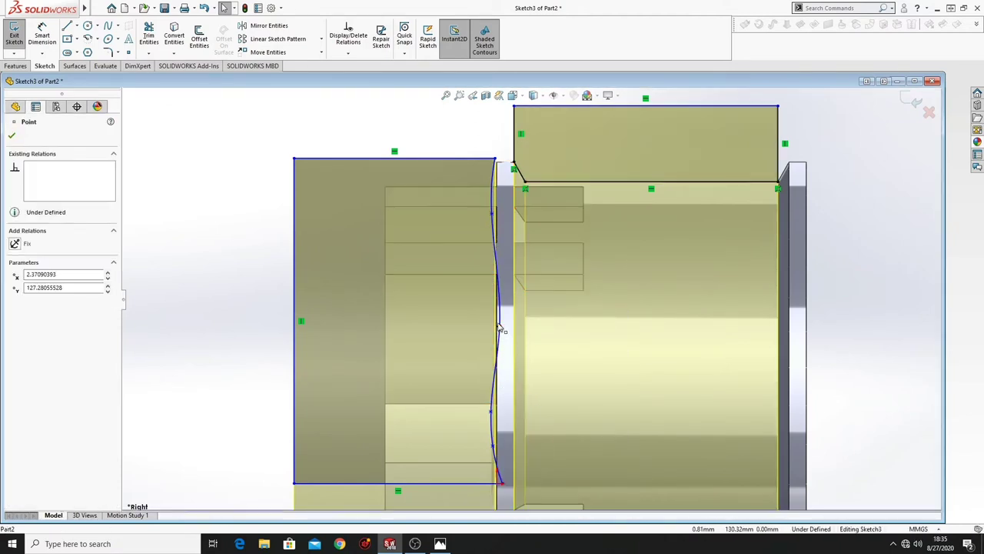
pyautogui.moveTo(498, 315); pyautogui.dragTo(502, 314)
pyautogui.moveTo(491, 413); pyautogui.dragTo(493, 372)
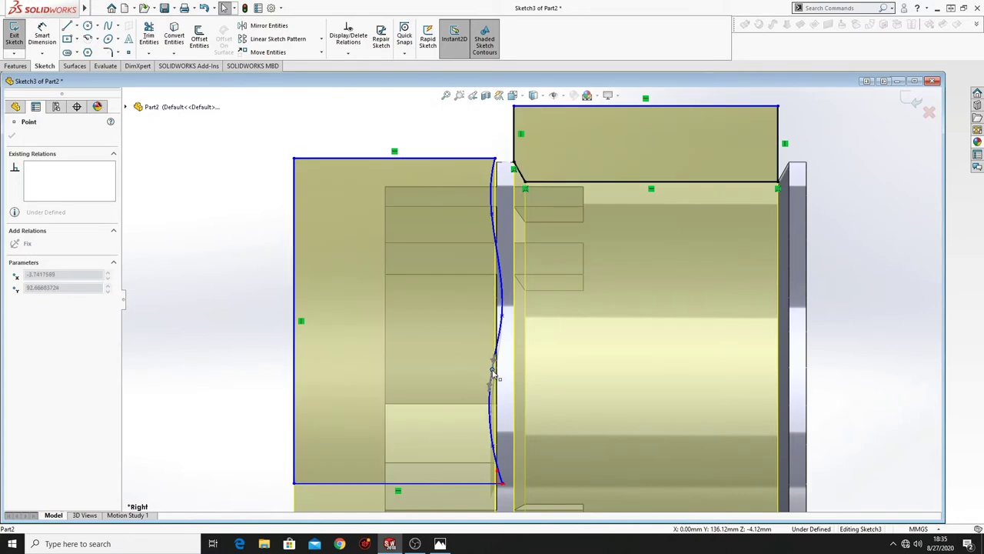
pyautogui.click(238, 264)
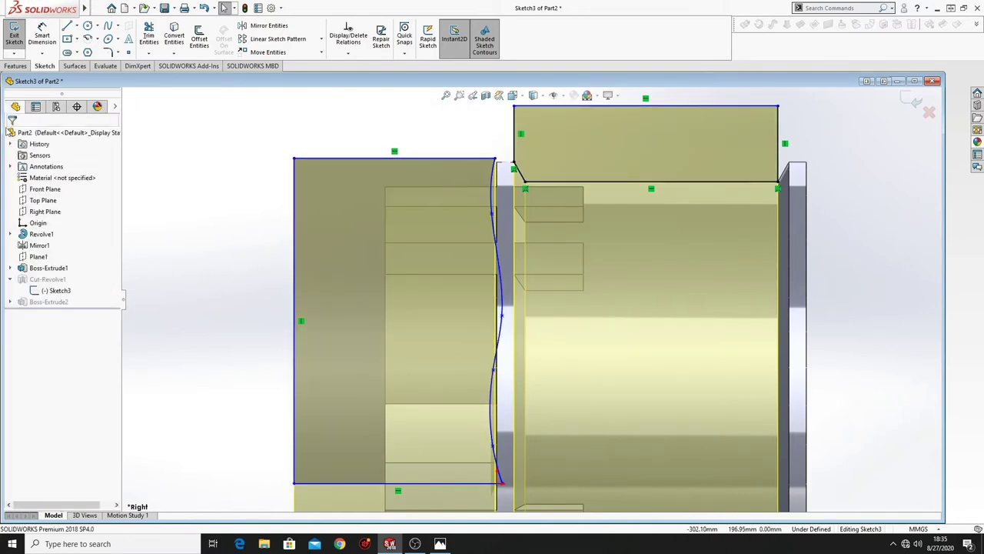
pyautogui.click(14, 37)
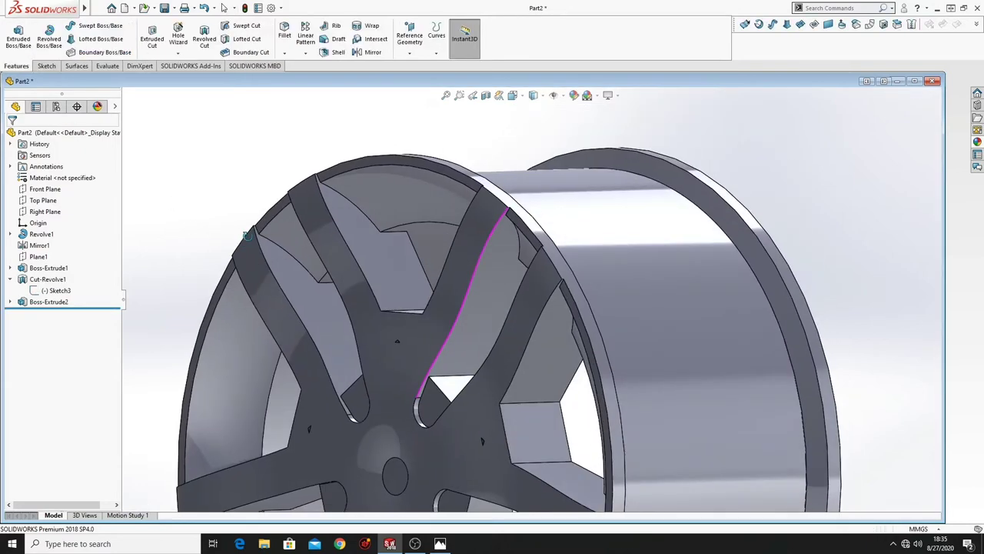
# In the cut-revolve sketch, raise the spline's two middle points to about X 3.2, Y 158.3 and X -3.4, Y 106.6, and exit
pyautogui.click(59, 290)
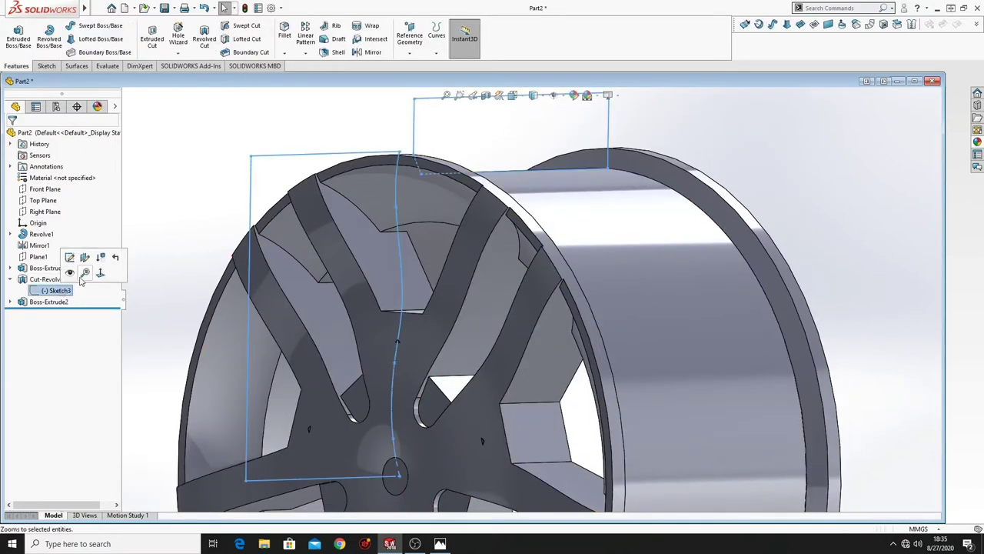
pyautogui.click(70, 258)
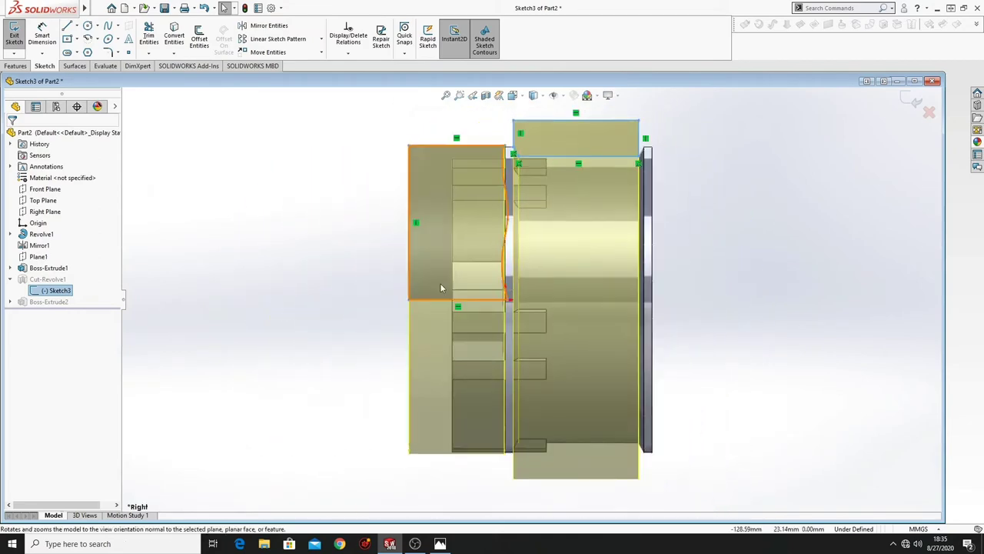
pyautogui.scroll(-4, 500, 245)
pyautogui.keyDown('ctrl'); pyautogui.moveTo(544, 232); pyautogui.dragTo(485, 370, button='middle'); pyautogui.keyUp('ctrl')
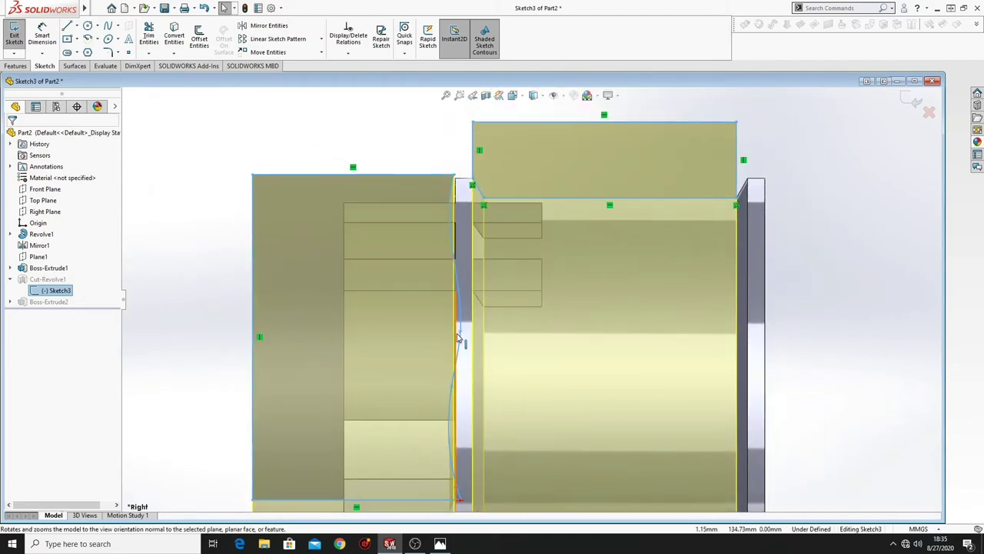
pyautogui.moveTo(460, 334); pyautogui.dragTo(460, 304)
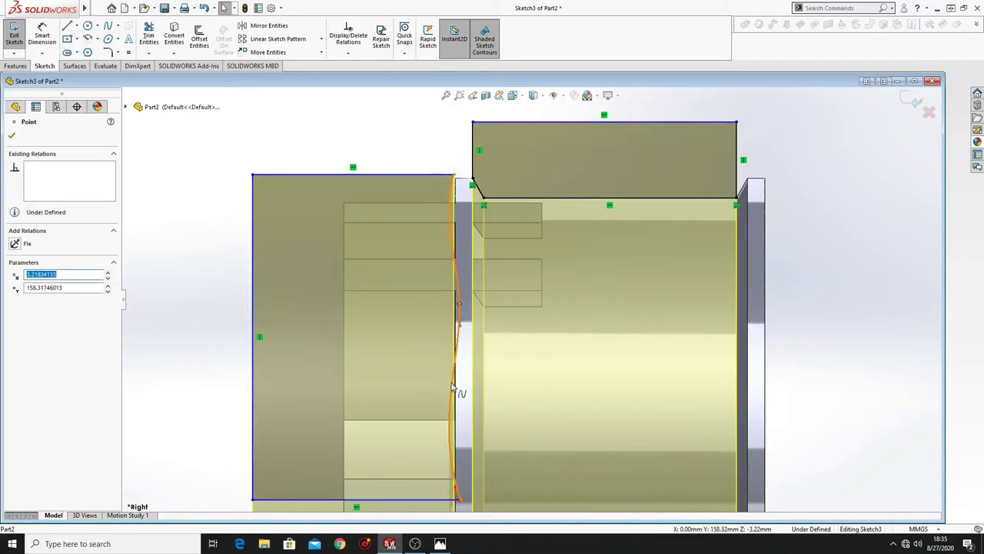
pyautogui.moveTo(452, 387); pyautogui.dragTo(451, 368)
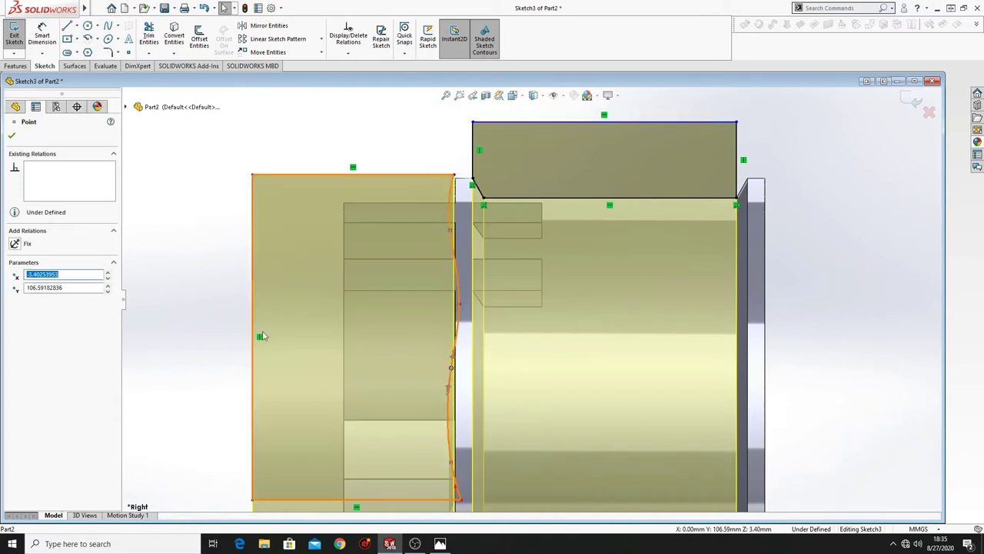
pyautogui.click(12, 136)
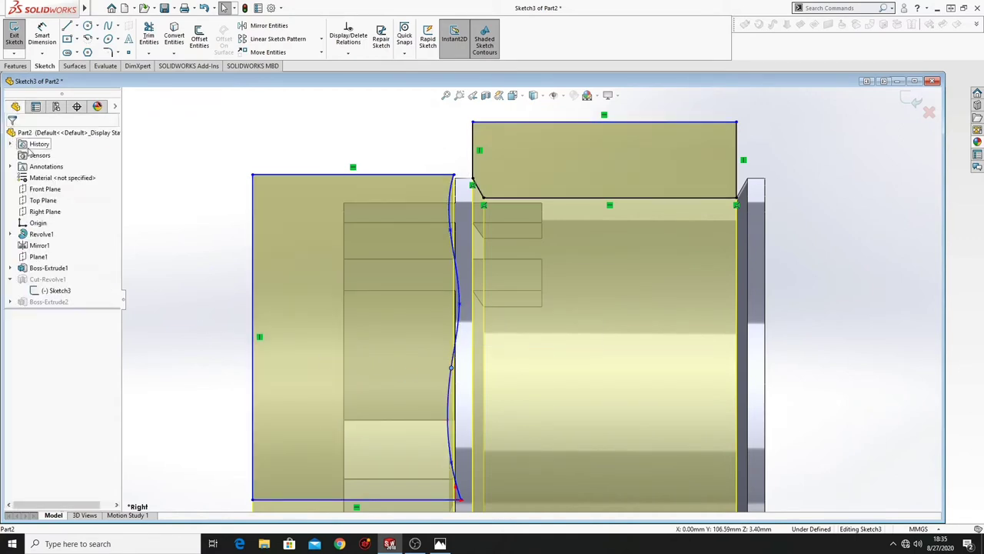
pyautogui.click(12, 42)
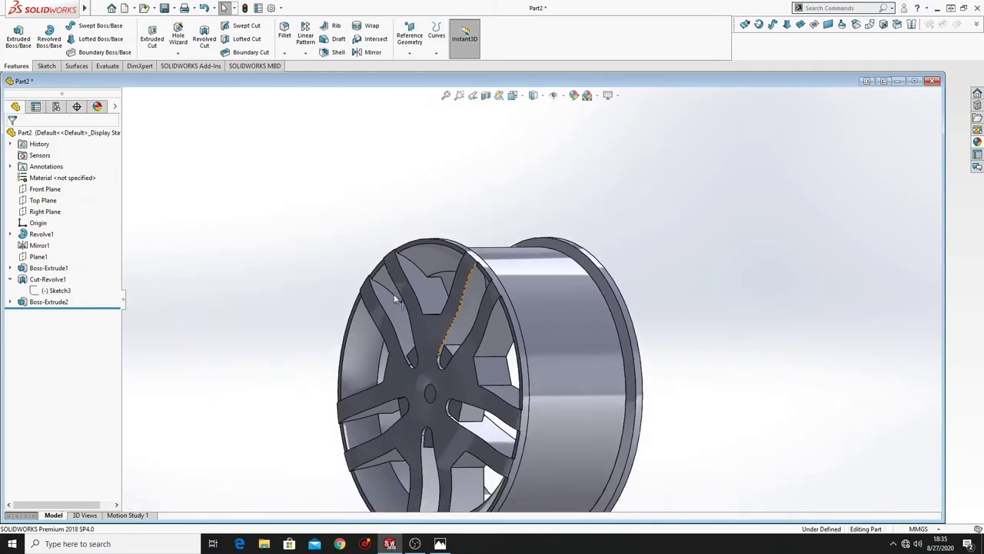
# Start a new sketch on the small circular face at the centre of the wheel hub
pyautogui.moveTo(394, 298); pyautogui.dragTo(522, 357, button='middle')
pyautogui.scroll(-4, 524, 360)
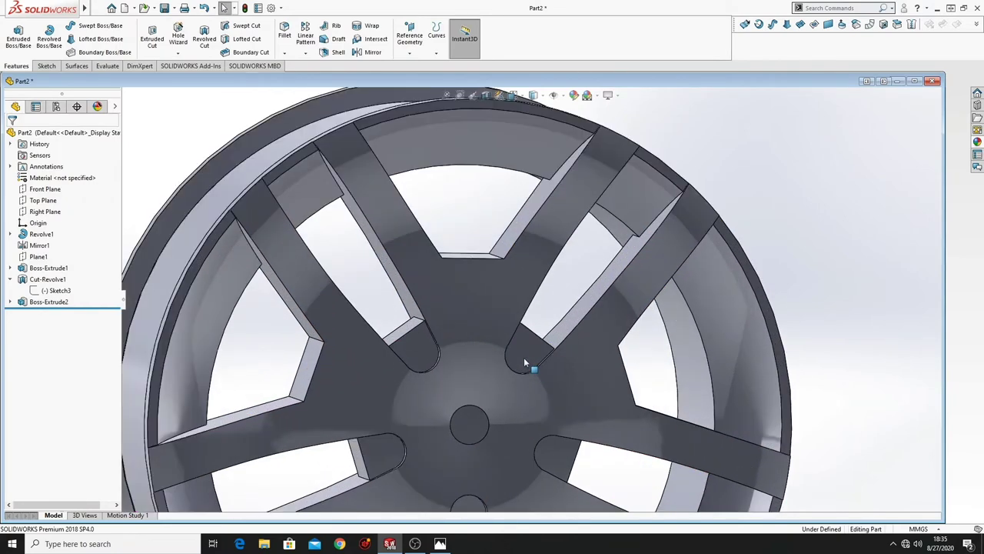
pyautogui.scroll(4, 462, 369)
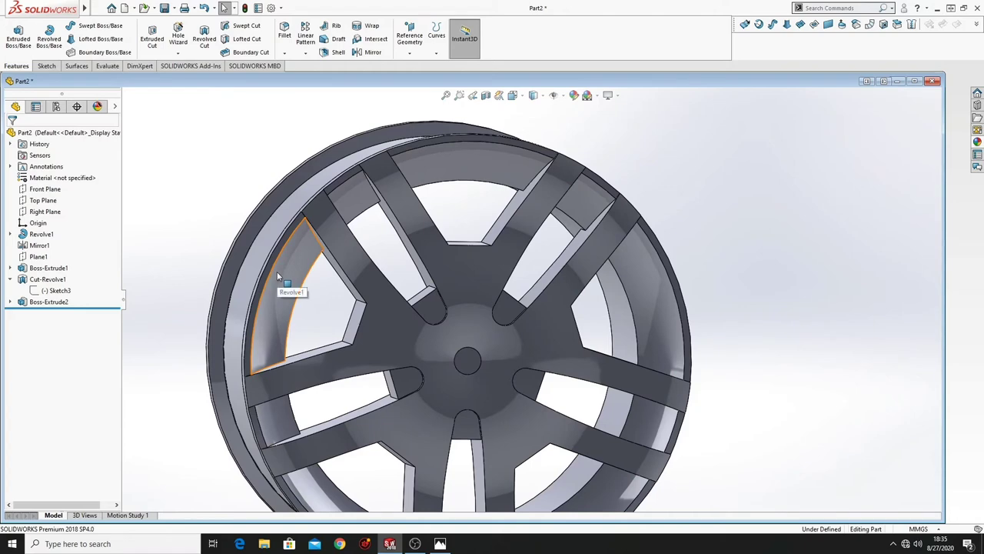
pyautogui.moveTo(277, 276); pyautogui.dragTo(472, 353, button='middle')
pyautogui.moveTo(466, 290); pyautogui.dragTo(474, 374, button='middle')
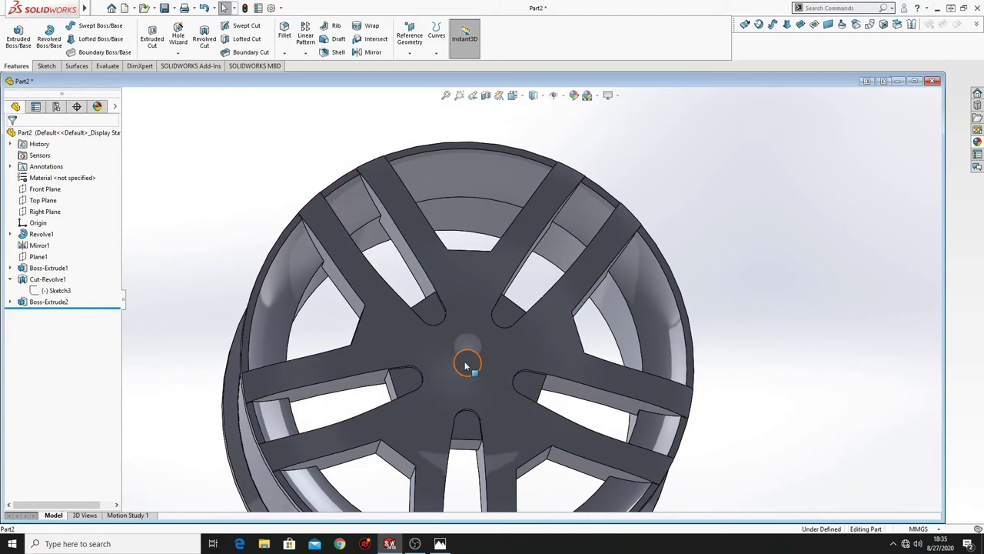
pyautogui.click(465, 366)
pyautogui.click(512, 333)
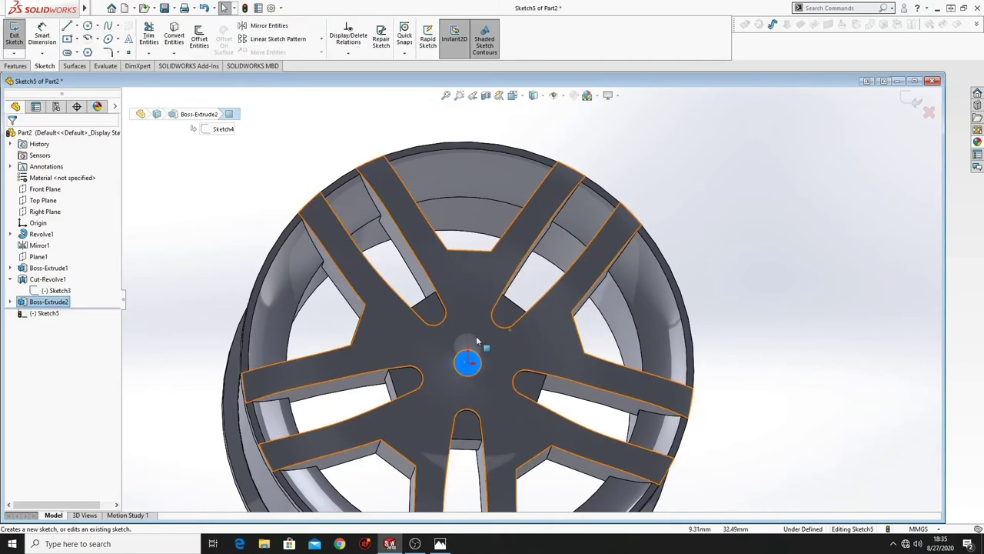
pyautogui.click(48, 314)
pyautogui.click(74, 298)
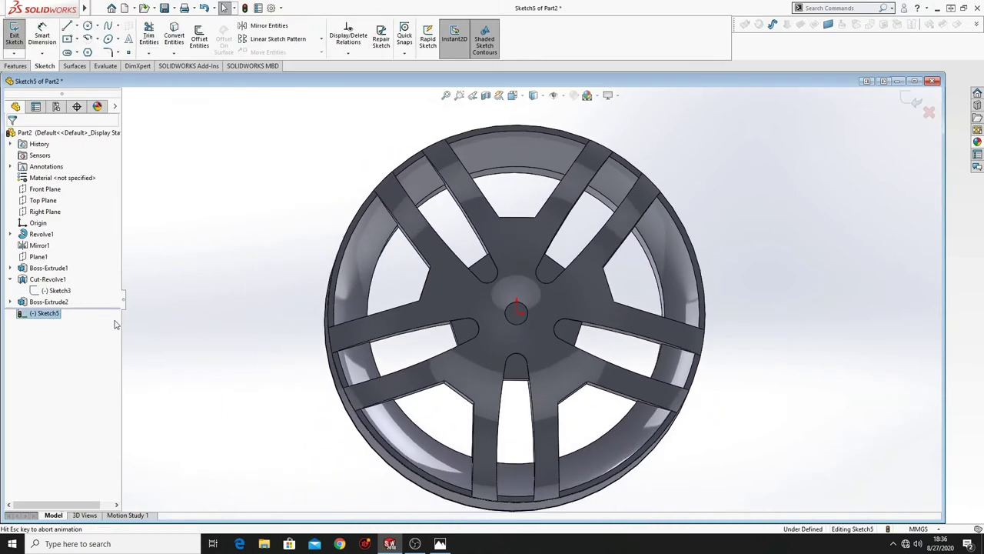
pyautogui.click(256, 281)
pyautogui.scroll(-3, 540, 296)
pyautogui.keyDown('ctrl'); pyautogui.moveTo(539, 298); pyautogui.dragTo(433, 339, button='middle'); pyautogui.keyUp('ctrl')
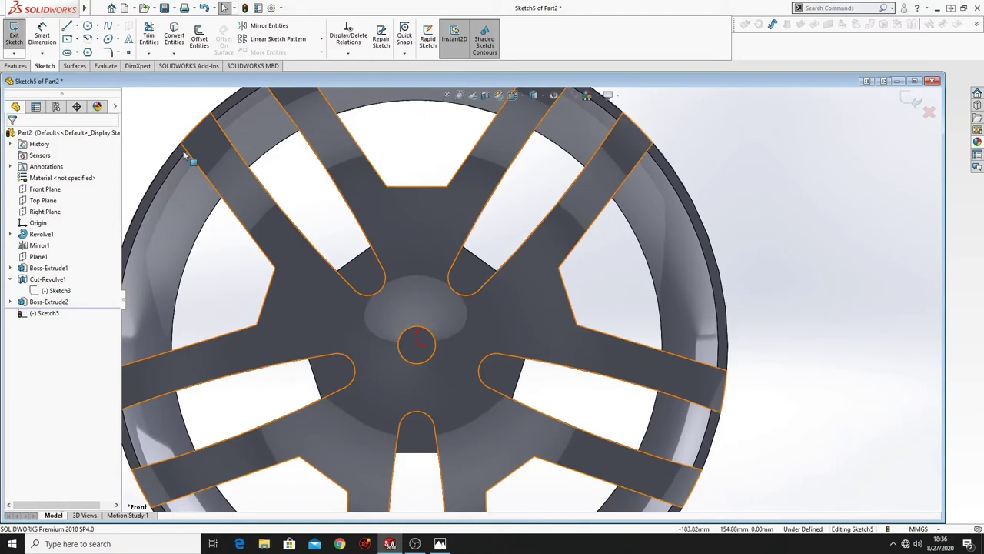
# Sketch a circle of about 55.5 mm radius around the centre of the hub
pyautogui.click(88, 27)
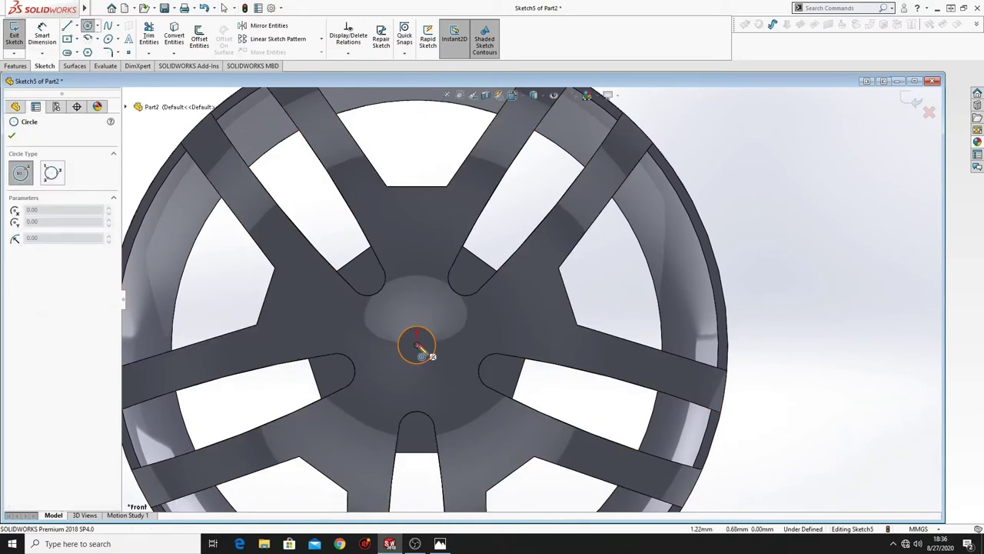
pyautogui.click(416, 343)
pyautogui.click(460, 393)
pyautogui.rightClick(138, 165)
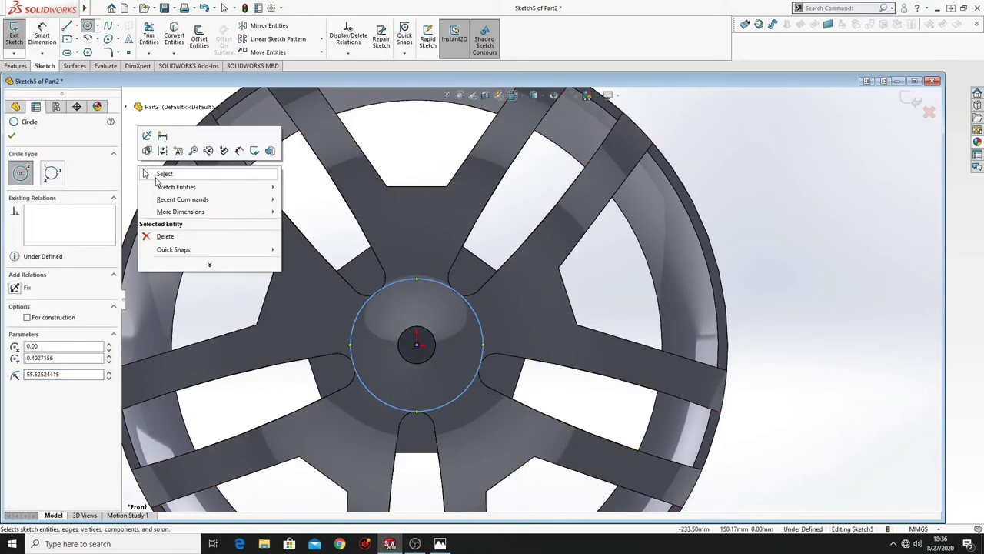
pyautogui.click(156, 170)
# Dimension the hub circle with a diameter of 110 mm
pyautogui.click(43, 35)
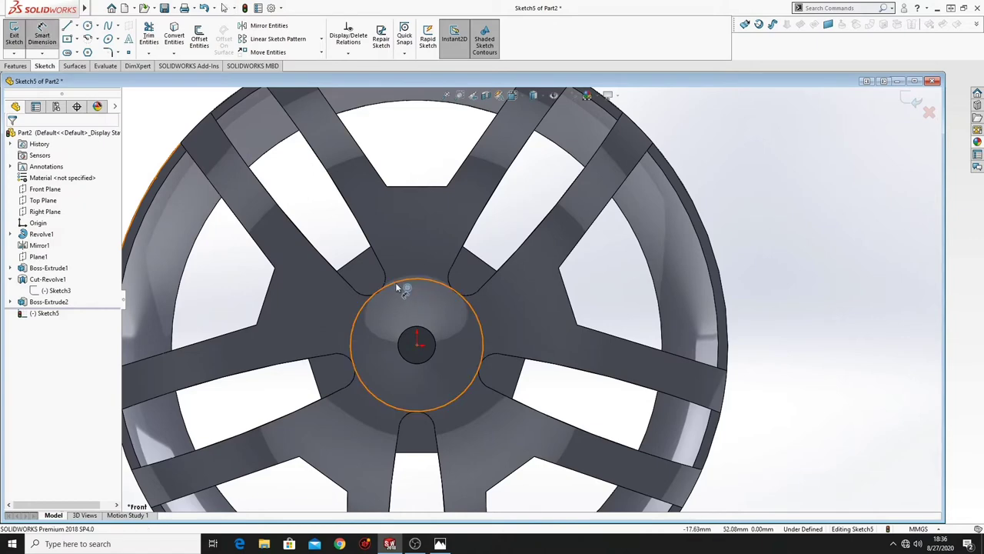
pyautogui.click(395, 282)
pyautogui.click(513, 232)
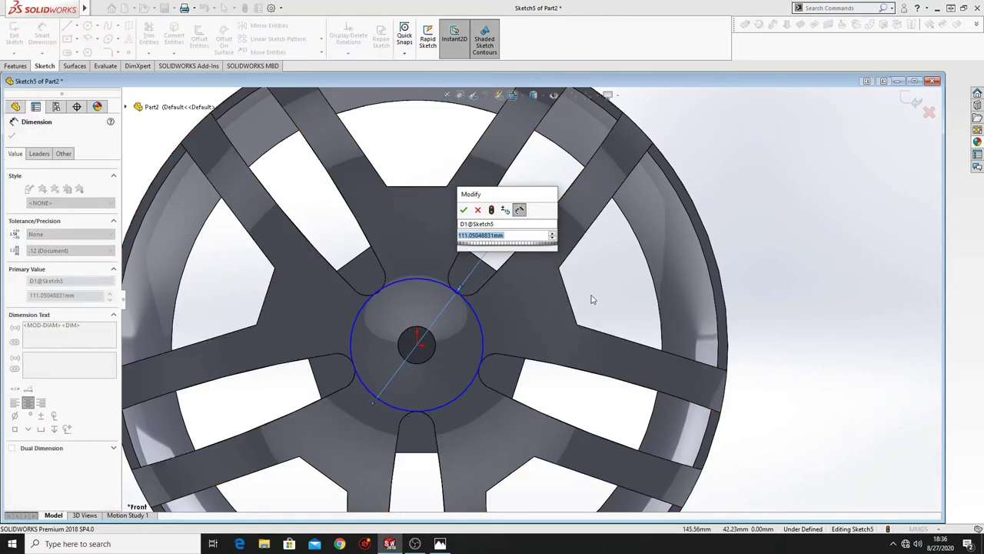
pyautogui.write('11')
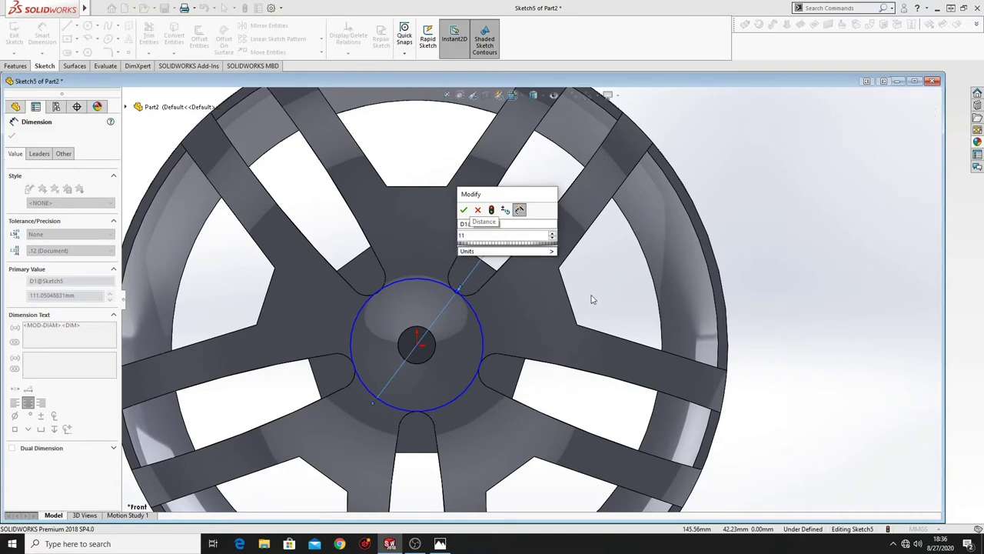
pyautogui.write('0')
pyautogui.press('Return')
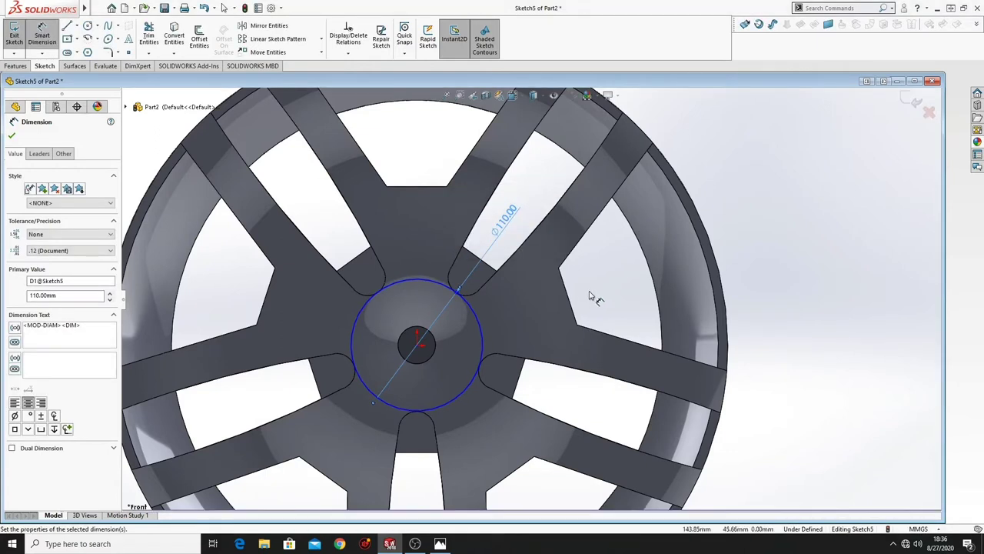
pyautogui.rightClick(761, 194)
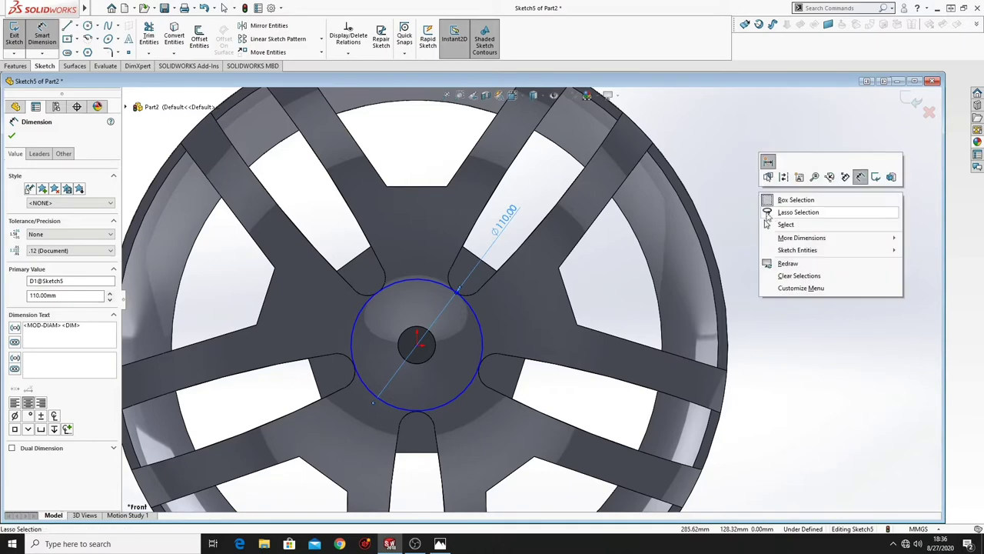
pyautogui.click(775, 227)
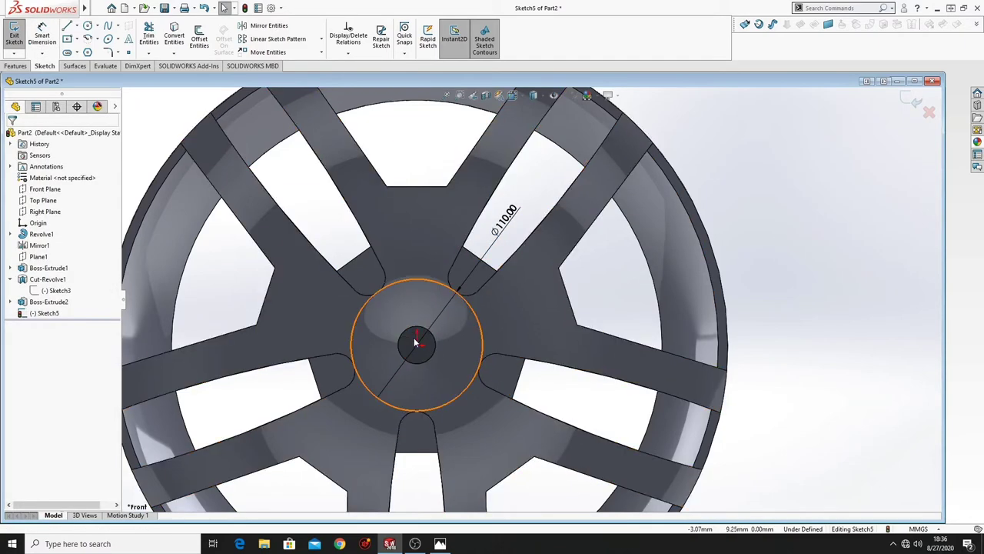
# Make the 110 mm hub circle concentric with the small round edge at the wheel's centre
pyautogui.click(472, 381)
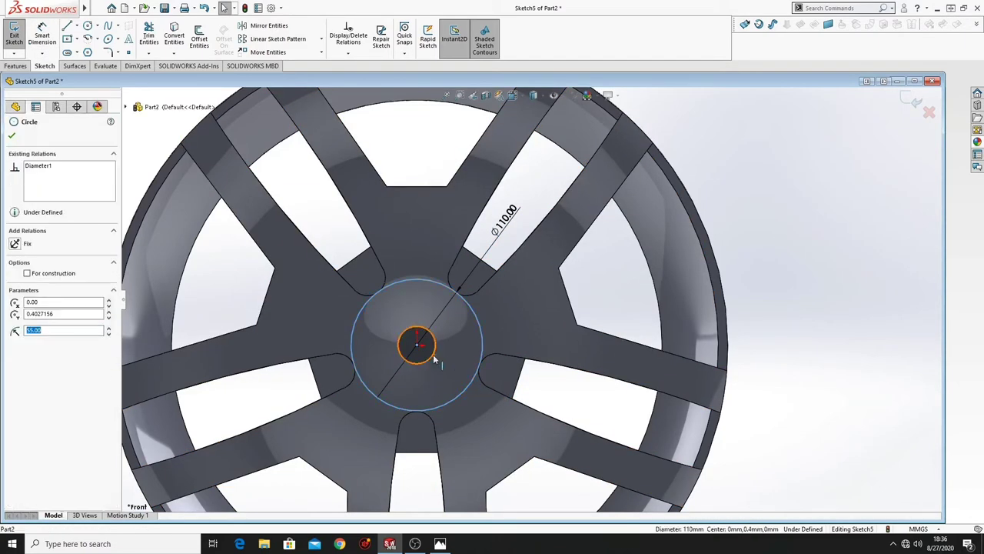
pyautogui.keyDown('ctrl'); pyautogui.click(432, 354); pyautogui.keyUp('ctrl')
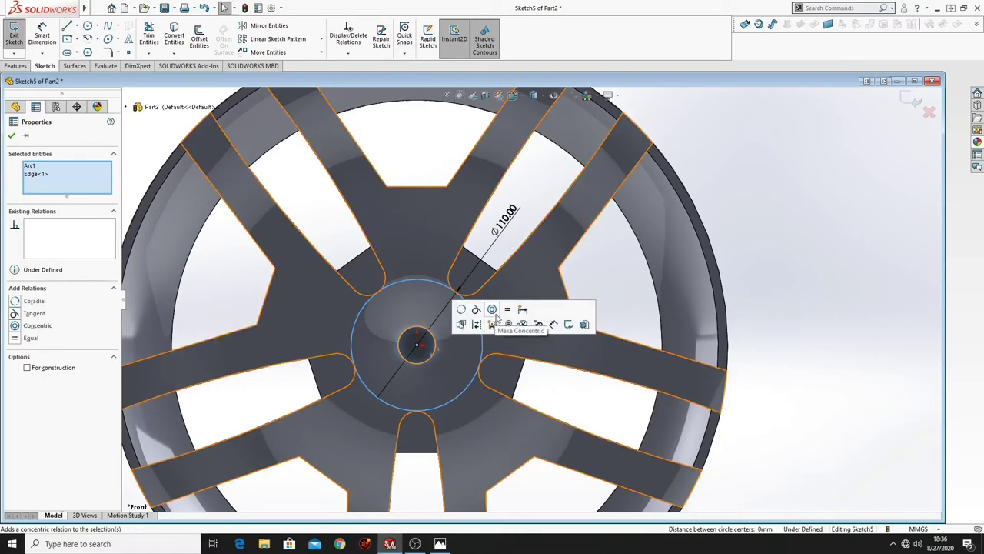
pyautogui.click(492, 309)
pyautogui.click(714, 279)
pyautogui.scroll(2, 257, 291)
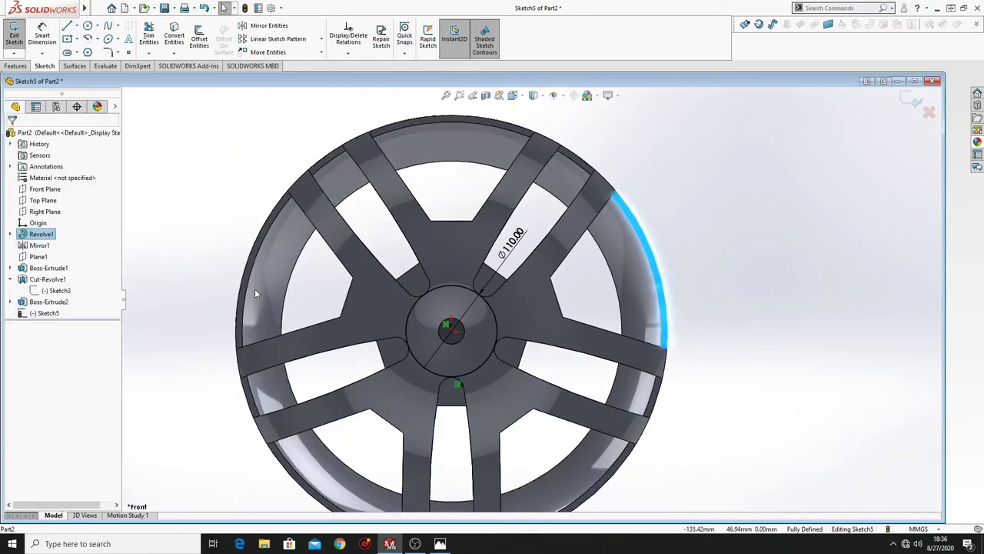
pyautogui.click(202, 266)
# Extrude the hub circle outward as a blind boss 10 mm deep, merged with the wheel
pyautogui.click(15, 66)
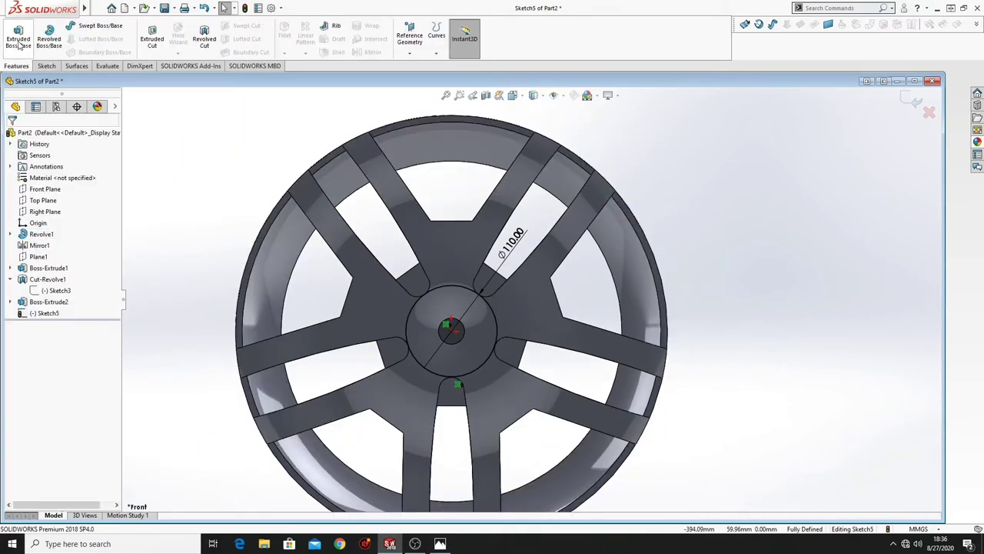
pyautogui.click(17, 39)
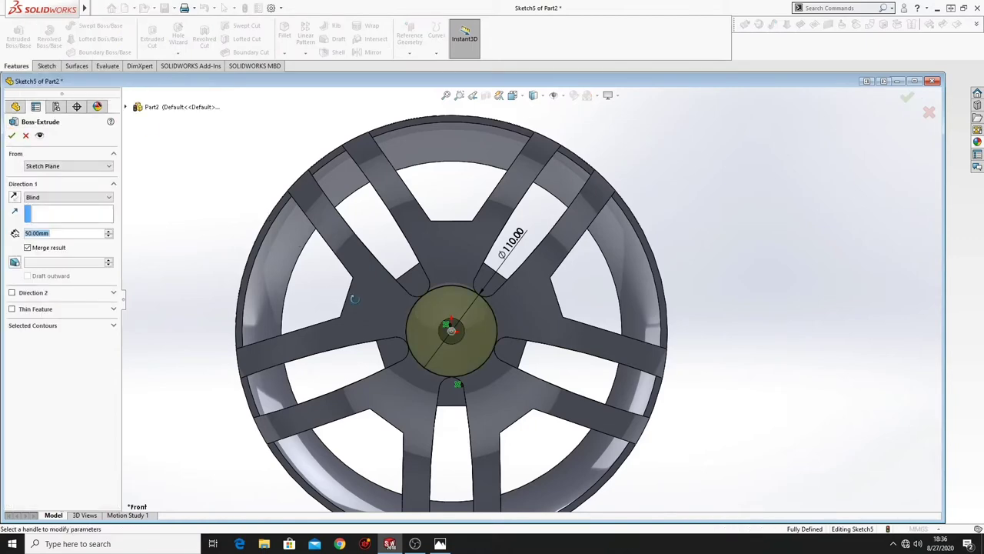
pyautogui.doubleClick(41, 233)
pyautogui.write('10')
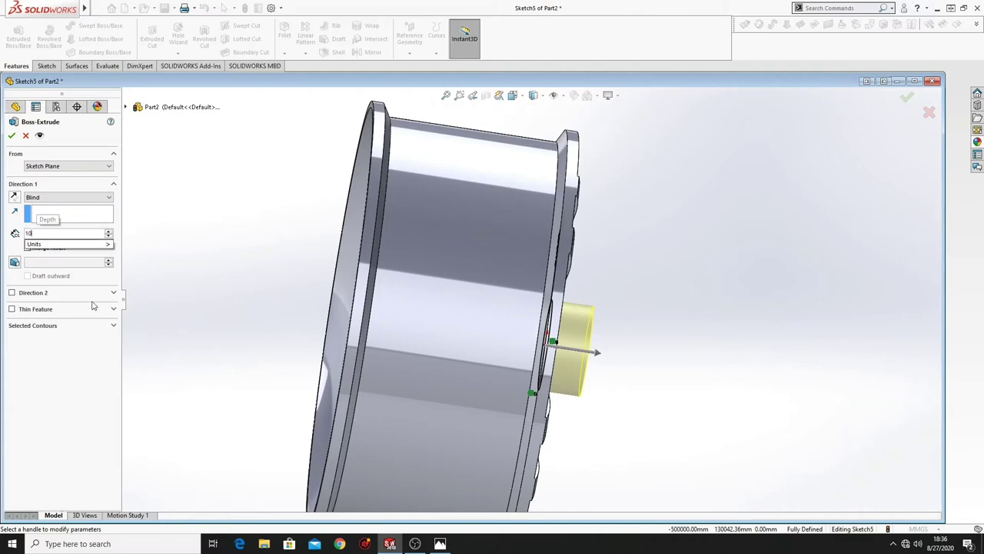
pyautogui.press('Return')
pyautogui.moveTo(680, 224); pyautogui.dragTo(578, 254, button='middle')
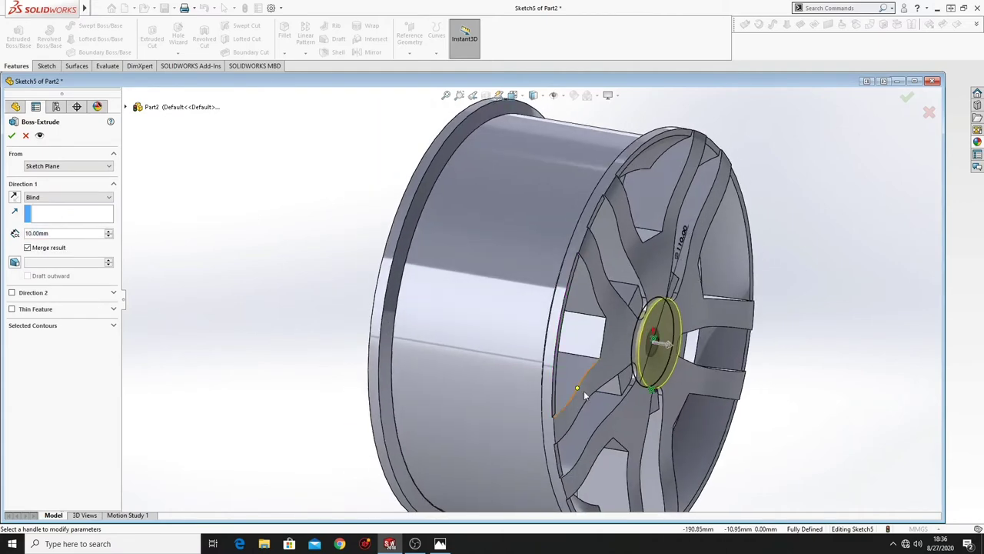
pyautogui.scroll(-3, 650, 400)
pyautogui.keyDown('ctrl'); pyautogui.moveTo(674, 386); pyautogui.dragTo(627, 400, button='middle'); pyautogui.keyUp('ctrl')
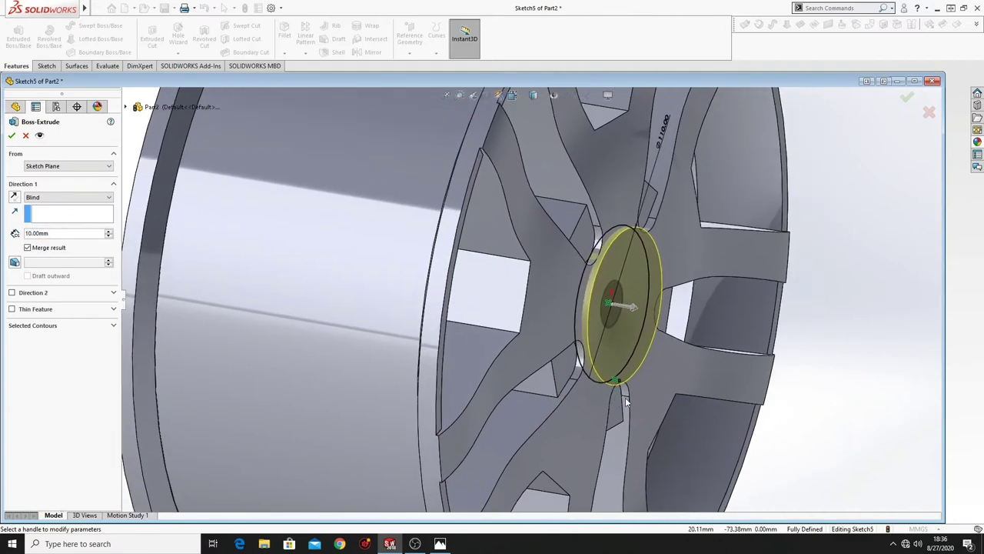
pyautogui.click(11, 137)
# Start a new sketch on the front face of the hub disc and view it straight on
pyautogui.moveTo(574, 326); pyautogui.dragTo(345, 330, button='middle')
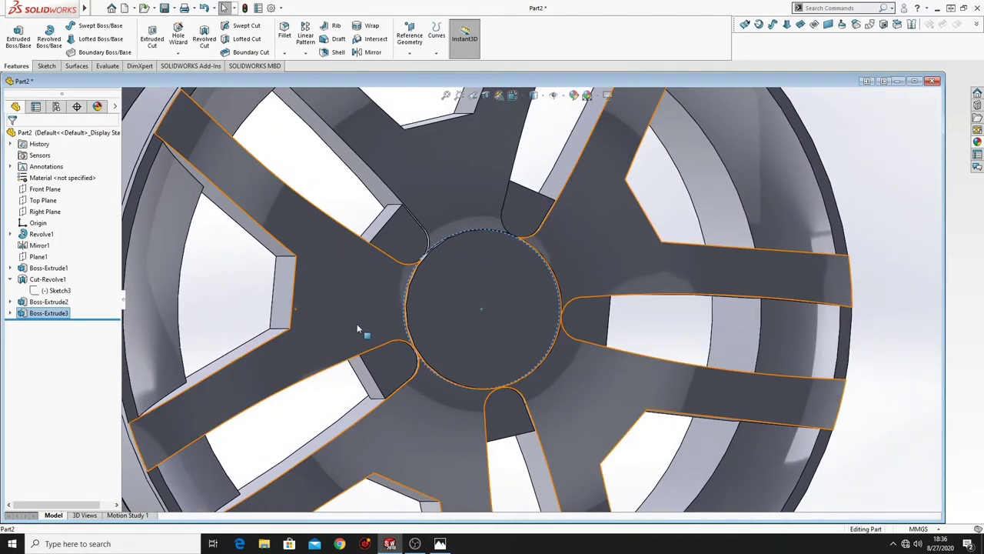
pyautogui.click(525, 353)
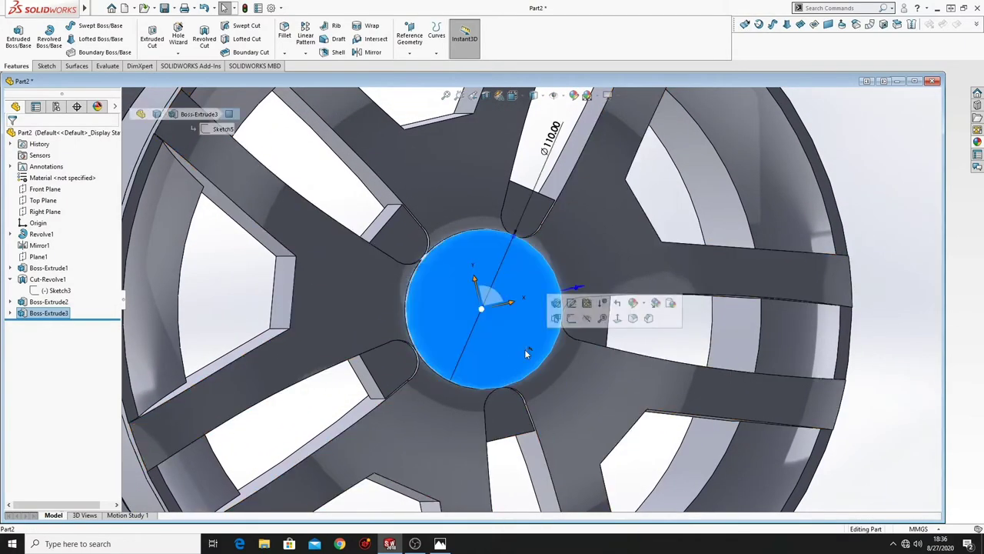
pyautogui.click(573, 316)
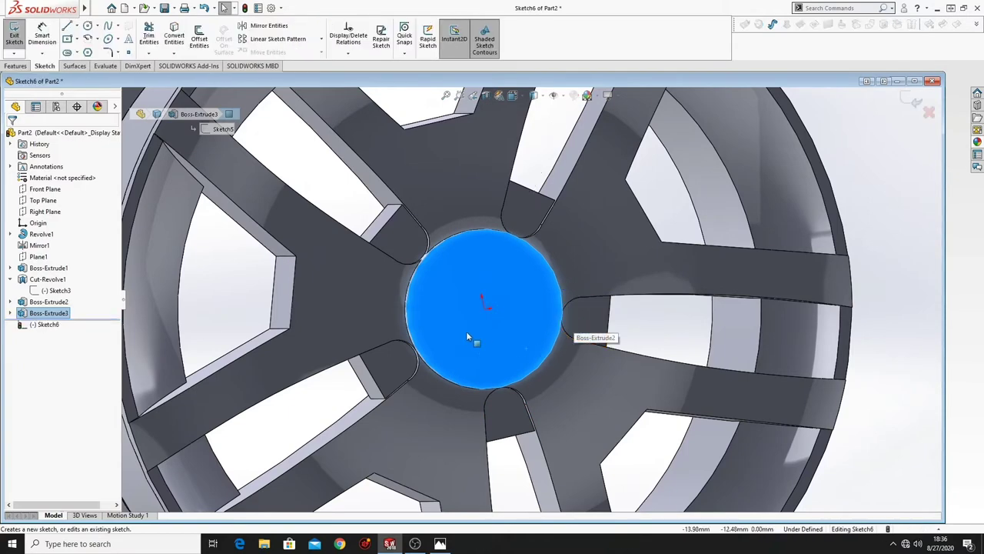
pyautogui.click(58, 326)
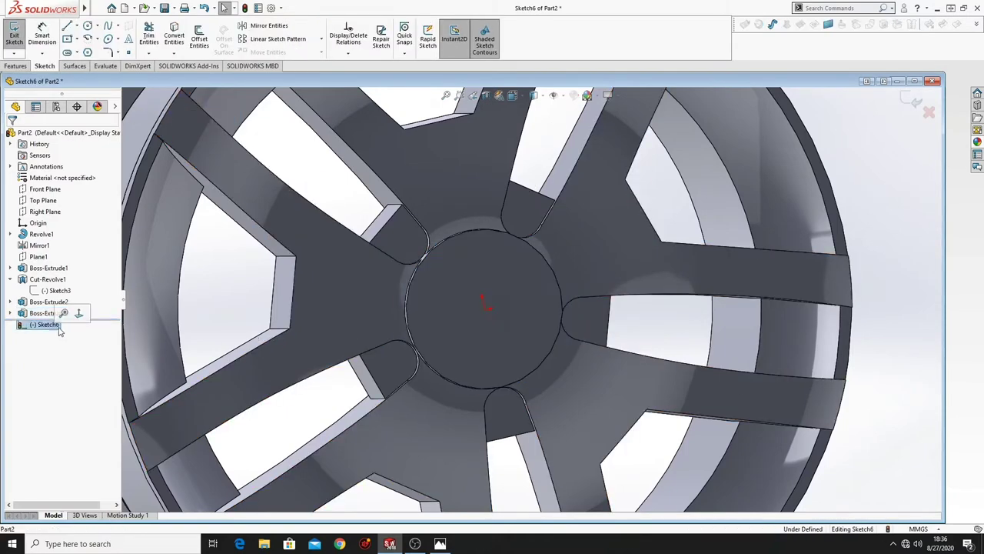
pyautogui.click(79, 313)
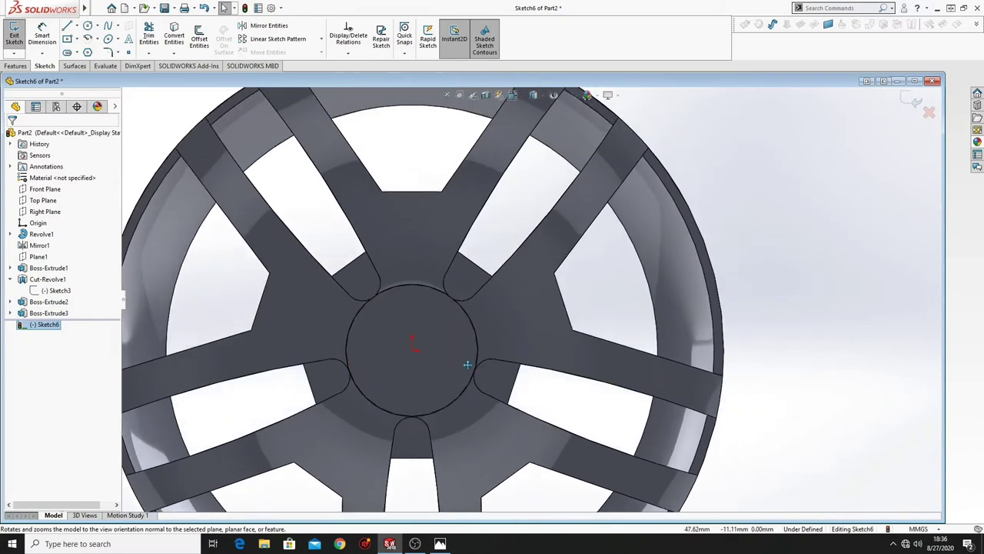
pyautogui.scroll(-3, 461, 366)
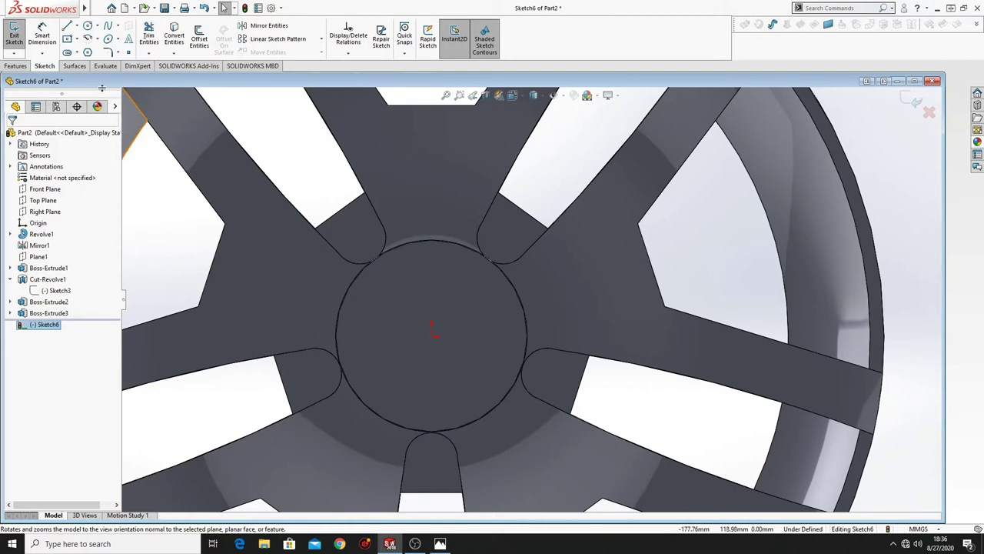
# Sketch a closed Y-shaped line outline on the hub disc, with three straight arms roughly 10 mm wide meeting near the centre
pyautogui.click(67, 26)
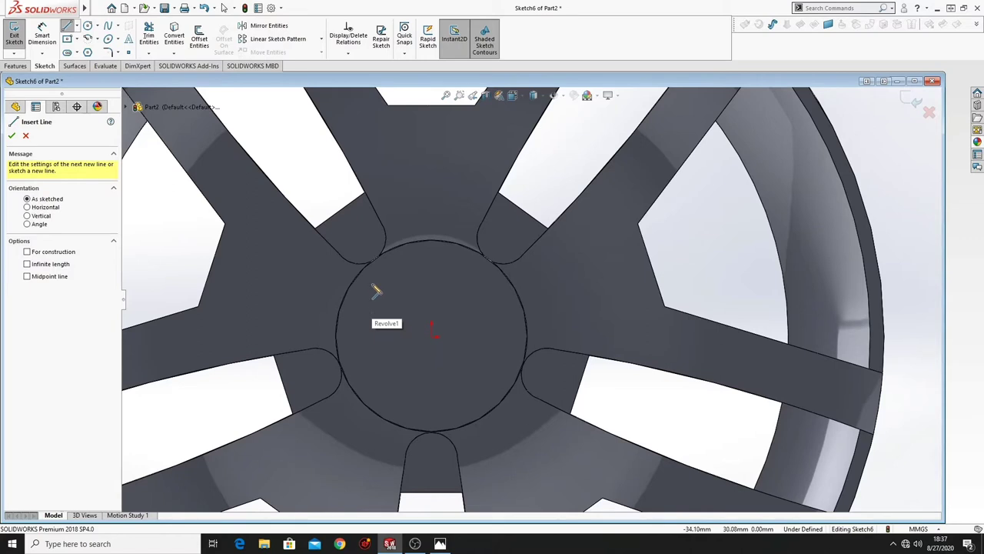
pyautogui.click(374, 291)
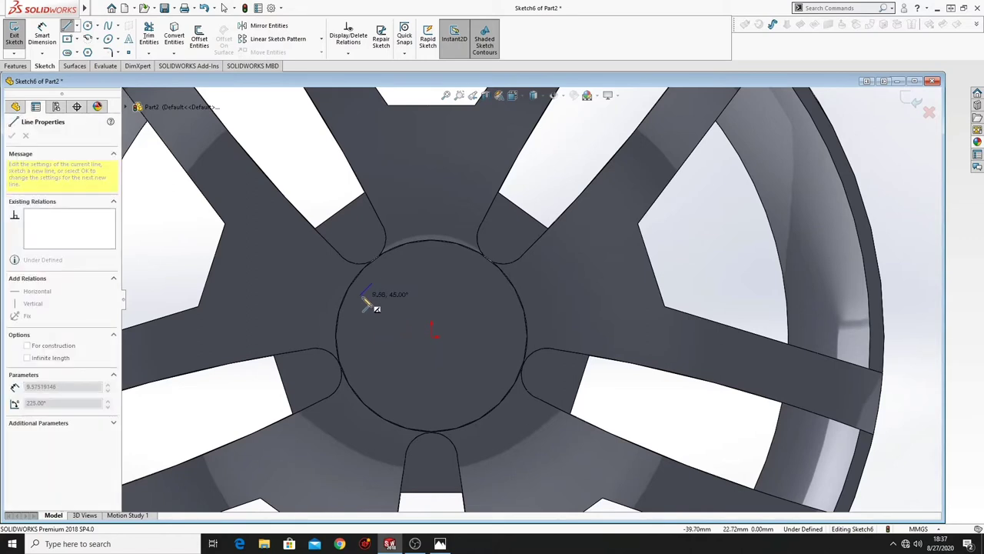
pyautogui.click(412, 347)
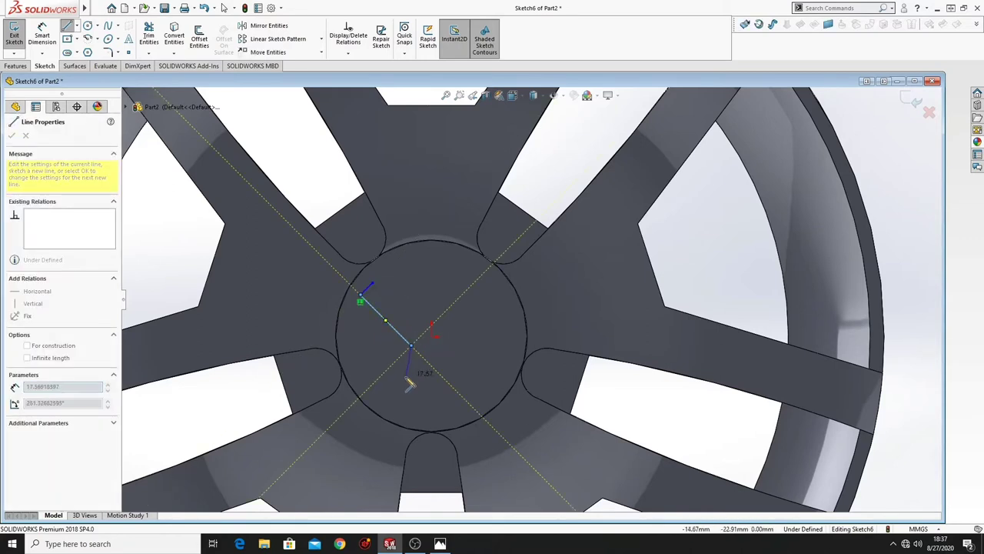
pyautogui.click(385, 403)
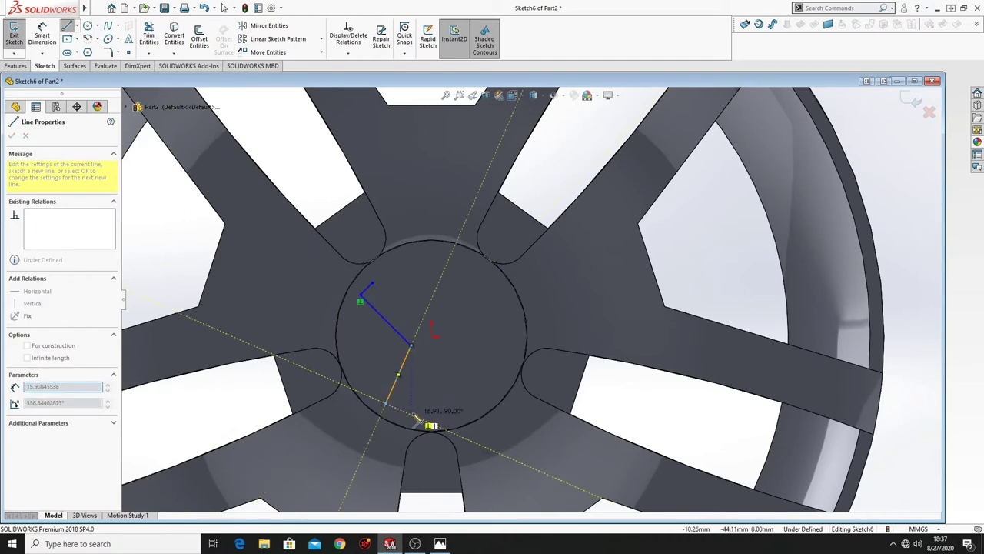
pyautogui.click(389, 408)
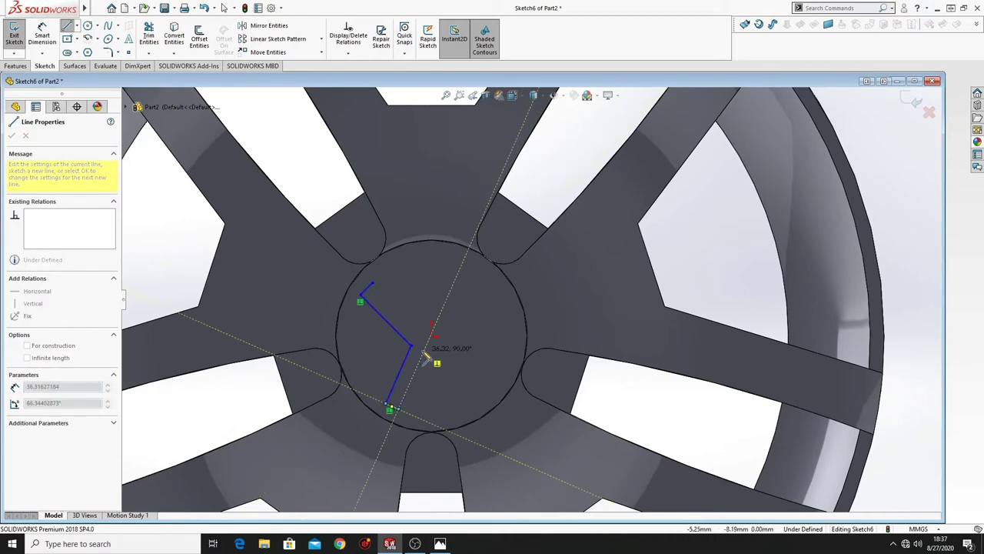
pyautogui.click(424, 352)
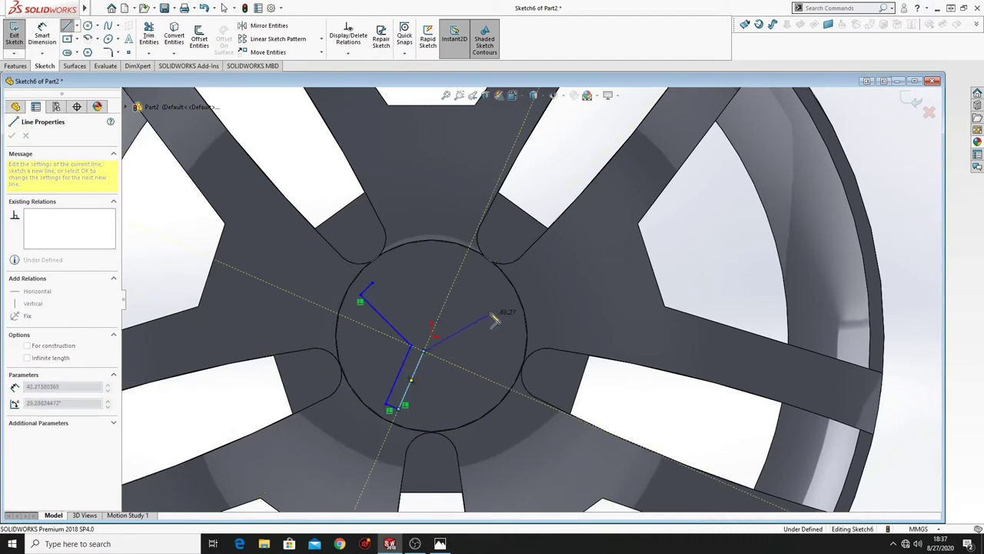
pyautogui.click(507, 302)
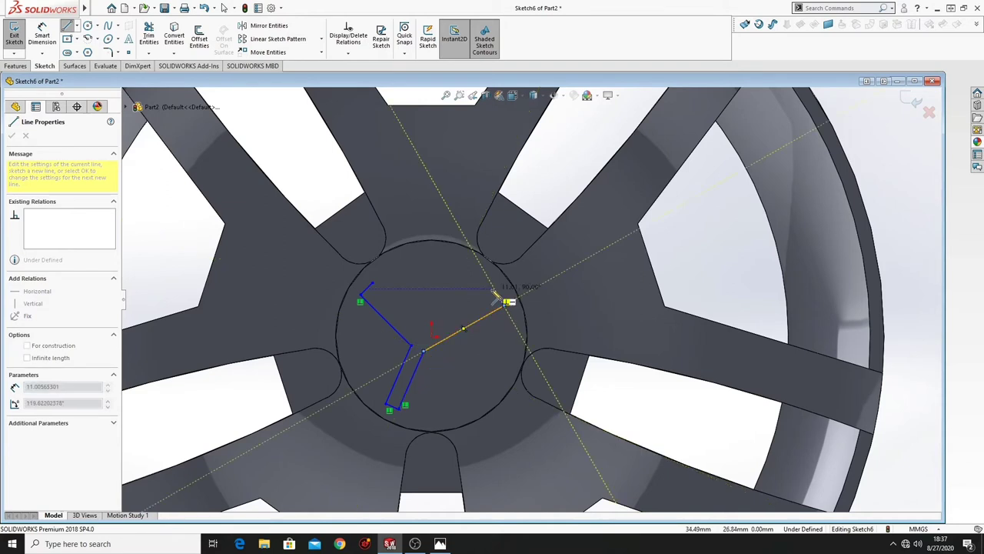
pyautogui.click(495, 291)
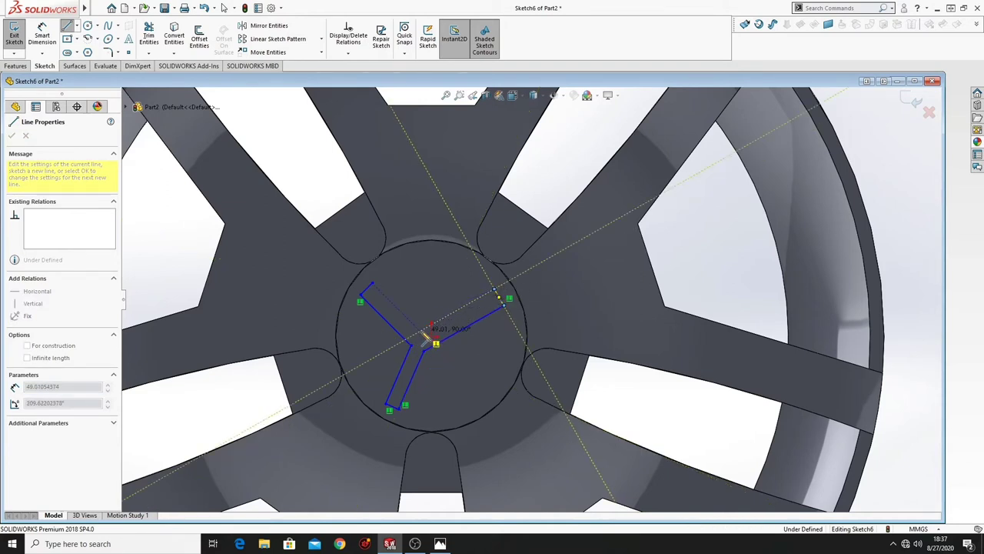
pyautogui.click(421, 332)
pyautogui.click(373, 284)
pyautogui.rightClick(723, 252)
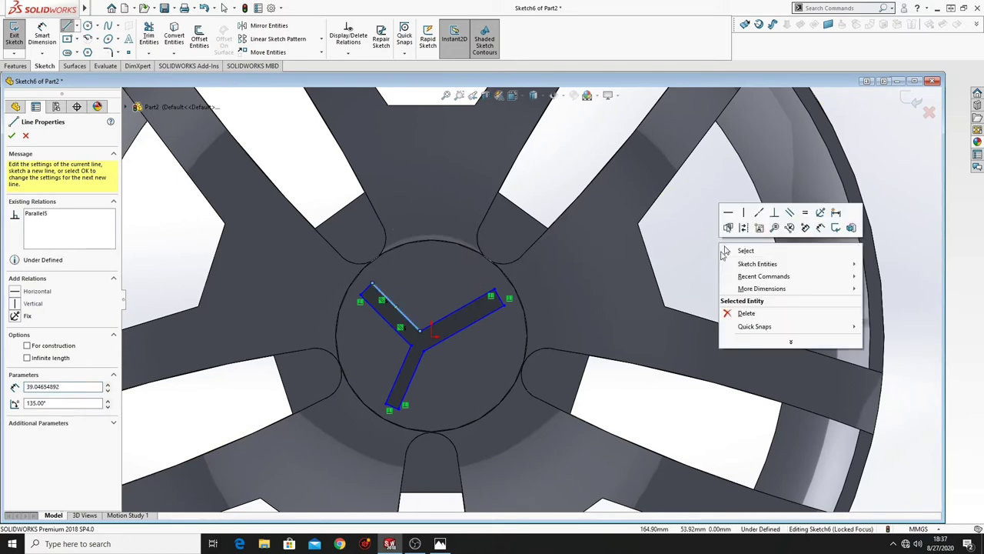
pyautogui.click(725, 251)
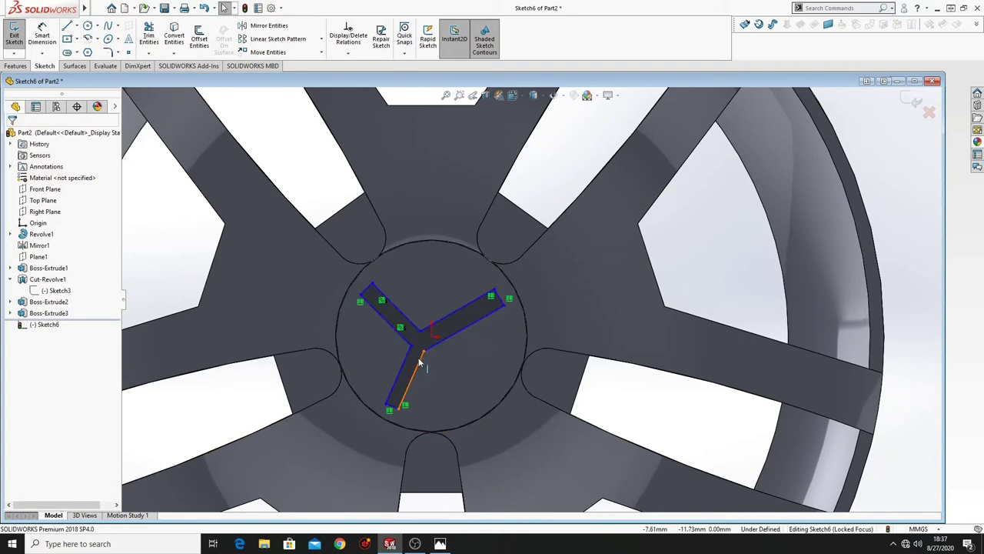
pyautogui.moveTo(398, 409)
pyautogui.mouseDown()
pyautogui.moveTo(424, 409)
pyautogui.moveTo(395, 408)
pyautogui.mouseUp()
pyautogui.press('Escape')
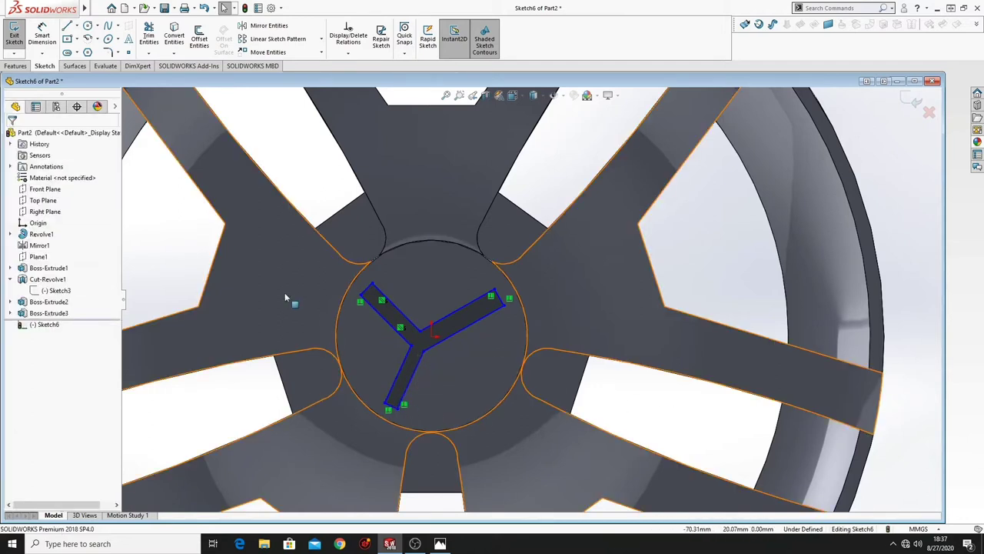
# Dimension the end width of the Y outline's upper-left arm at 5 mm
pyautogui.moveTo(401, 318)
pyautogui.keyDown('ctrl'); pyautogui.mouseDown(button='middle')
pyautogui.moveTo(369, 315)
pyautogui.moveTo(378, 320)
pyautogui.mouseUp(button='middle'); pyautogui.keyUp('ctrl')
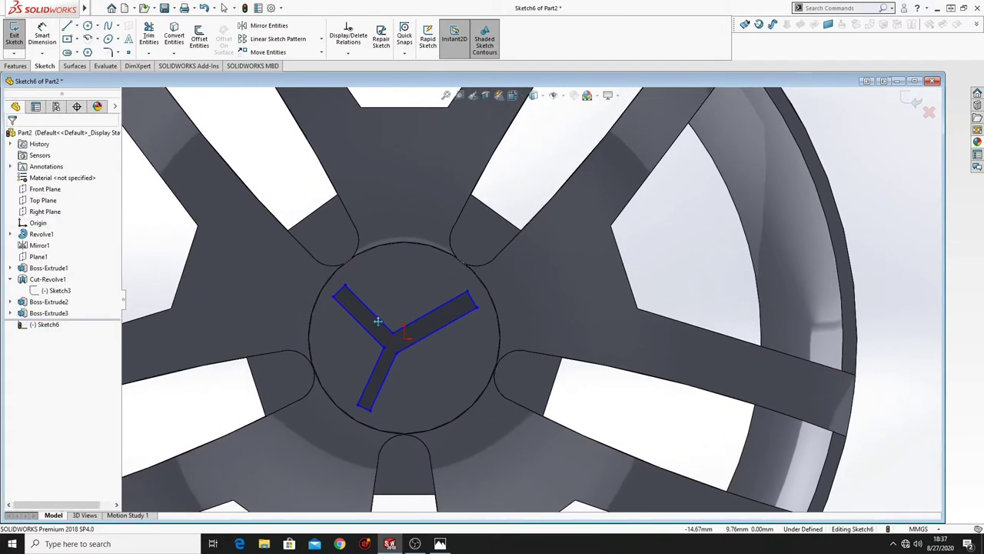
pyautogui.click(46, 40)
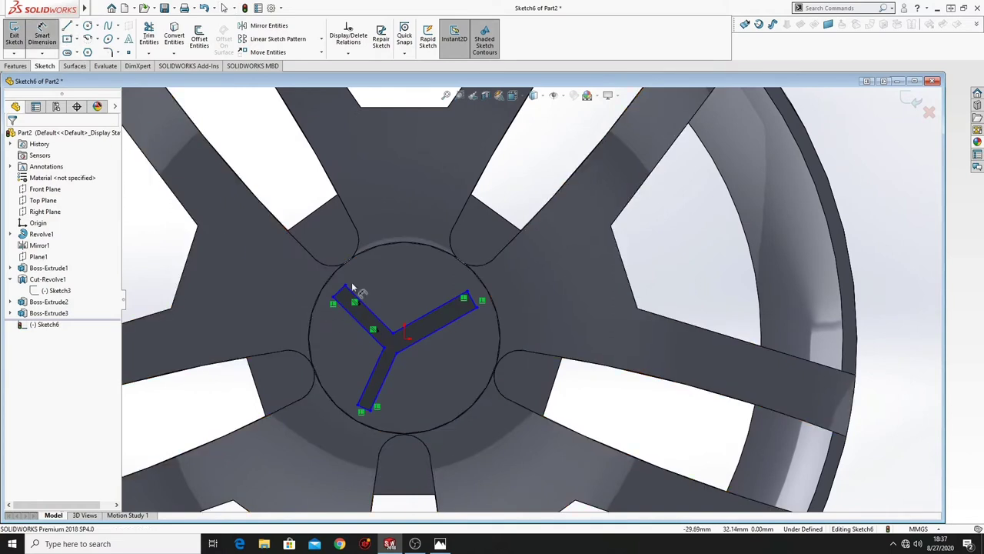
pyautogui.click(341, 295)
pyautogui.click(292, 262)
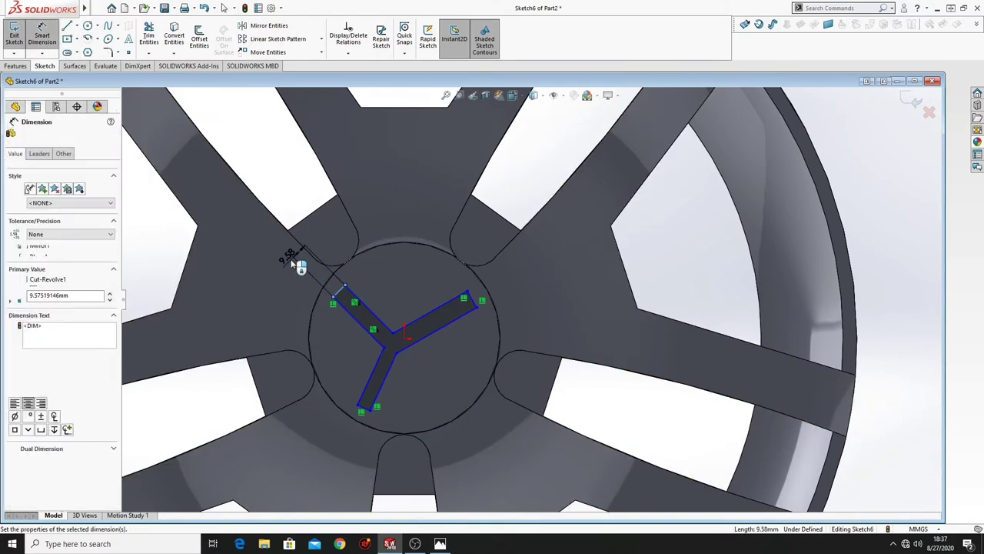
pyautogui.write('5')
pyautogui.press('Return')
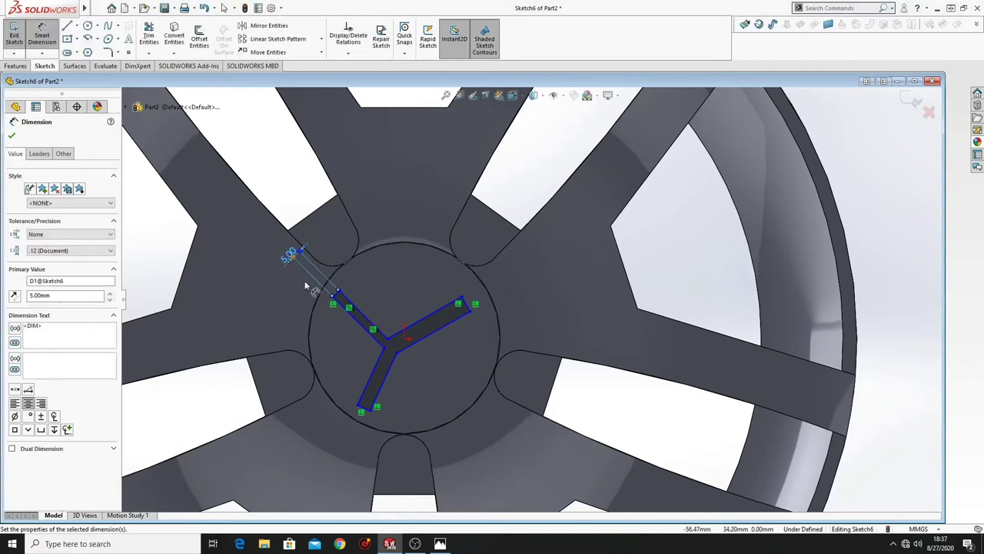
# Dimension the end width of the Y outline's upper-right arm at 5 mm
pyautogui.click(467, 306)
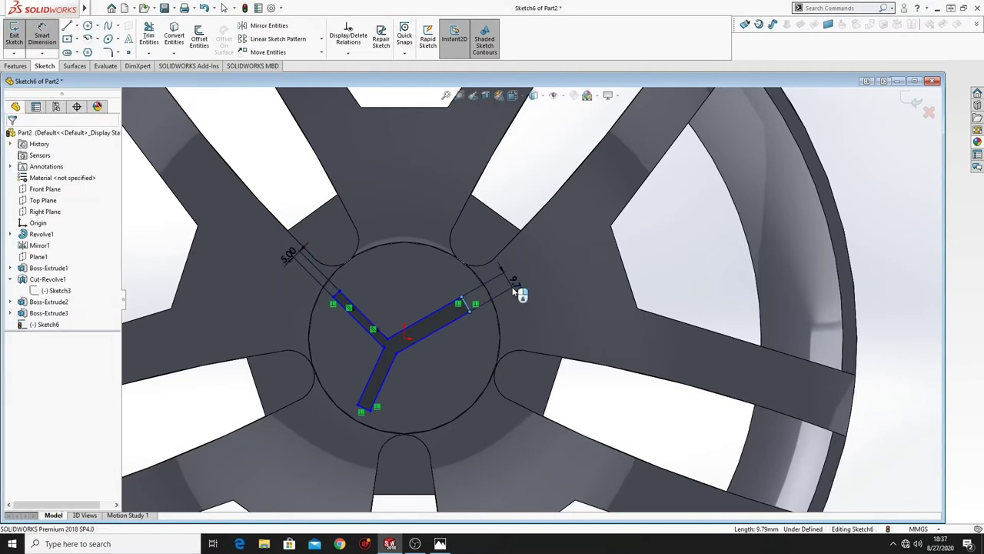
pyautogui.click(513, 287)
pyautogui.write('5')
pyautogui.press('Return')
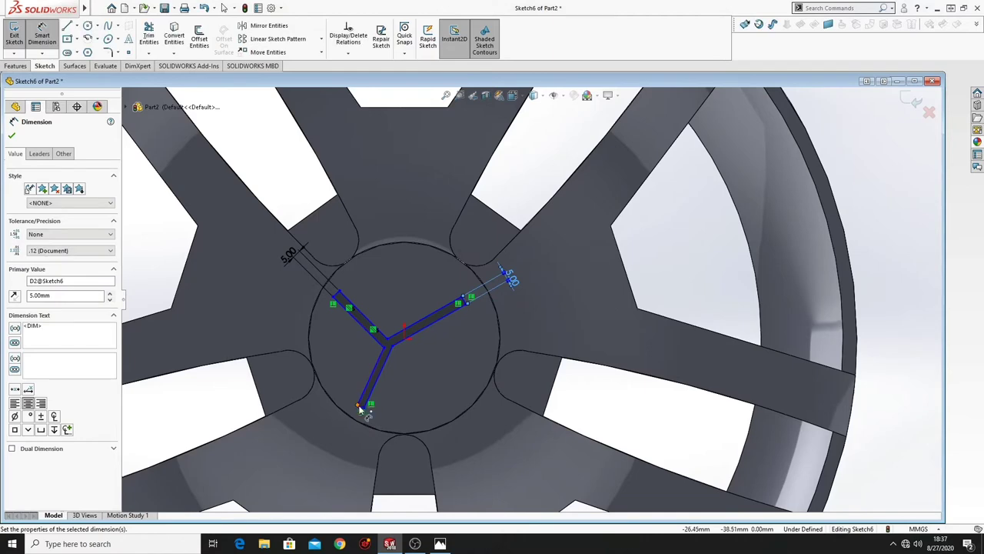
# Dimension the end width of the Y outline's lower arm at 5 mm
pyautogui.scroll(-2, 362, 411)
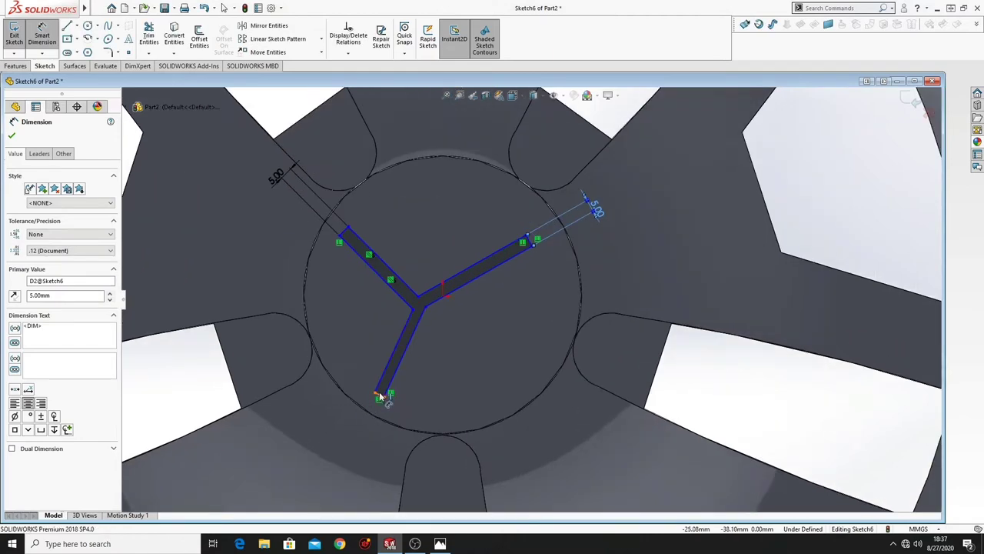
pyautogui.click(381, 395)
pyautogui.click(328, 445)
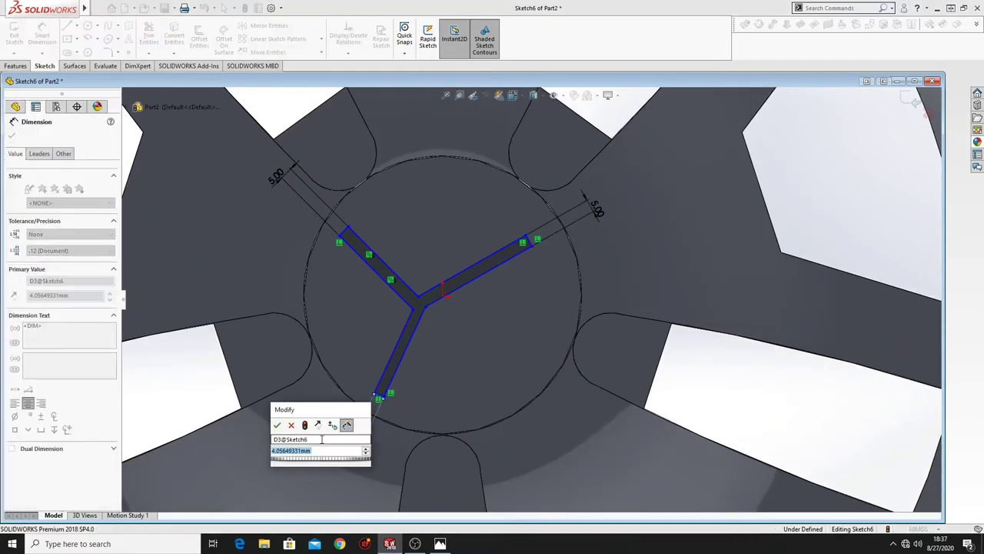
pyautogui.press('Return')
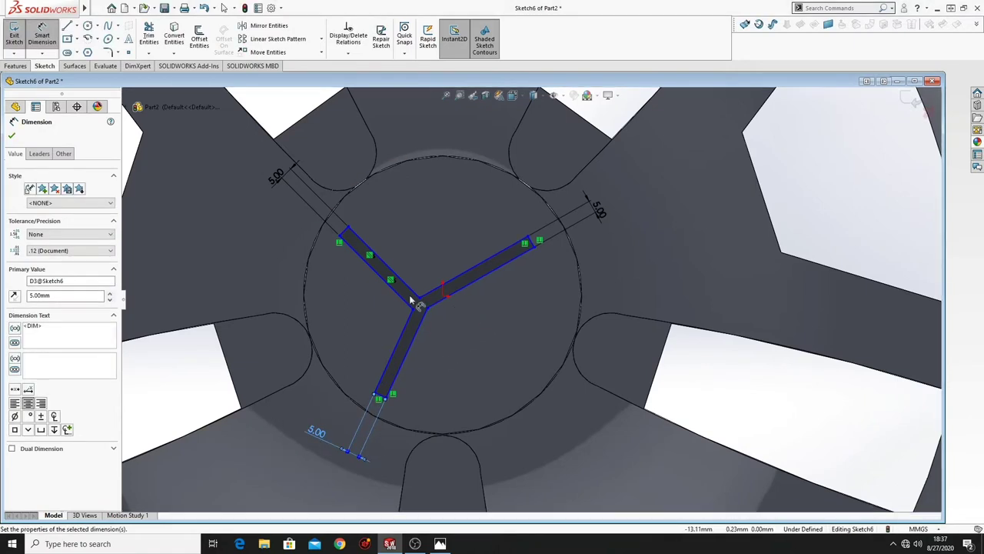
# Dimension the inner width of the Y outline's upper-right arm at 5 mm between the top and right junction corners
pyautogui.click(419, 299)
pyautogui.click(429, 308)
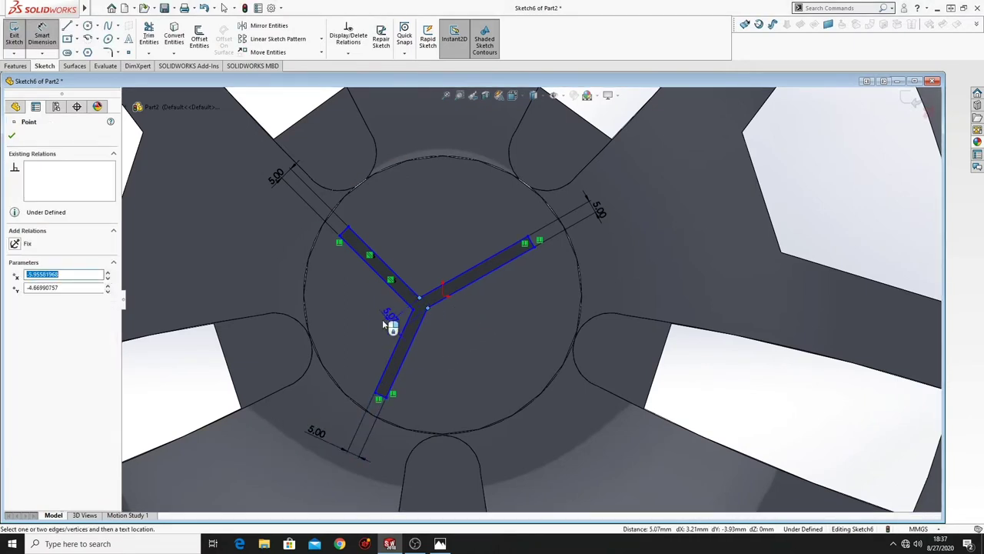
pyautogui.click(369, 333)
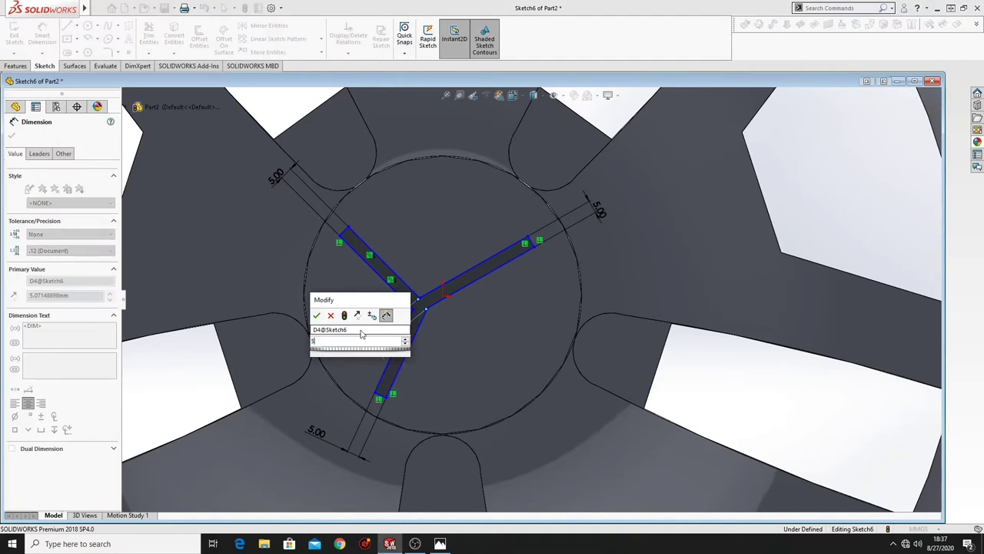
pyautogui.press('Return')
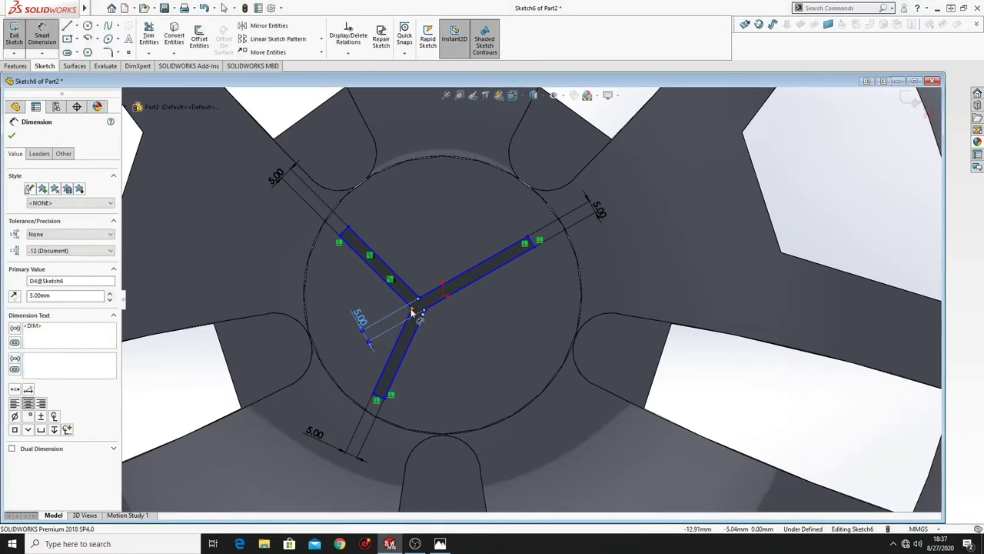
# Dimension the inner width of the Y outline's upper-left arm at 5 mm between the top and left junction corners
pyautogui.click(419, 299)
pyautogui.click(422, 306)
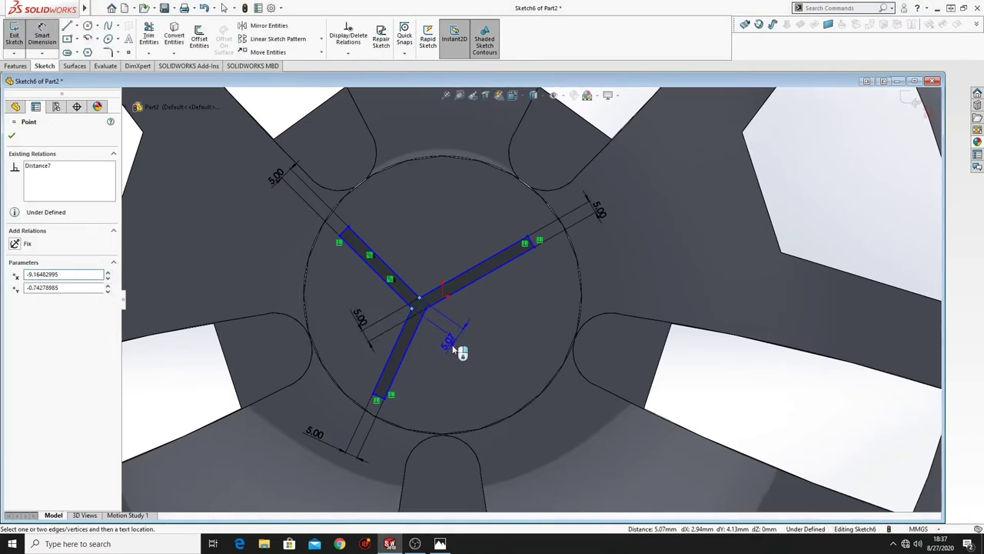
pyautogui.click(453, 342)
pyautogui.write('5')
pyautogui.press('Return')
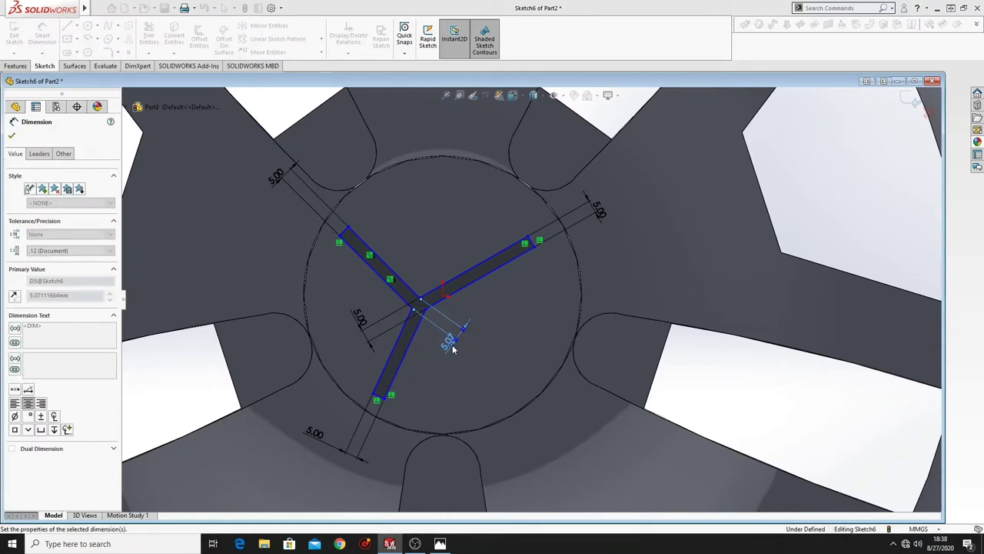
# Dimension the inner width of the Y outline's lower arm at 5 mm between the left and right junction corners
pyautogui.click(427, 312)
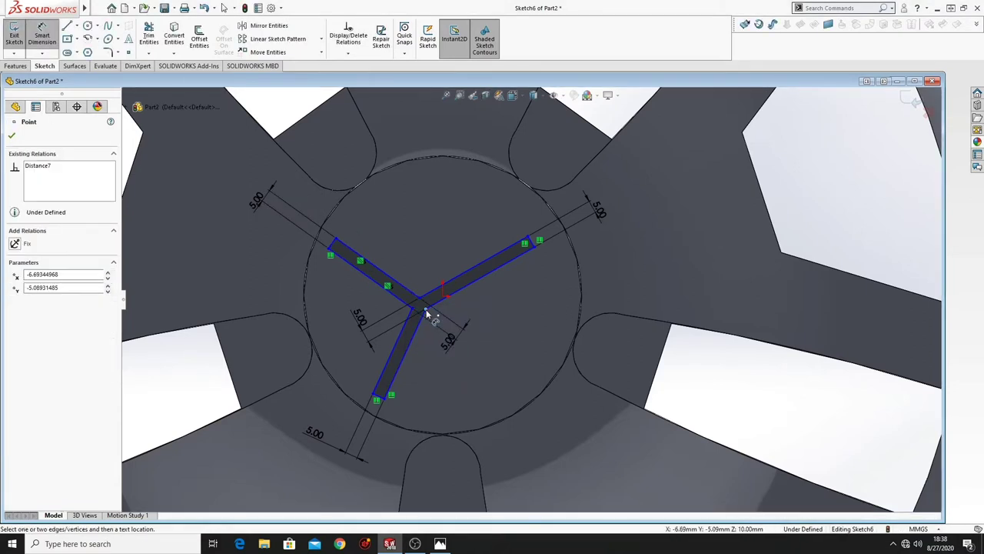
pyautogui.click(413, 308)
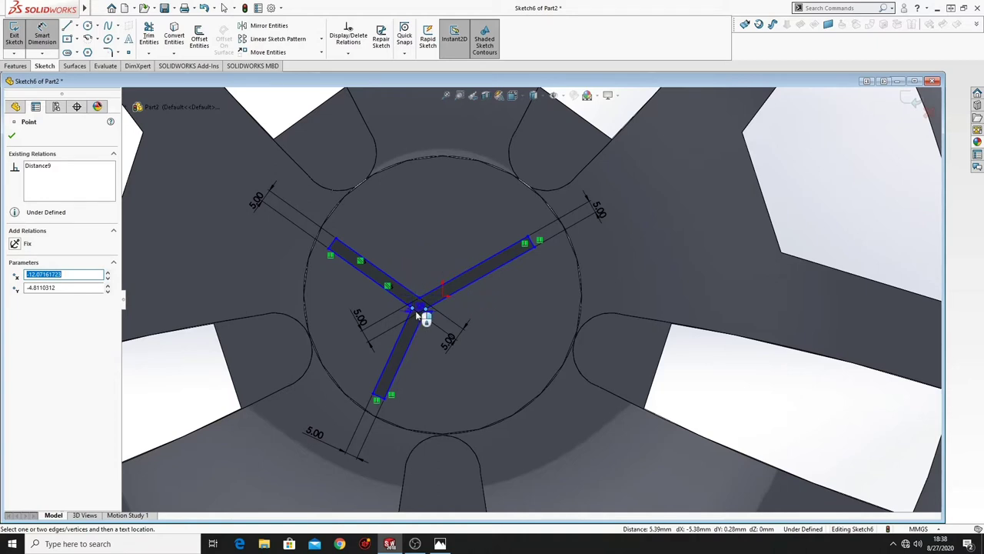
pyautogui.click(449, 269)
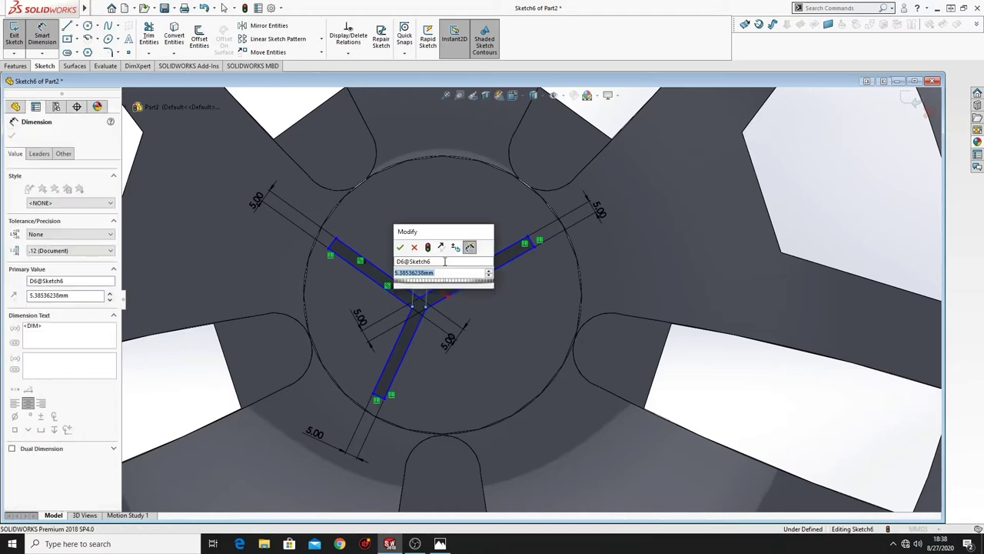
pyautogui.write('5')
pyautogui.press('Return')
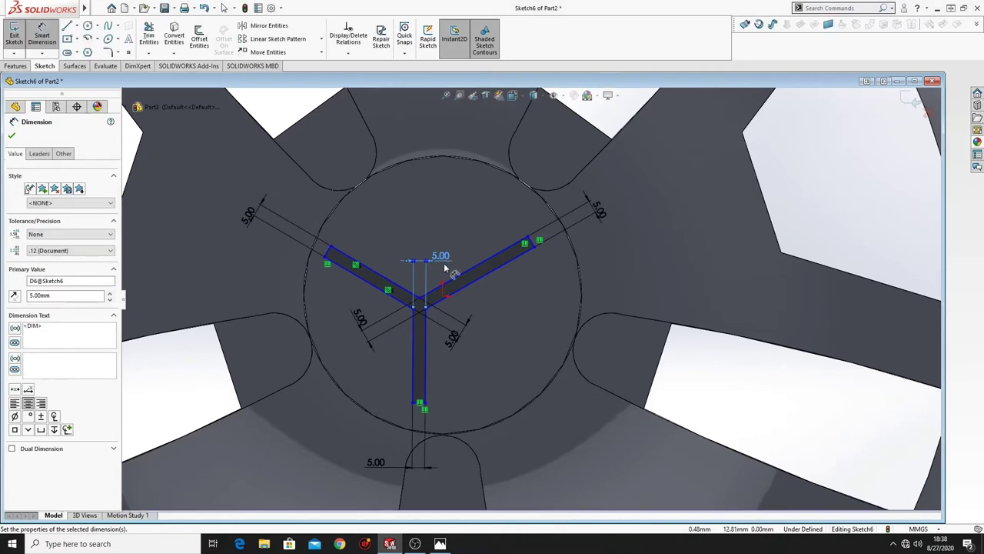
pyautogui.rightClick(506, 306)
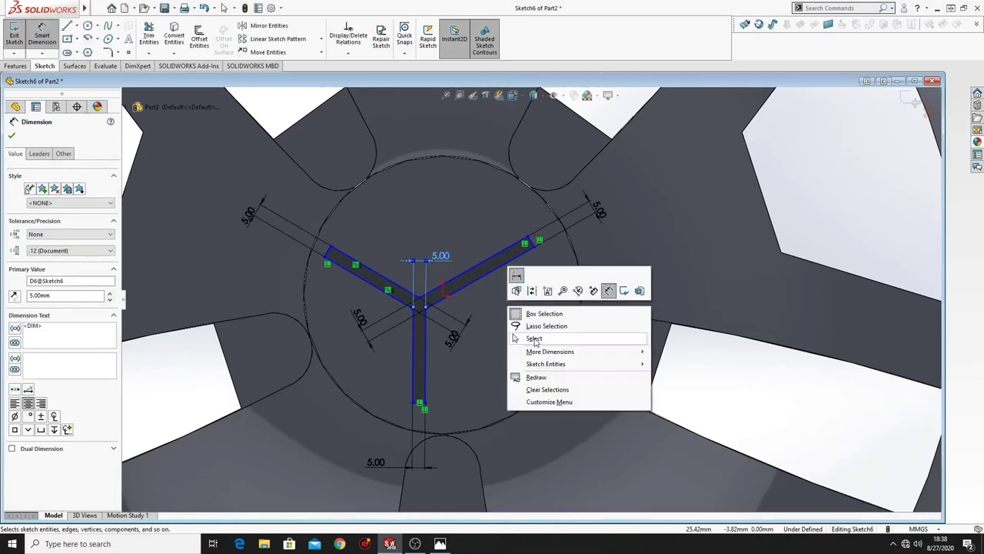
pyautogui.click(530, 343)
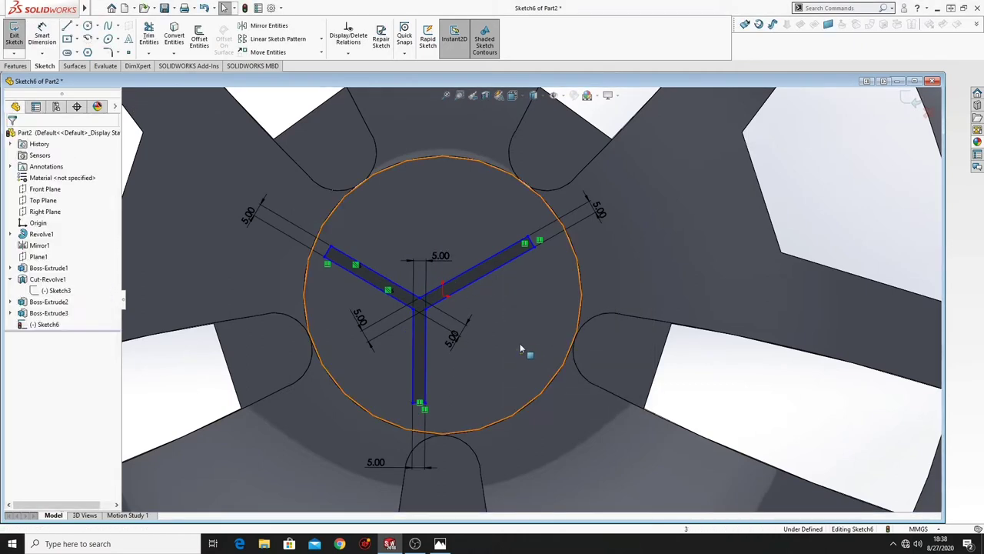
# Try to make the two long edges of the upper-right arm equal in length, and undo the relation
pyautogui.click(463, 286)
pyautogui.keyDown('ctrl'); pyautogui.click(462, 279); pyautogui.keyUp('ctrl')
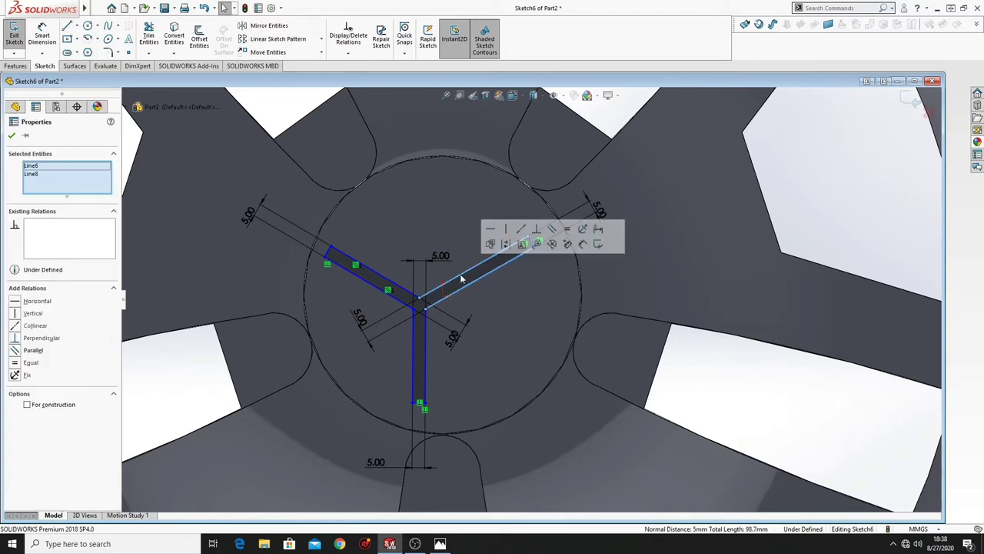
pyautogui.click(566, 230)
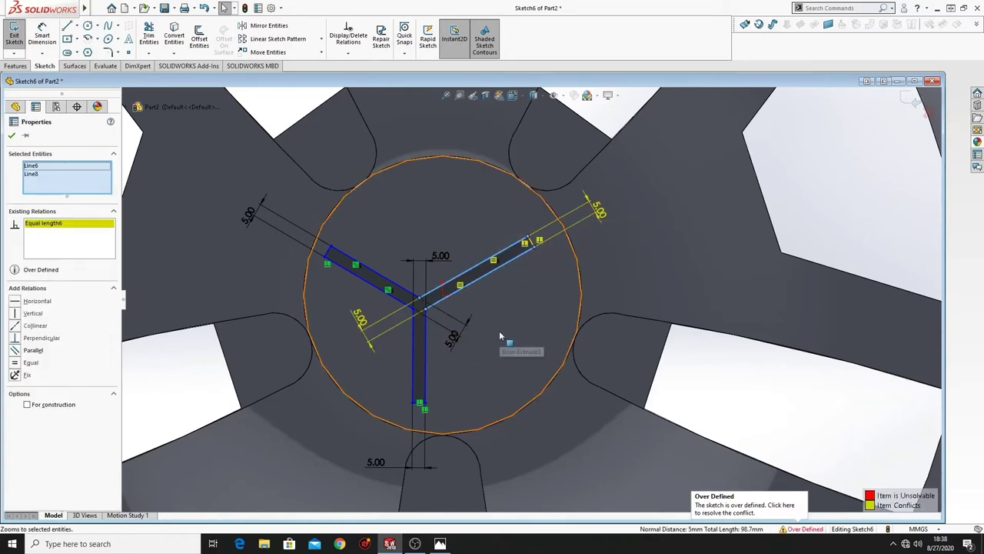
pyautogui.hotkey('ctrl', 'x')
pyautogui.click(571, 226)
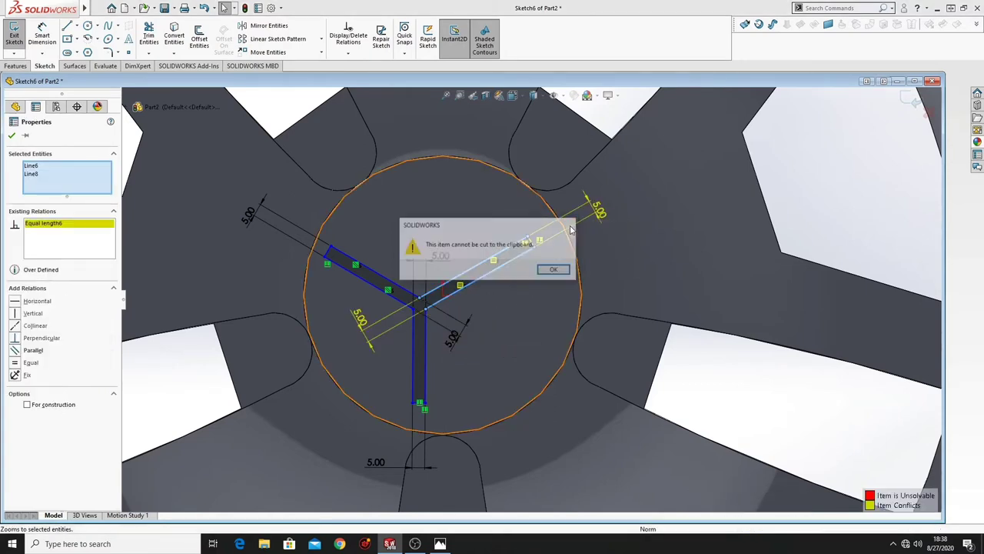
pyautogui.hotkey('ctrl', 'z')
pyautogui.click(746, 385)
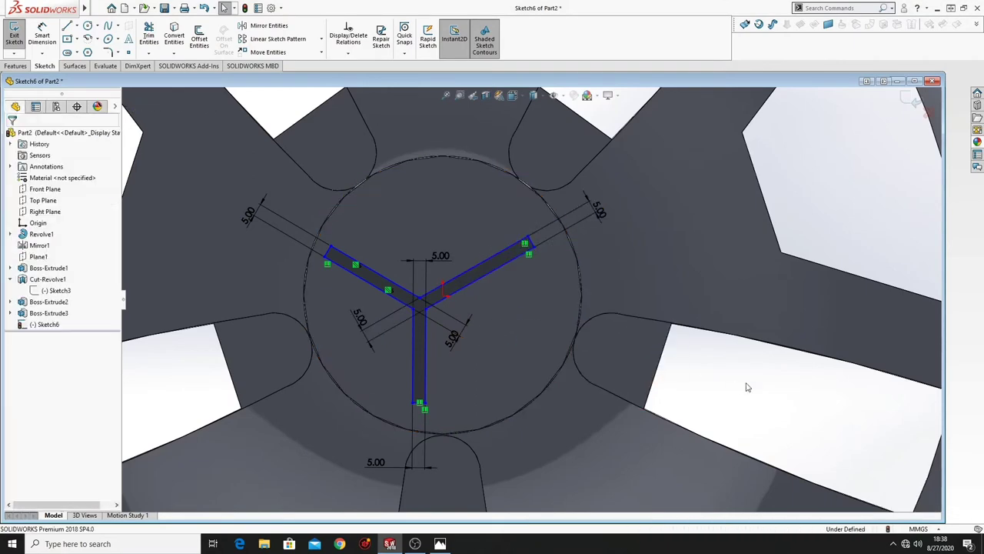
# Dimension the length of the upper-left arm's upper edge at 47 mm
pyautogui.click(44, 34)
pyautogui.click(388, 277)
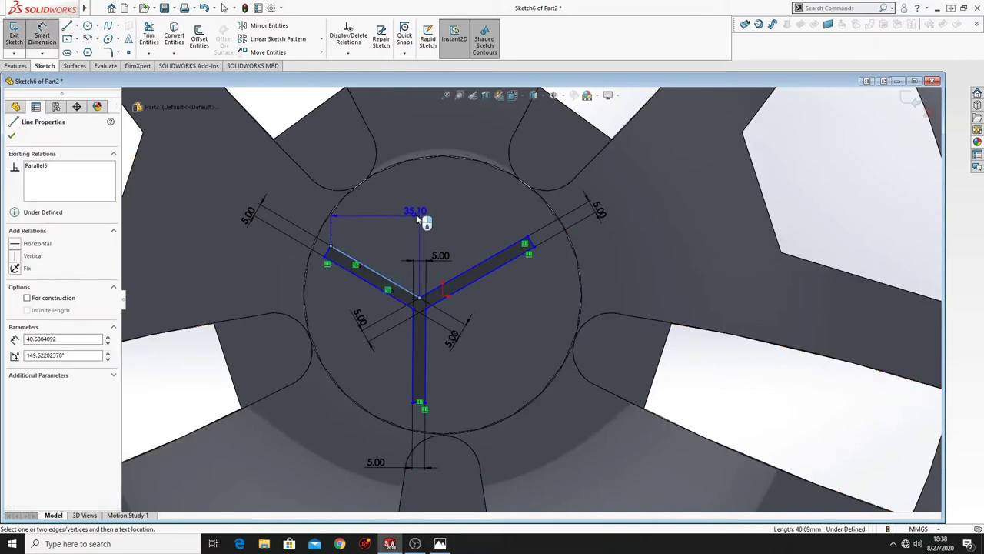
pyautogui.click(450, 217)
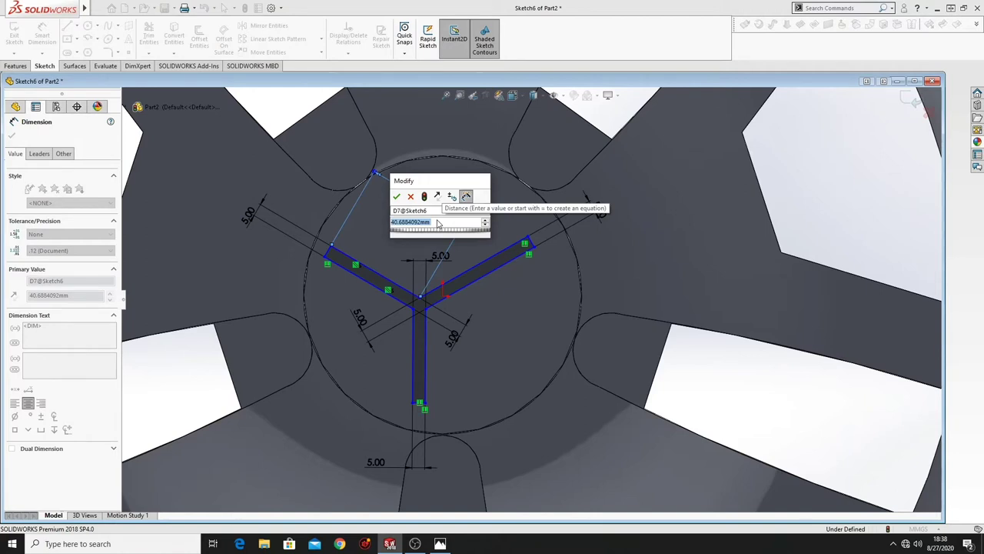
pyautogui.write('47')
pyautogui.press('Return')
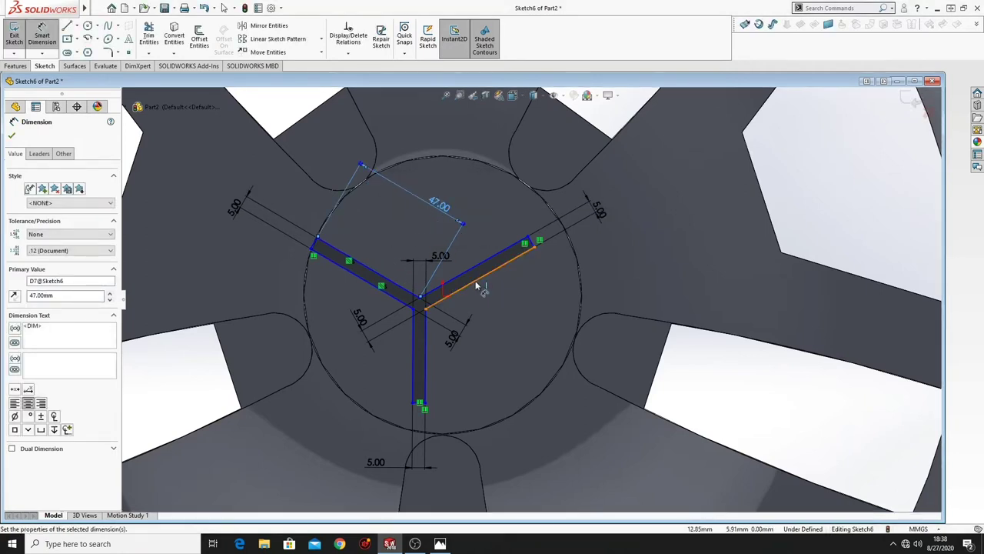
pyautogui.rightClick(740, 373)
pyautogui.click(747, 407)
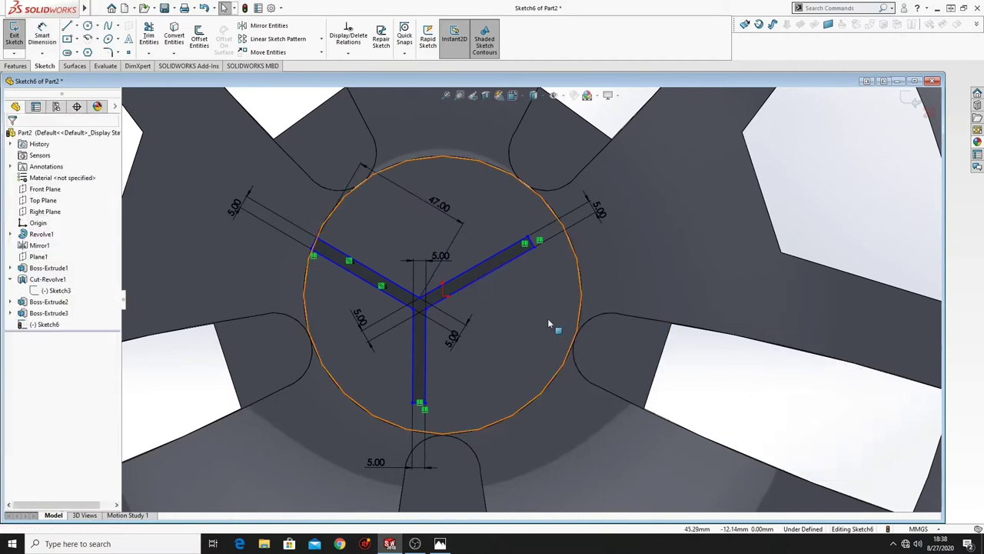
# Make the lower long edges of the upper-right and upper-left arms equal in length
pyautogui.click(481, 283)
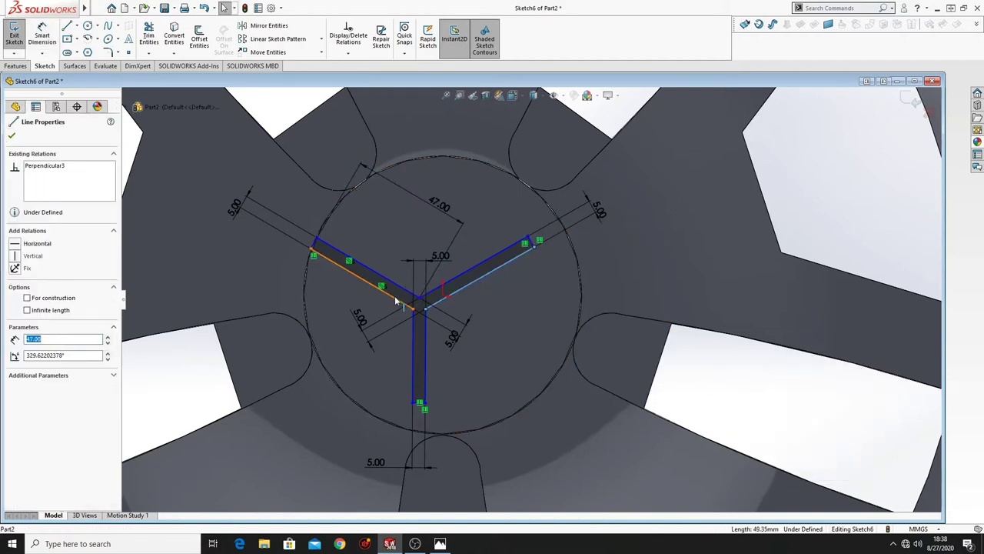
pyautogui.keyDown('ctrl'); pyautogui.click(395, 299); pyautogui.keyUp('ctrl')
pyautogui.click(501, 250)
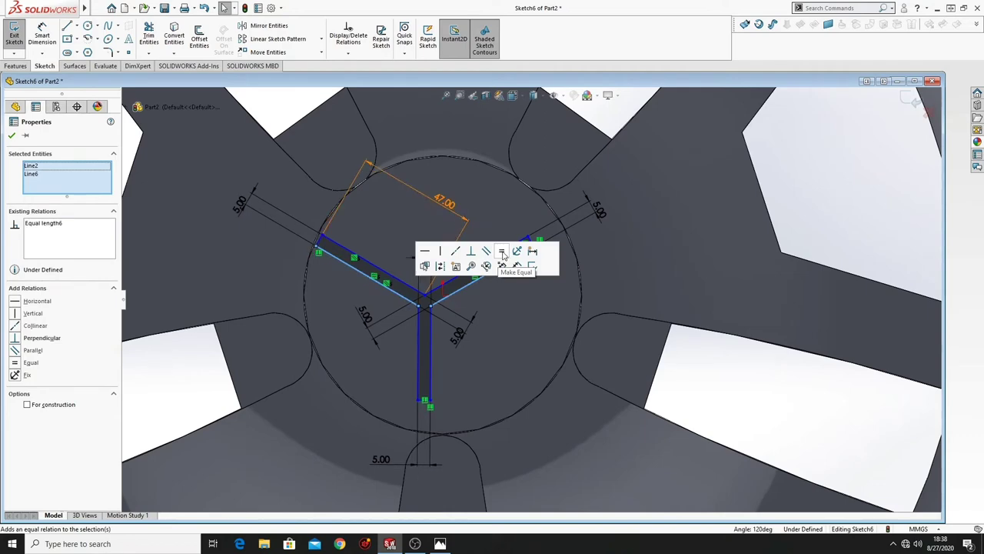
pyautogui.click(722, 383)
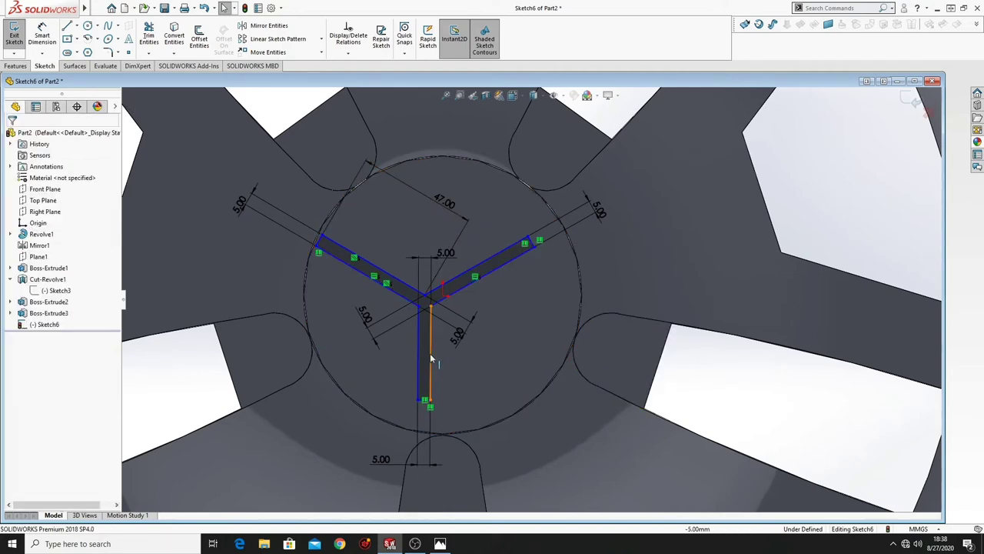
# Make the lower arm's right edge equal in length to the upper-left arm's lower long edge
pyautogui.click(430, 355)
pyautogui.keyDown('ctrl'); pyautogui.click(392, 292); pyautogui.keyUp('ctrl')
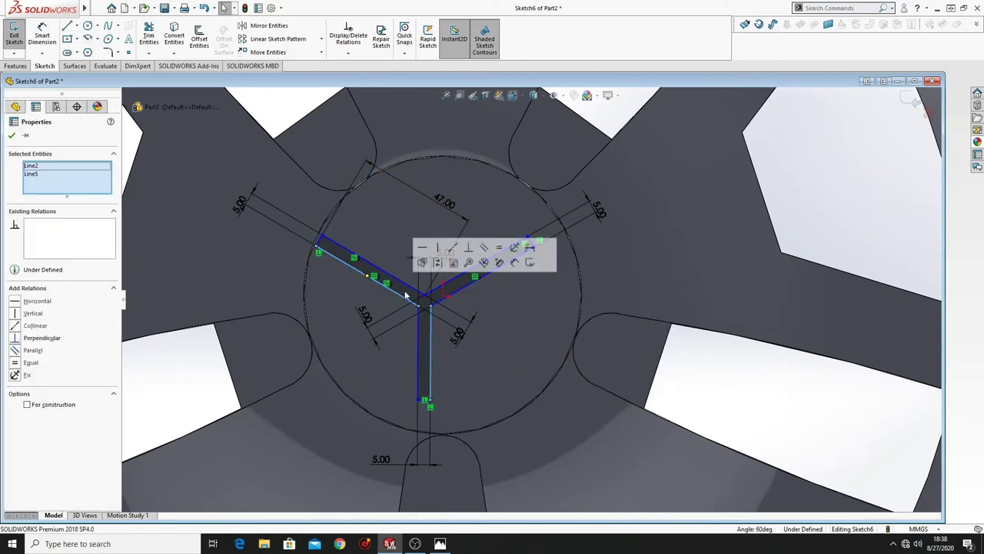
pyautogui.click(507, 260)
pyautogui.click(642, 387)
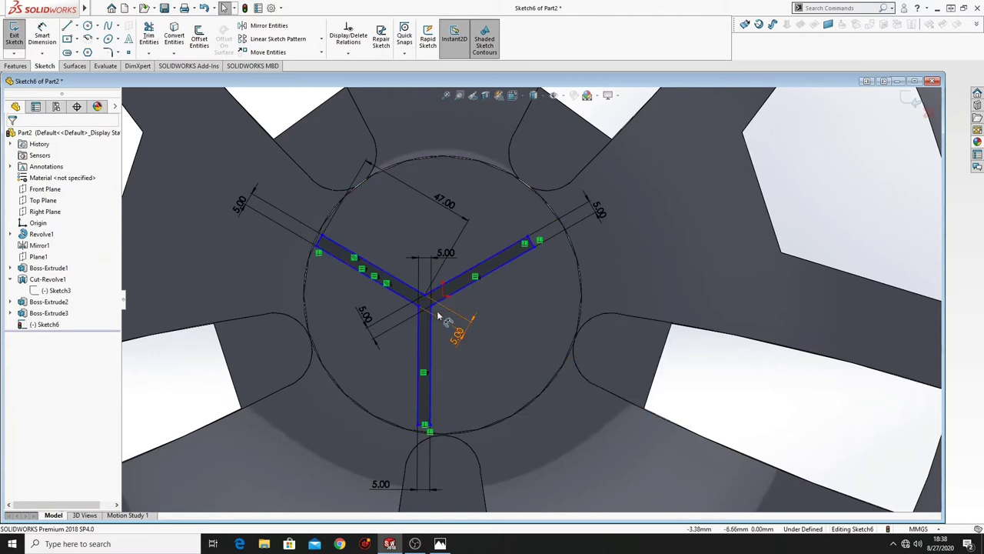
# Move the Y outline freehand so that its junction lies around the sketch origin
pyautogui.click(465, 274)
pyautogui.moveTo(527, 236)
pyautogui.mouseDown()
pyautogui.moveTo(549, 240)
pyautogui.moveTo(535, 226)
pyautogui.moveTo(496, 226)
pyautogui.moveTo(533, 245)
pyautogui.moveTo(539, 193)
pyautogui.moveTo(547, 228)
pyautogui.mouseUp()
pyautogui.moveTo(451, 297)
pyautogui.mouseDown()
pyautogui.moveTo(443, 289)
pyautogui.moveTo(451, 301)
pyautogui.mouseUp()
pyautogui.scroll(-6, 452, 301)
pyautogui.scroll(-4, 534, 323)
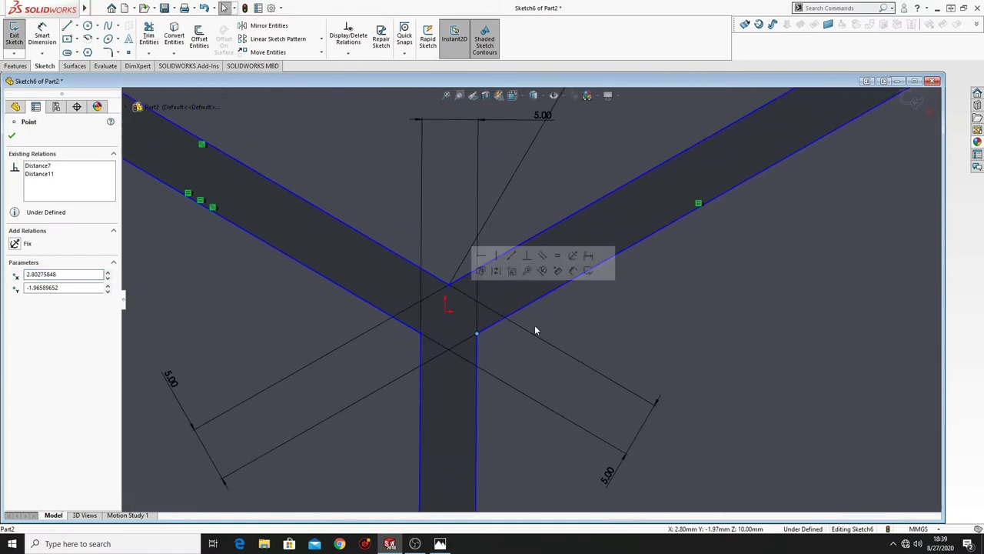
pyautogui.scroll(-1, 550, 338)
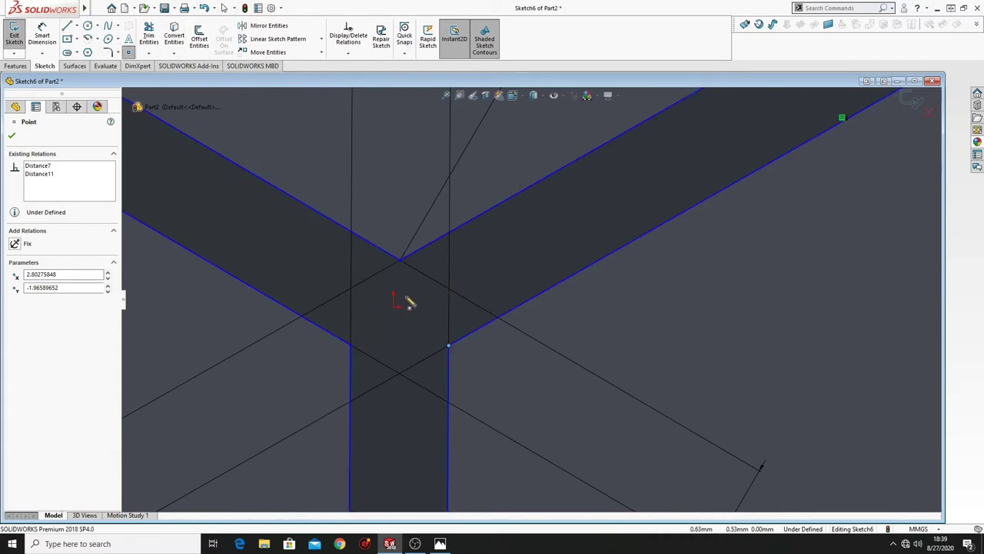
pyautogui.press('Escape')
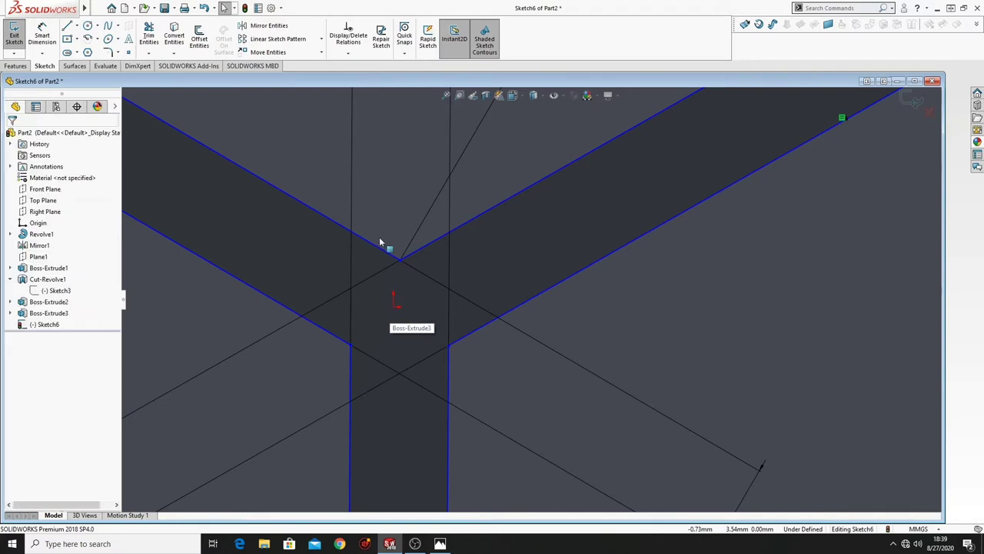
# Draw a vertical centerline from the top junction corner down to about the level of the two lower junction corners
pyautogui.click(76, 26)
pyautogui.click(92, 52)
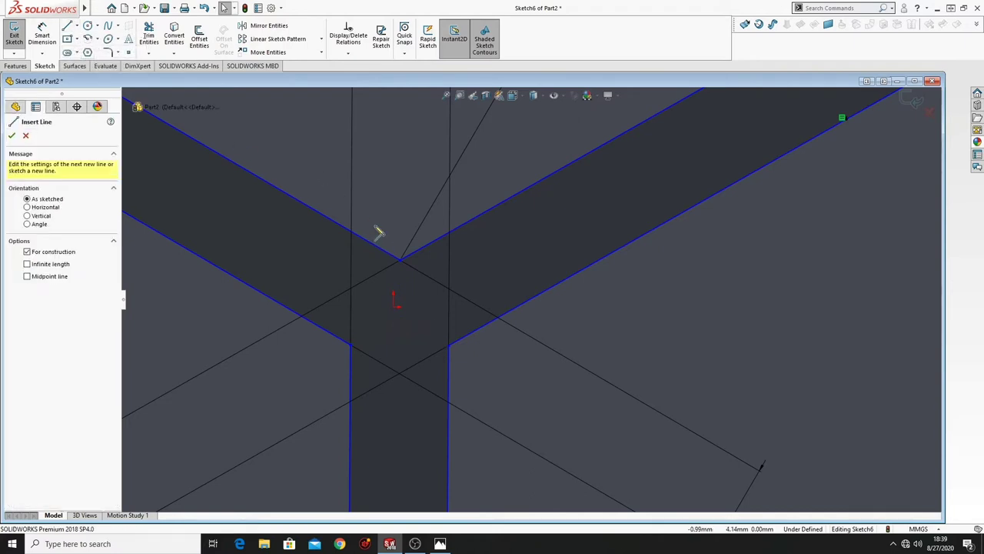
pyautogui.click(400, 262)
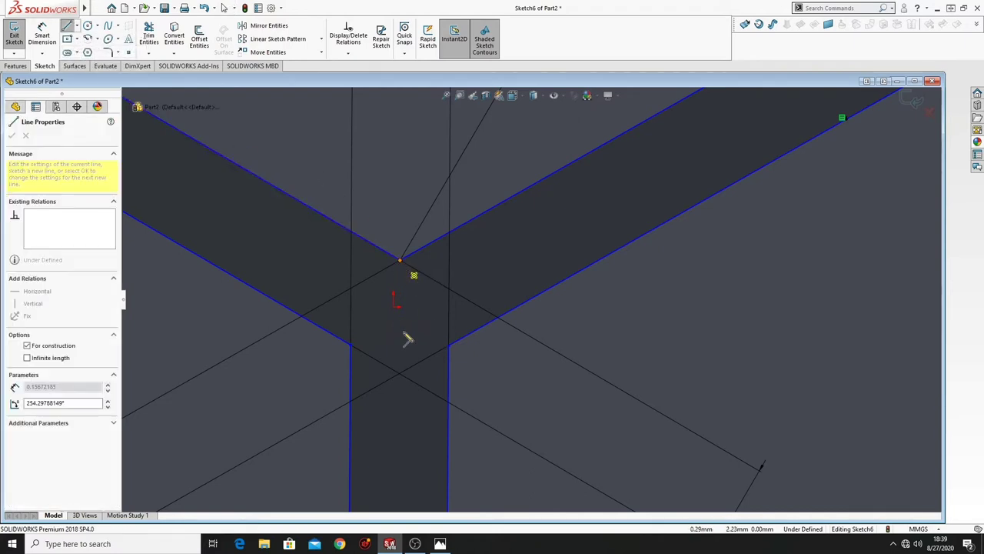
pyautogui.click(400, 349)
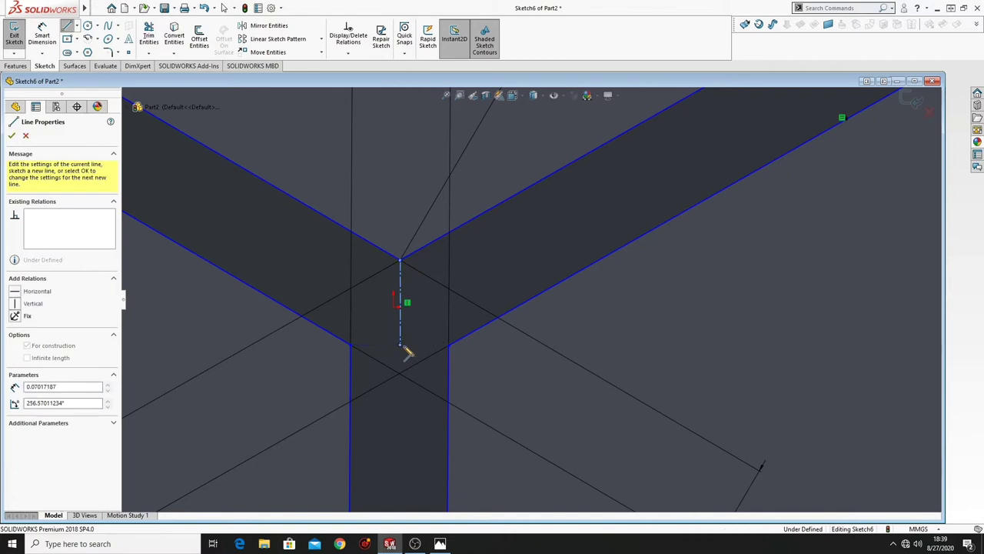
pyautogui.rightClick(540, 323)
pyautogui.click(561, 371)
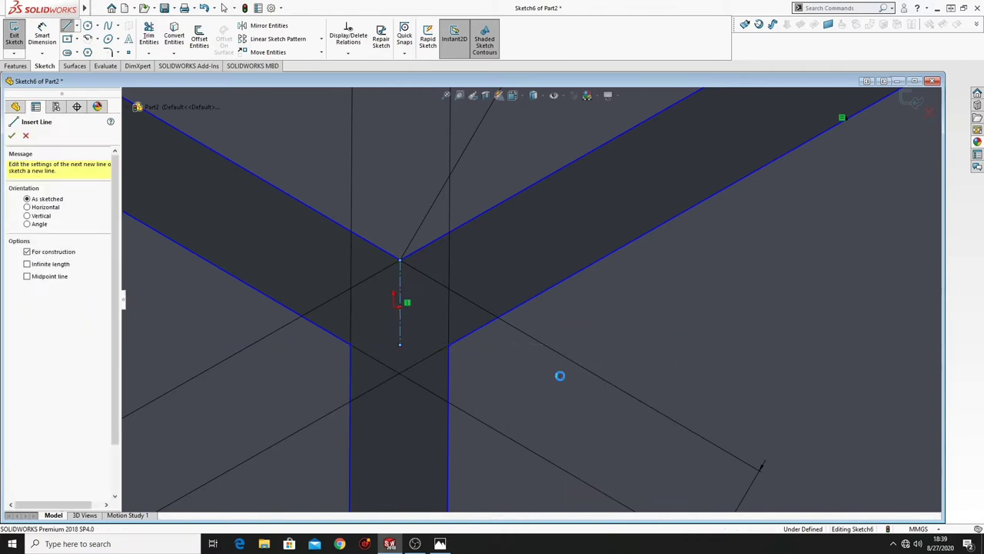
# Add a horizontal relation between the centerline's lower endpoint and the left junction corner
pyautogui.click(400, 344)
pyautogui.keyDown('ctrl'); pyautogui.click(351, 344); pyautogui.keyUp('ctrl')
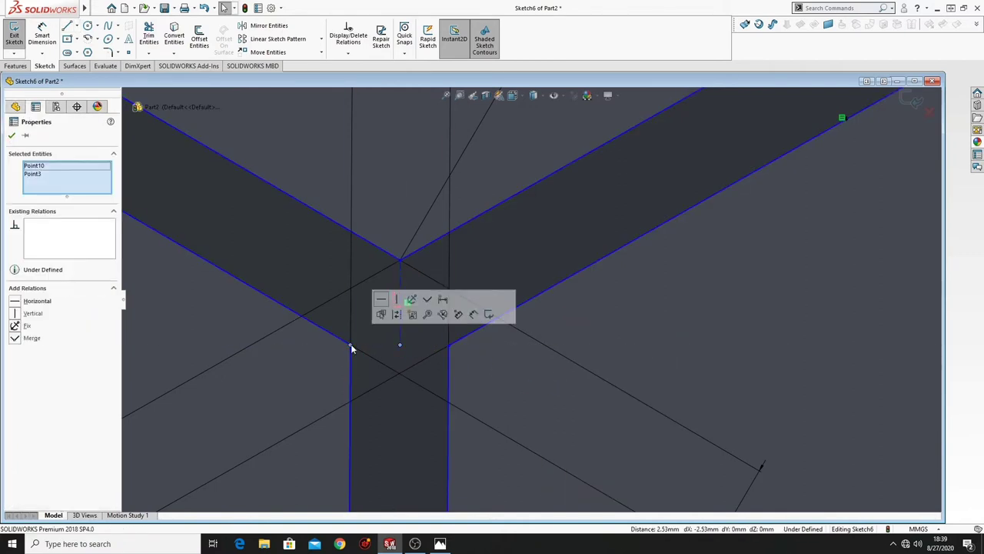
pyautogui.click(381, 305)
pyautogui.click(631, 337)
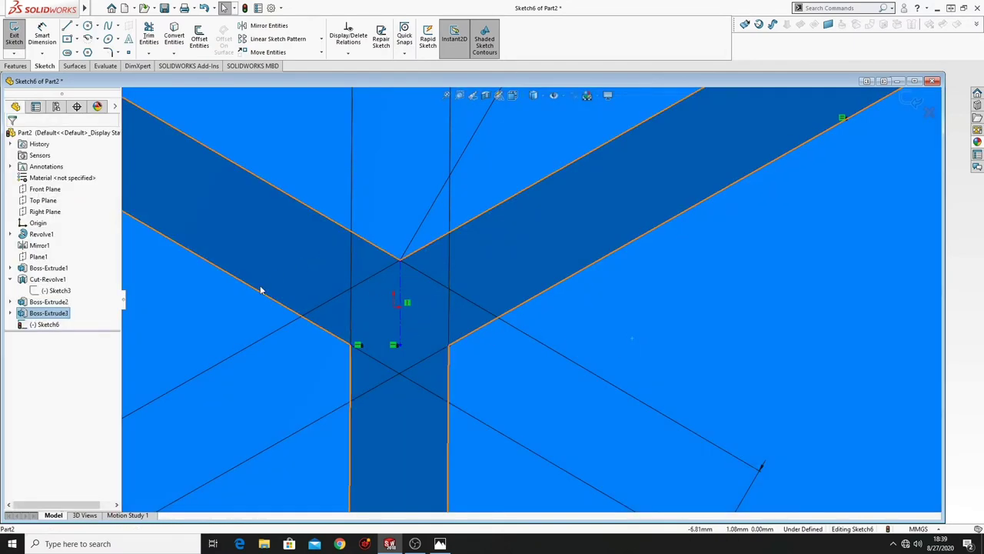
pyautogui.scroll(9, 261, 286)
pyautogui.click(850, 399)
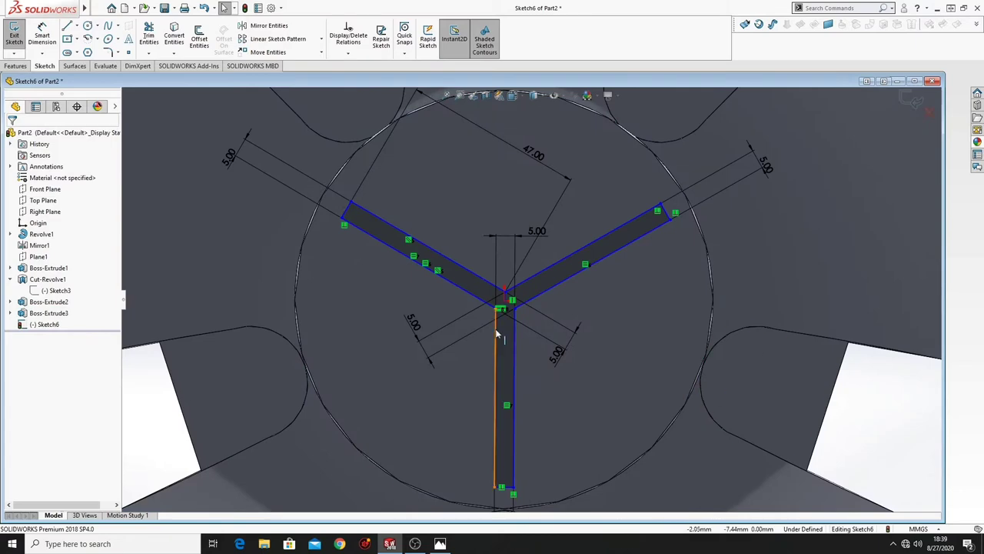
pyautogui.scroll(-6, 561, 319)
pyautogui.scroll(-4, 464, 328)
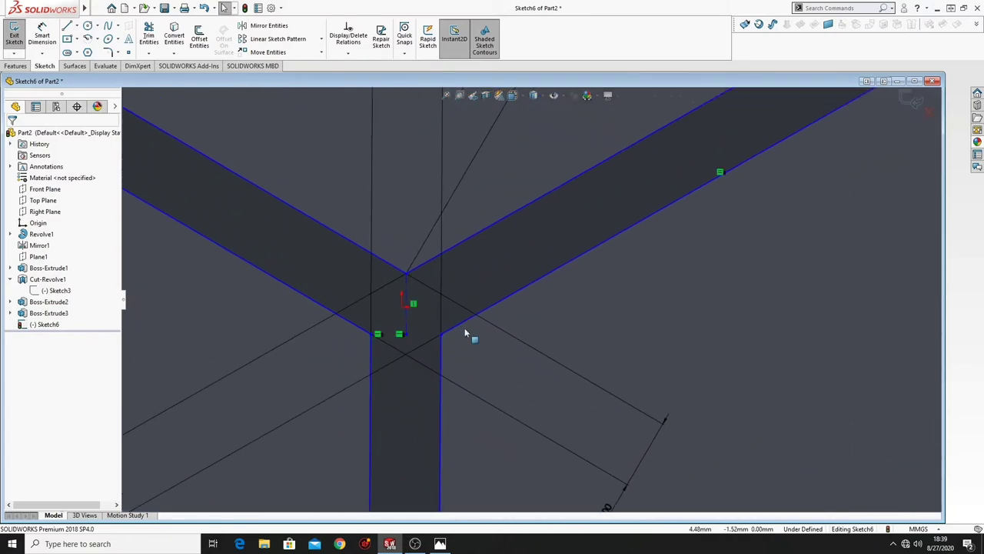
# Add a midpoint relation between the vertical centerline and the sketch origin
pyautogui.click(342, 284)
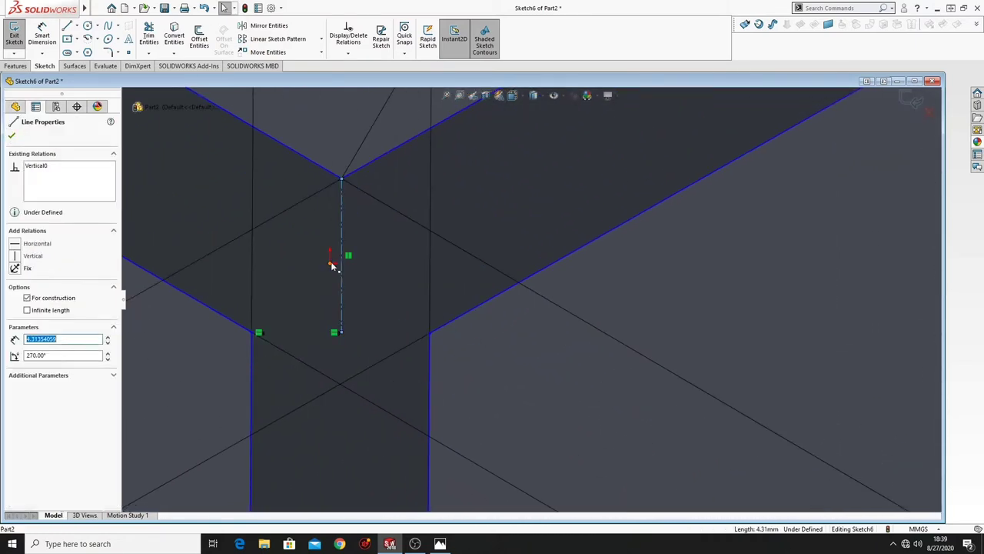
pyautogui.keyDown('ctrl'); pyautogui.click(330, 262); pyautogui.keyUp('ctrl')
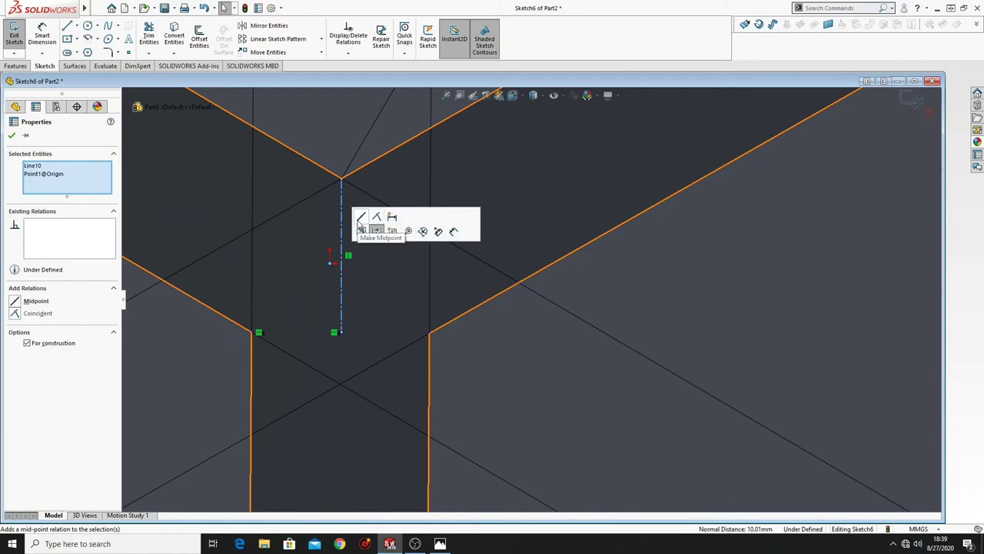
pyautogui.click(361, 219)
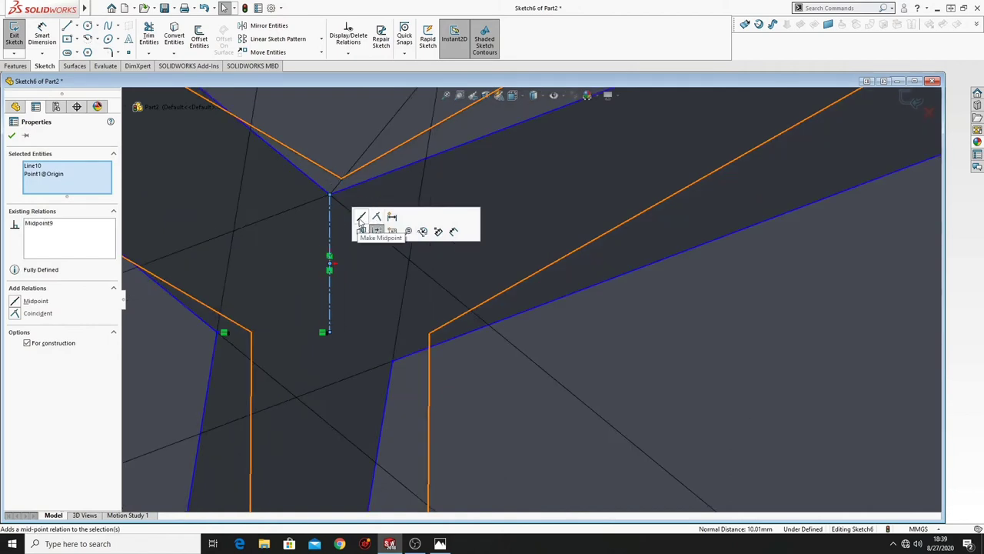
pyautogui.scroll(5, 460, 350)
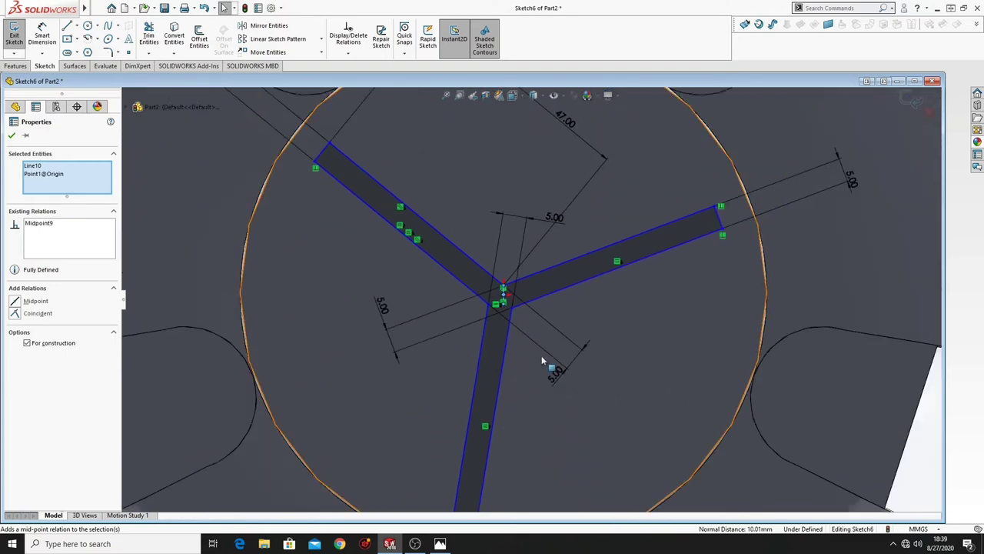
pyautogui.scroll(-10, 541, 355)
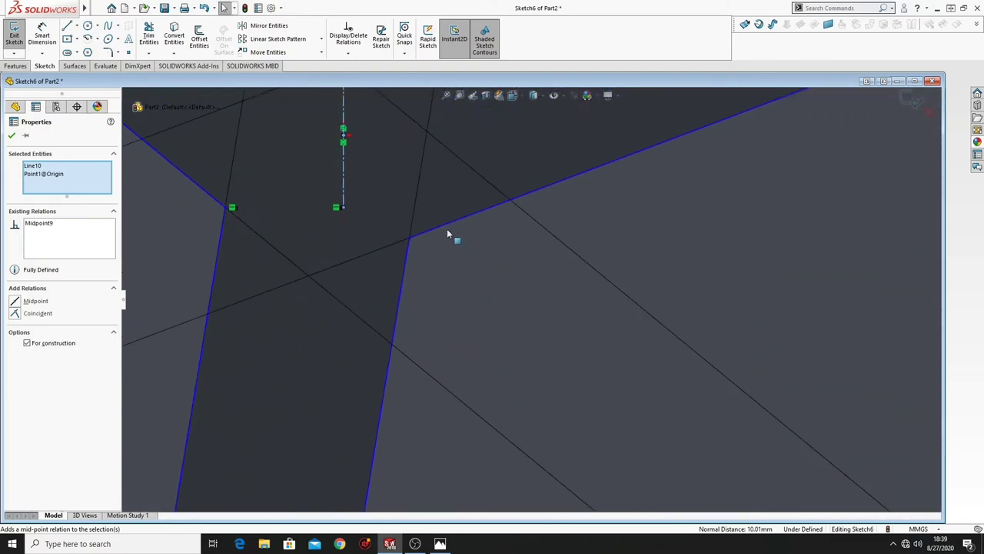
pyautogui.keyDown('ctrl'); pyautogui.moveTo(447, 230); pyautogui.dragTo(531, 347, button='middle'); pyautogui.keyUp('ctrl')
pyautogui.click(42, 36)
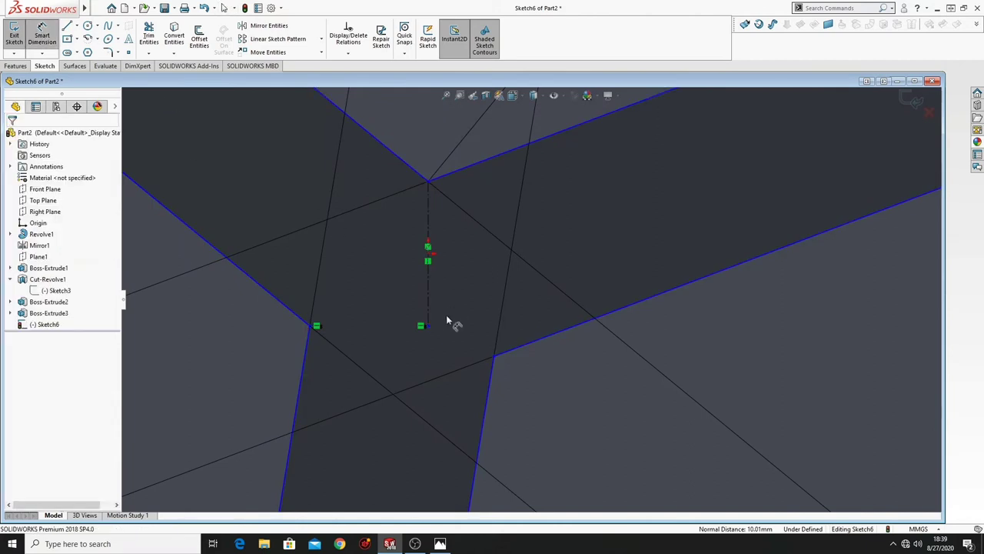
pyautogui.click(428, 327)
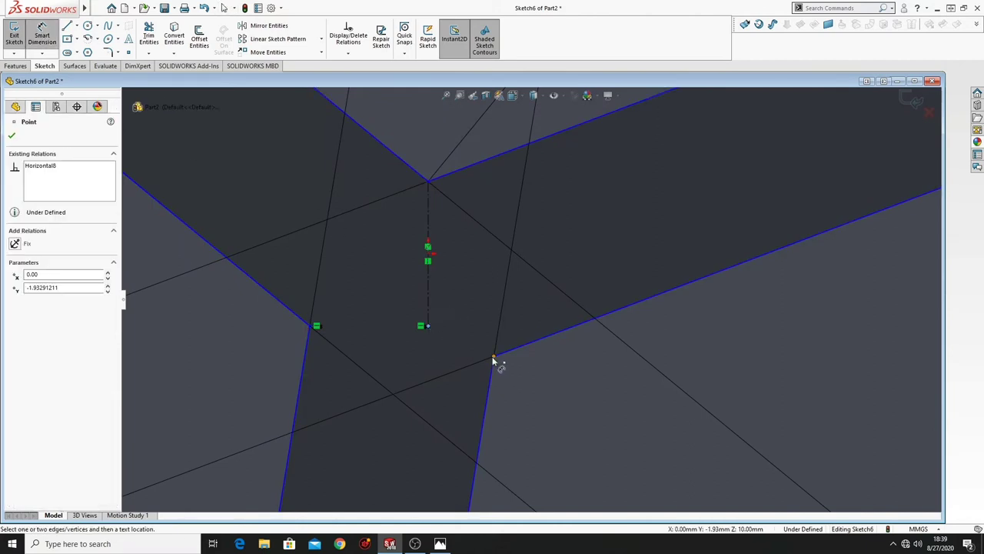
pyautogui.click(494, 358)
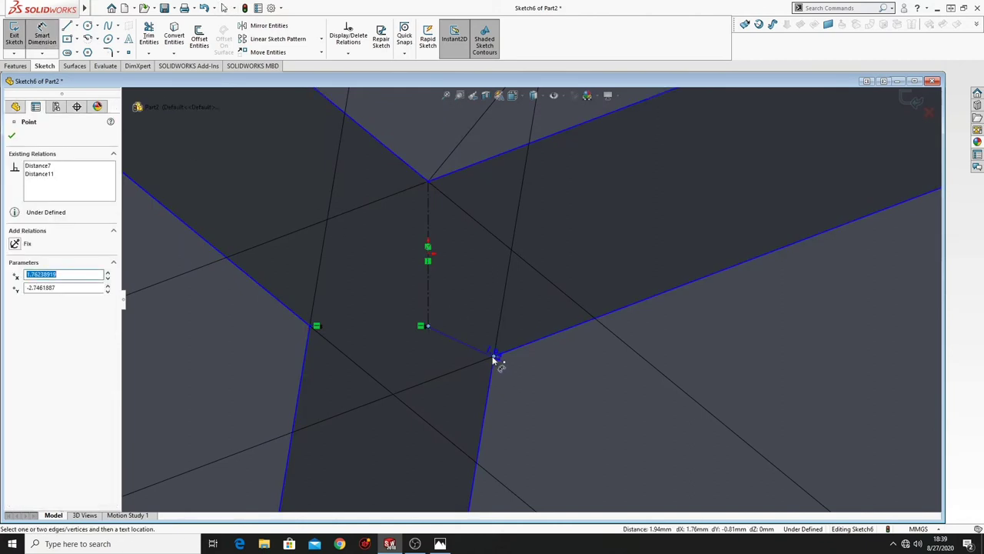
pyautogui.press('Escape')
pyautogui.rightClick(498, 367)
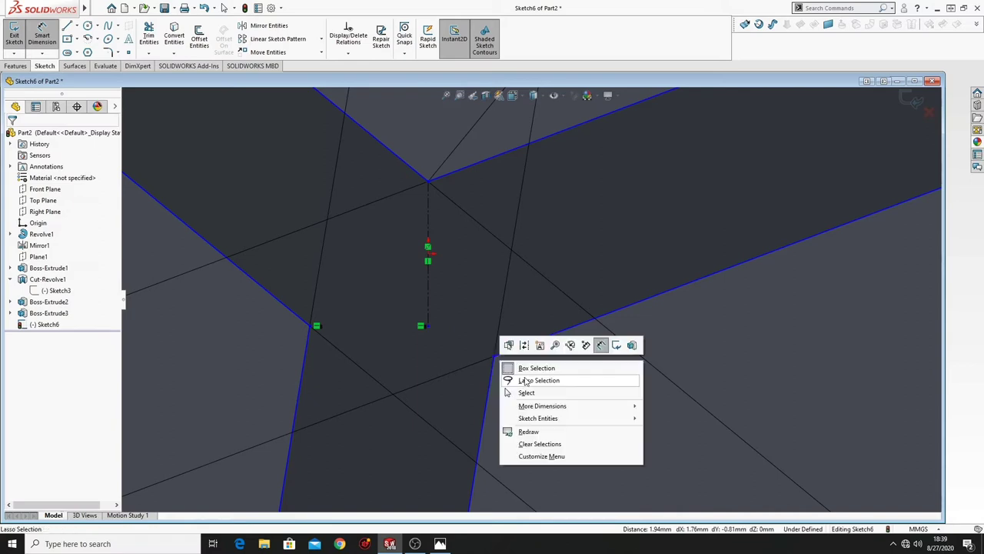
pyautogui.click(531, 394)
# Add a horizontal relation between the lower-right junction corner and the centerline's lower endpoint
pyautogui.click(493, 359)
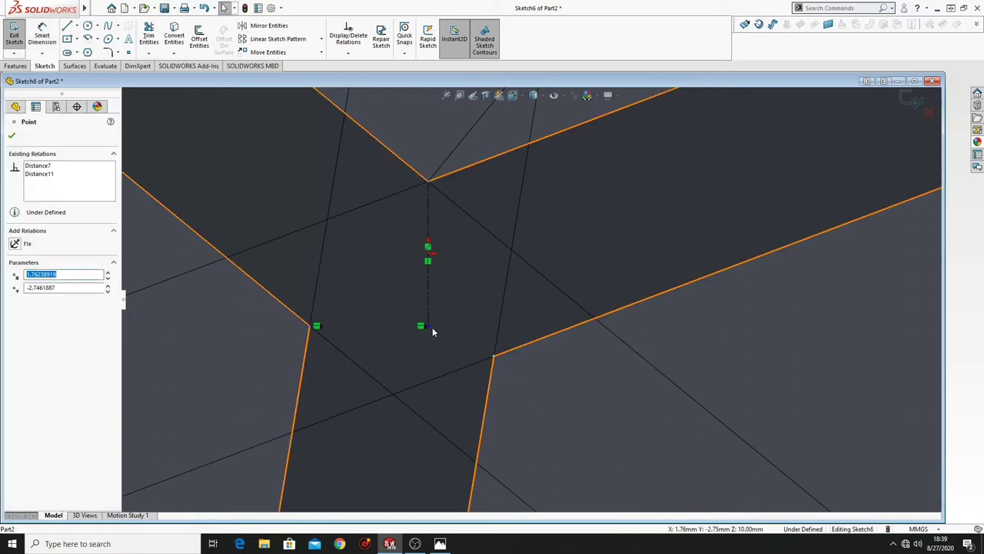
pyautogui.keyDown('ctrl'); pyautogui.click(428, 325); pyautogui.keyUp('ctrl')
pyautogui.click(456, 283)
pyautogui.scroll(8, 625, 397)
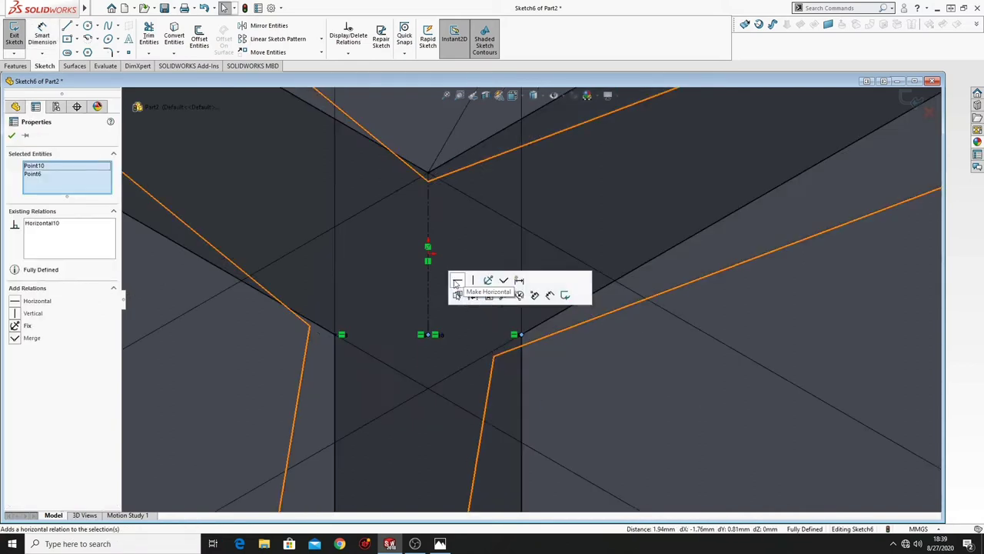
pyautogui.keyDown('ctrl'); pyautogui.moveTo(652, 359); pyautogui.dragTo(517, 379, button='middle'); pyautogui.keyUp('ctrl')
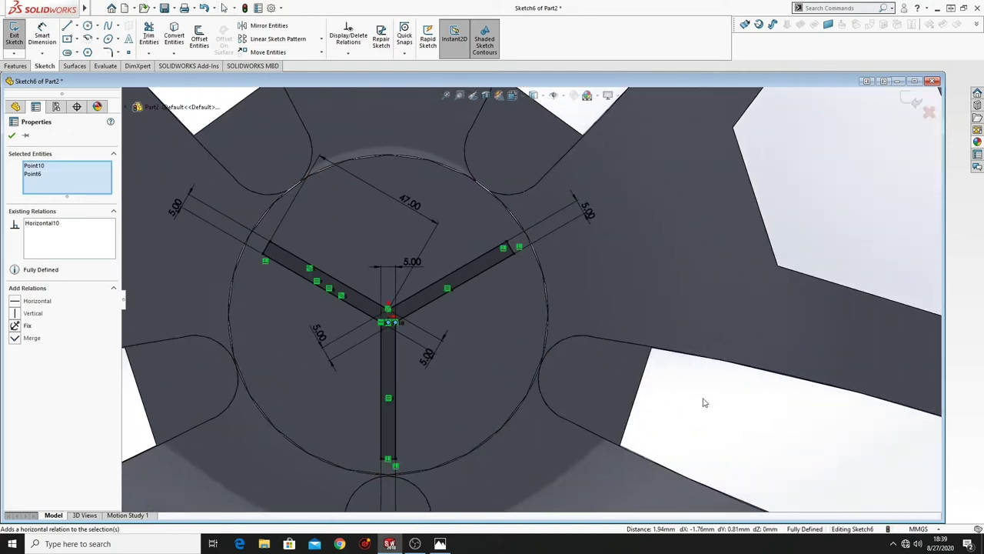
pyautogui.click(705, 402)
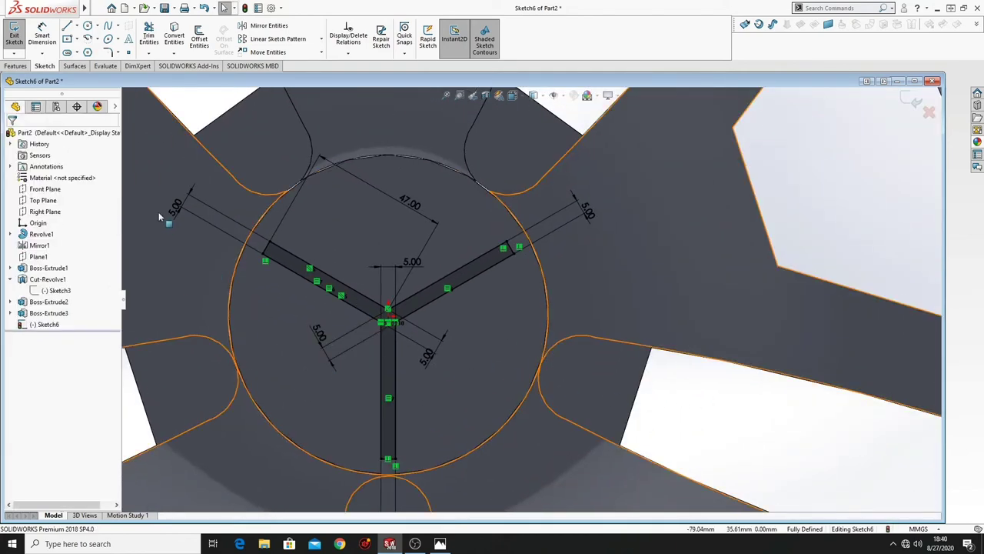
# Extrude the three-armed emblem sketch 6 mm outward from the hub disc as a blind boss with merged result
pyautogui.click(15, 66)
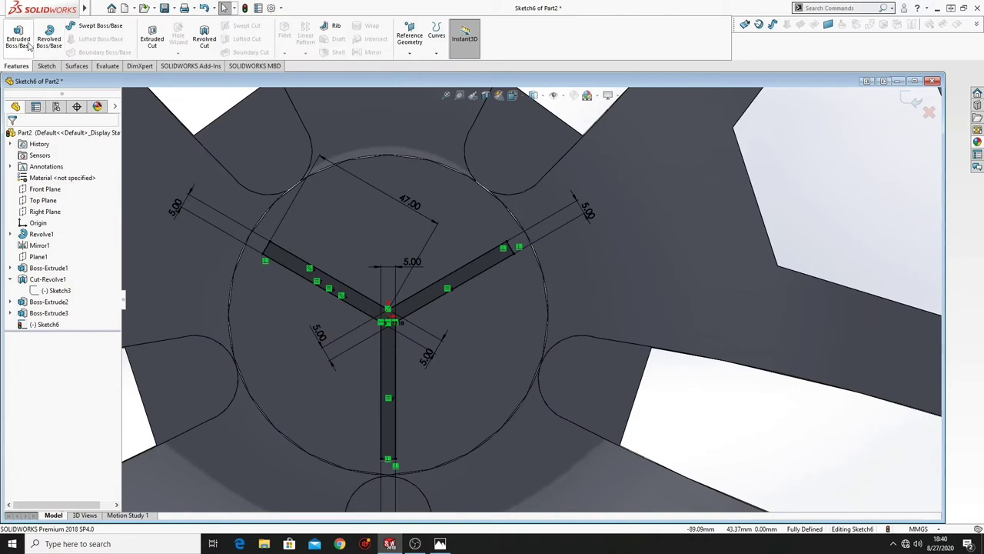
pyautogui.click(18, 35)
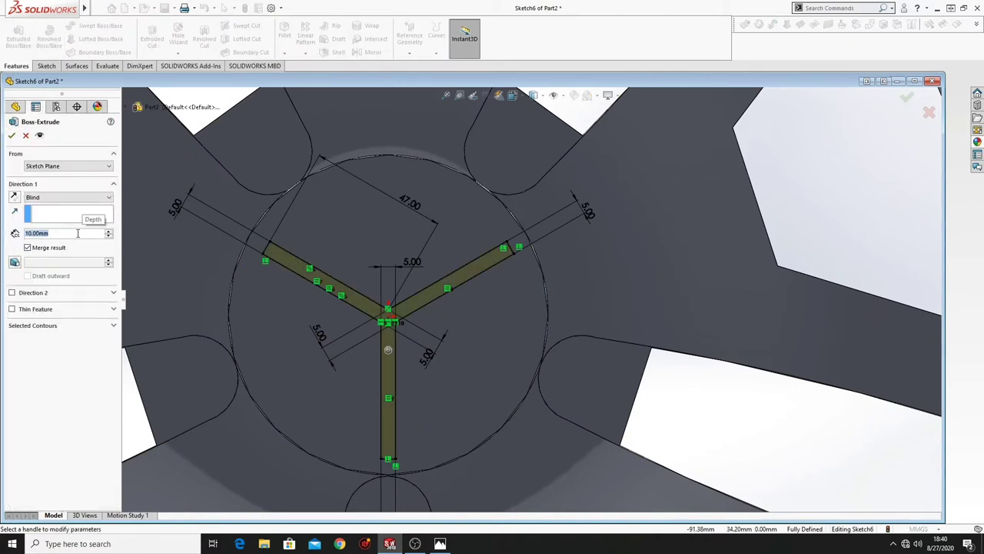
pyautogui.write('6')
pyautogui.press('Return')
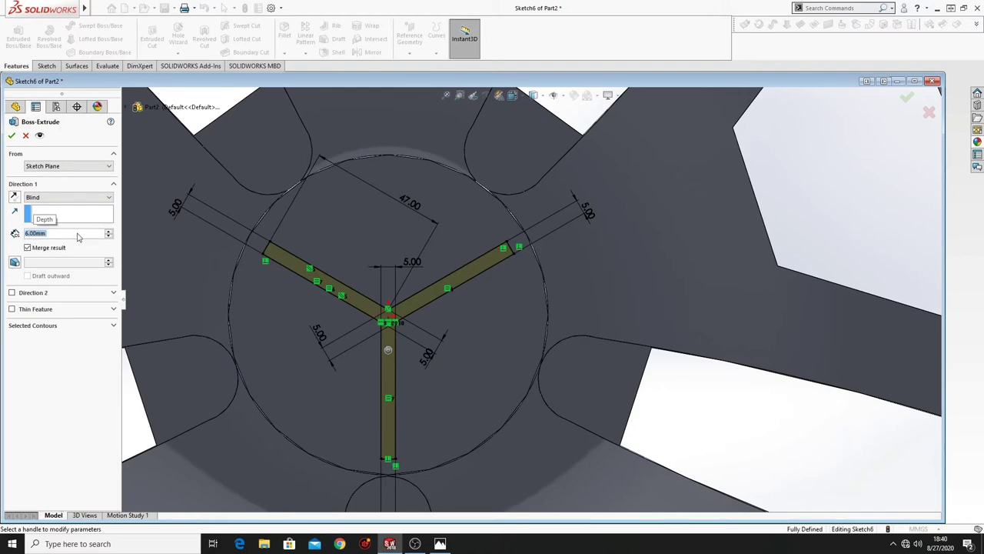
pyautogui.moveTo(295, 302); pyautogui.dragTo(347, 321, button='middle')
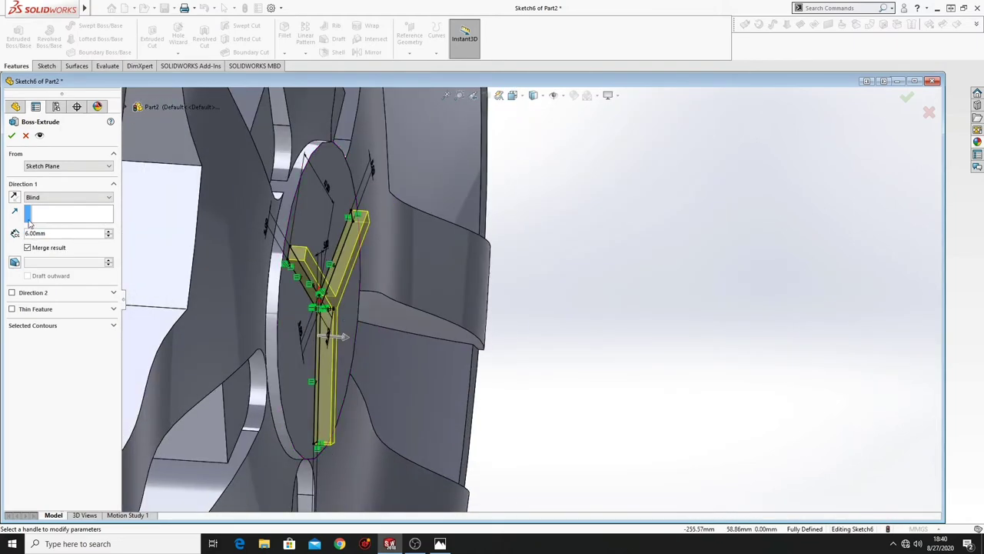
pyautogui.click(14, 136)
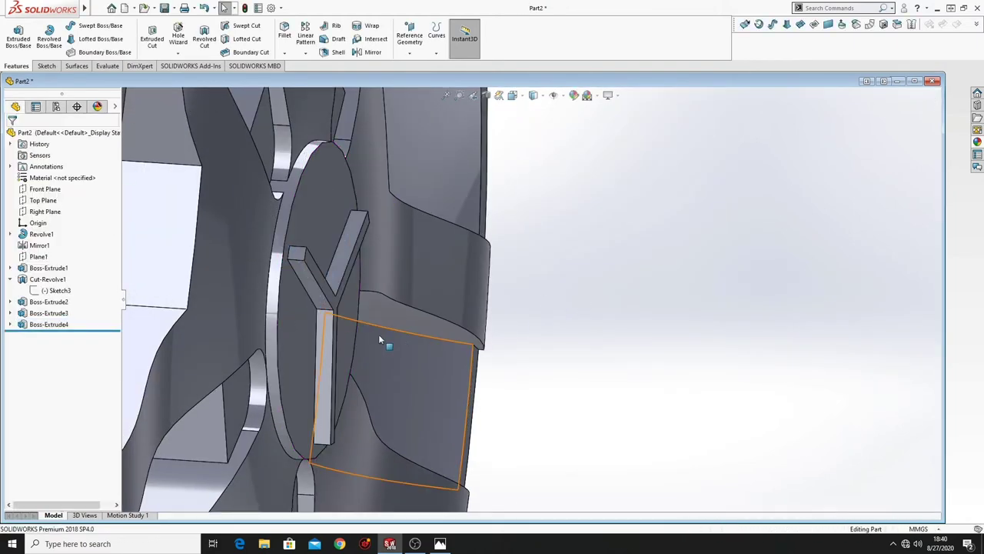
# Fillet all edges of the emblem's front face with a 2 mm radius
pyautogui.moveTo(368, 335); pyautogui.dragTo(402, 332, button='middle')
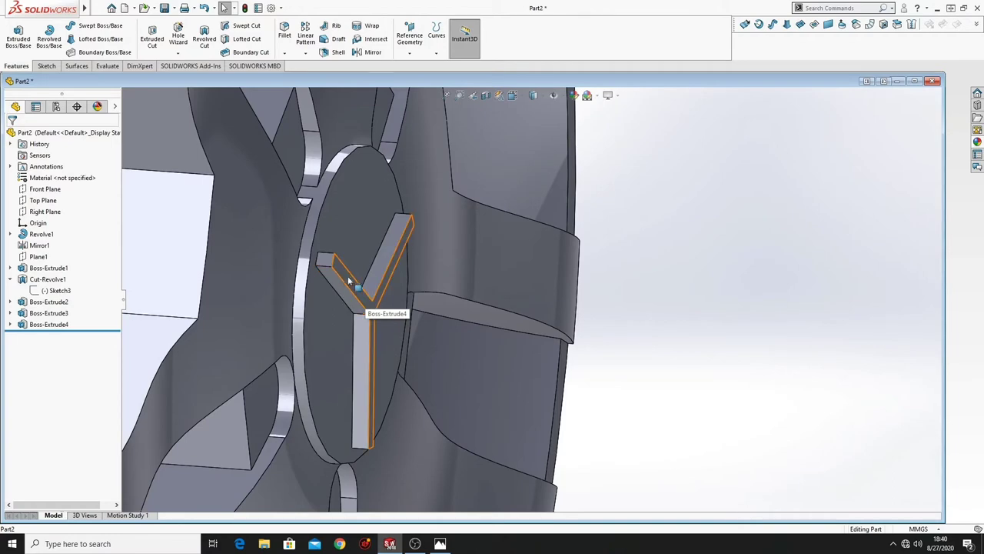
pyautogui.moveTo(460, 335); pyautogui.dragTo(678, 310, button='middle')
pyautogui.moveTo(382, 359); pyautogui.dragTo(344, 336, button='middle')
pyautogui.keyDown('ctrl'); pyautogui.moveTo(344, 335); pyautogui.dragTo(583, 348, button='middle'); pyautogui.keyUp('ctrl')
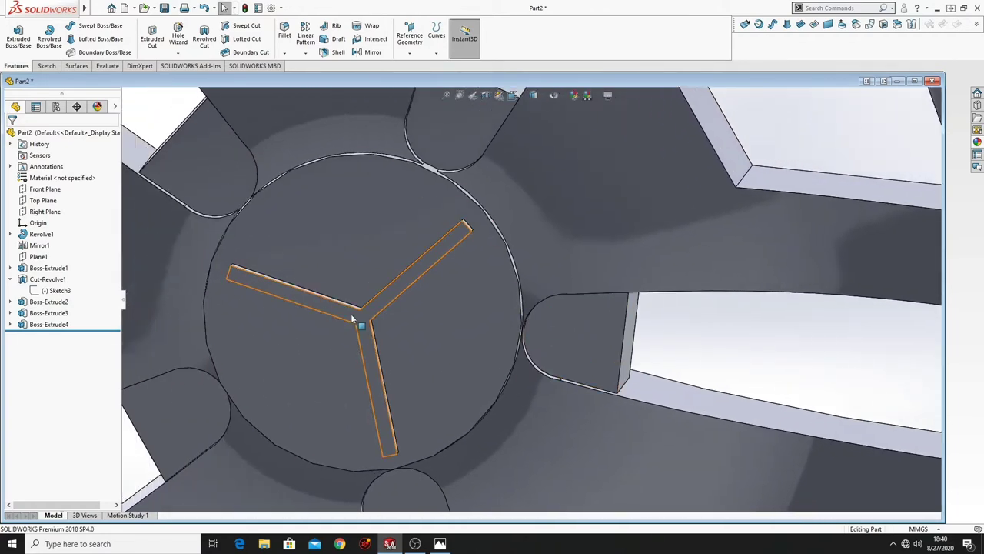
pyautogui.click(369, 346)
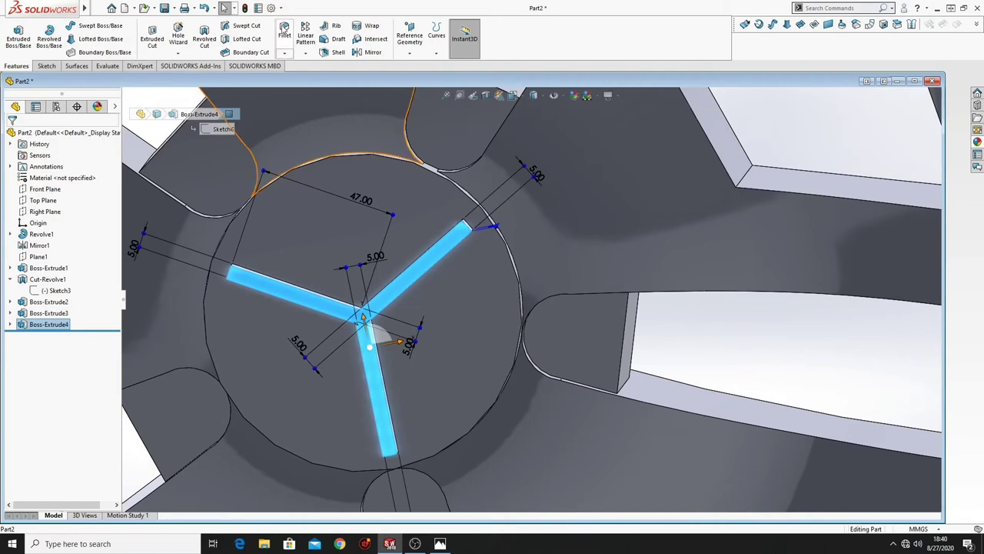
pyautogui.click(284, 29)
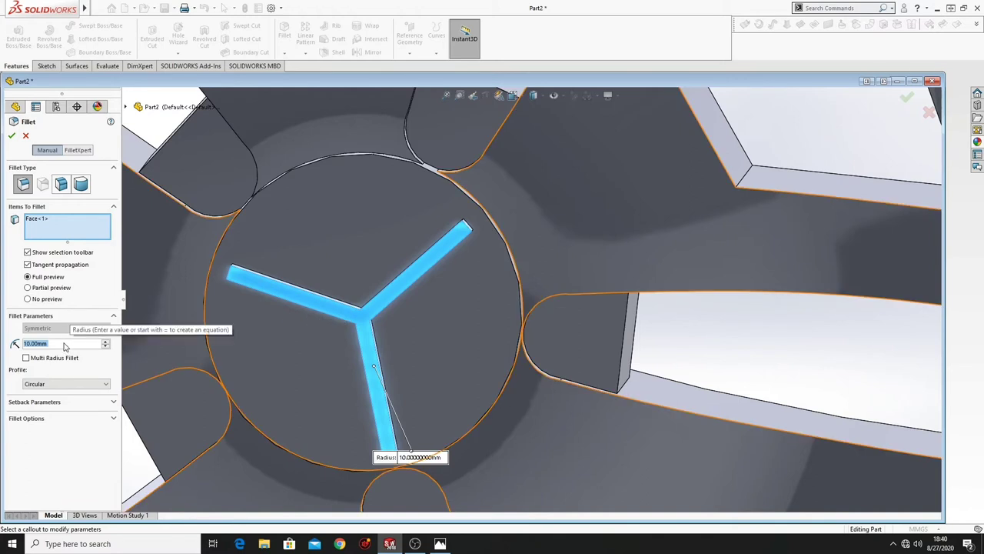
pyautogui.write('2')
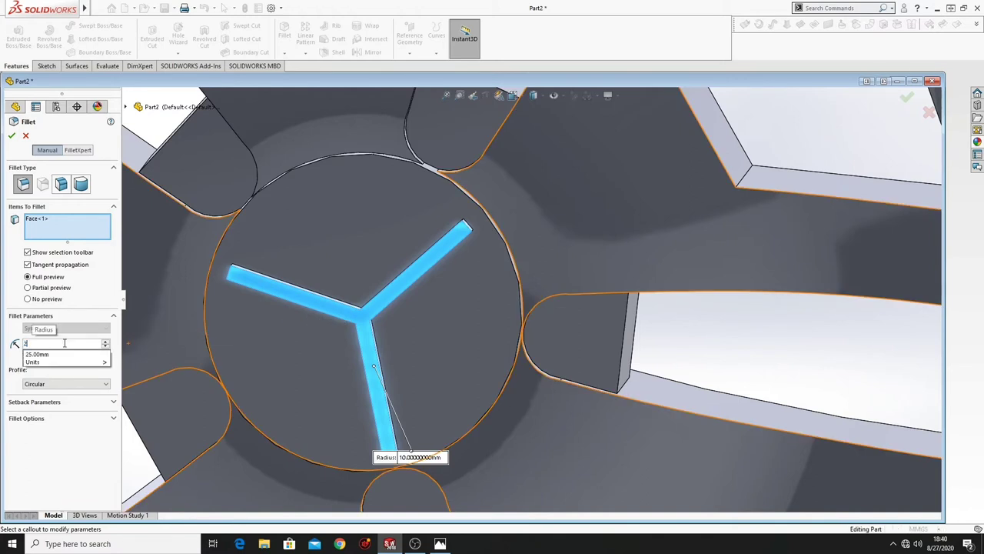
pyautogui.press('Return')
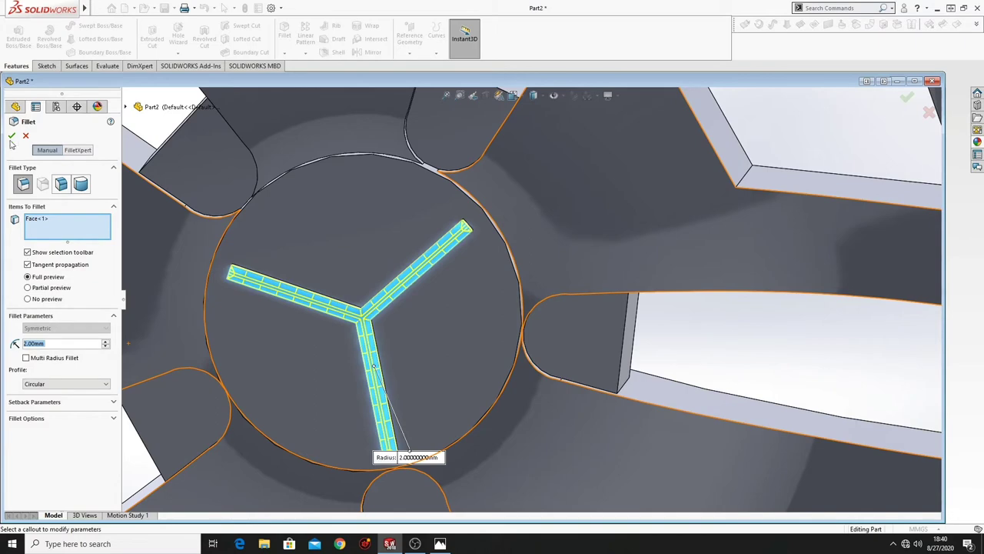
pyautogui.click(12, 136)
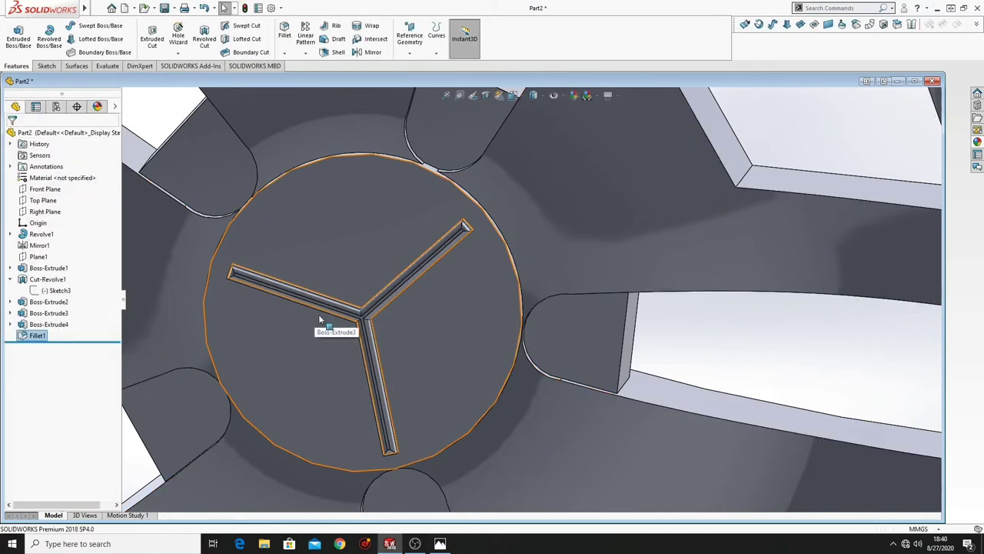
# Fillet the hub disc's circular front edge with a 5 mm radius
pyautogui.moveTo(319, 313); pyautogui.dragTo(376, 322, button='middle')
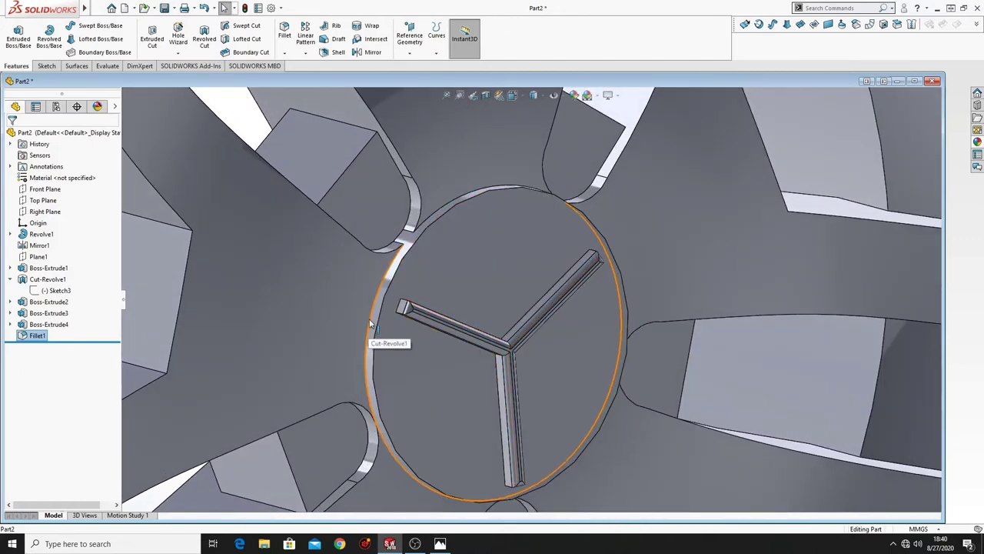
pyautogui.scroll(5, 372, 323)
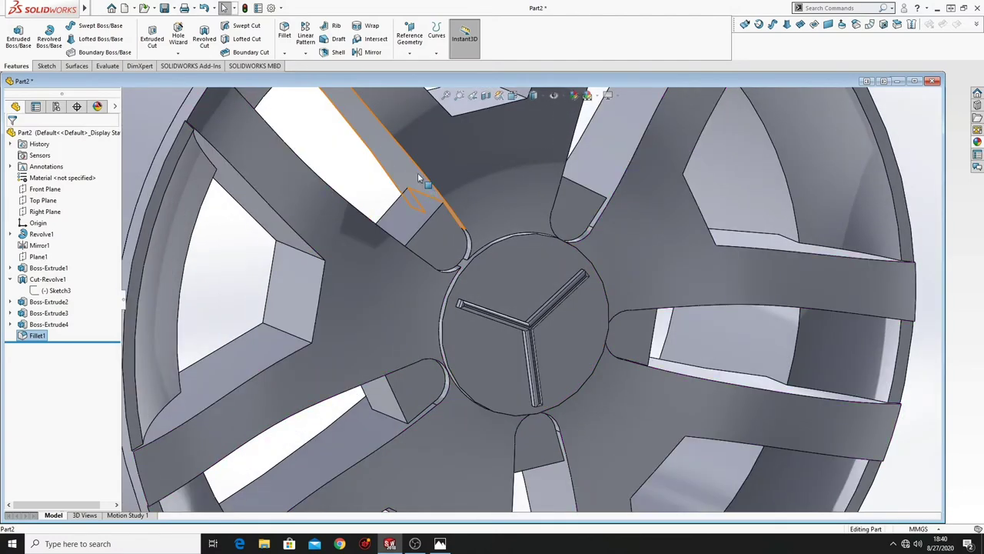
pyautogui.scroll(-2, 472, 289)
pyautogui.click(285, 38)
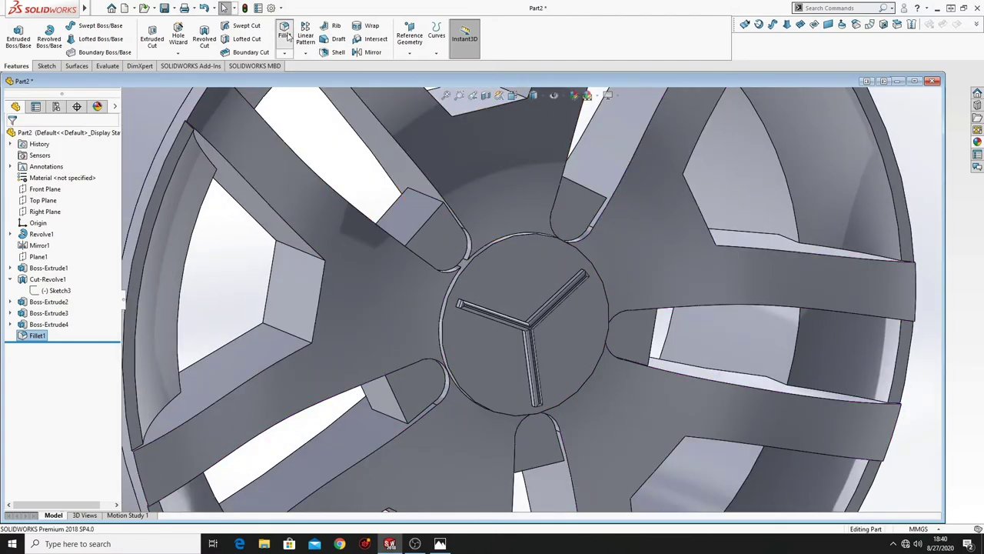
pyautogui.click(451, 302)
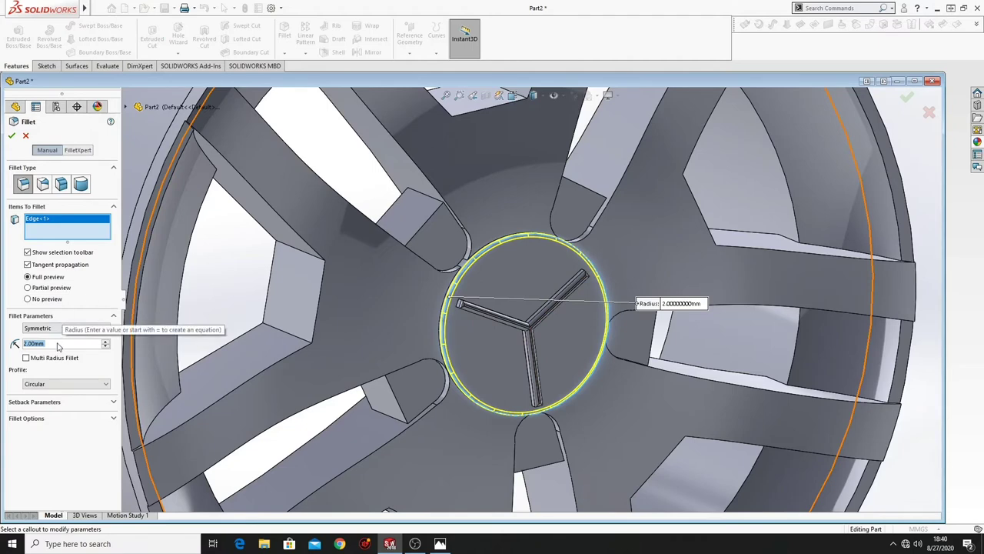
pyautogui.write('5')
pyautogui.press('Return')
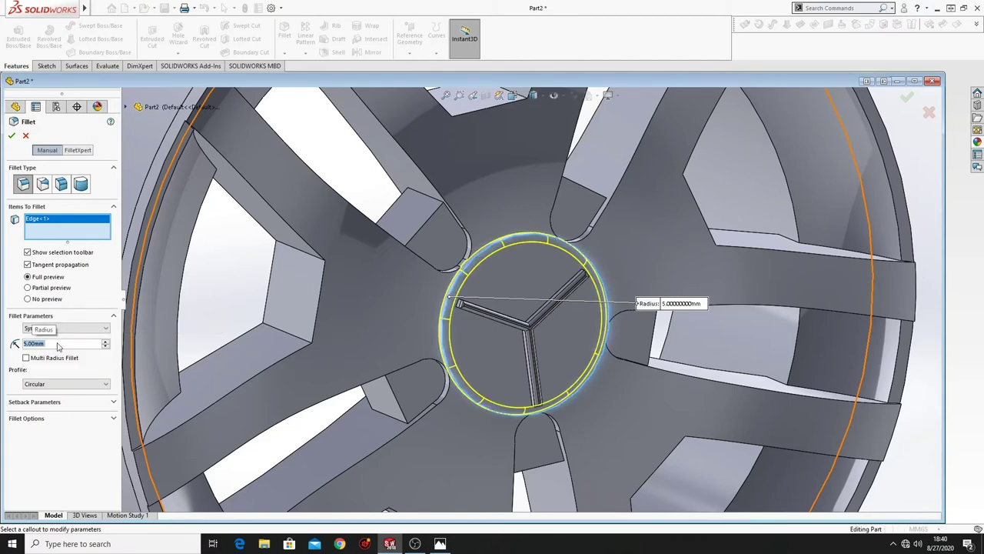
pyautogui.click(12, 135)
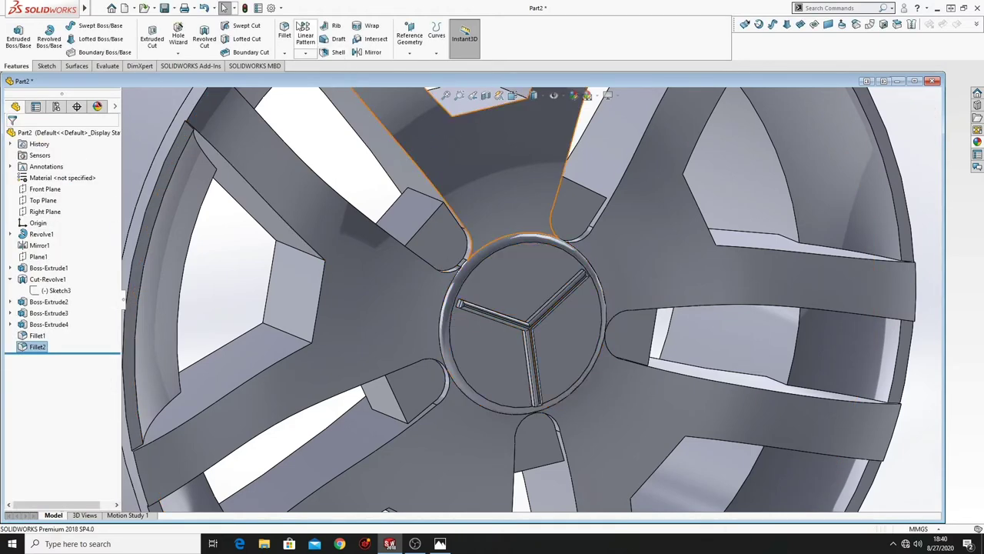
# Try to fillet the two outer boundary edges around the hub disc with a 20 mm radius
pyautogui.click(285, 31)
pyautogui.scroll(-3, 473, 271)
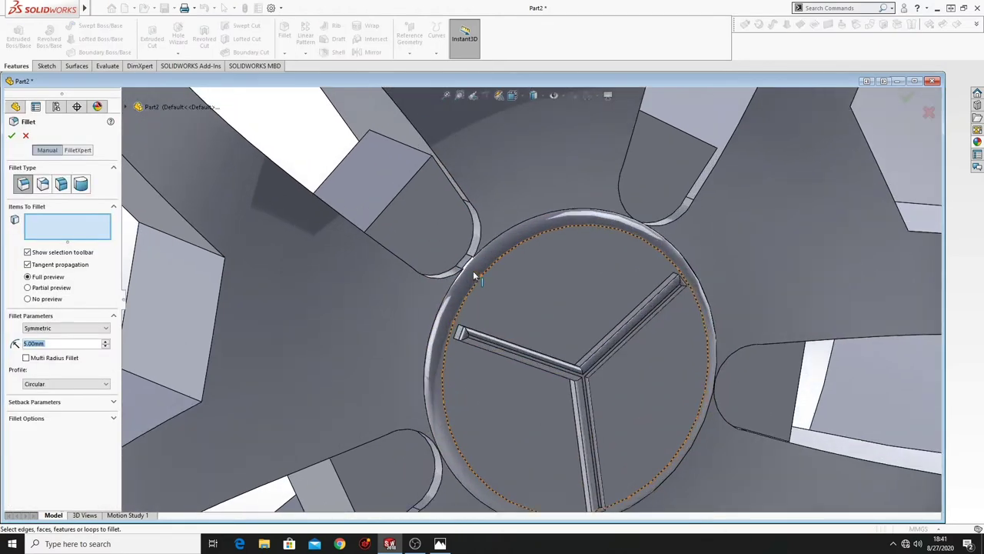
pyautogui.click(443, 298)
pyautogui.click(493, 236)
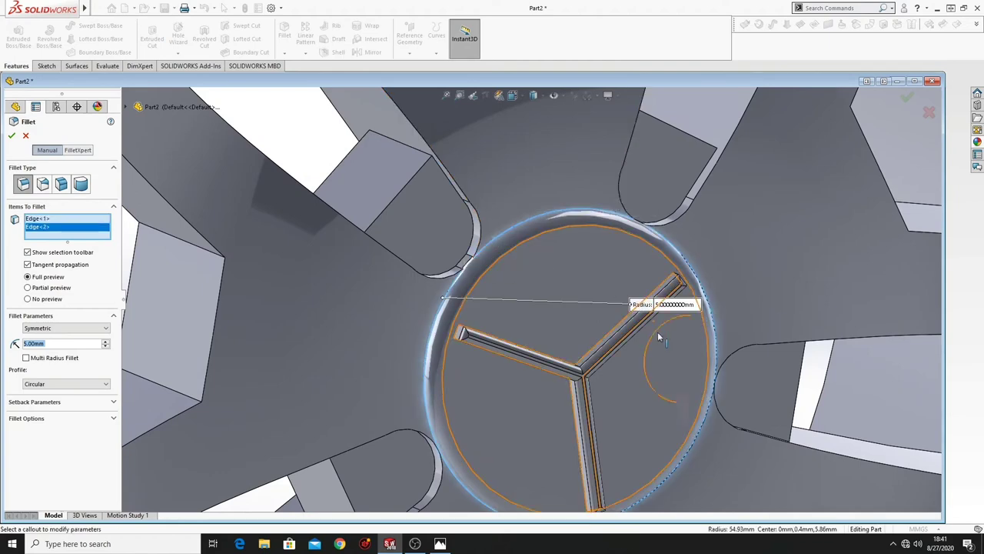
pyautogui.keyDown('ctrl'); pyautogui.moveTo(656, 379); pyautogui.dragTo(641, 320, button='middle'); pyautogui.keyUp('ctrl')
pyautogui.moveTo(619, 402)
pyautogui.mouseDown(button='middle')
pyautogui.moveTo(596, 349)
pyautogui.moveTo(610, 375)
pyautogui.moveTo(594, 365)
pyautogui.moveTo(589, 375)
pyautogui.moveTo(604, 400)
pyautogui.mouseUp(button='middle')
pyautogui.scroll(2, 595, 369)
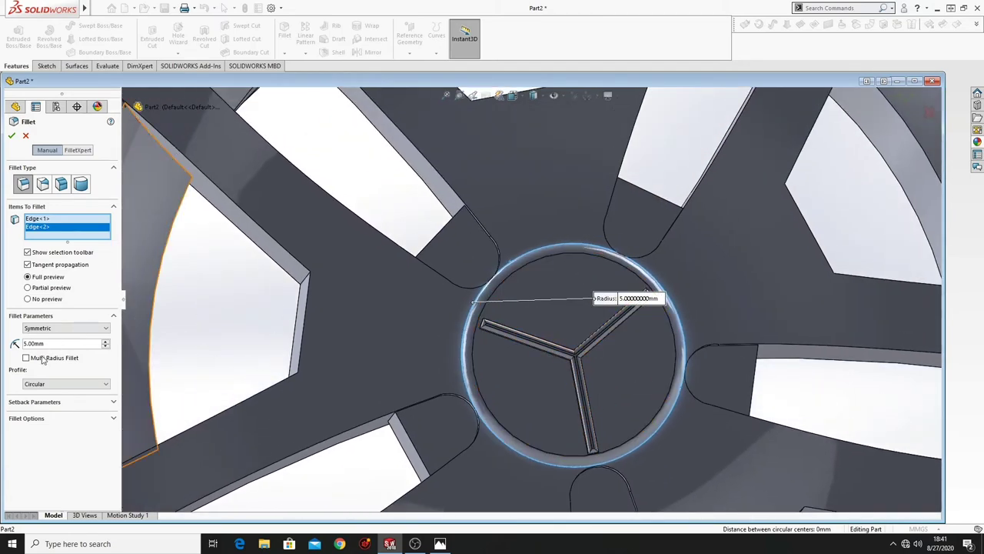
pyautogui.click(54, 344)
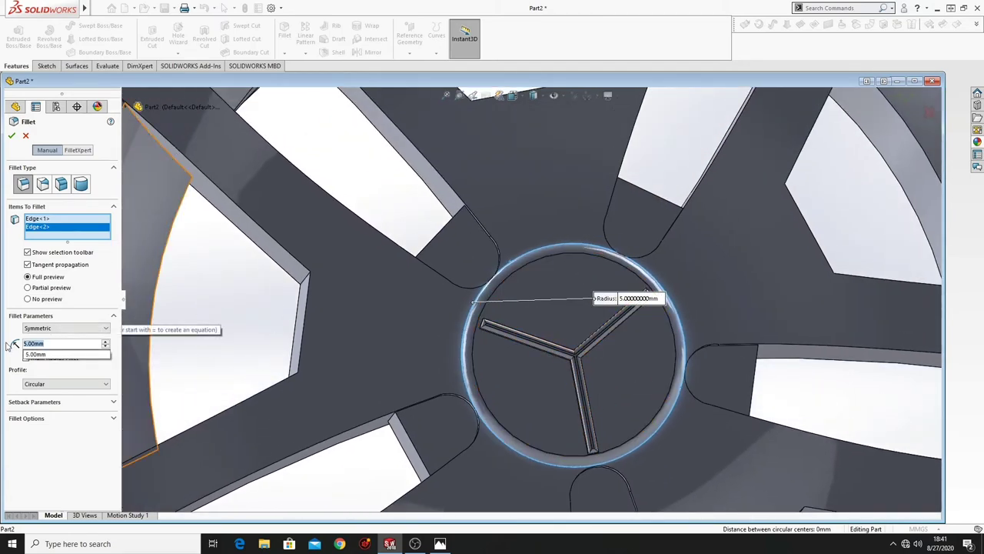
pyautogui.write('20')
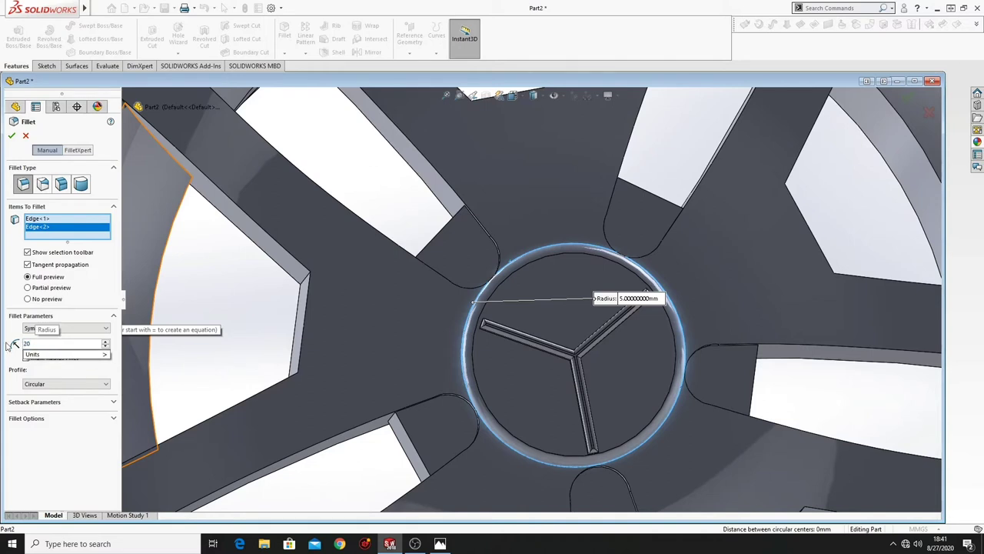
pyautogui.click(236, 322)
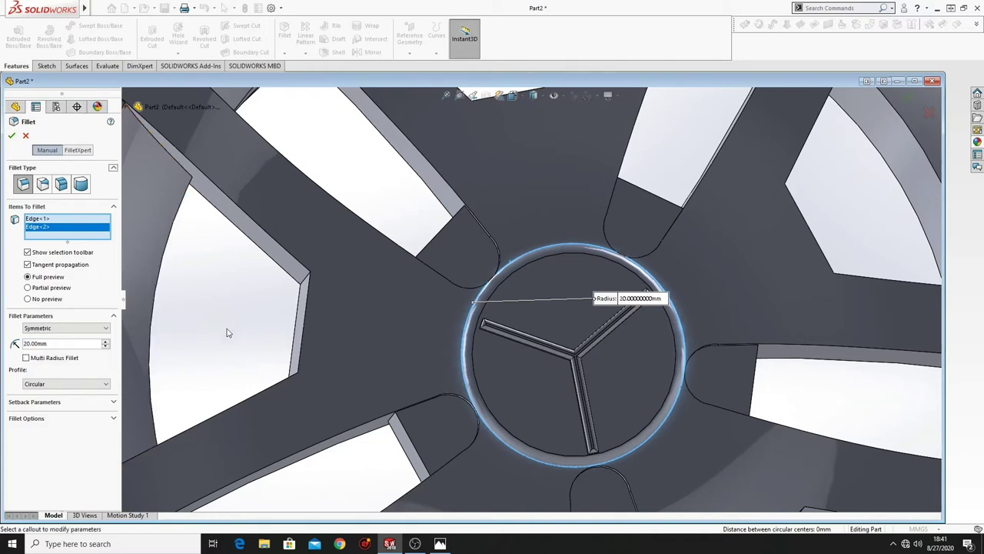
pyautogui.click(12, 136)
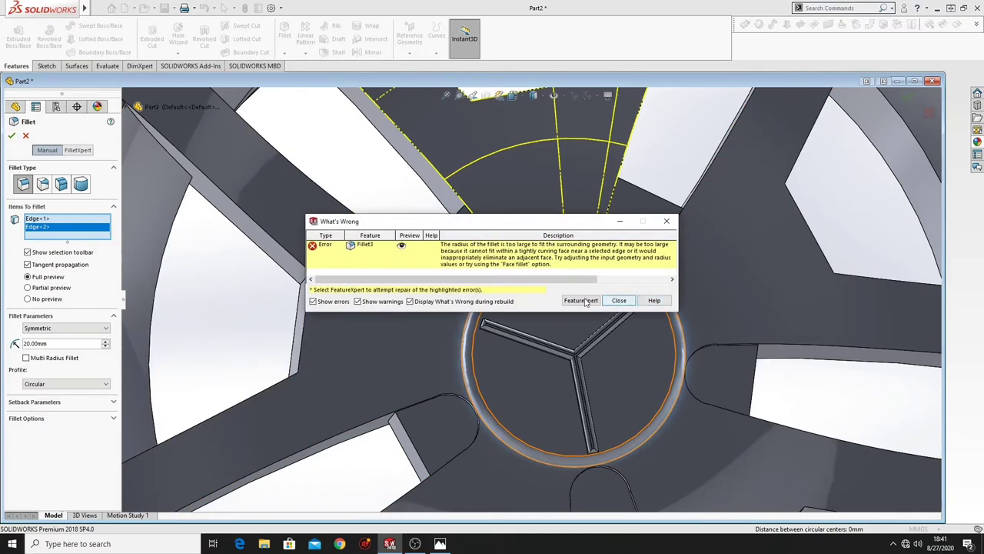
pyautogui.click(618, 300)
# Try the fillet on both hub disc boundary edges with the radius reduced to 10 mm and finally 5 mm
pyautogui.scroll(5, 486, 323)
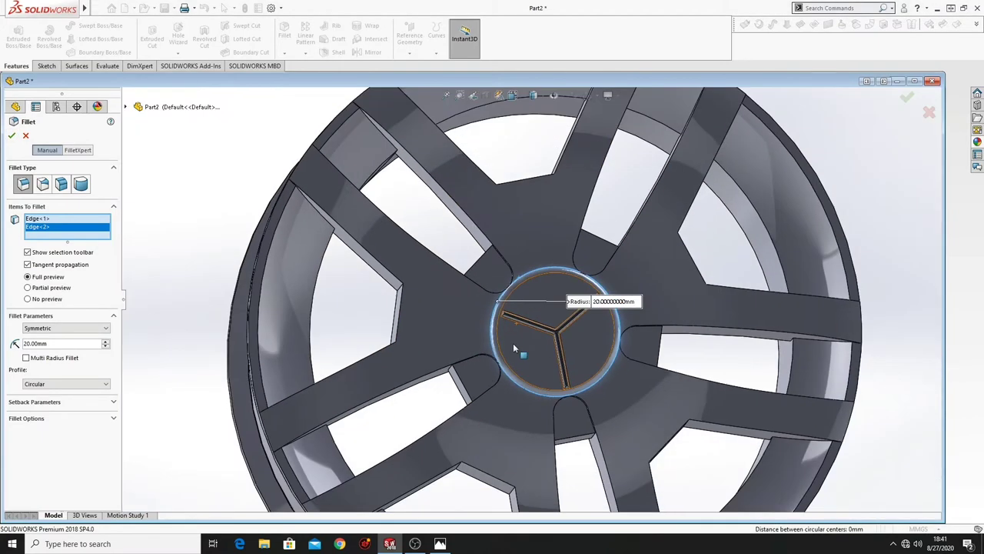
pyautogui.scroll(-2, 462, 358)
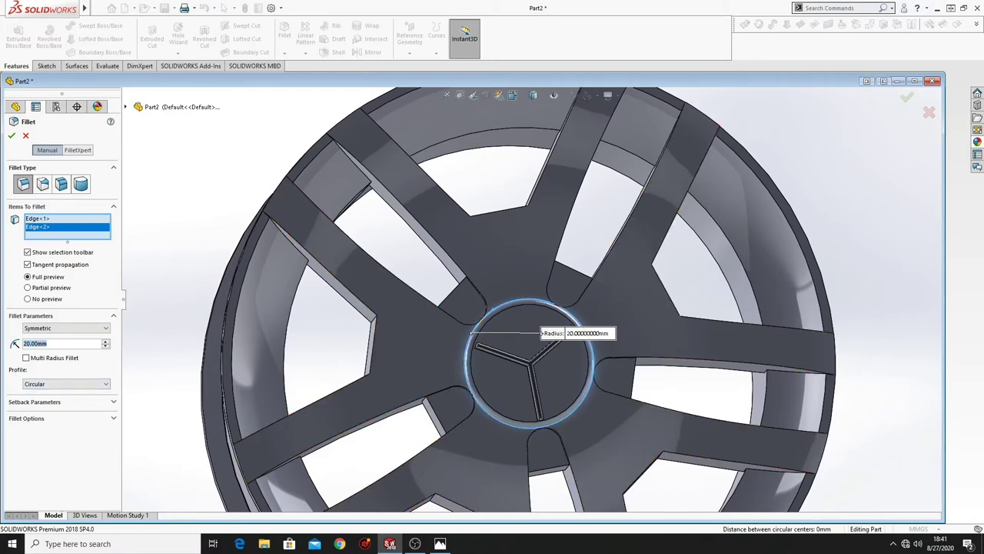
pyautogui.write('10')
pyautogui.press('Return')
pyautogui.write('5')
pyautogui.press('Return')
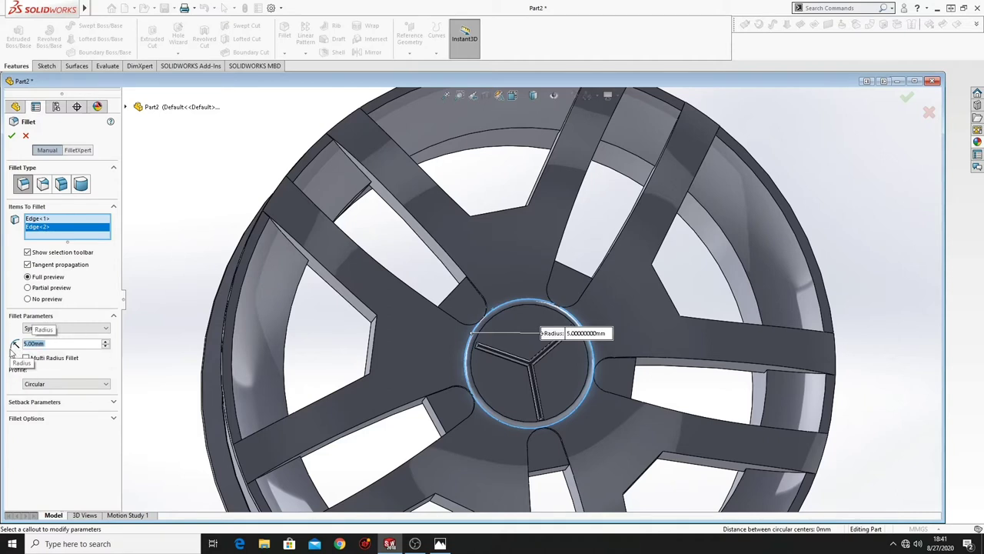
pyautogui.click(11, 137)
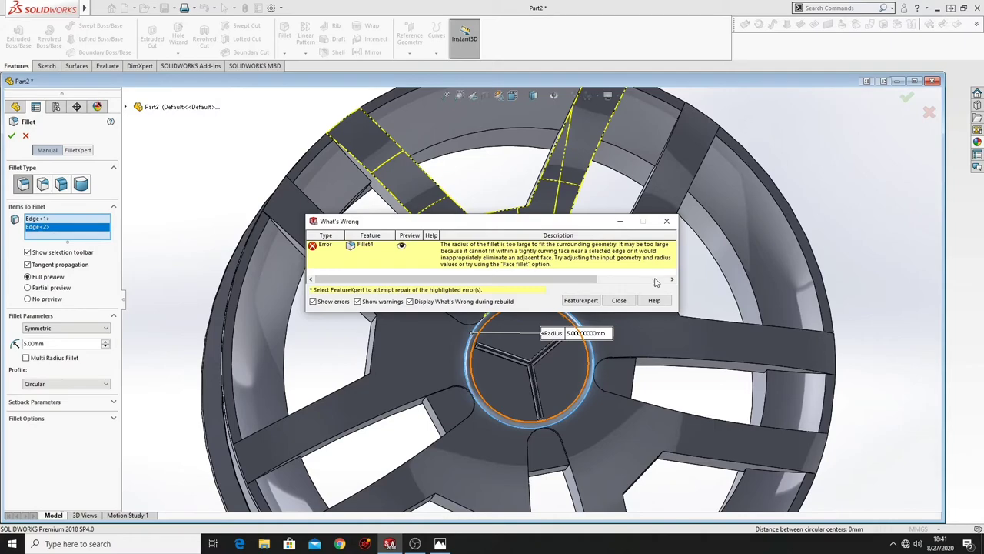
pyautogui.click(619, 300)
# Remove the long boundary edge from the selection and try a 5 mm fillet on the short upper arc alone
pyautogui.scroll(-5, 491, 341)
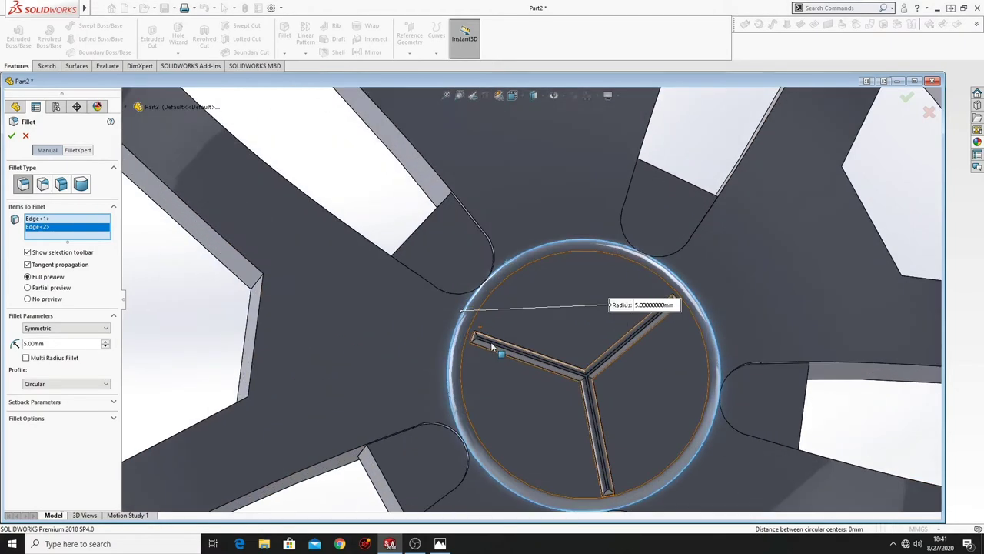
pyautogui.moveTo(496, 318); pyautogui.dragTo(463, 414, button='middle')
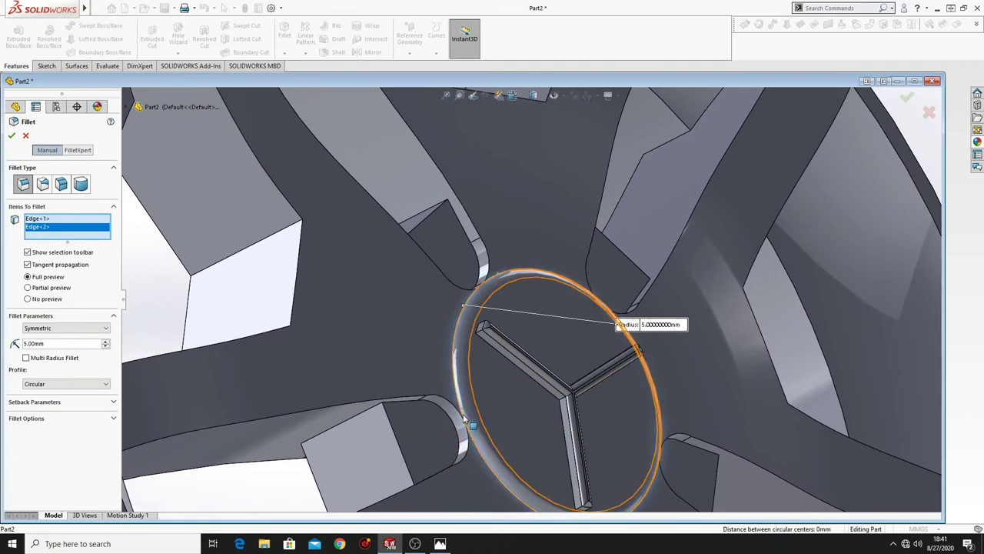
pyautogui.click(464, 416)
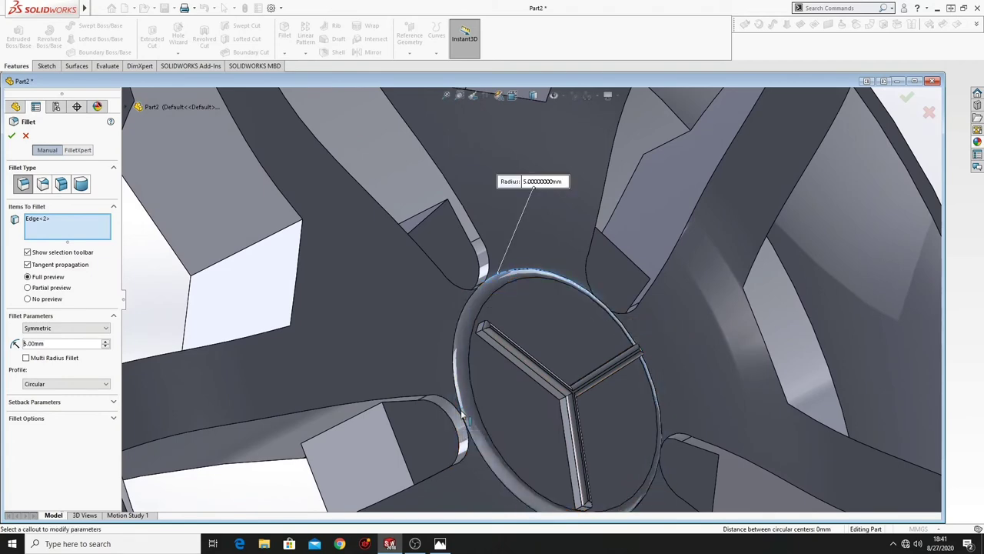
pyautogui.moveTo(503, 391); pyautogui.dragTo(434, 438, button='middle')
pyautogui.scroll(5, 473, 401)
pyautogui.scroll(-5, 436, 332)
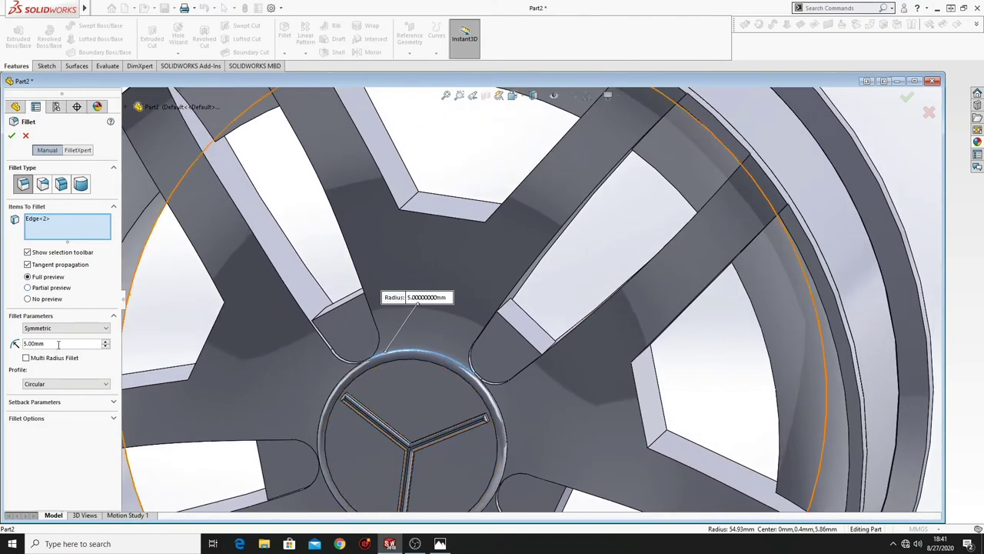
pyautogui.click(58, 344)
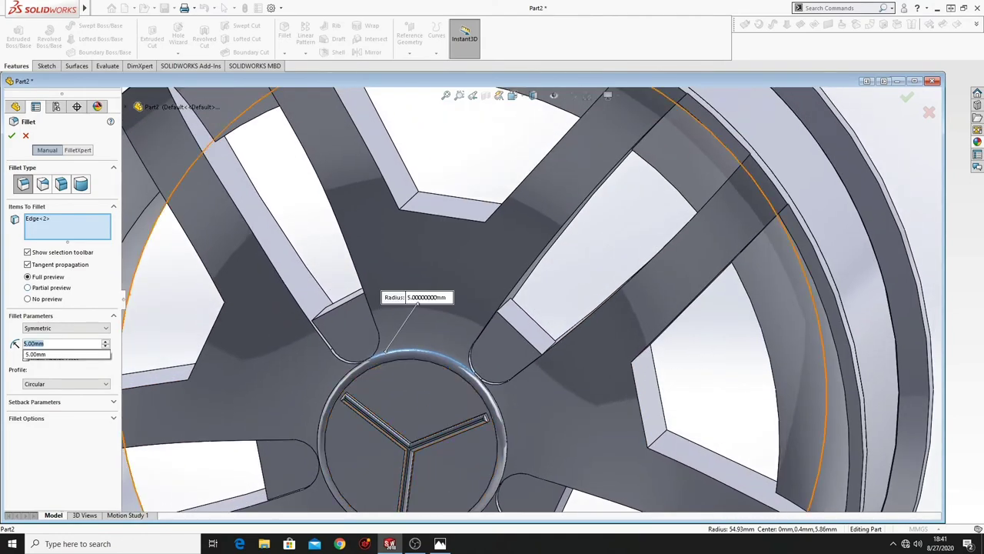
pyautogui.press('Return')
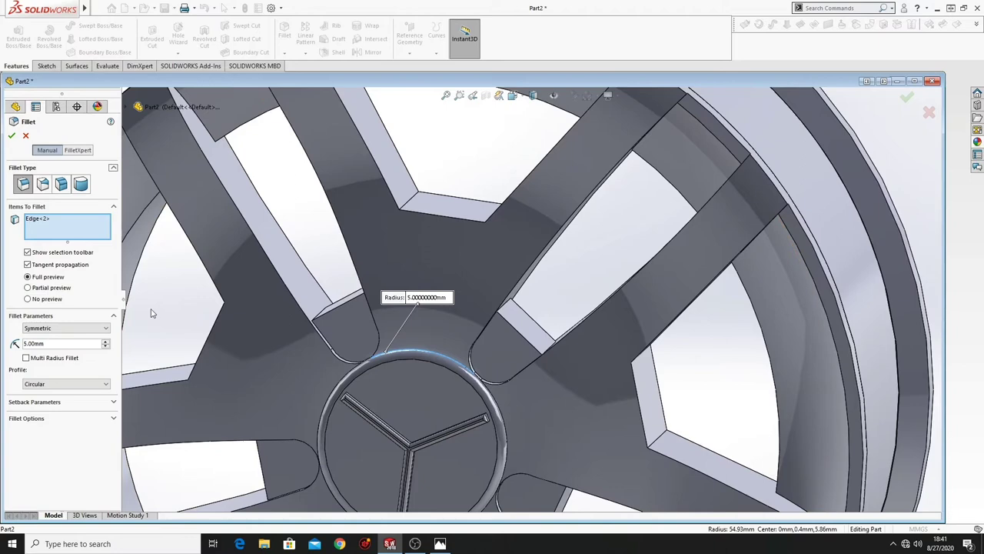
pyautogui.click(12, 136)
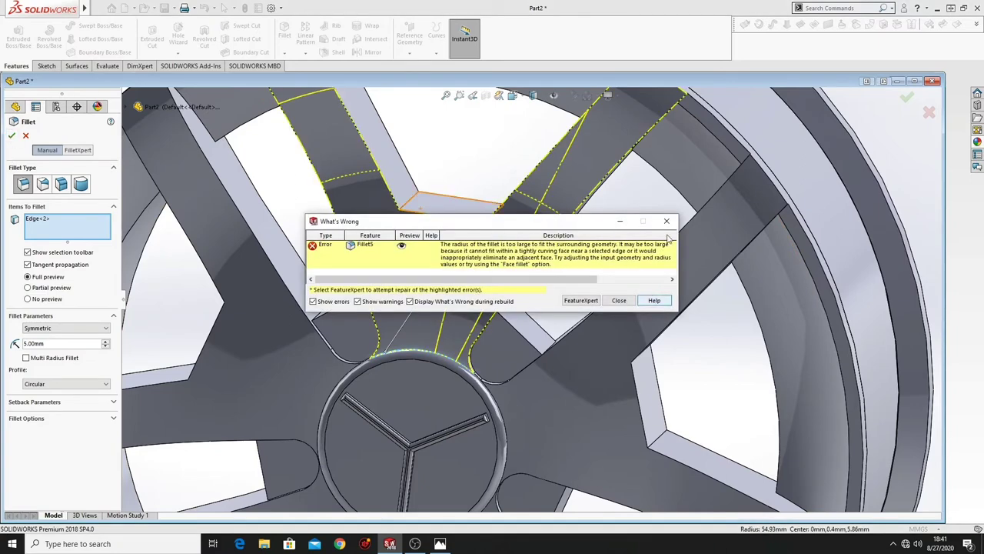
pyautogui.click(666, 222)
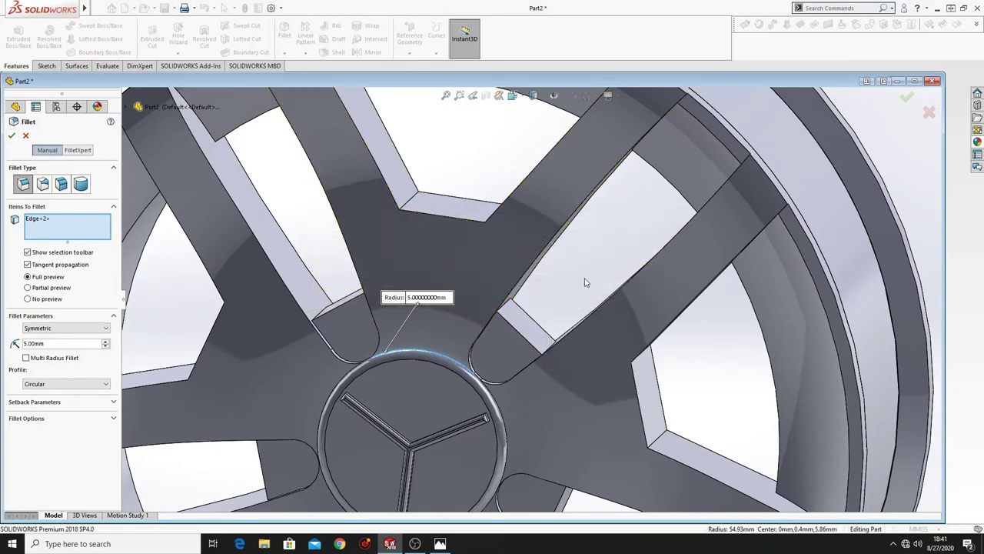
# Replace the short arc with the long boundary edge around the hub disc and try to fillet it with a 5 mm radius
pyautogui.scroll(5, 585, 283)
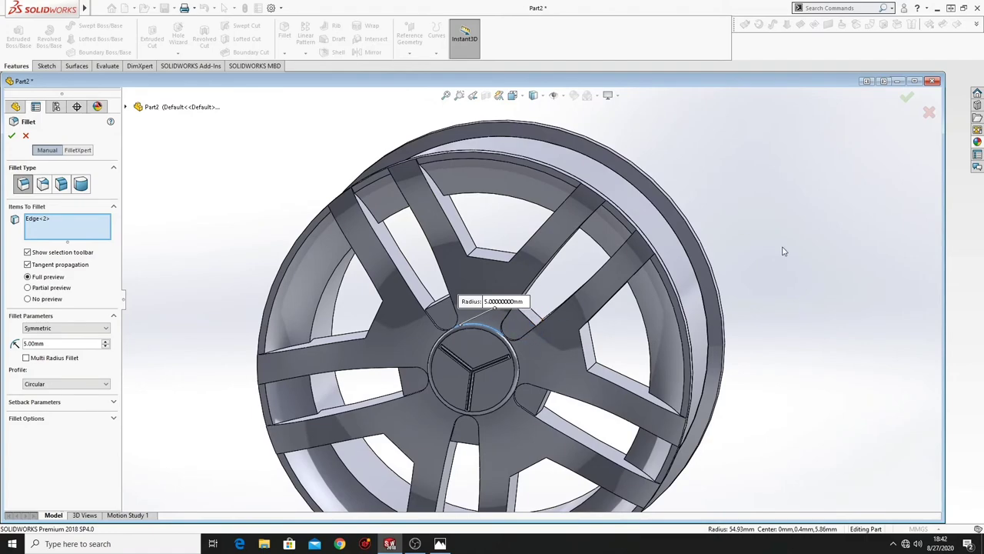
pyautogui.moveTo(784, 247); pyautogui.dragTo(478, 375, button='middle')
pyautogui.scroll(-3, 525, 372)
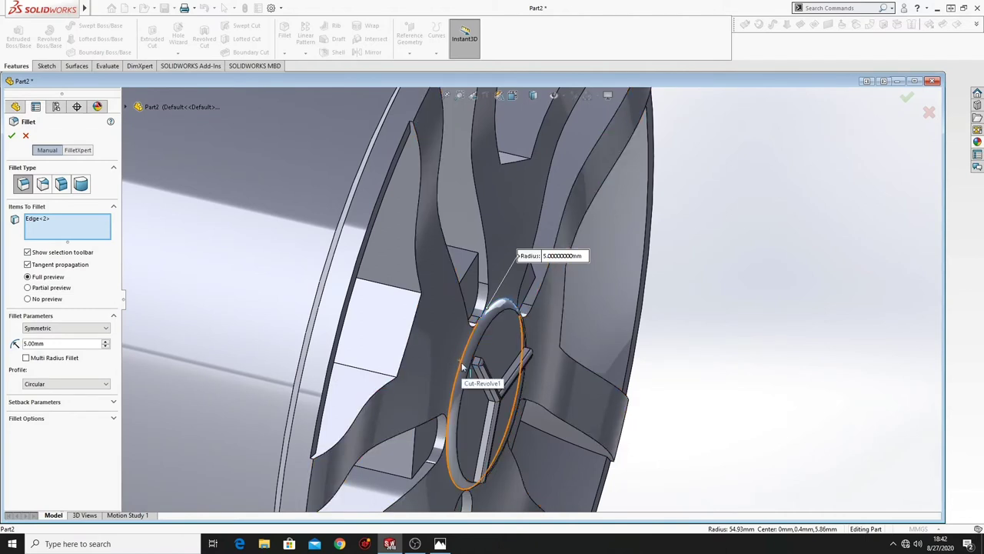
pyautogui.click(462, 366)
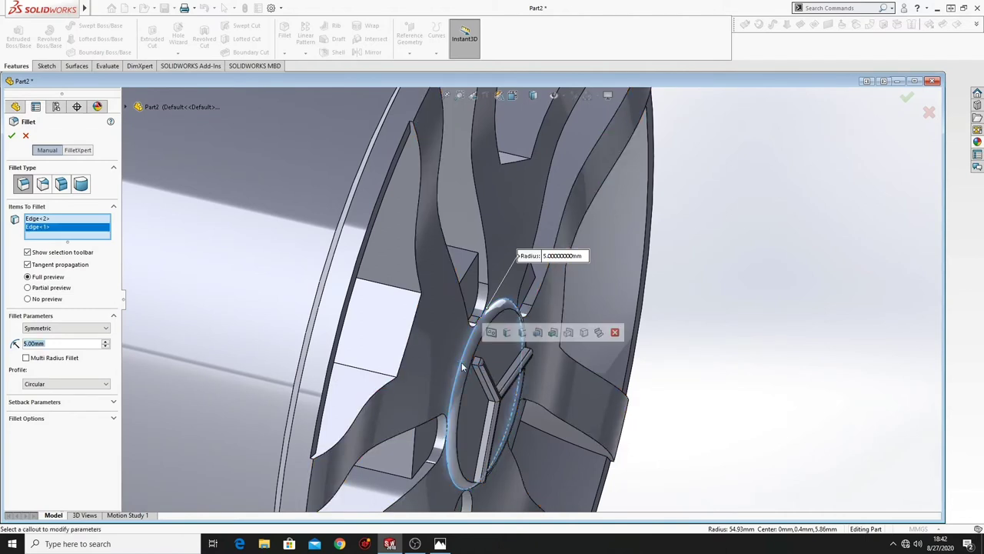
pyautogui.click(491, 306)
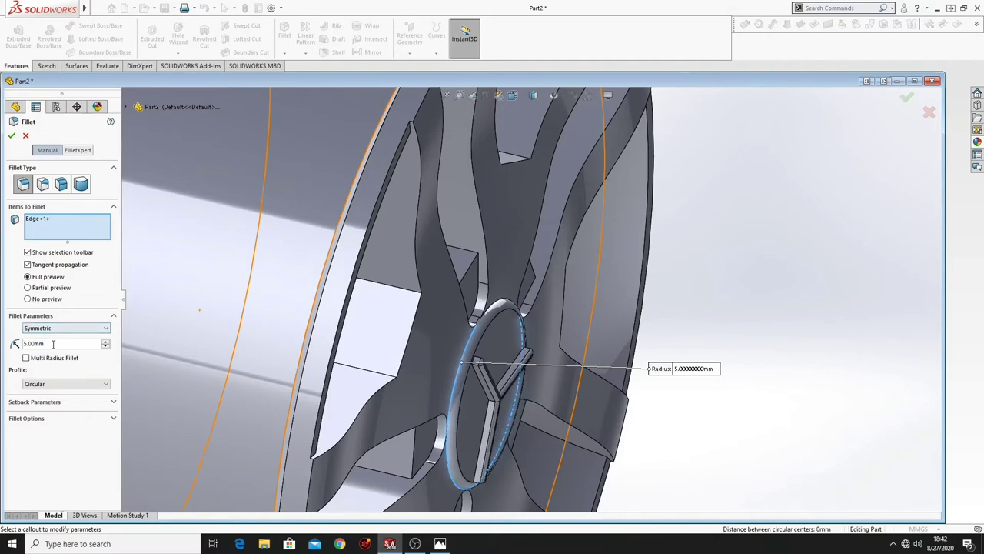
pyautogui.click(53, 343)
pyautogui.click(169, 275)
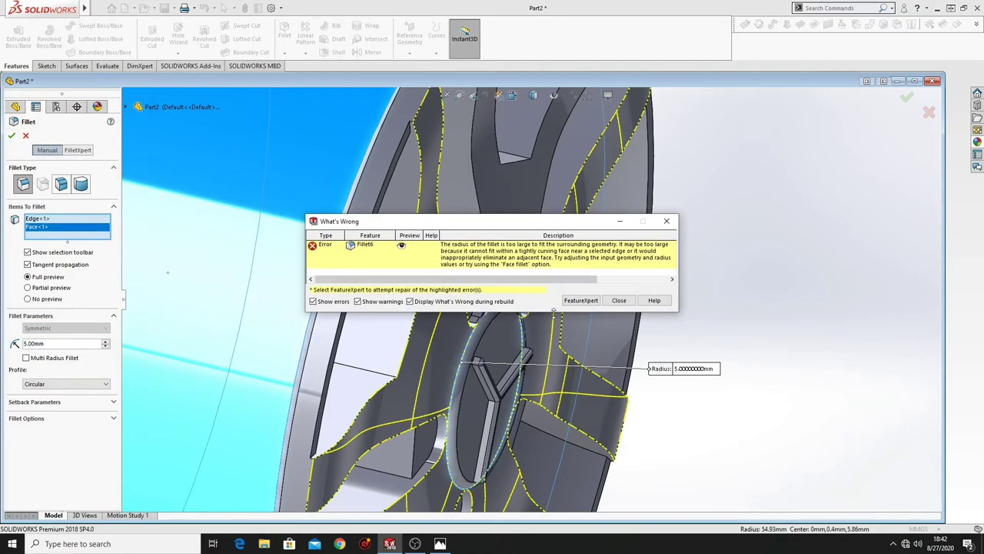
pyautogui.click(619, 301)
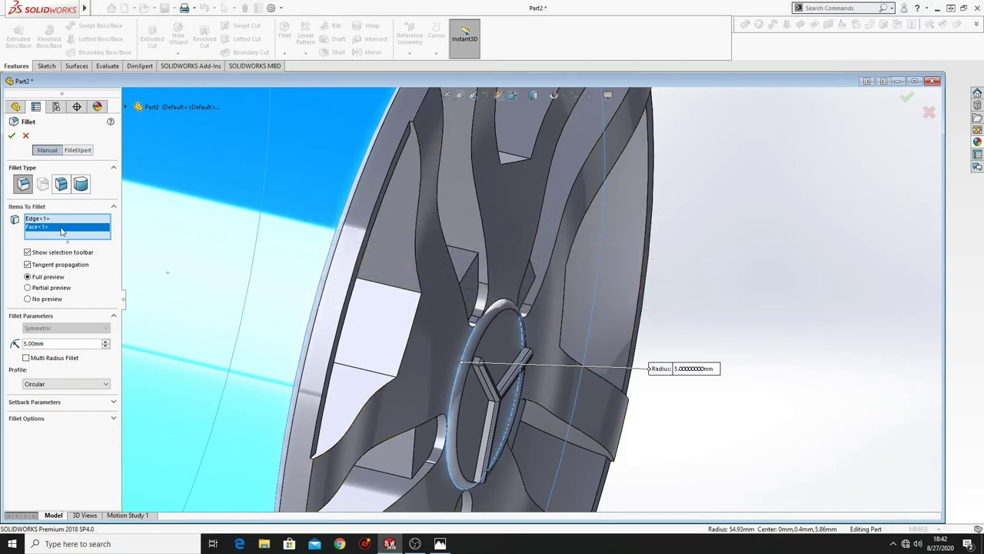
pyautogui.rightClick(62, 231)
pyautogui.click(80, 247)
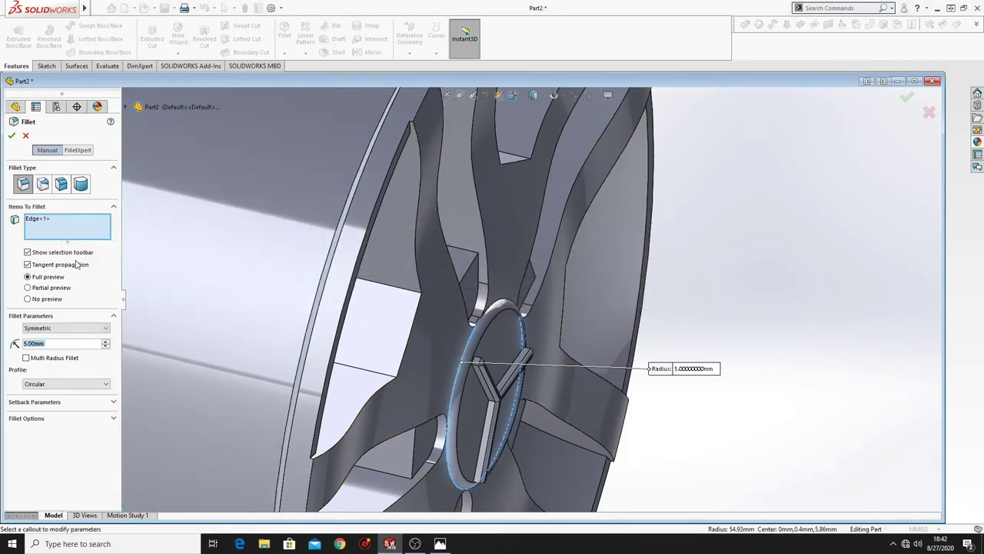
pyautogui.click(12, 136)
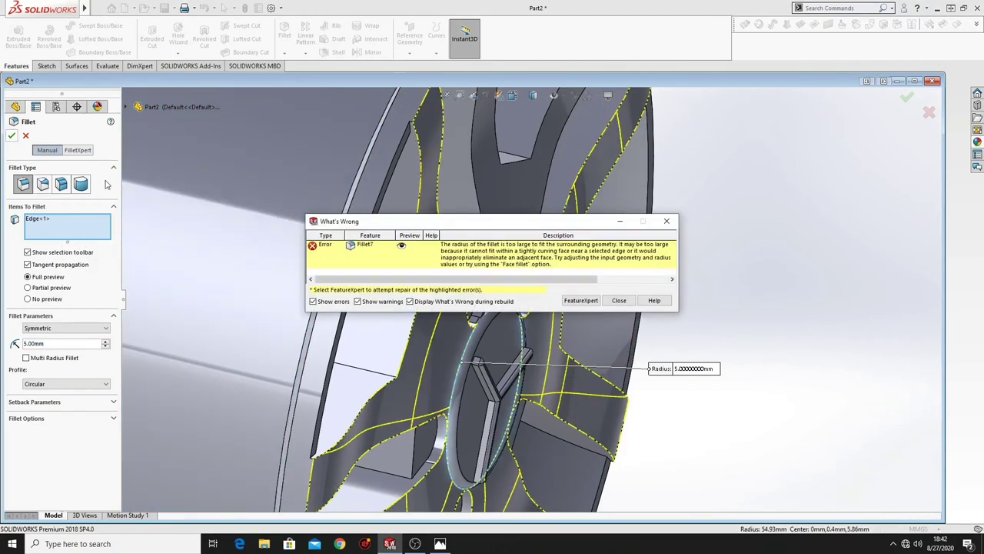
pyautogui.click(668, 221)
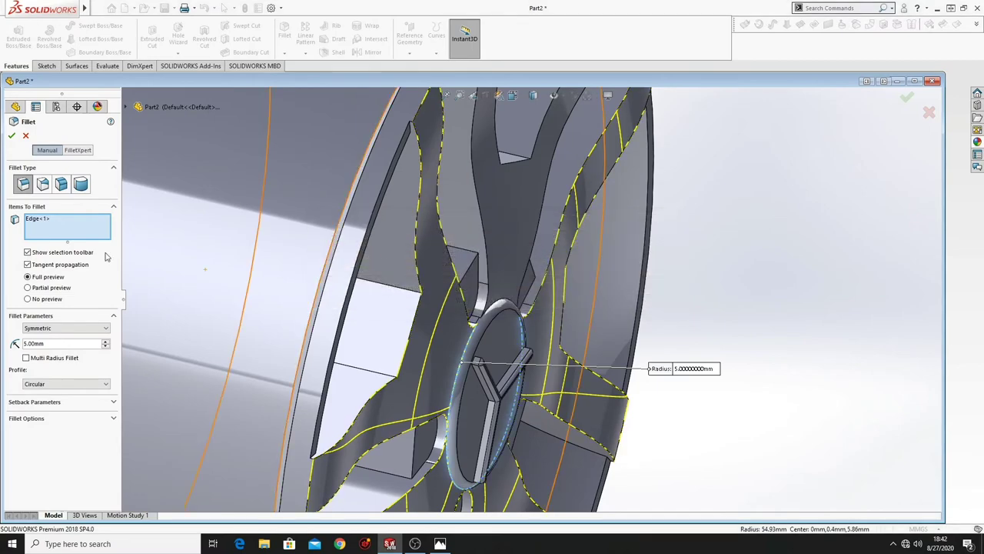
# Clear the fillet's edge selection and cancel the fillet
pyautogui.rightClick(69, 226)
pyautogui.click(100, 234)
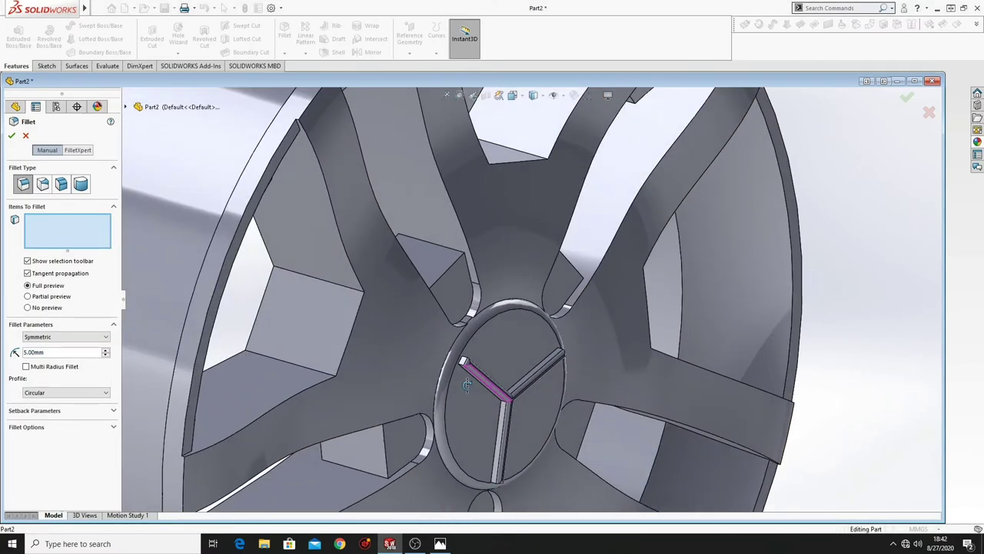
pyautogui.moveTo(467, 385); pyautogui.dragTo(415, 389, button='middle')
pyautogui.scroll(4, 469, 369)
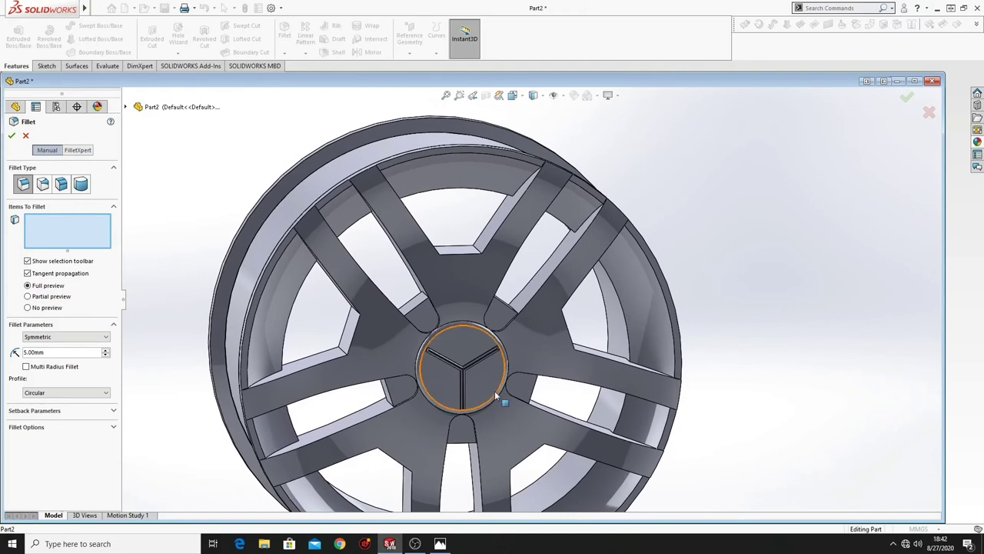
pyautogui.moveTo(494, 391); pyautogui.dragTo(473, 376, button='middle')
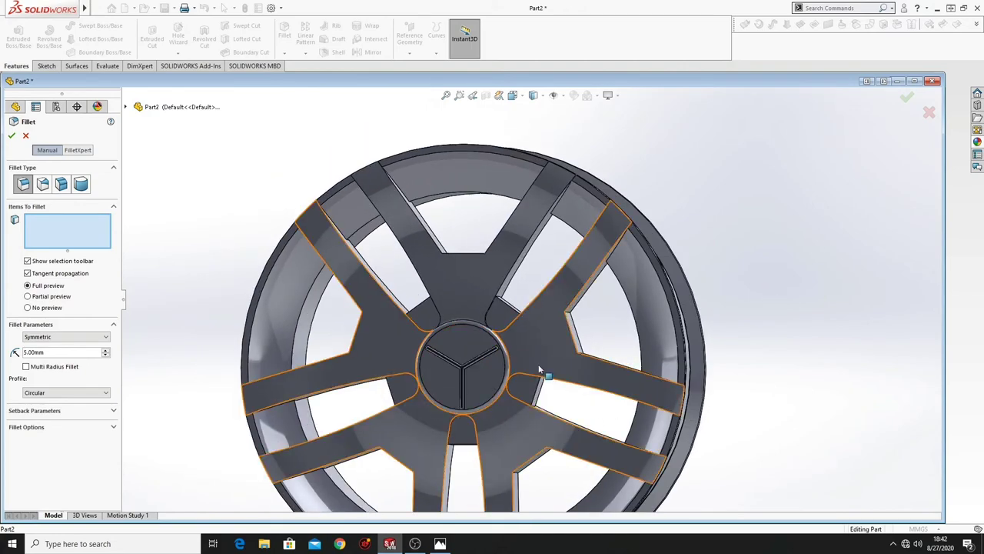
pyautogui.scroll(-3, 538, 364)
pyautogui.moveTo(492, 408)
pyautogui.mouseDown(button='middle')
pyautogui.moveTo(477, 361)
pyautogui.moveTo(490, 398)
pyautogui.mouseUp(button='middle')
pyautogui.scroll(4, 485, 371)
pyautogui.keyDown('ctrl'); pyautogui.moveTo(501, 330); pyautogui.dragTo(538, 354, button='middle'); pyautogui.keyUp('ctrl')
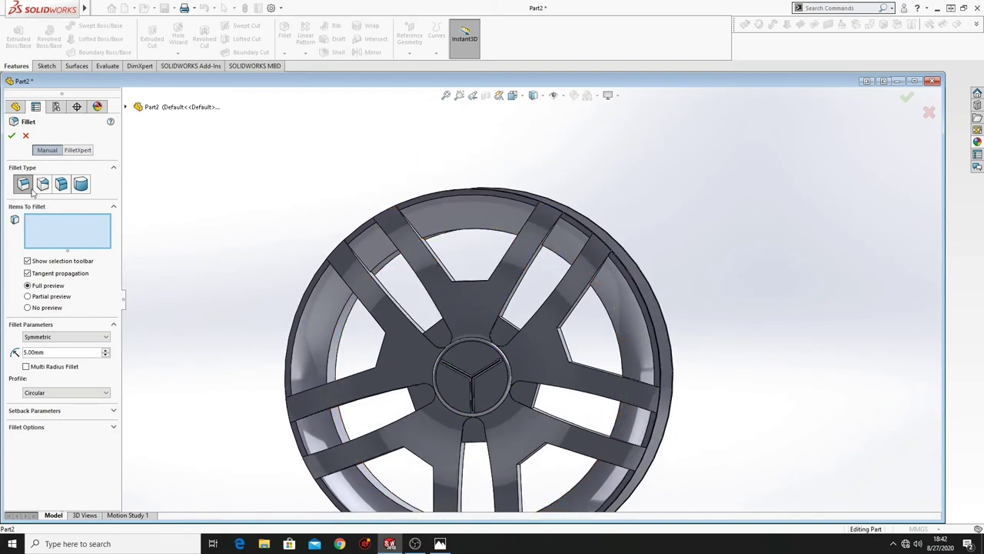
pyautogui.click(25, 136)
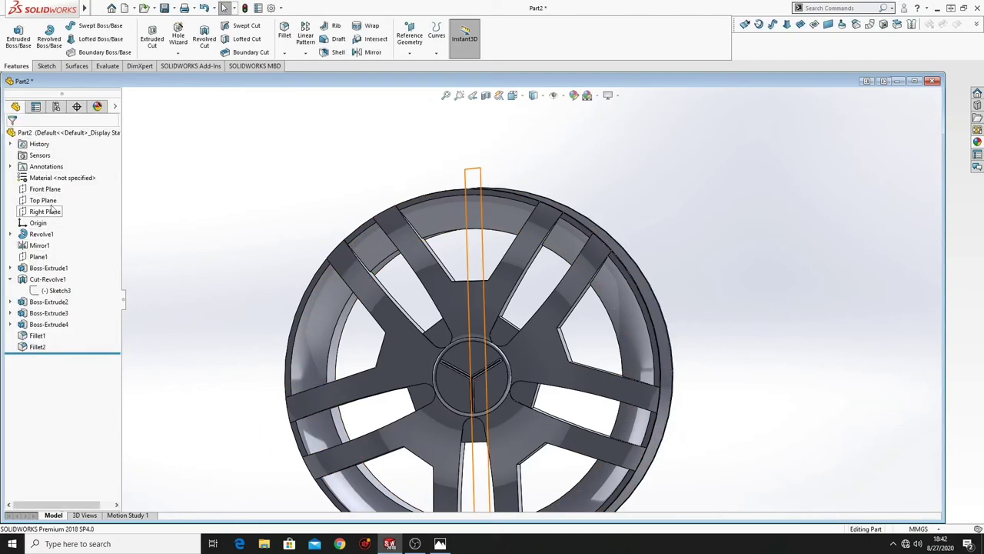
# Start a new sketch on the Front Plane, viewed face-on
pyautogui.click(48, 189)
pyautogui.click(77, 174)
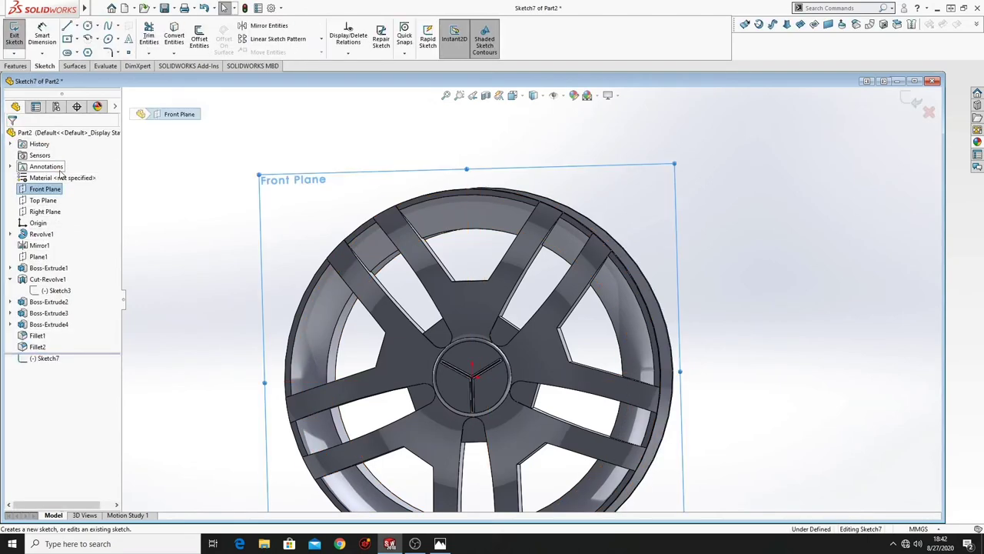
pyautogui.click(158, 292)
pyautogui.click(46, 358)
pyautogui.click(71, 344)
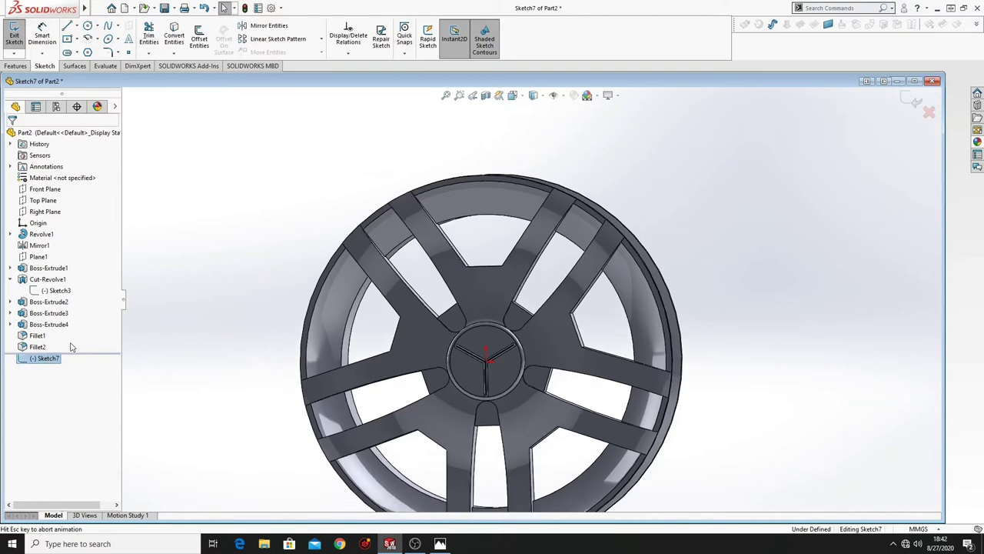
# Draw a vertical centerline from the wheel's centre up to the rim's outer edge
pyautogui.keyDown('ctrl'); pyautogui.moveTo(538, 286); pyautogui.dragTo(464, 414, button='middle'); pyautogui.keyUp('ctrl')
pyautogui.scroll(5, 465, 414)
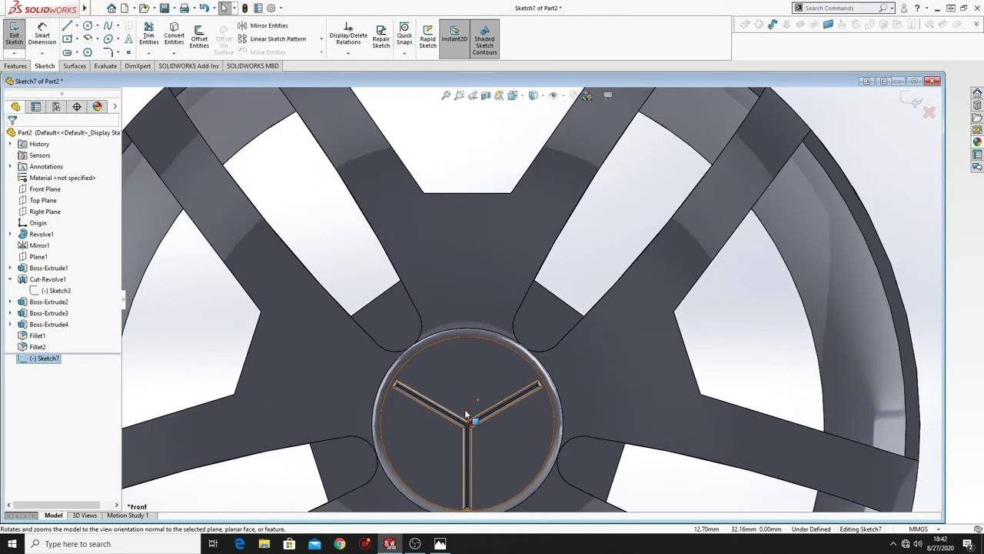
pyautogui.keyDown('ctrl'); pyautogui.moveTo(481, 317); pyautogui.dragTo(466, 432, button='middle'); pyautogui.keyUp('ctrl')
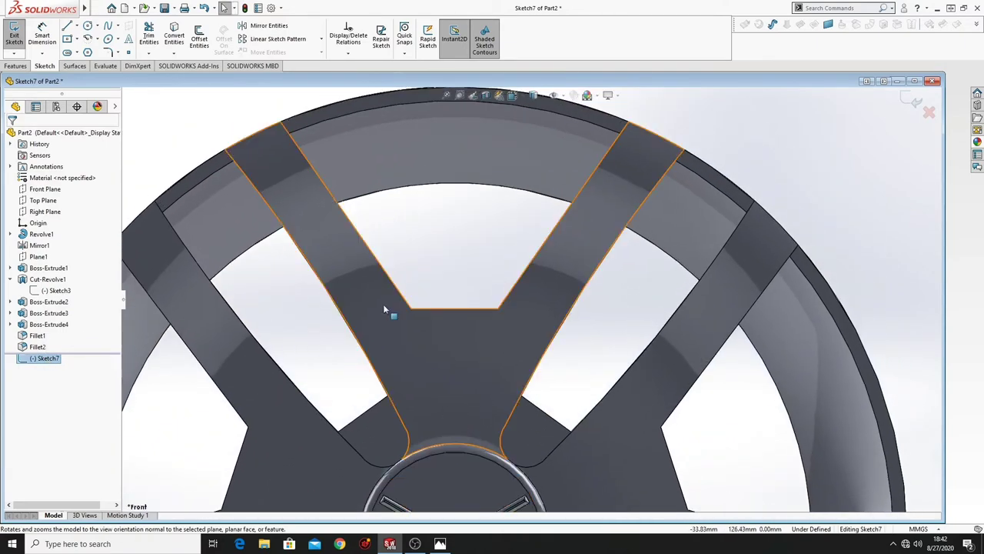
pyautogui.click(77, 26)
pyautogui.click(92, 50)
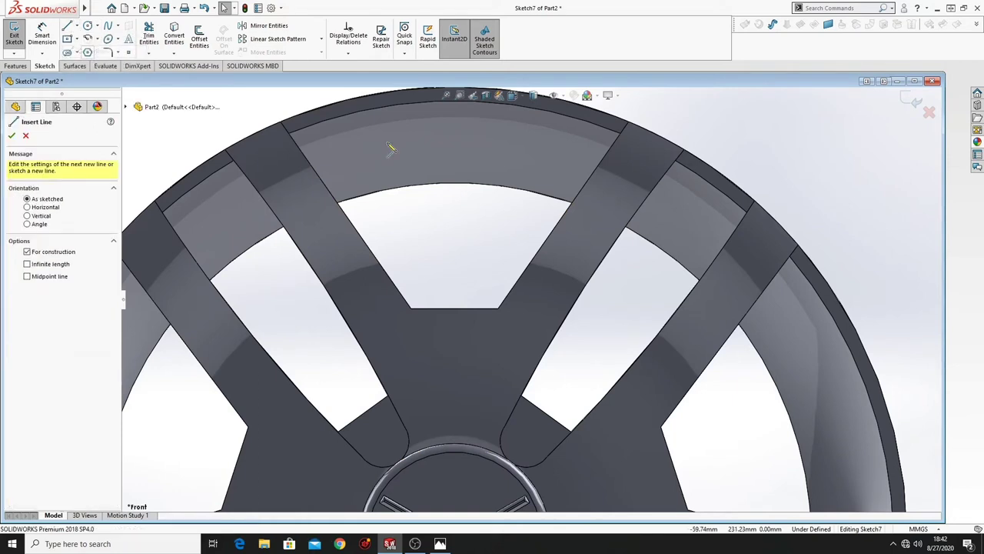
pyautogui.scroll(2, 549, 364)
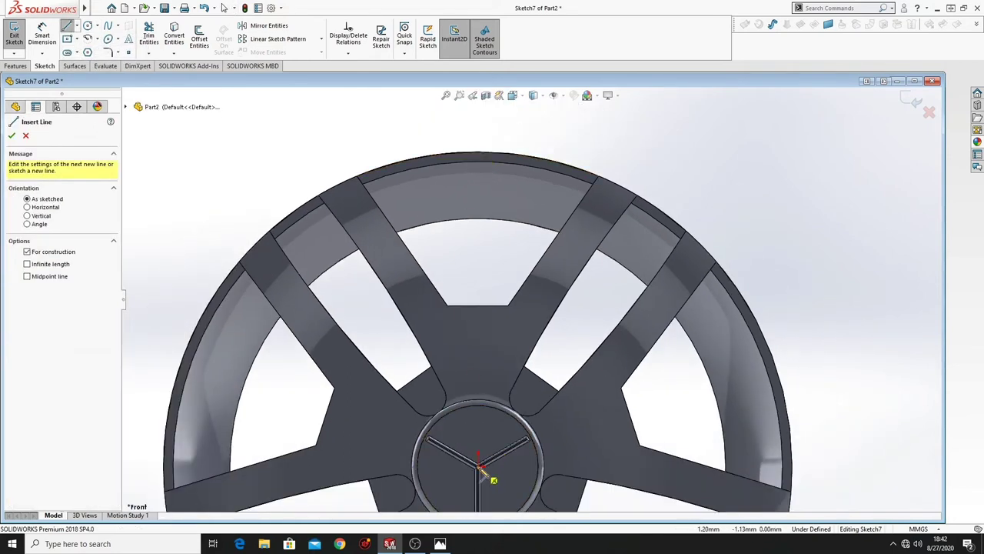
pyautogui.scroll(-4, 482, 472)
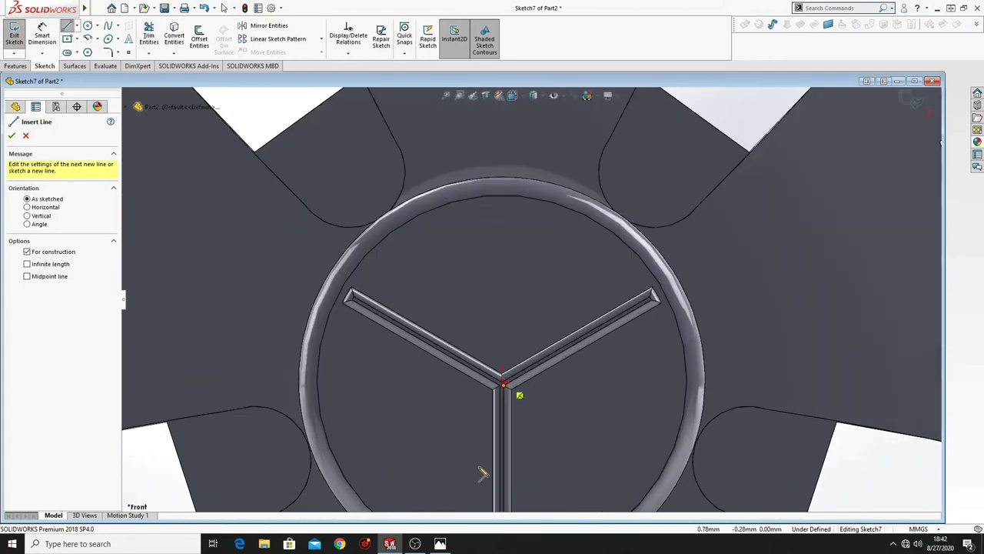
pyautogui.click(503, 382)
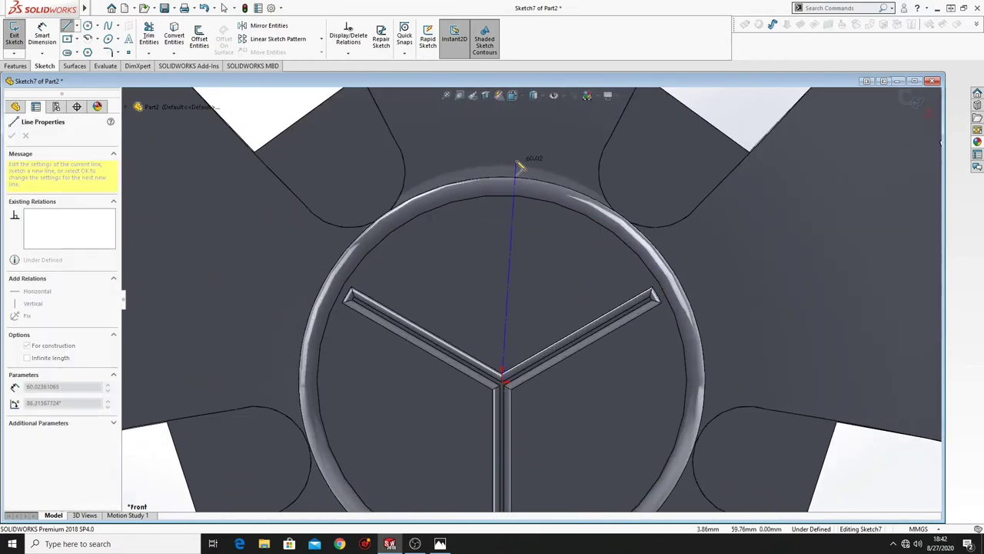
pyautogui.scroll(3, 520, 160)
pyautogui.keyDown('ctrl'); pyautogui.moveTo(463, 182); pyautogui.dragTo(437, 409, button='middle'); pyautogui.keyUp('ctrl')
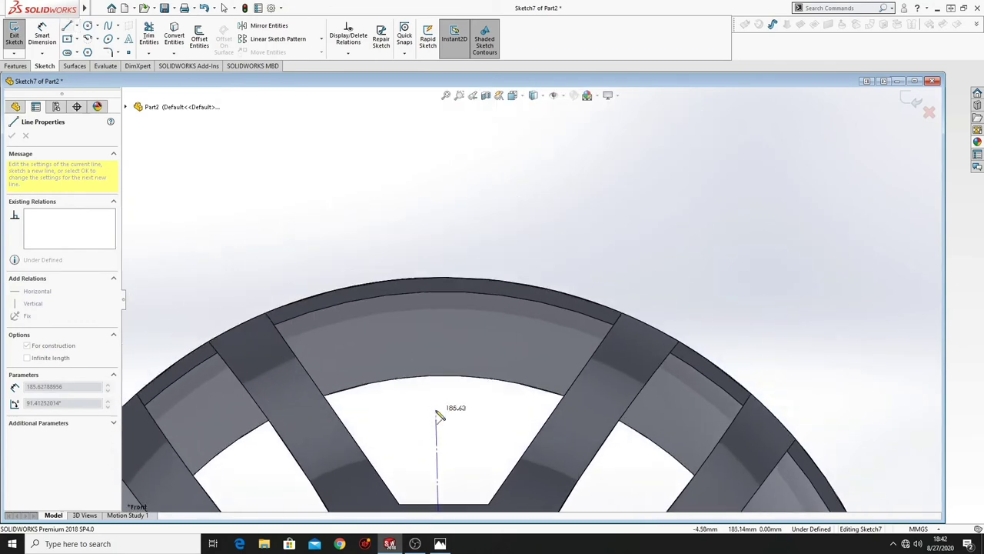
pyautogui.click(450, 279)
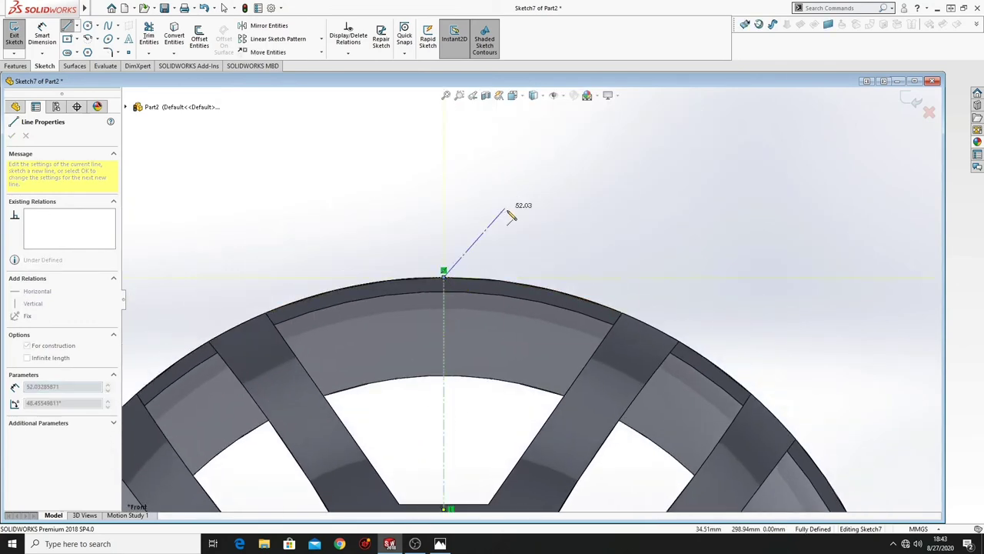
pyautogui.press('Escape')
pyautogui.press('Escape')
# Sketch a circle with a radius of about 168 mm centred on the hub
pyautogui.scroll(2, 523, 292)
pyautogui.keyDown('ctrl'); pyautogui.moveTo(523, 290); pyautogui.dragTo(527, 139, button='middle'); pyautogui.keyUp('ctrl')
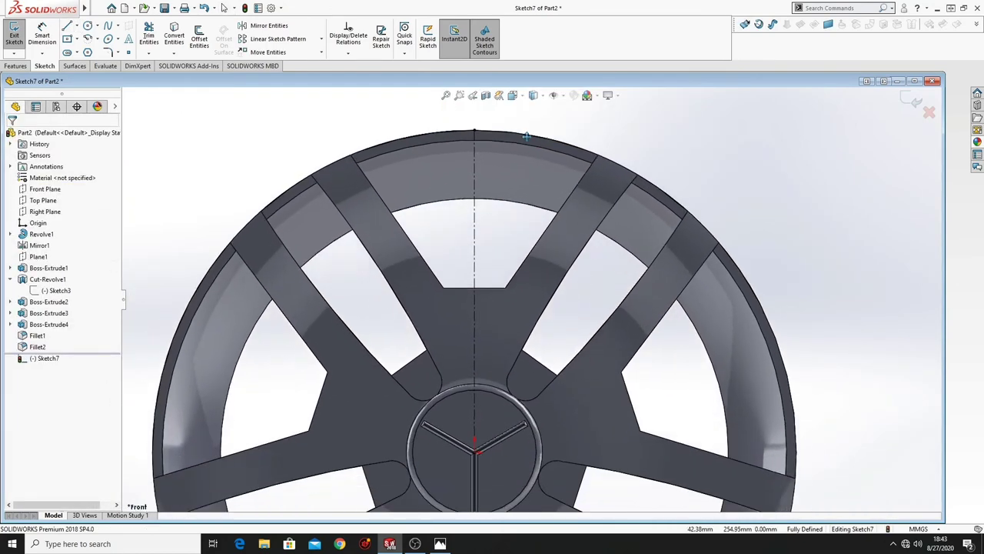
pyautogui.click(88, 26)
pyautogui.scroll(-3, 416, 271)
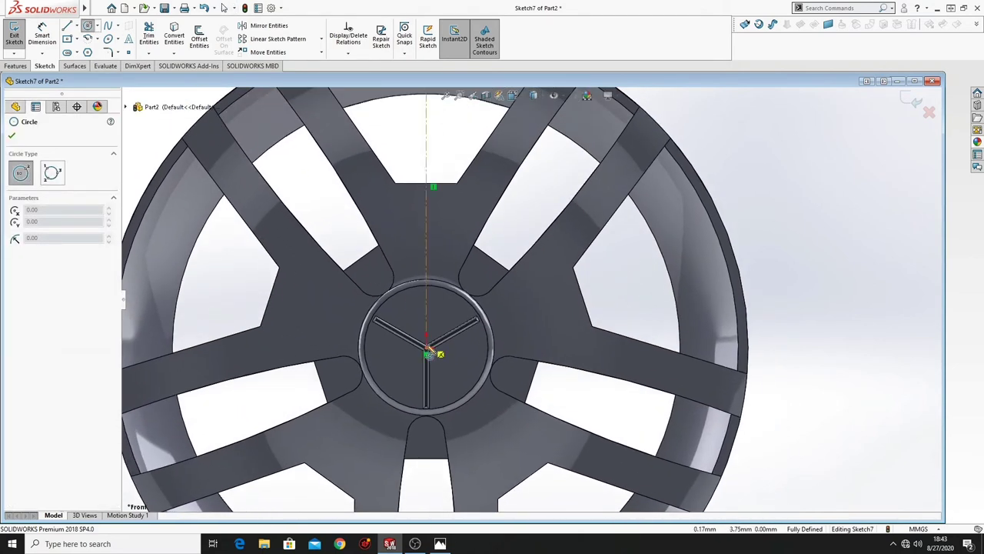
pyautogui.click(427, 352)
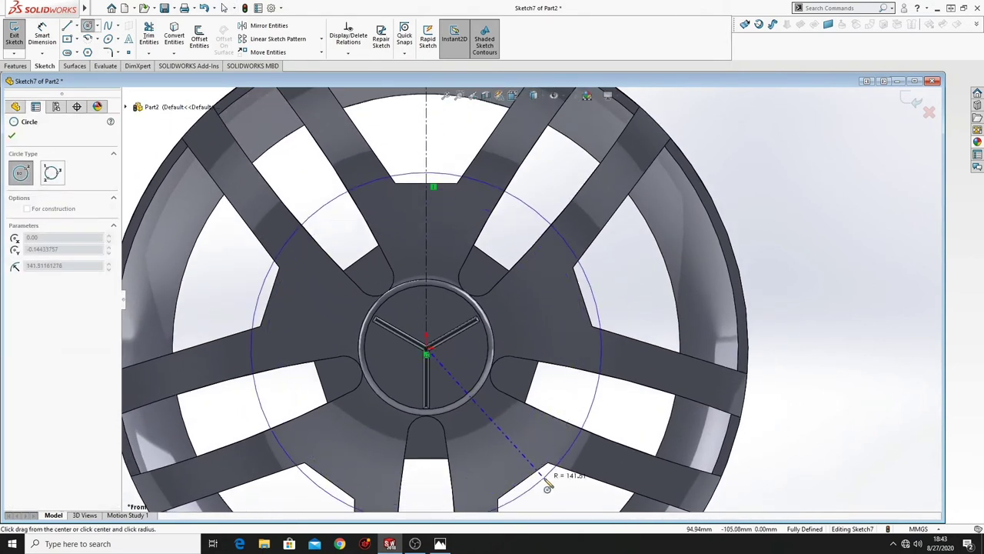
pyautogui.click(607, 454)
pyautogui.rightClick(655, 395)
pyautogui.click(668, 402)
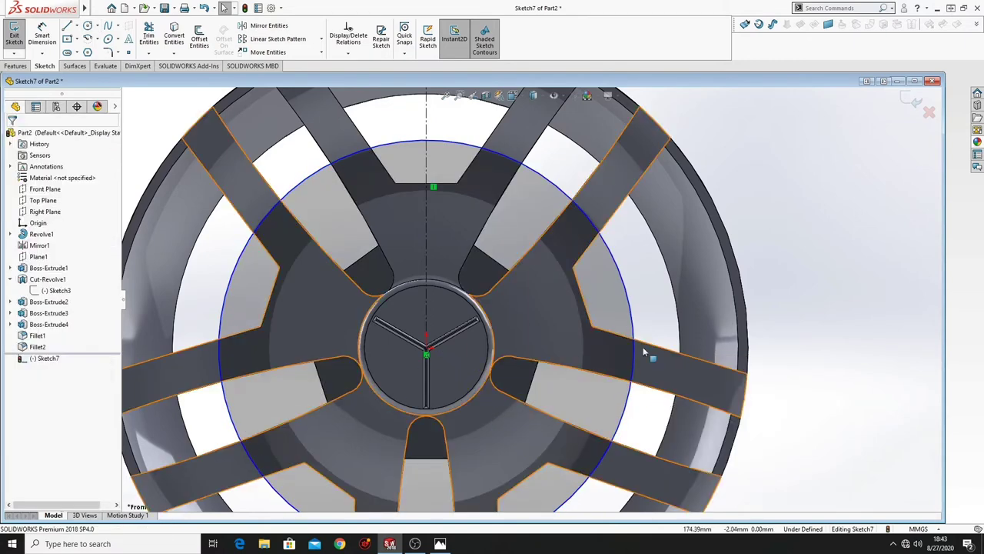
# Make the circle tangent to the inner edge of the rim's outer lip
pyautogui.click(633, 329)
pyautogui.keyDown('ctrl'); pyautogui.moveTo(466, 188); pyautogui.dragTo(485, 368, button='middle'); pyautogui.keyUp('ctrl')
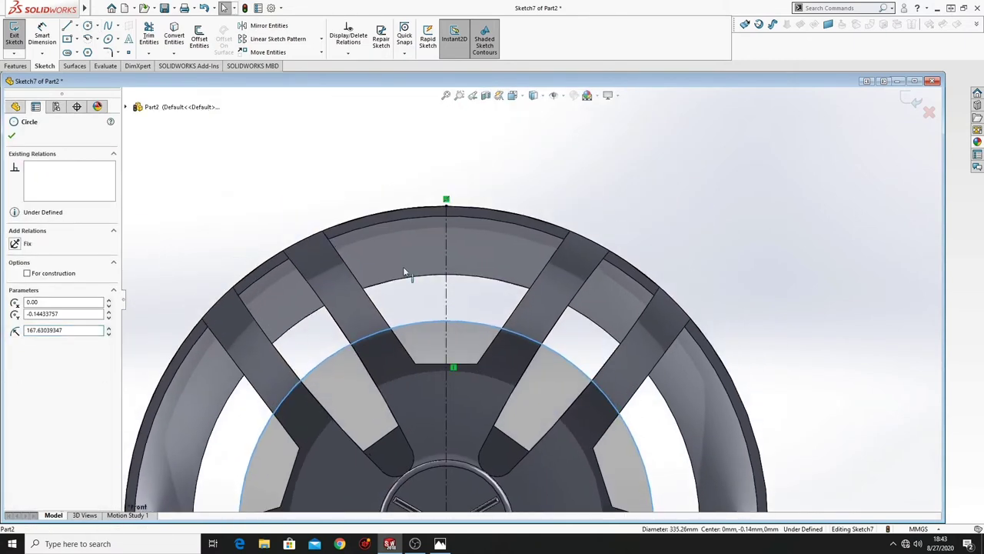
pyautogui.keyDown('ctrl'); pyautogui.click(361, 228); pyautogui.keyUp('ctrl')
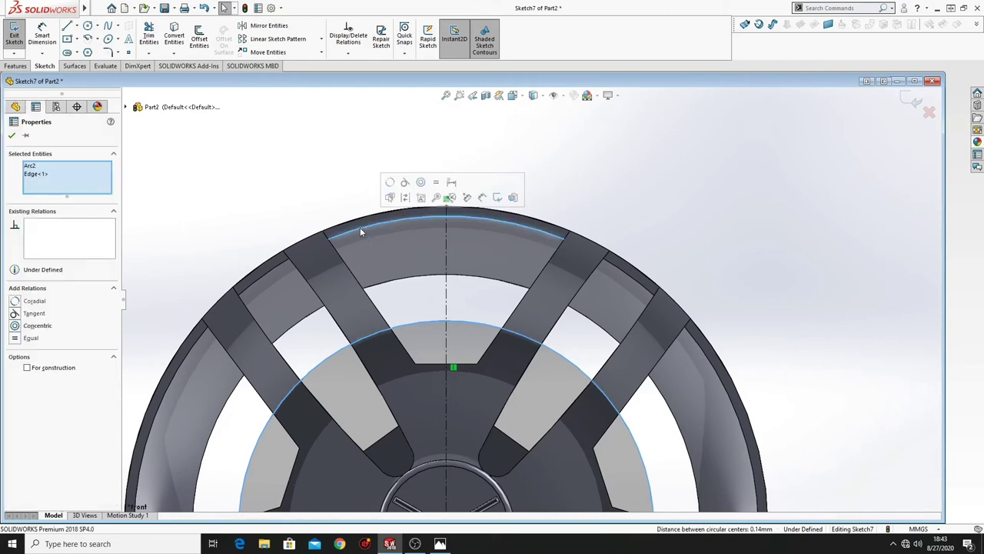
pyautogui.click(405, 183)
pyautogui.click(289, 212)
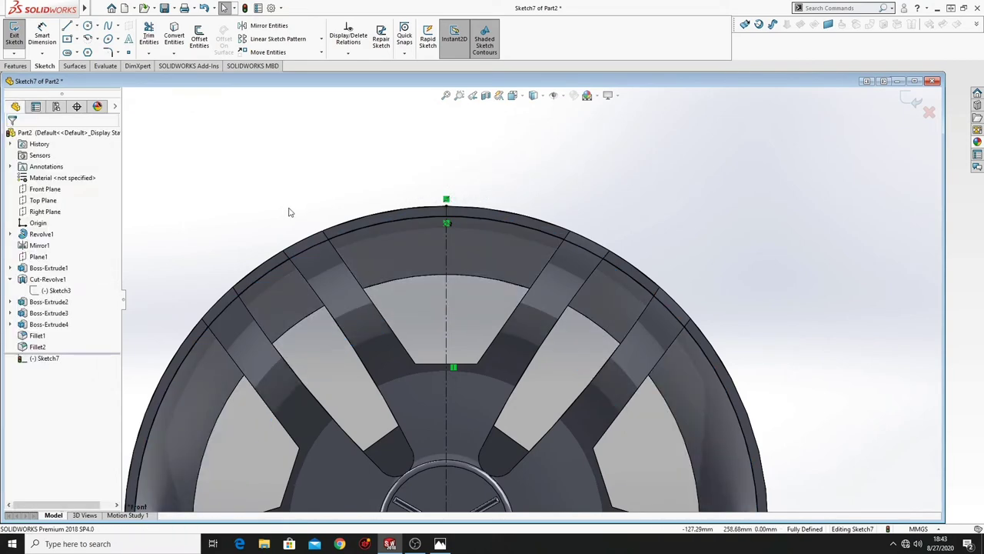
# Draw a line from the circle down the upper-left spoke, continuing as a horizontal line across the centerline above the hub
pyautogui.scroll(-2, 413, 276)
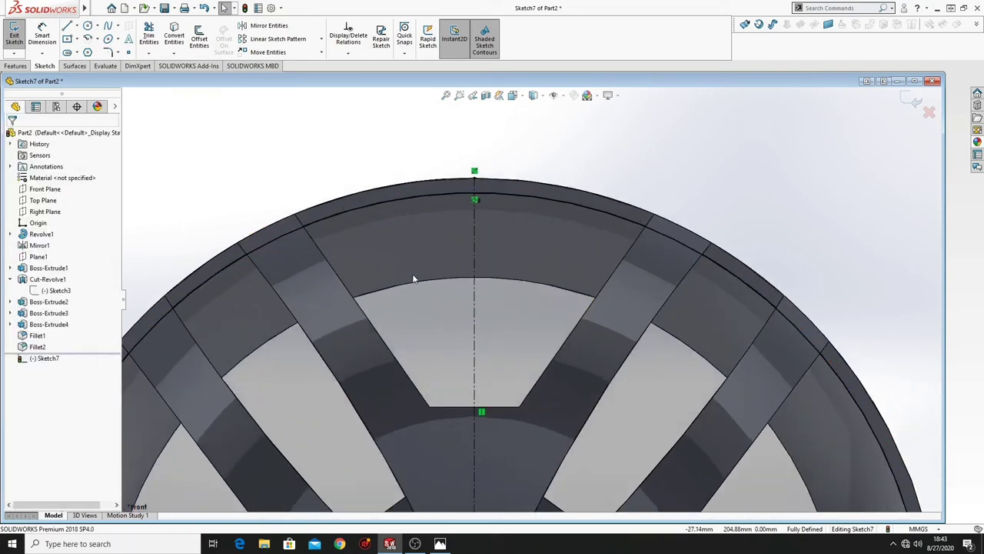
pyautogui.scroll(-2, 342, 246)
pyautogui.keyDown('ctrl'); pyautogui.moveTo(337, 238); pyautogui.dragTo(379, 250, button='middle'); pyautogui.keyUp('ctrl')
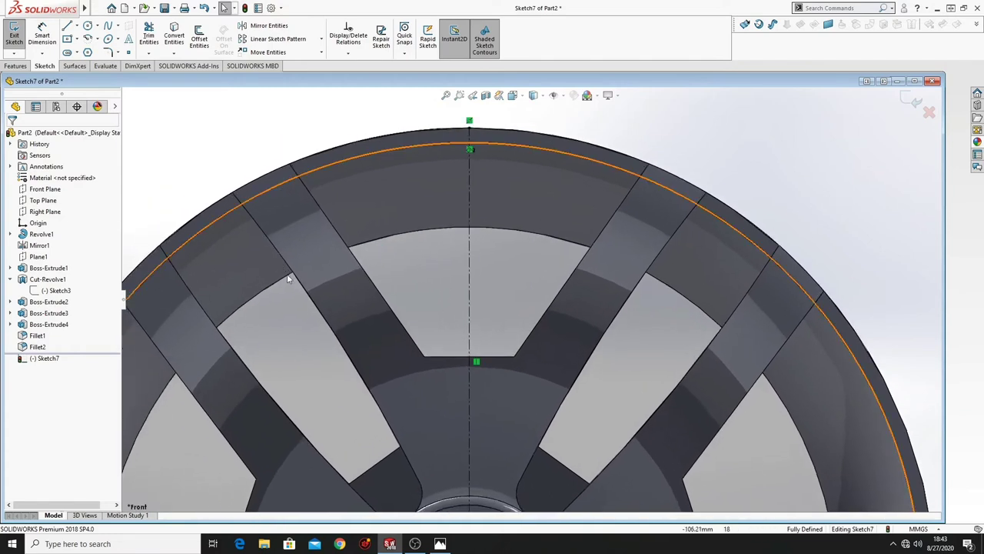
pyautogui.click(68, 27)
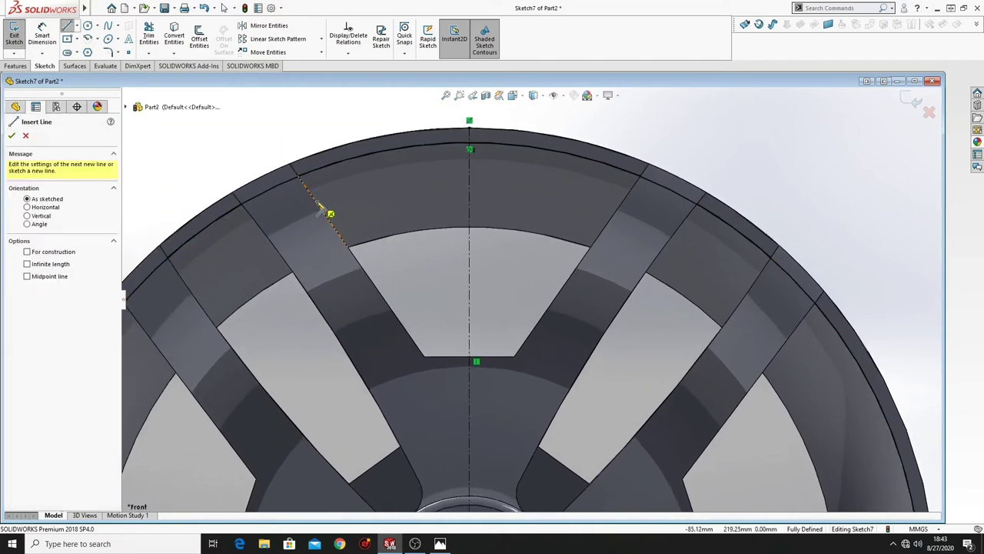
pyautogui.click(267, 200)
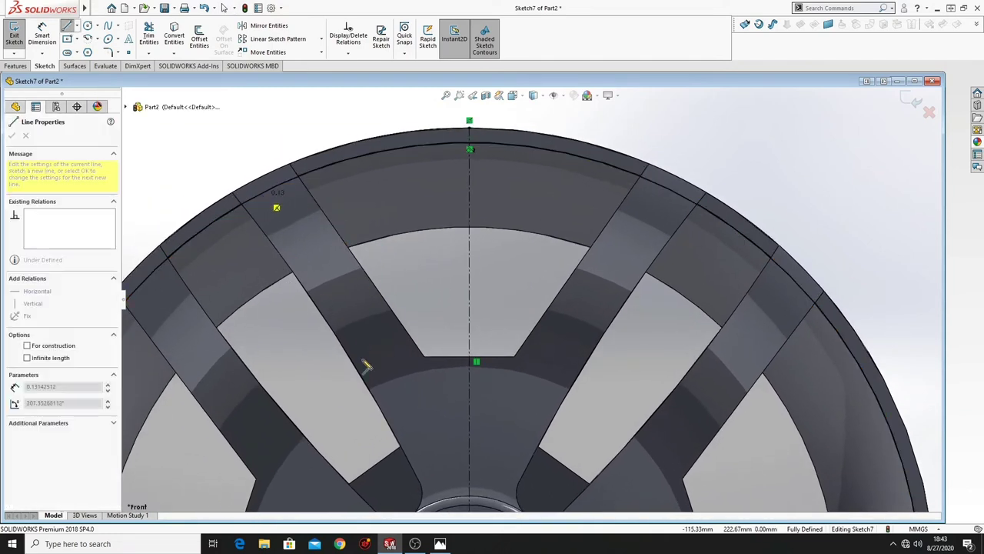
pyautogui.click(421, 415)
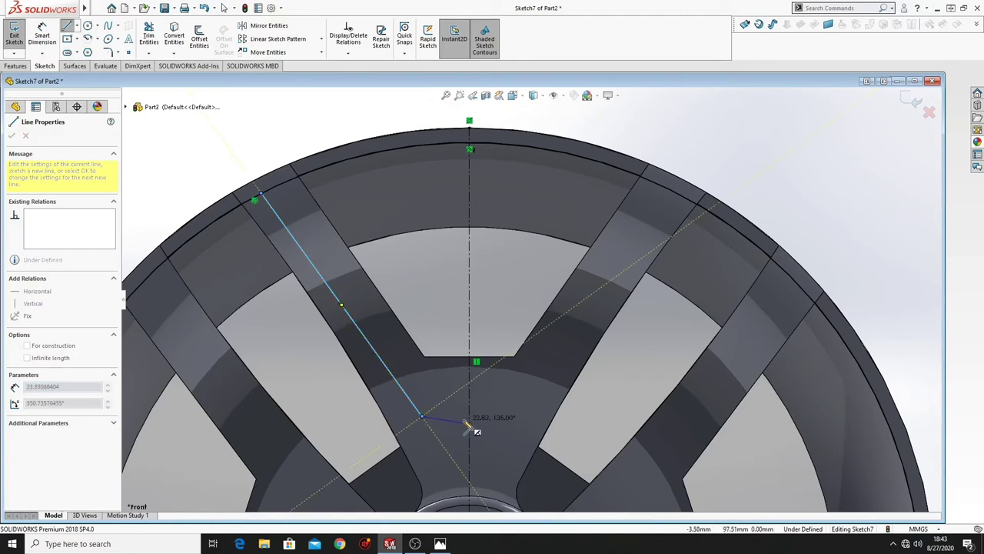
pyautogui.click(520, 416)
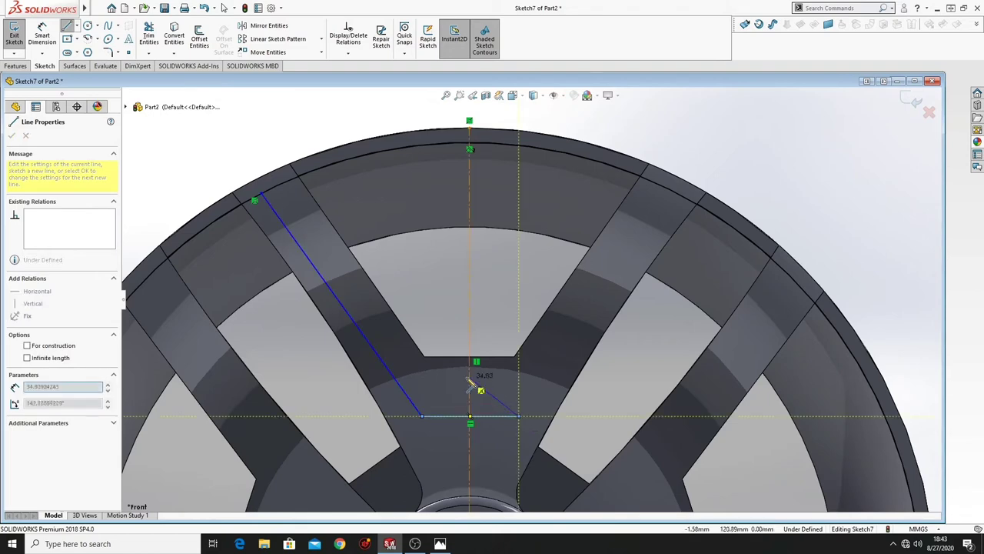
pyautogui.rightClick(477, 384)
pyautogui.click(494, 388)
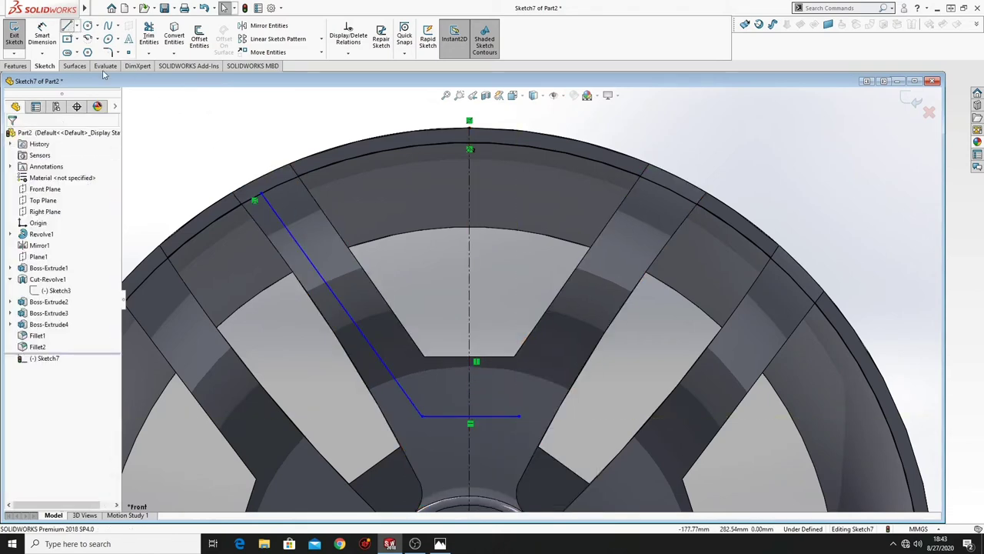
# Draw a second, roughly parallel line pair just inside the first, down the upper-left spoke and horizontally across the centerline
pyautogui.click(280, 189)
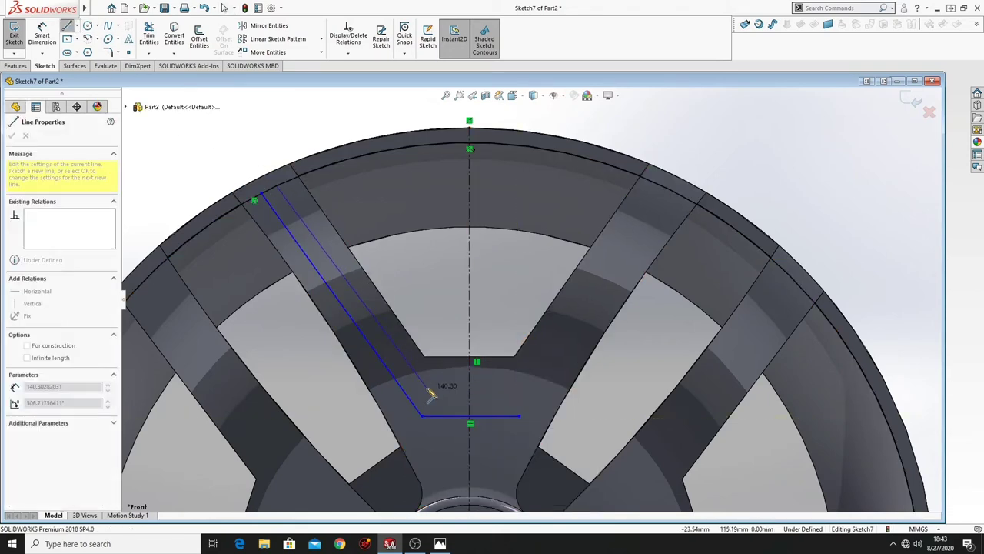
pyautogui.click(421, 385)
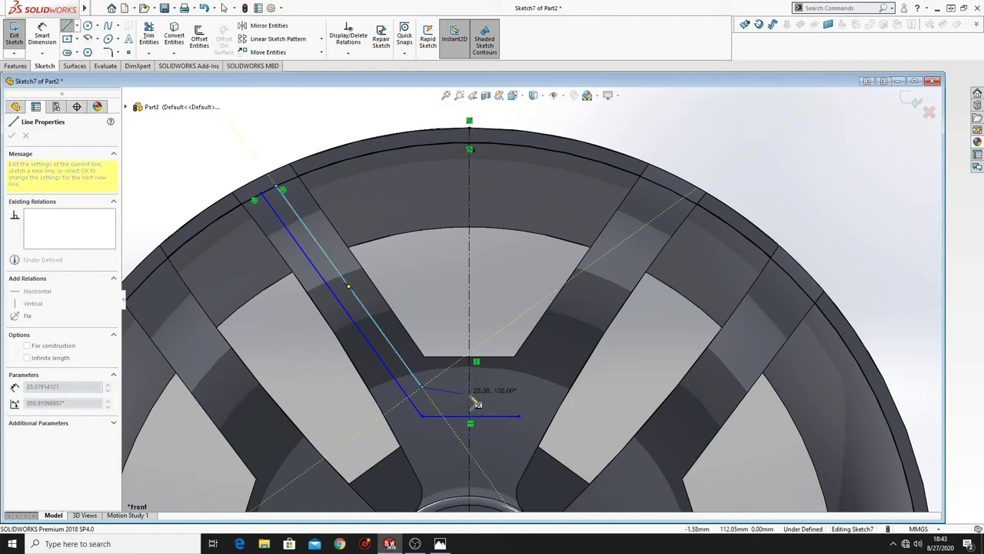
pyautogui.click(520, 385)
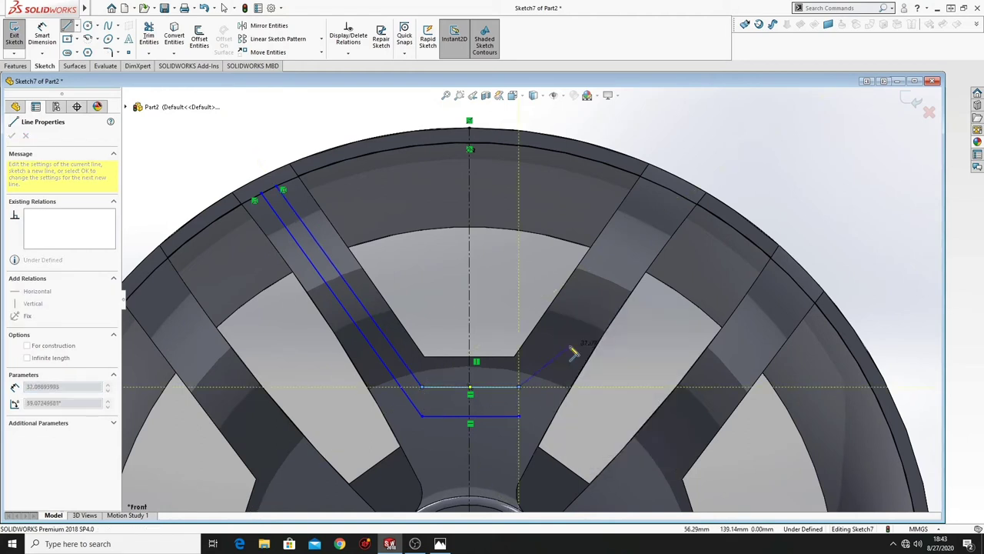
pyautogui.rightClick(272, 130)
pyautogui.click(296, 142)
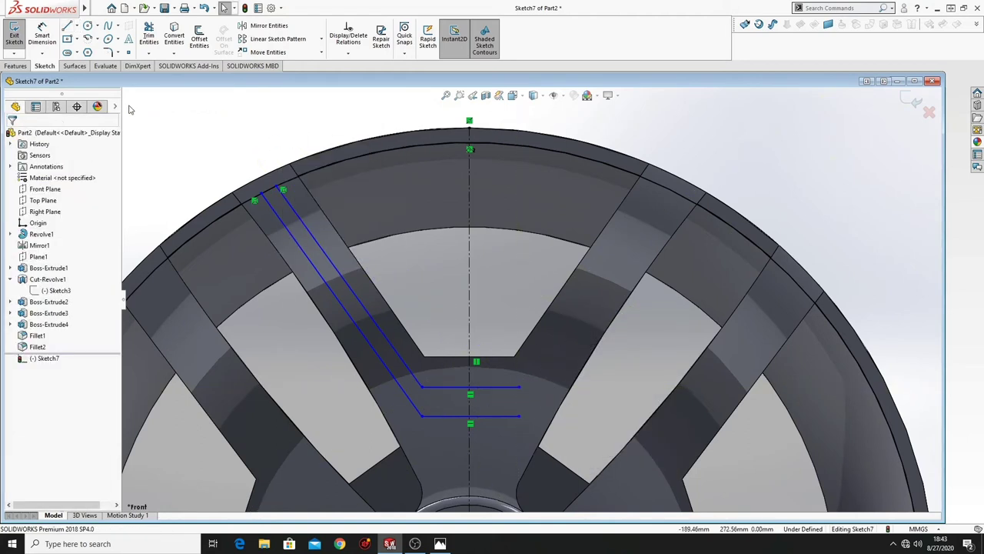
# Mirror the two slanted spoke lines about the vertical centerline
pyautogui.click(269, 26)
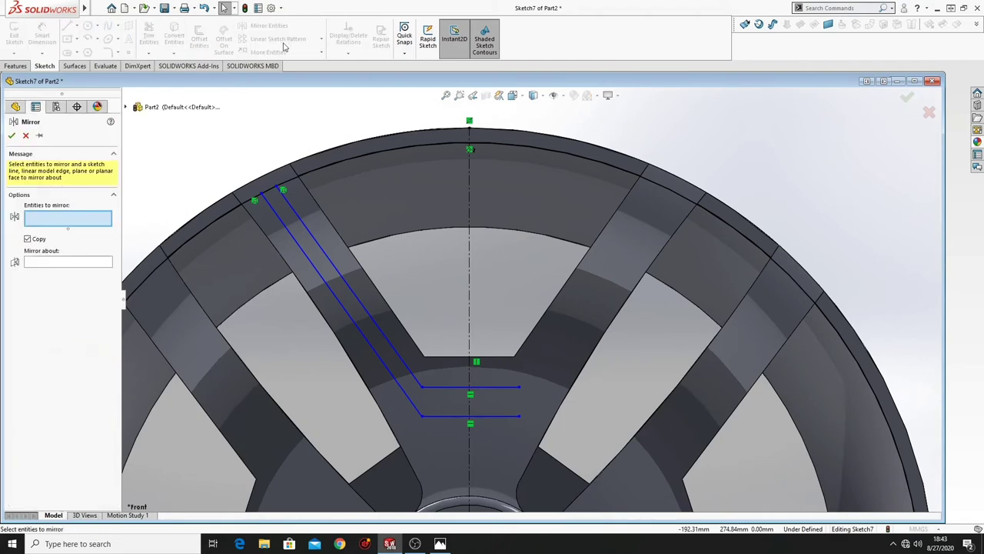
pyautogui.click(322, 245)
pyautogui.click(314, 263)
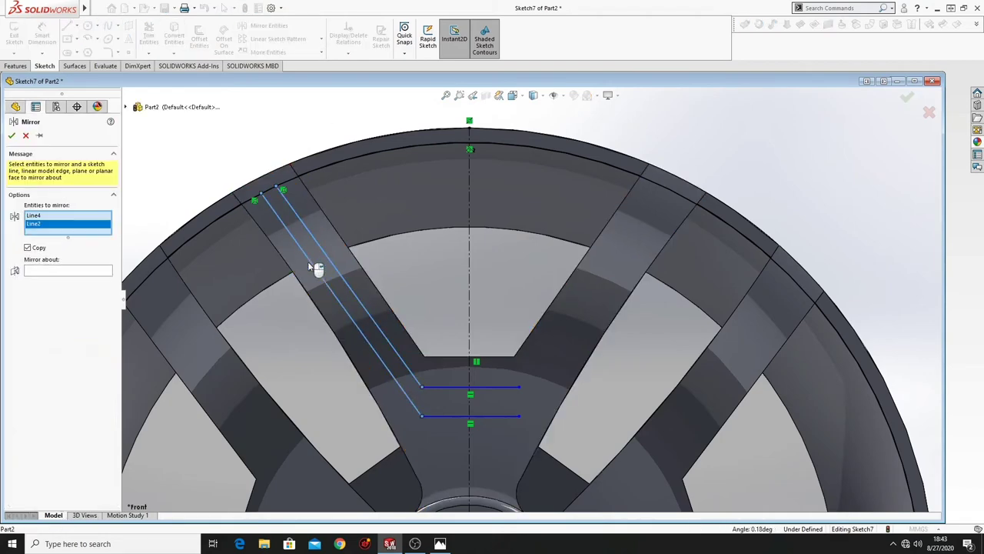
pyautogui.click(79, 274)
pyautogui.click(469, 294)
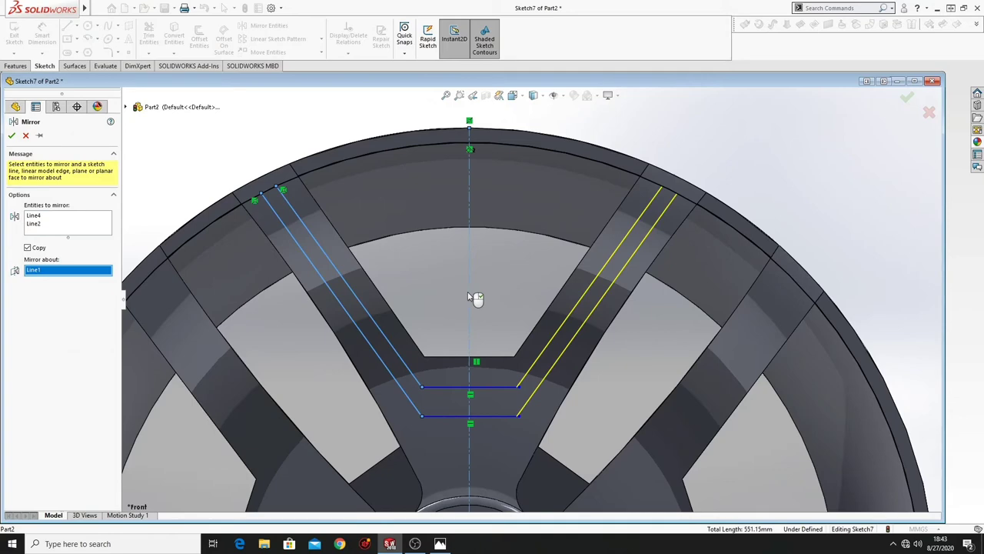
pyautogui.click(12, 136)
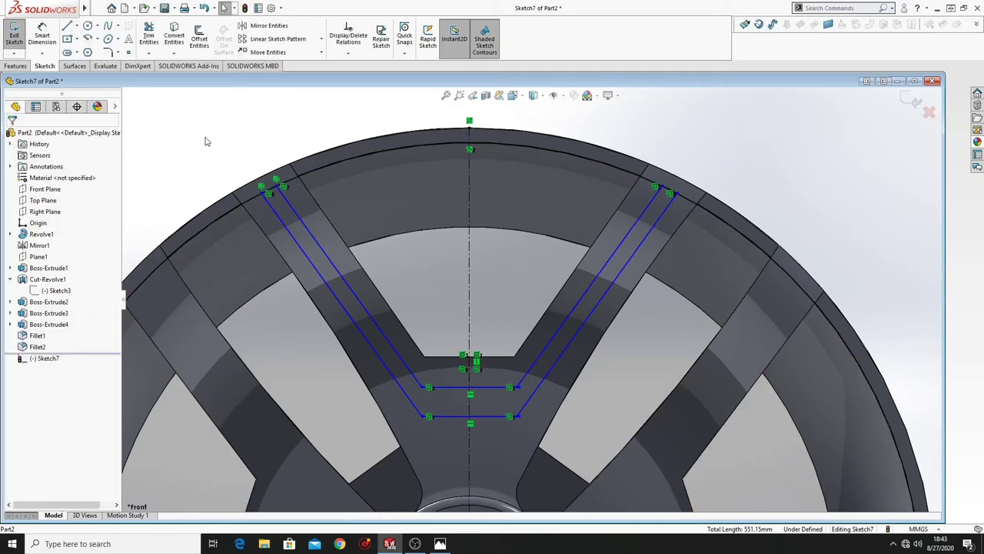
# Merge the right endpoint of the lower horizontal line with the lower end of the outer mirrored line
pyautogui.scroll(-5, 591, 379)
pyautogui.keyDown('ctrl'); pyautogui.moveTo(561, 386); pyautogui.dragTo(616, 323, button='middle'); pyautogui.keyUp('ctrl')
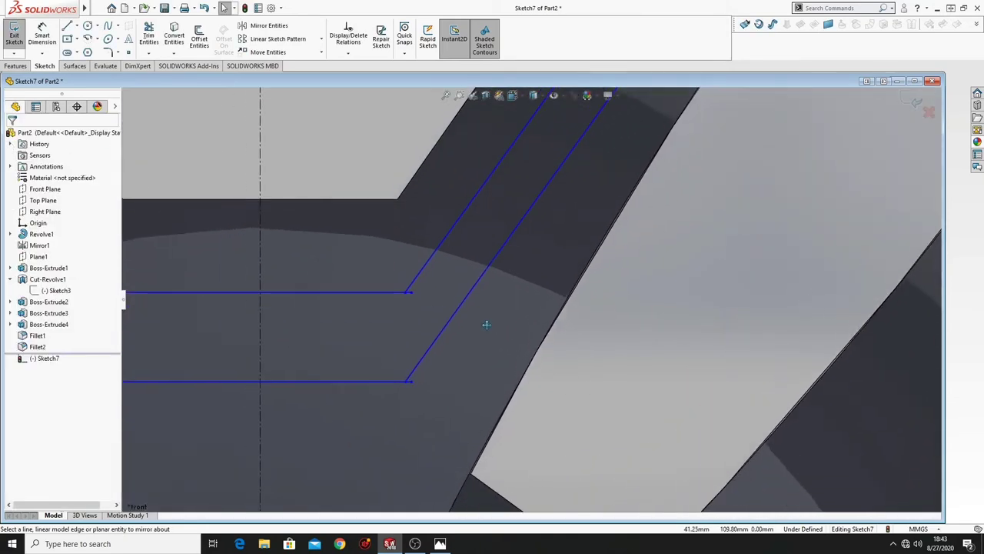
pyautogui.click(405, 382)
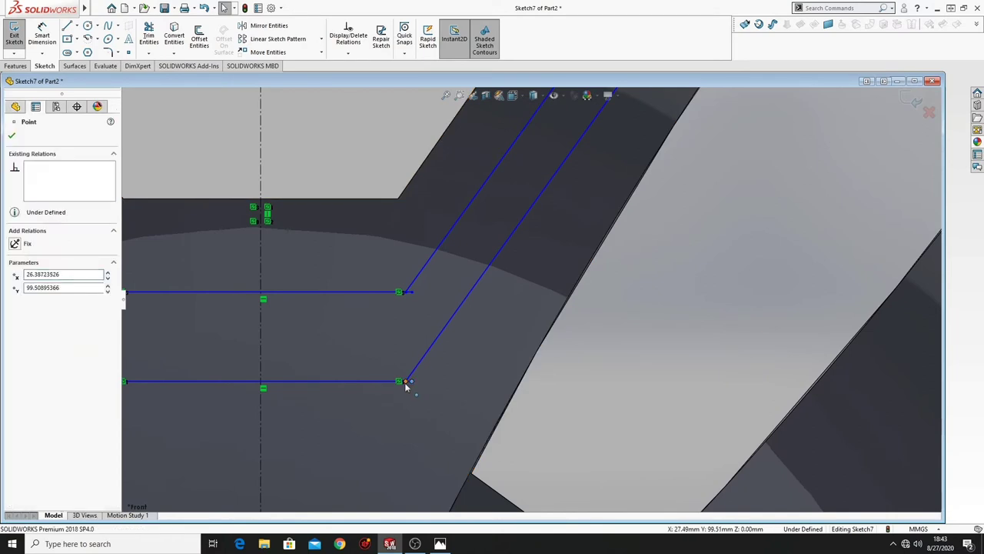
pyautogui.keyDown('ctrl'); pyautogui.click(410, 381); pyautogui.keyUp('ctrl')
pyautogui.click(480, 339)
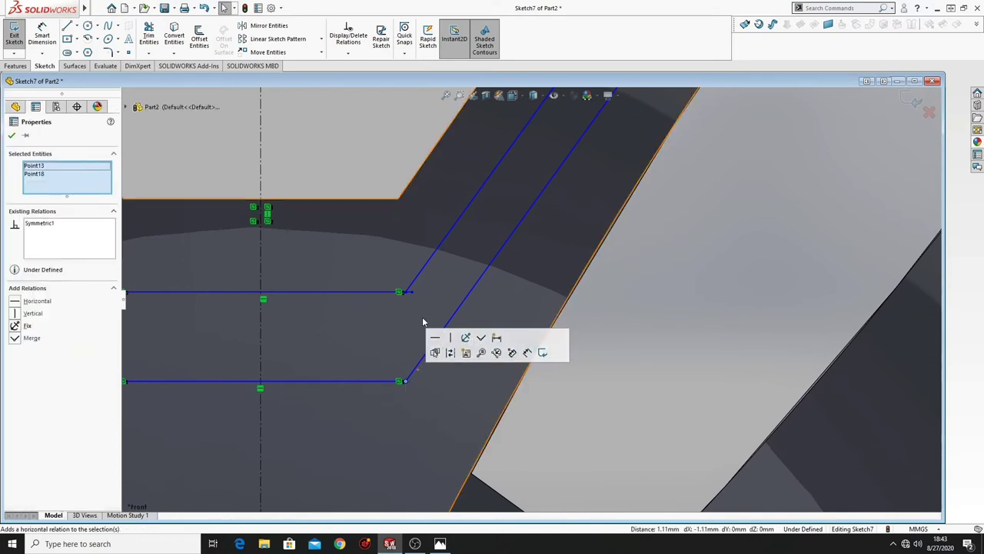
pyautogui.click(559, 329)
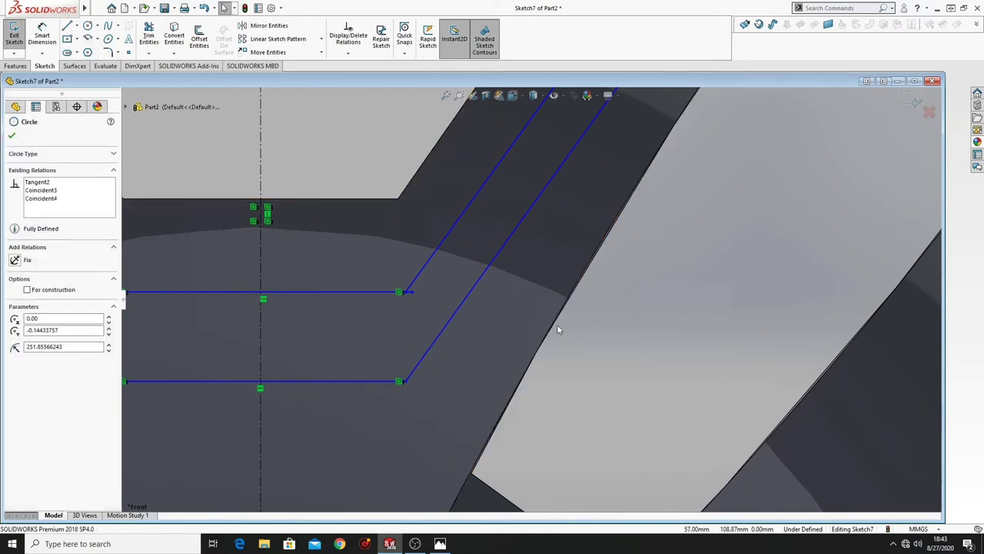
# Merge the right endpoint of the upper horizontal line with the lower end of the inner mirrored line
pyautogui.click(404, 292)
pyautogui.keyDown('ctrl'); pyautogui.click(411, 291); pyautogui.keyUp('ctrl')
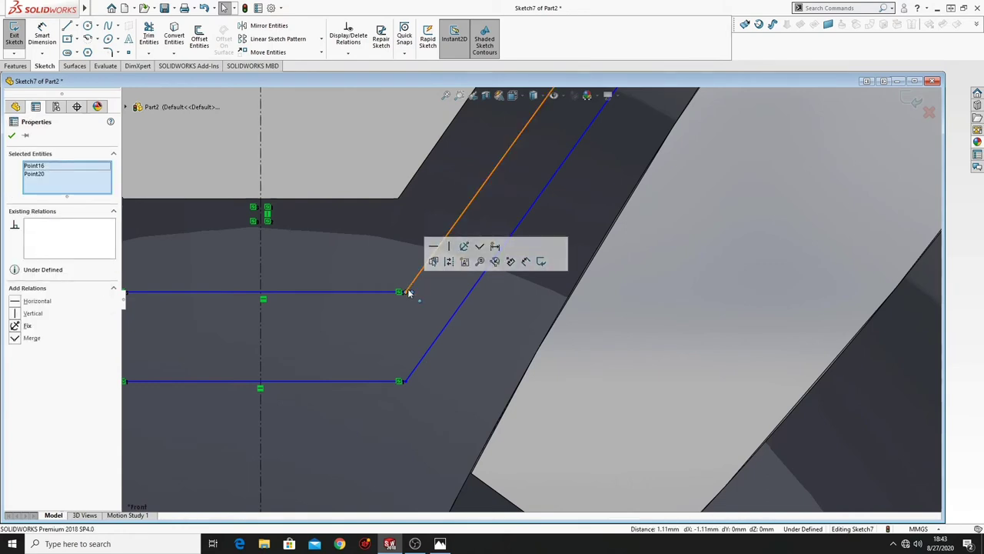
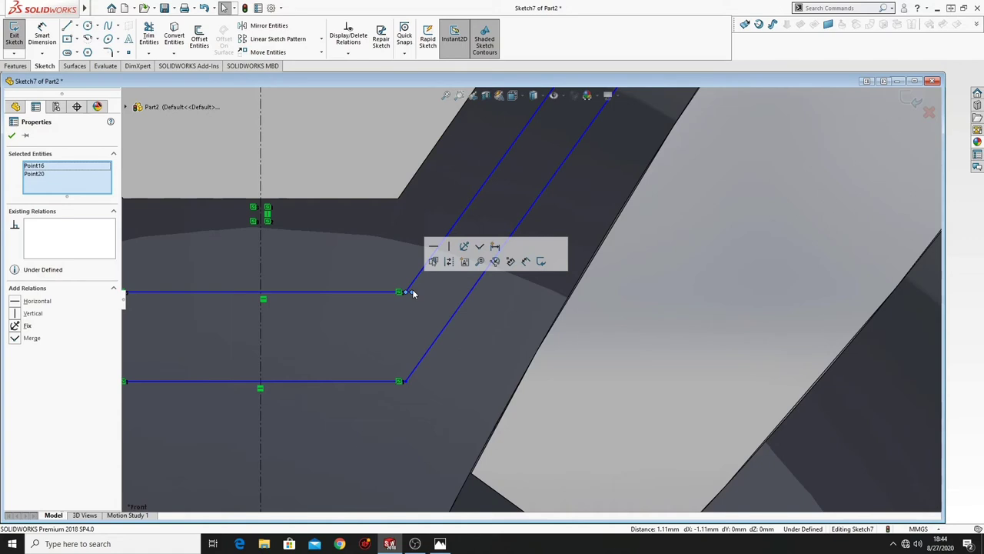
pyautogui.click(480, 250)
pyautogui.scroll(5, 534, 304)
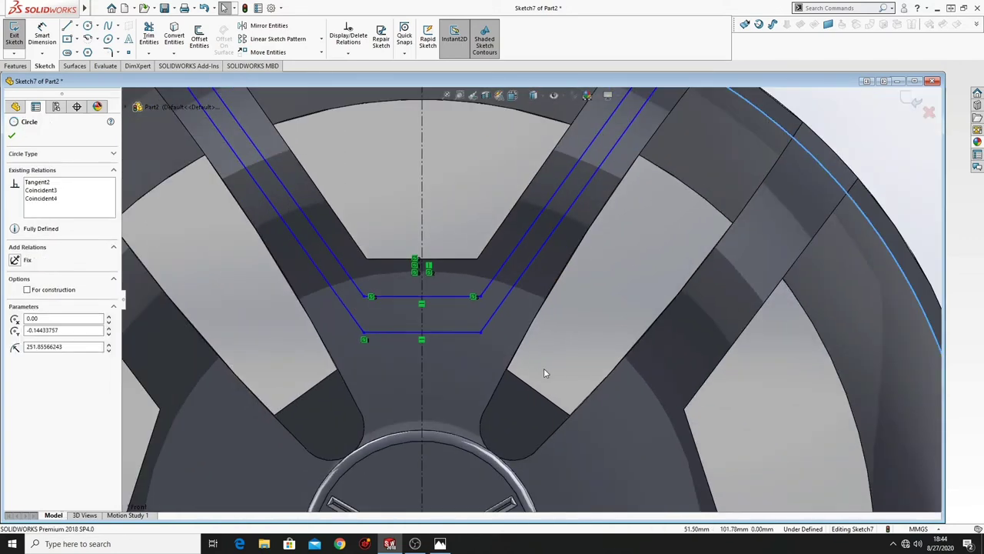
# Dimension the distance between the upper endpoints of the two upper-left spoke lines as 11.85 mm
pyautogui.keyDown('ctrl'); pyautogui.moveTo(444, 322); pyautogui.dragTo(483, 444, button='middle'); pyautogui.keyUp('ctrl')
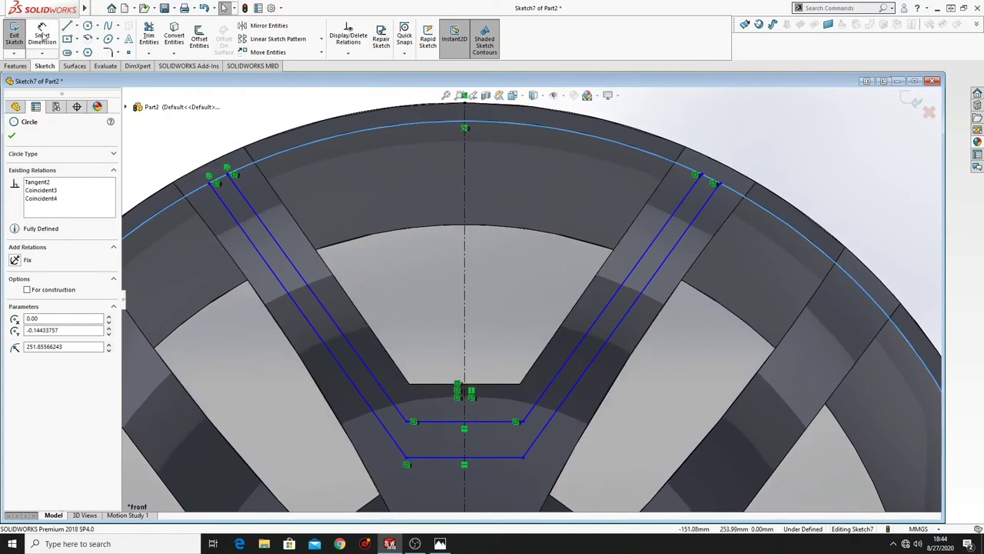
pyautogui.click(227, 176)
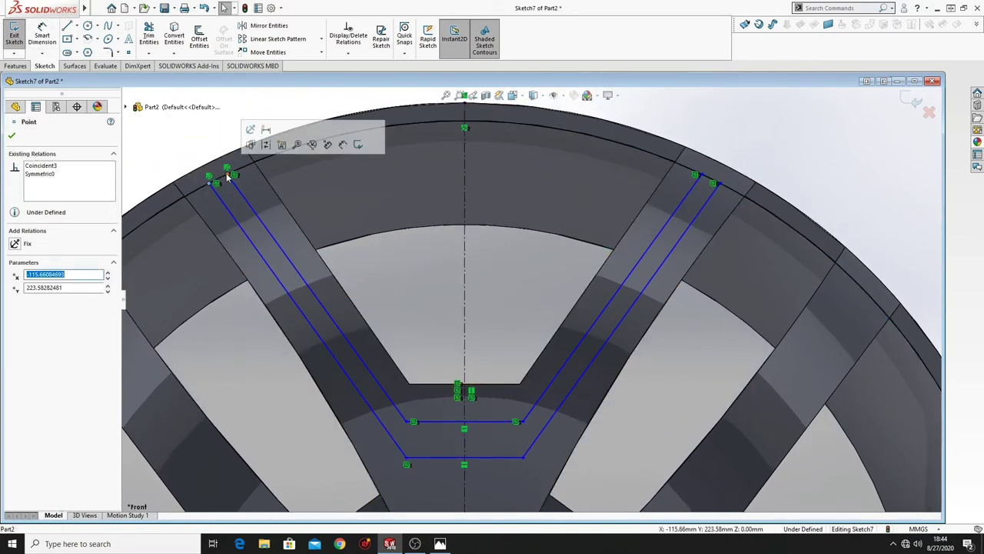
pyautogui.click(227, 176)
pyautogui.keyDown('ctrl'); pyautogui.moveTo(229, 179); pyautogui.dragTo(280, 236, button='middle'); pyautogui.keyUp('ctrl')
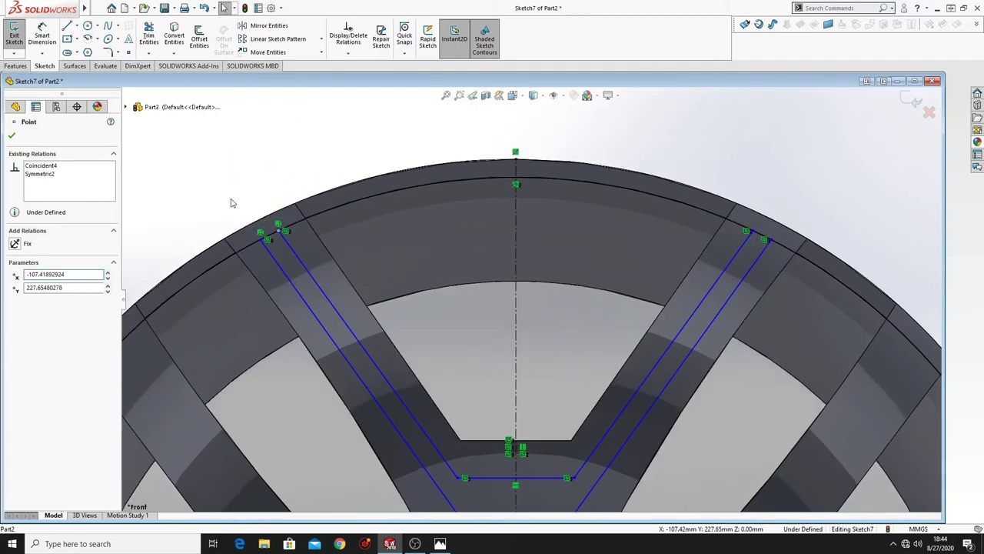
pyautogui.click(231, 202)
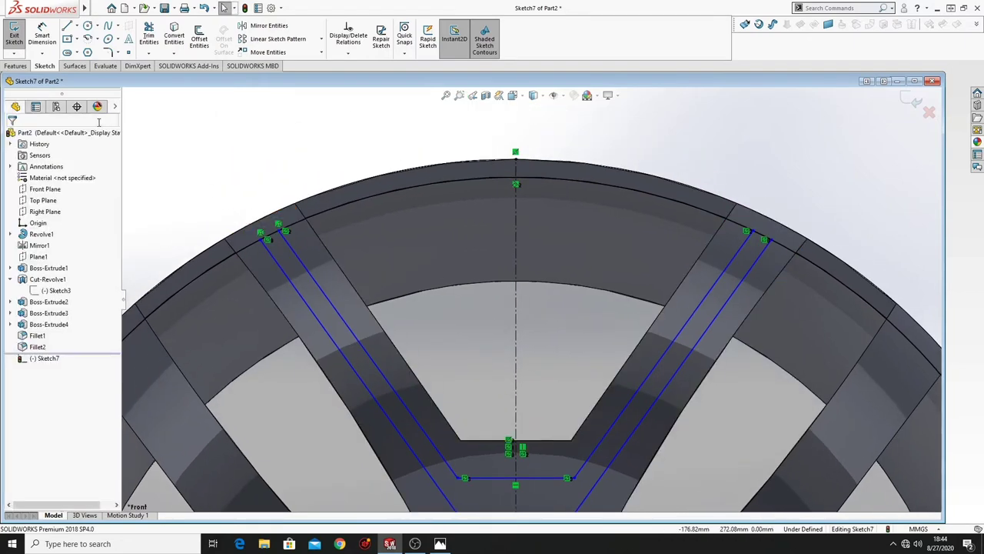
pyautogui.click(280, 232)
pyautogui.click(263, 240)
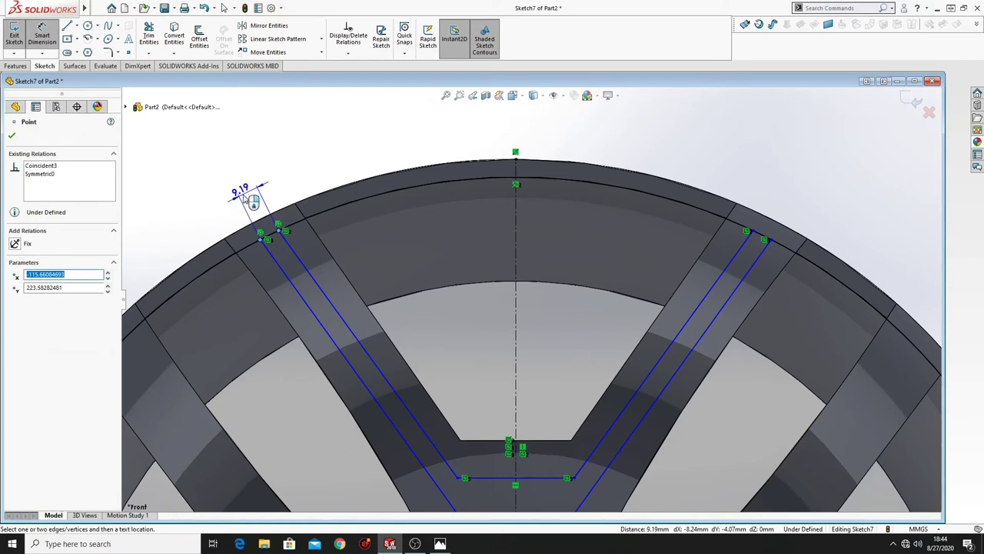
pyautogui.click(244, 198)
pyautogui.write('11')
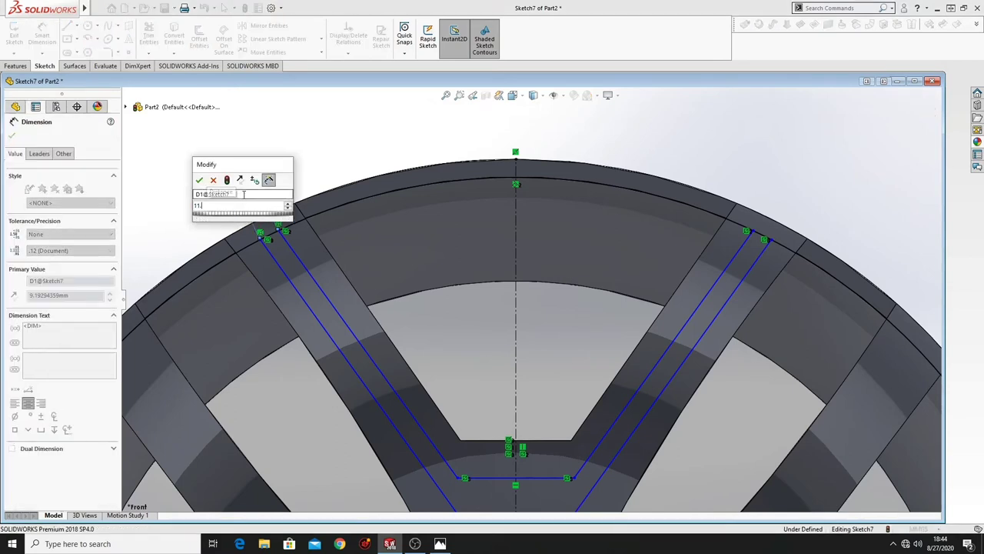
pyautogui.write('.85')
pyautogui.press('Return')
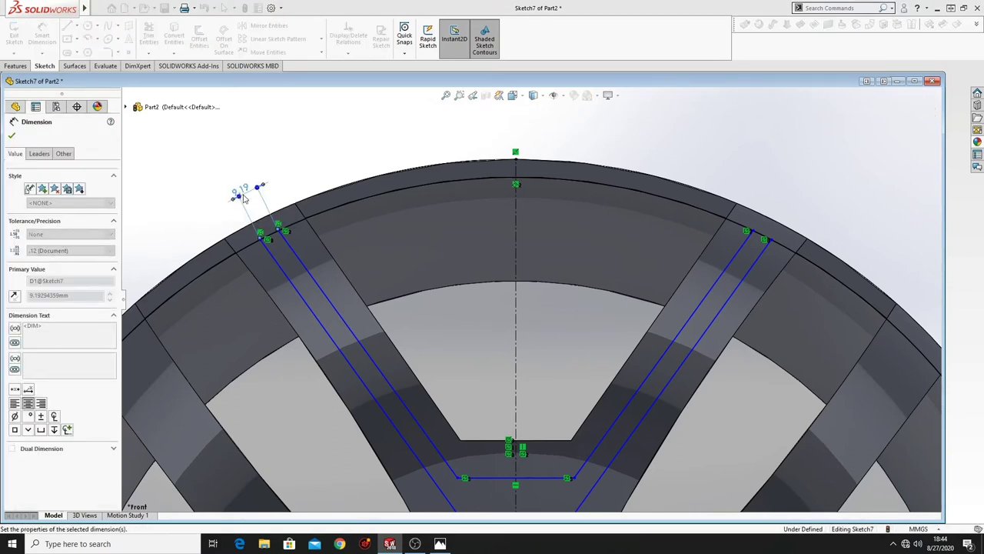
# Dimension the outer left line's upper endpoint 11.85 mm from the spoke's outer edge on the circle
pyautogui.click(260, 235)
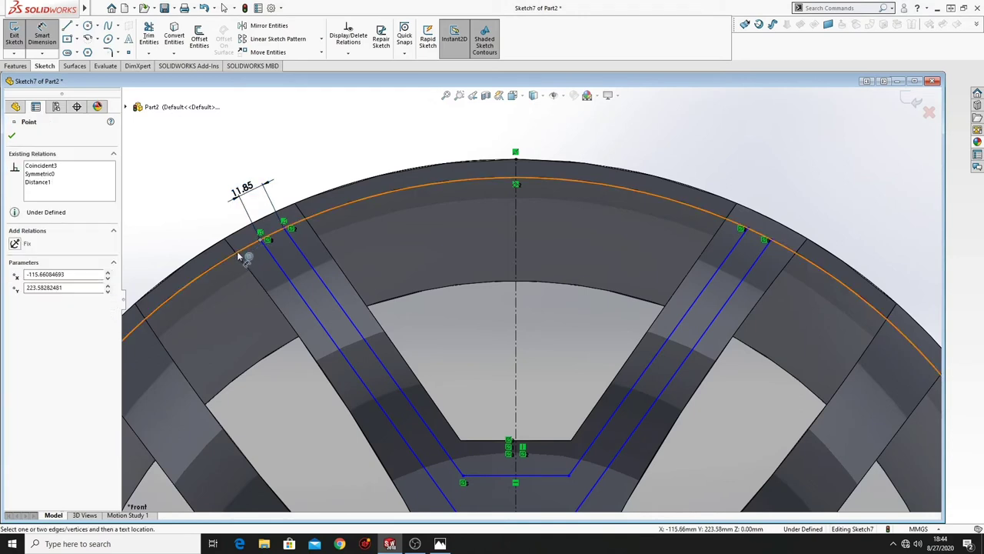
pyautogui.click(236, 252)
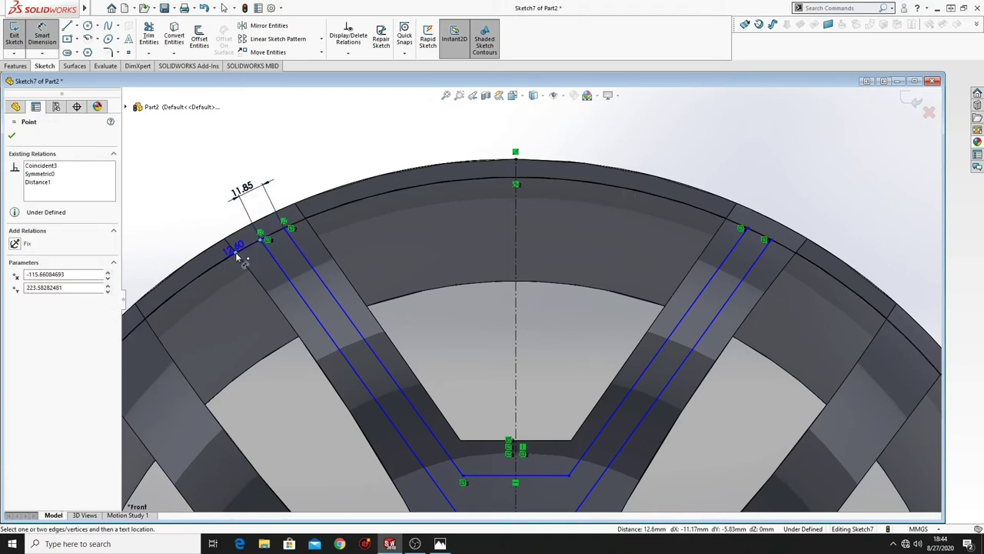
pyautogui.click(223, 227)
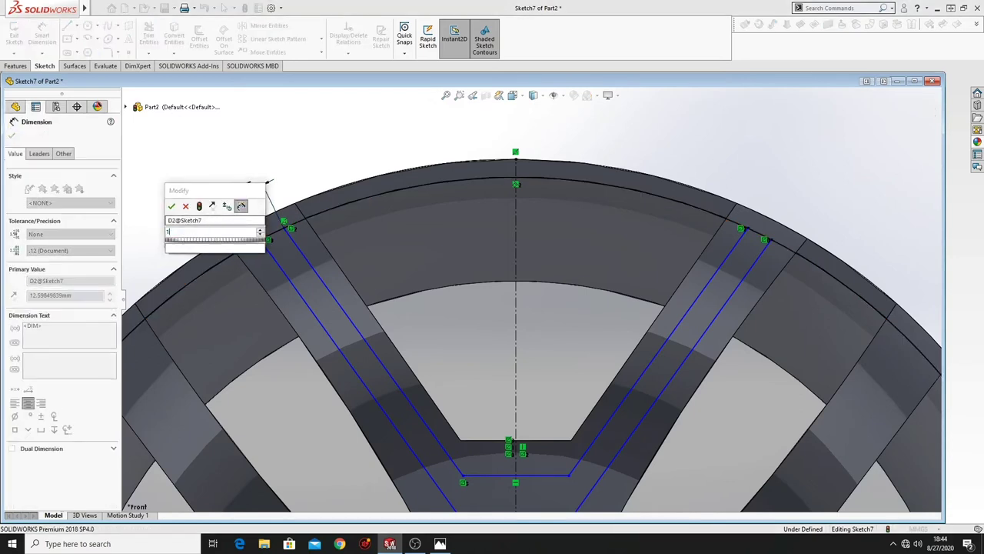
pyautogui.write('11.8')
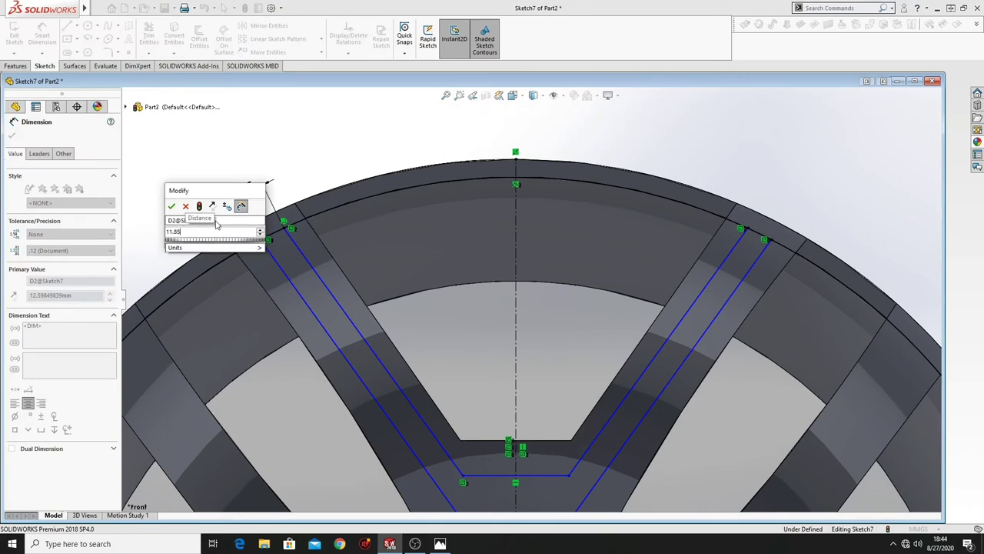
pyautogui.write('5')
pyautogui.press('Return')
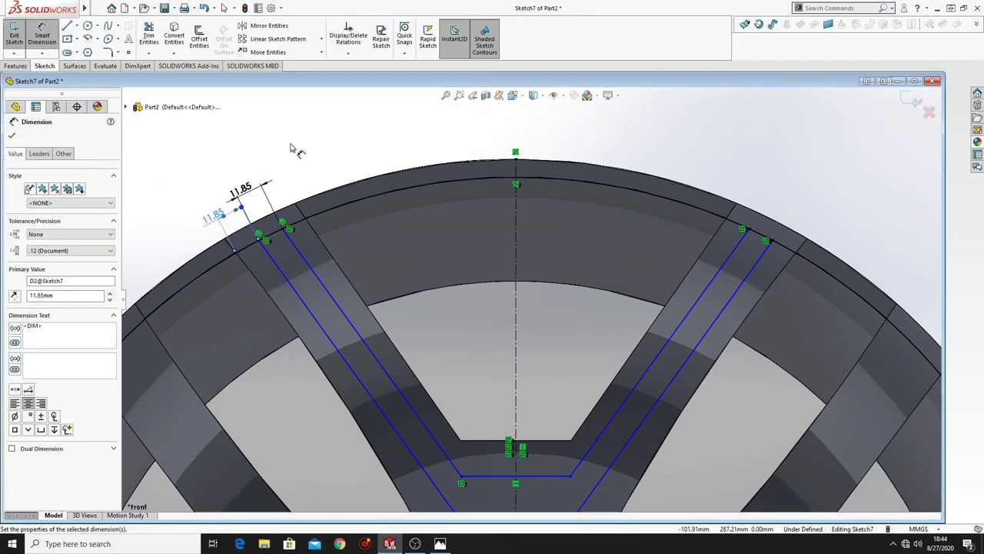
pyautogui.rightClick(290, 149)
pyautogui.click(369, 229)
# Dimension the perpendicular spacing between the two slanted left spoke lines as 11.85 mm near their lower ends
pyautogui.keyDown('ctrl'); pyautogui.moveTo(498, 366); pyautogui.dragTo(397, 190, button='middle'); pyautogui.keyUp('ctrl')
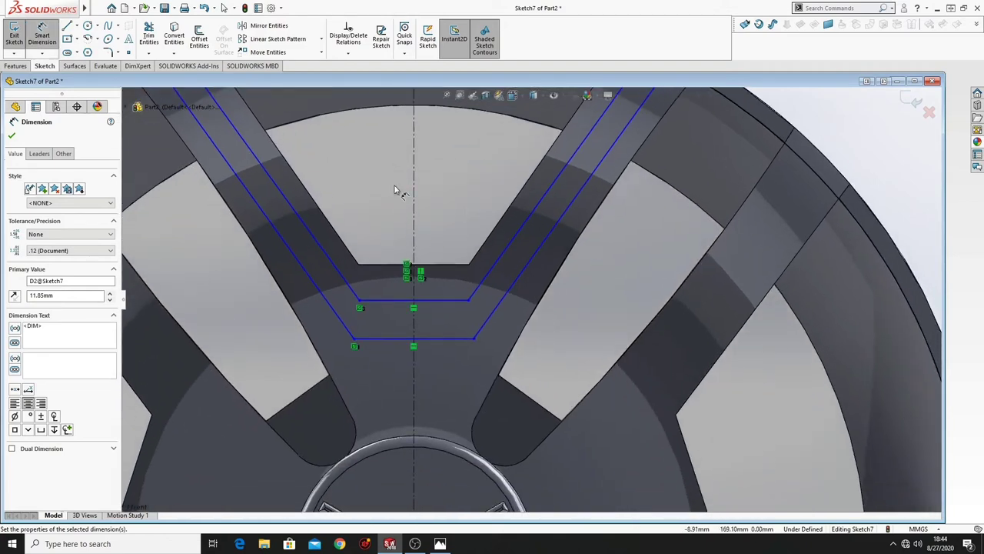
pyautogui.click(346, 327)
pyautogui.click(350, 288)
pyautogui.click(368, 224)
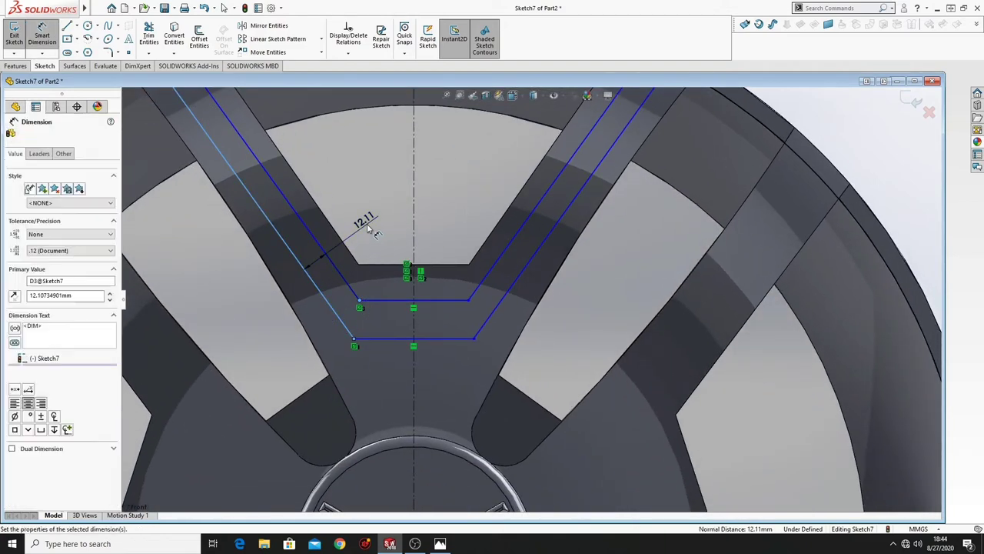
pyautogui.write('11.85')
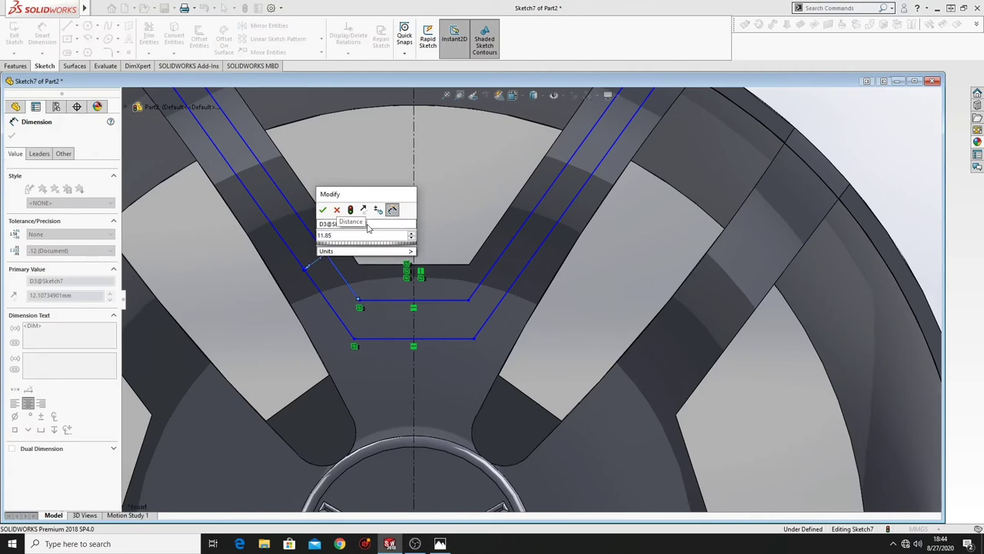
pyautogui.press('Return')
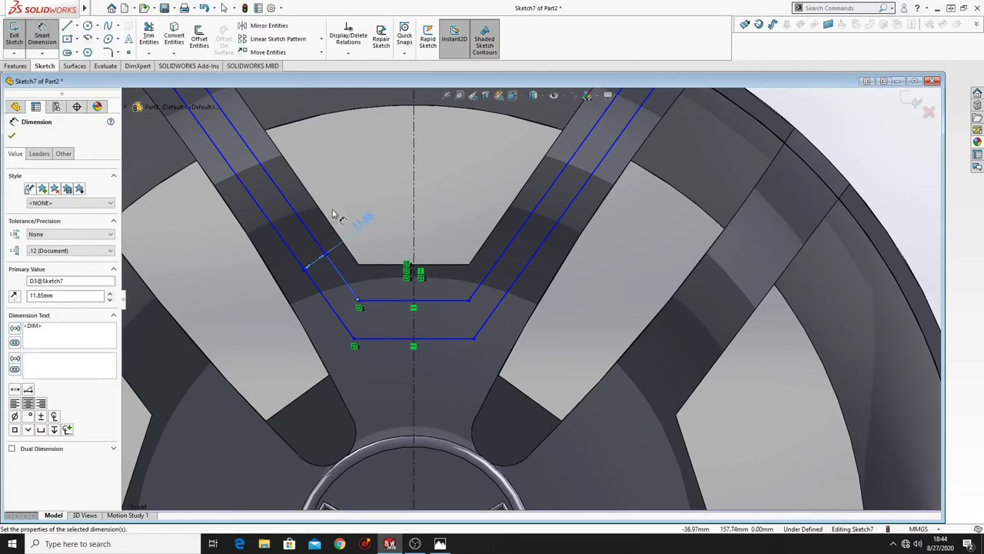
# Set the vertical distance between the two horizontal sketch lines to 17 mm
pyautogui.click(383, 302)
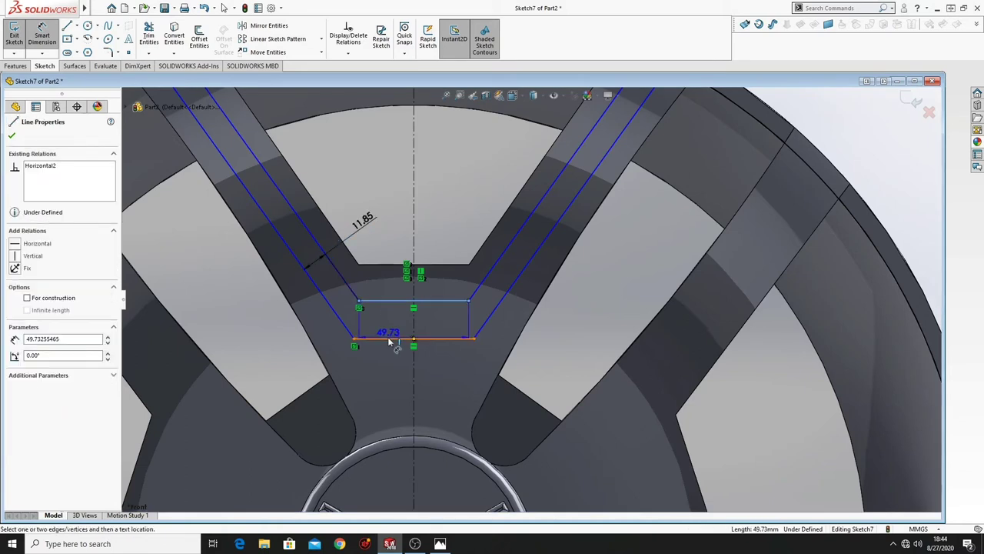
pyautogui.click(389, 337)
pyautogui.click(393, 329)
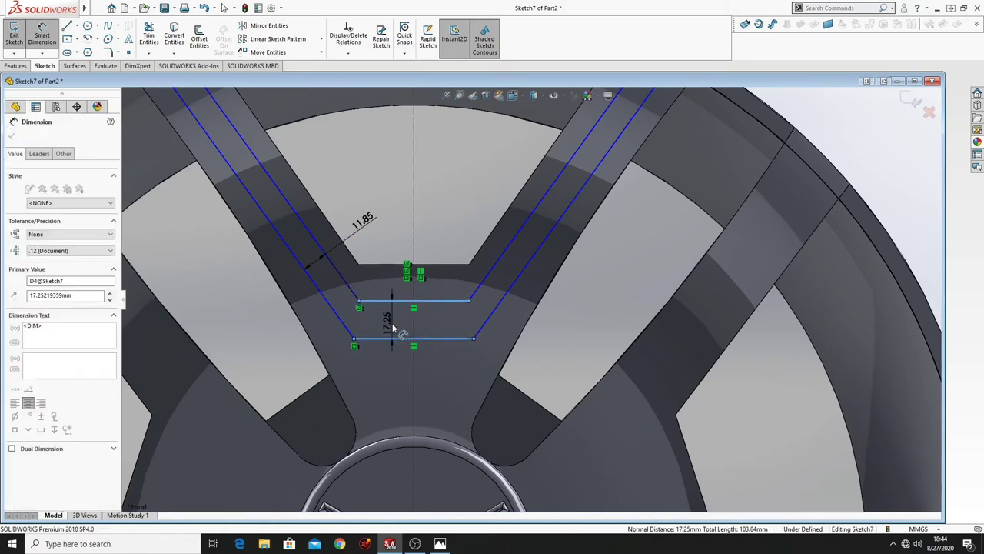
pyautogui.write('17')
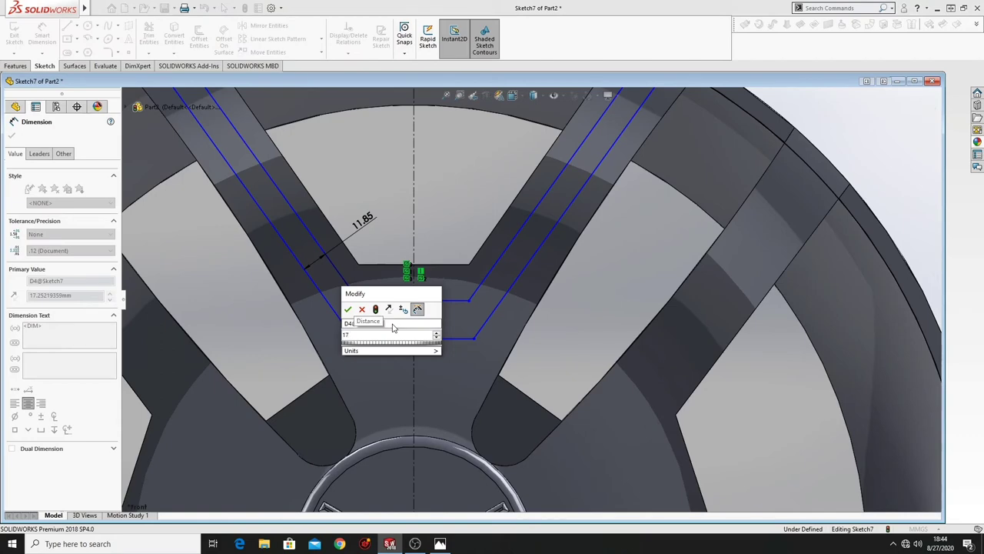
pyautogui.press('Return')
# Dimension the upper horizontal line 20 mm below the straight model edge between the two upper spokes
pyautogui.click(442, 301)
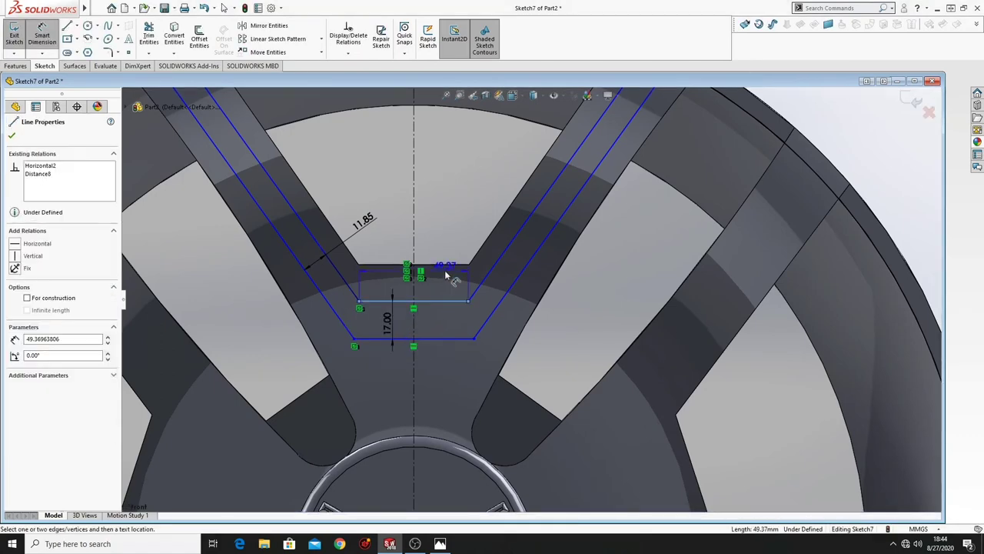
pyautogui.click(448, 266)
pyautogui.click(452, 209)
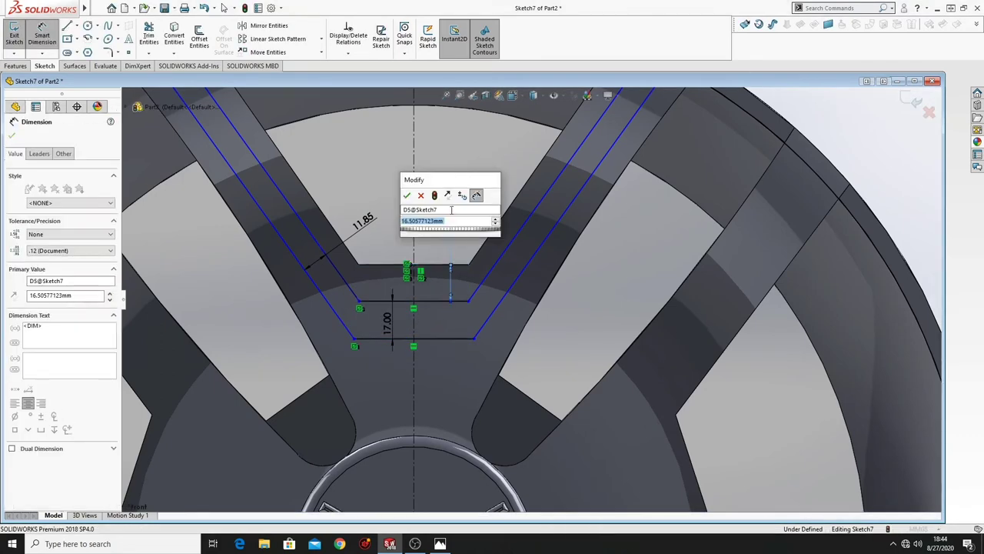
pyautogui.write('20')
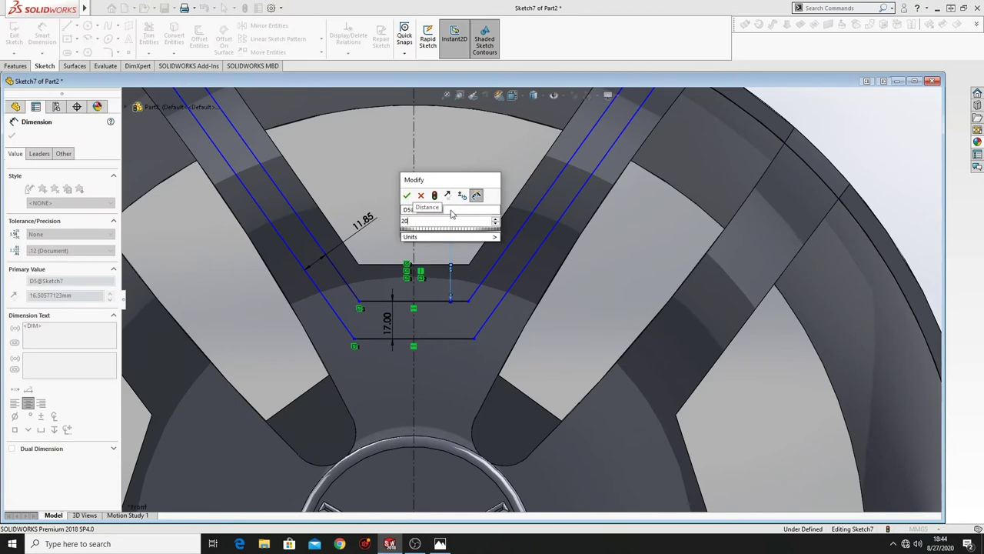
pyautogui.press('Return')
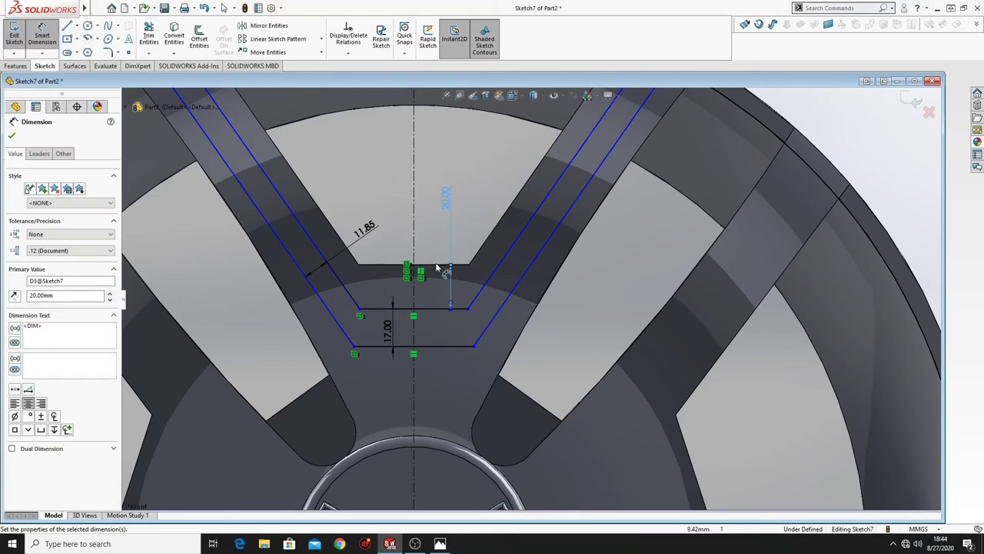
# Dimension the lower horizontal line's length as 50 mm and finish dimensioning
pyautogui.moveTo(489, 365)
pyautogui.keyDown('ctrl'); pyautogui.mouseDown(button='middle')
pyautogui.moveTo(479, 351)
pyautogui.moveTo(521, 372)
pyautogui.mouseUp(button='middle'); pyautogui.keyUp('ctrl')
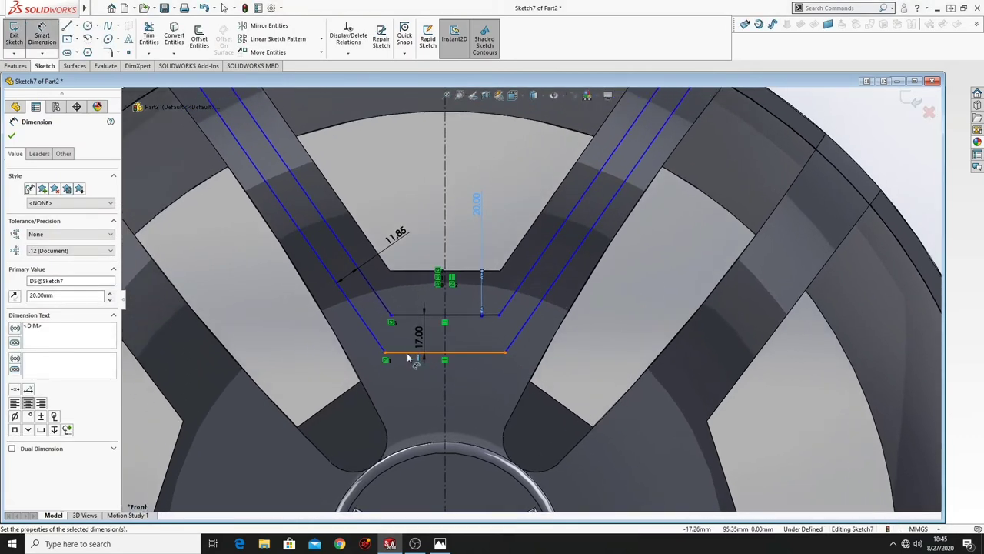
pyautogui.click(407, 352)
pyautogui.click(408, 411)
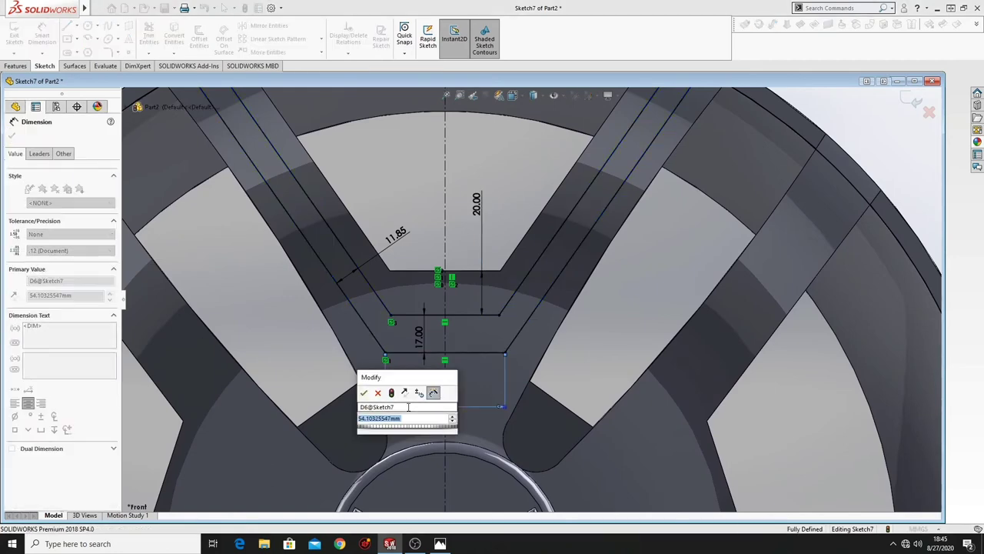
pyautogui.write('50')
pyautogui.press('Return')
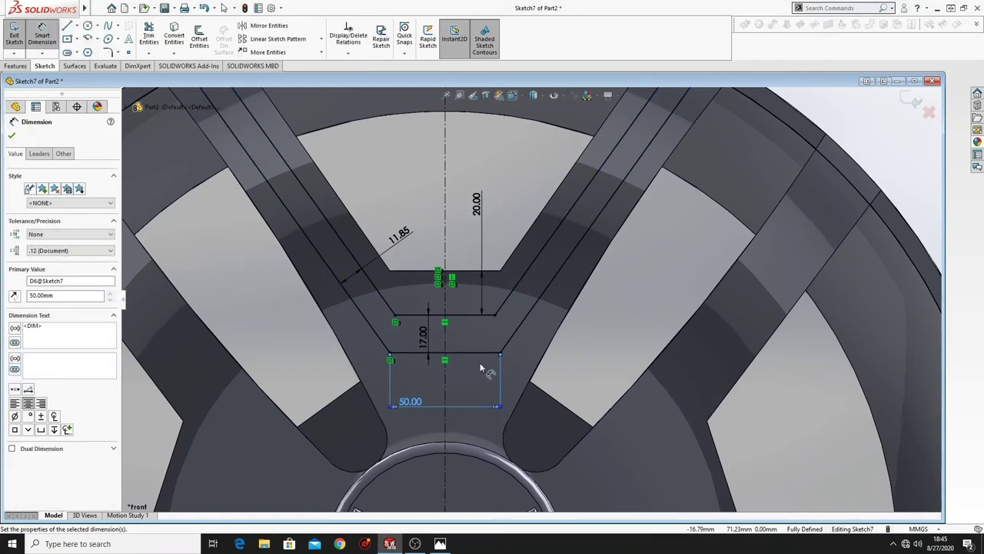
pyautogui.scroll(3, 493, 358)
pyautogui.scroll(-2, 496, 377)
pyautogui.press('Return')
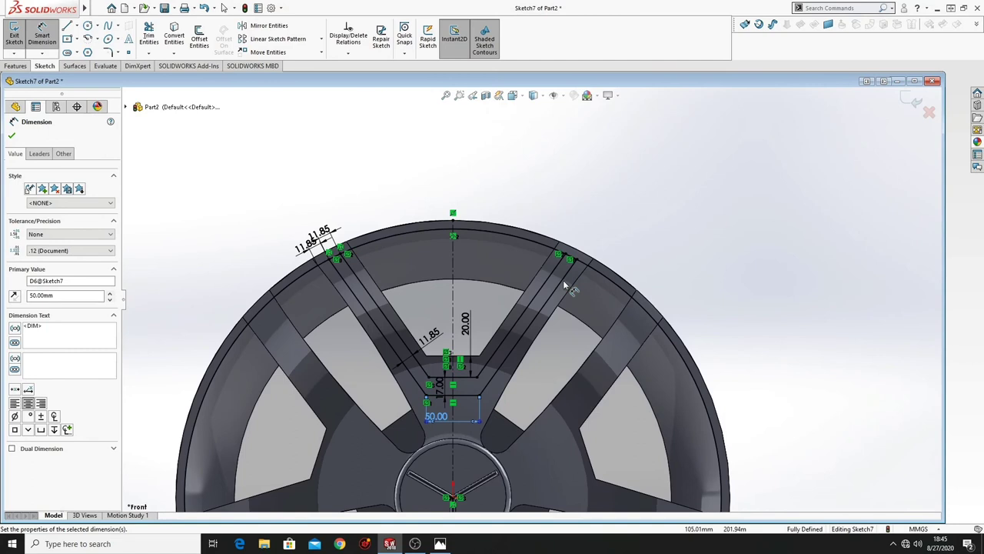
pyautogui.rightClick(636, 209)
pyautogui.click(685, 241)
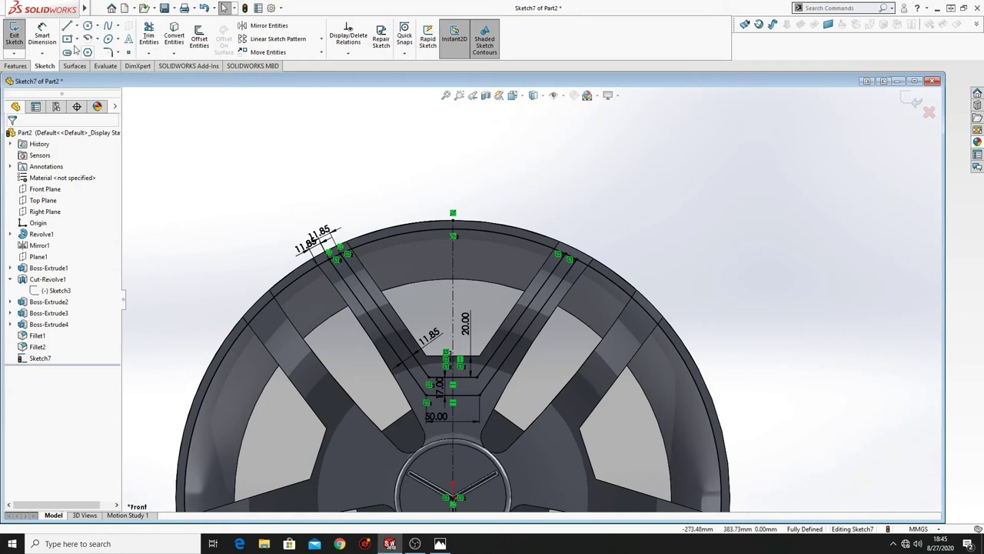
# Power-trim the circle outside the V-shaped band, keeping only the short arcs that close its two upper ends
pyautogui.click(149, 36)
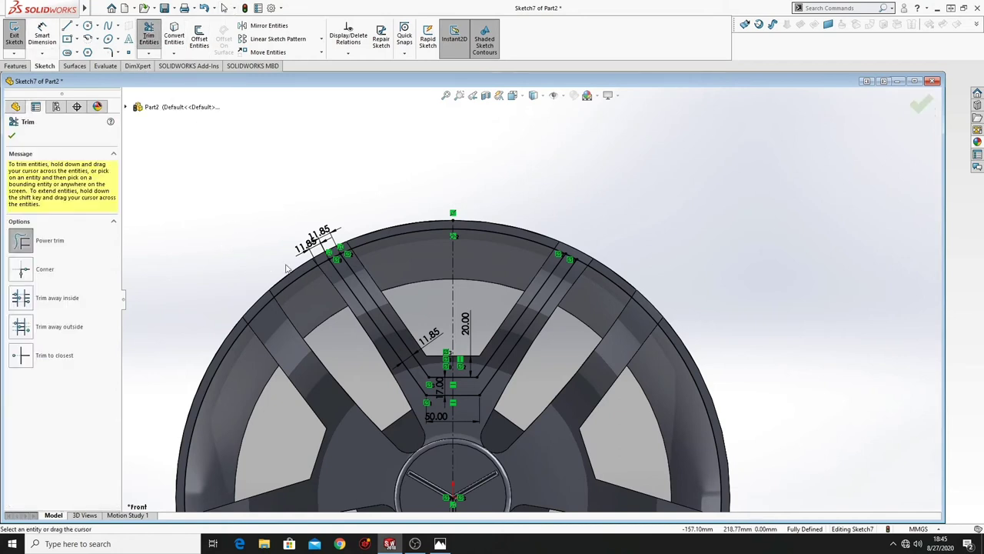
pyautogui.moveTo(390, 260); pyautogui.dragTo(394, 270)
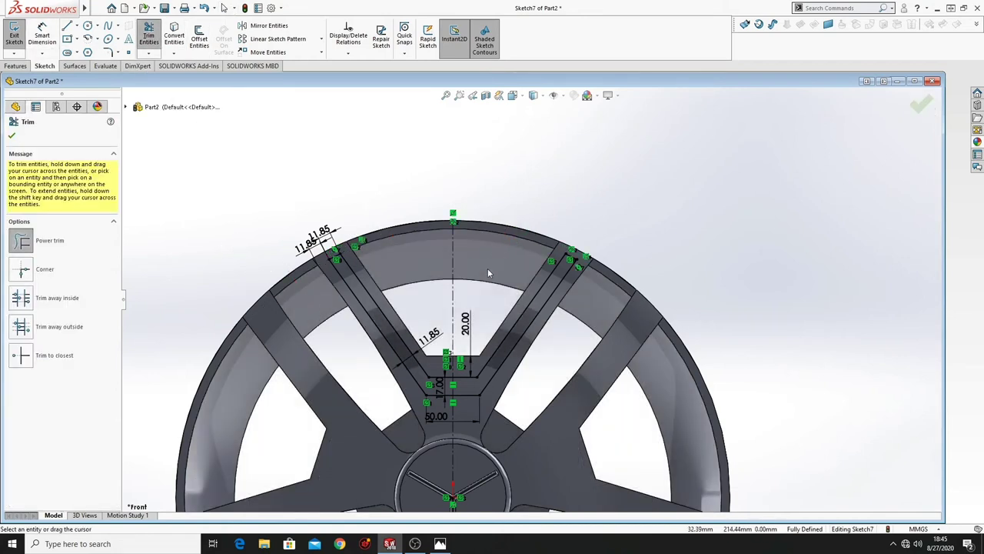
pyautogui.rightClick(270, 190)
pyautogui.click(285, 200)
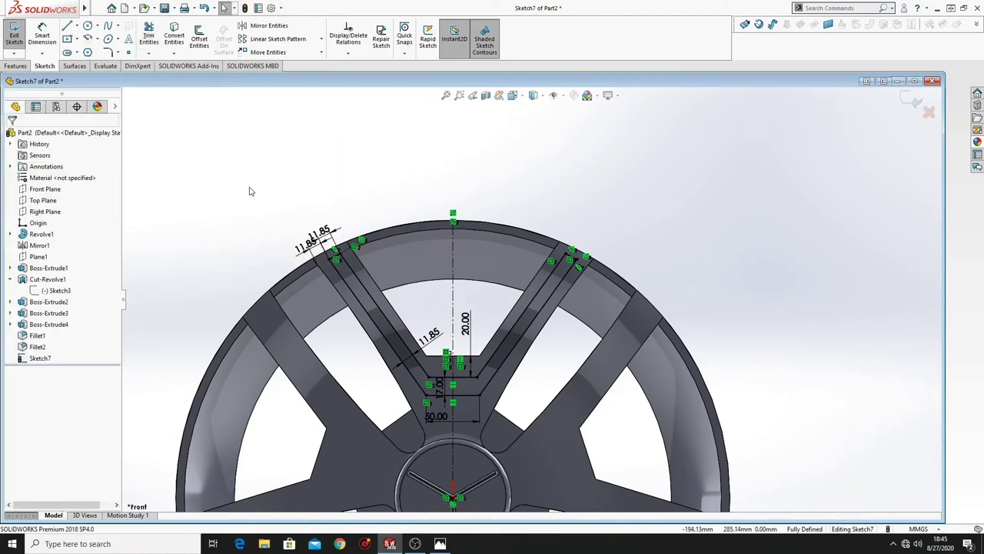
# Circular-pattern the closed V-shaped band about the wheel centre with 5 equally spaced instances over 360 degrees
pyautogui.click(321, 42)
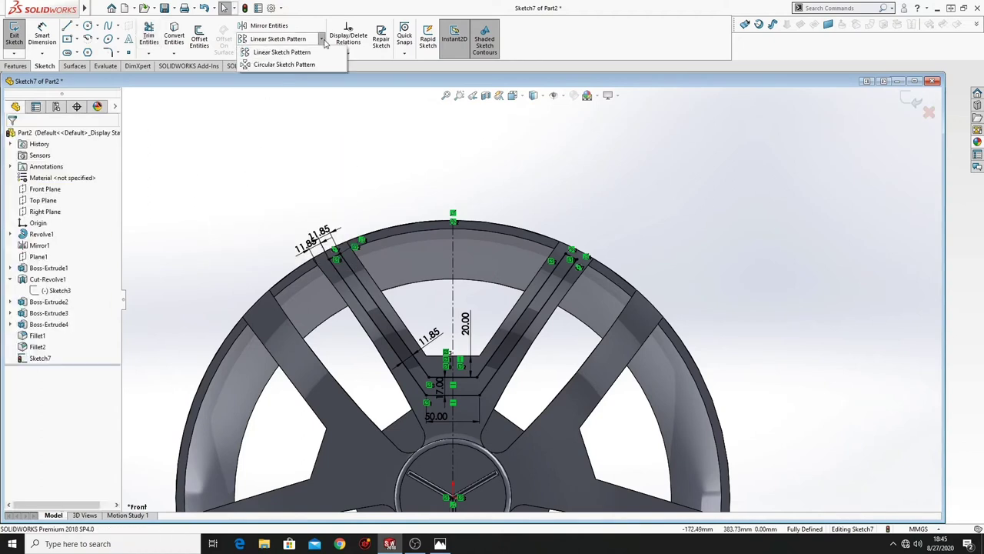
pyautogui.click(307, 65)
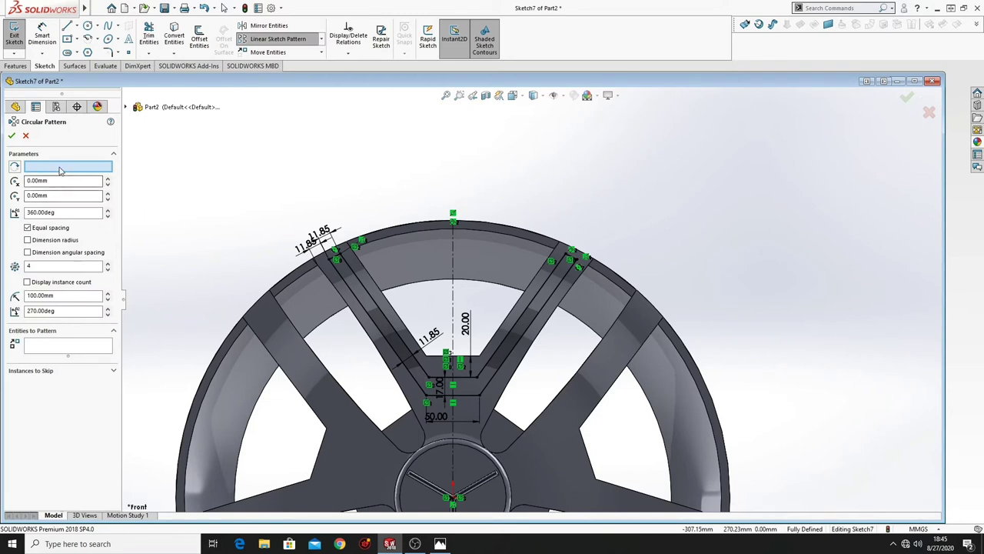
pyautogui.doubleClick(384, 320)
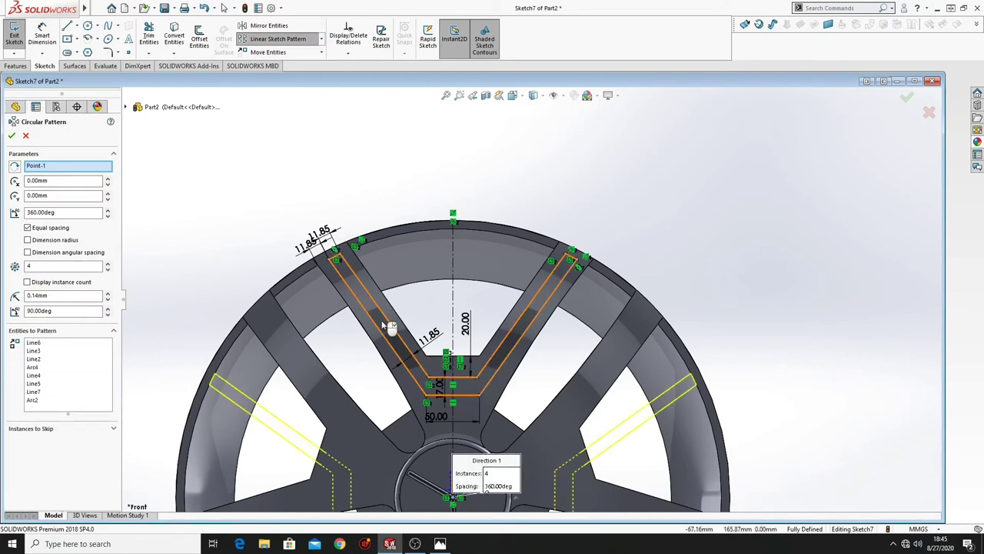
pyautogui.click(108, 263)
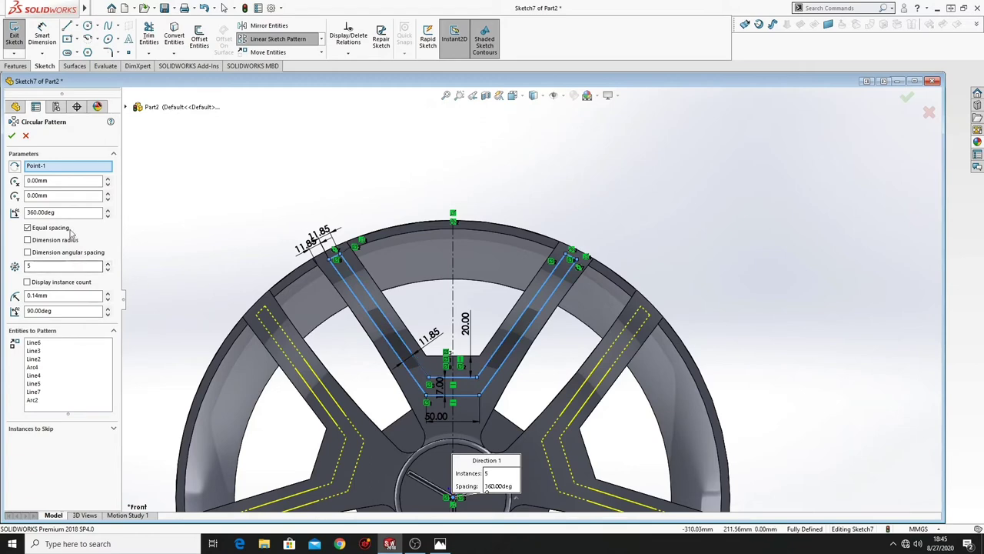
pyautogui.click(12, 135)
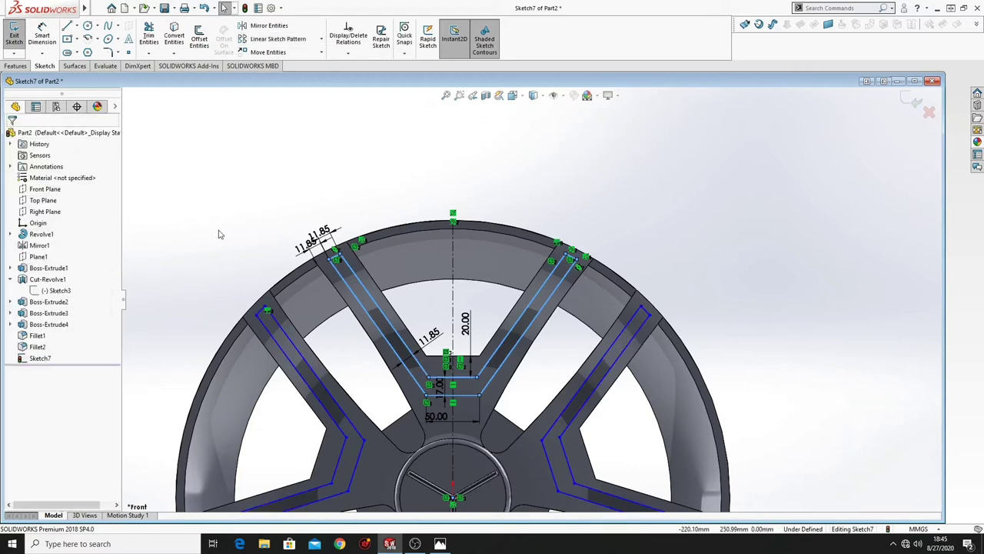
# Cut-extrude the patterned V-shaped bands 15 mm blind, adding a second direction of 6 mm blind
pyautogui.scroll(3, 499, 361)
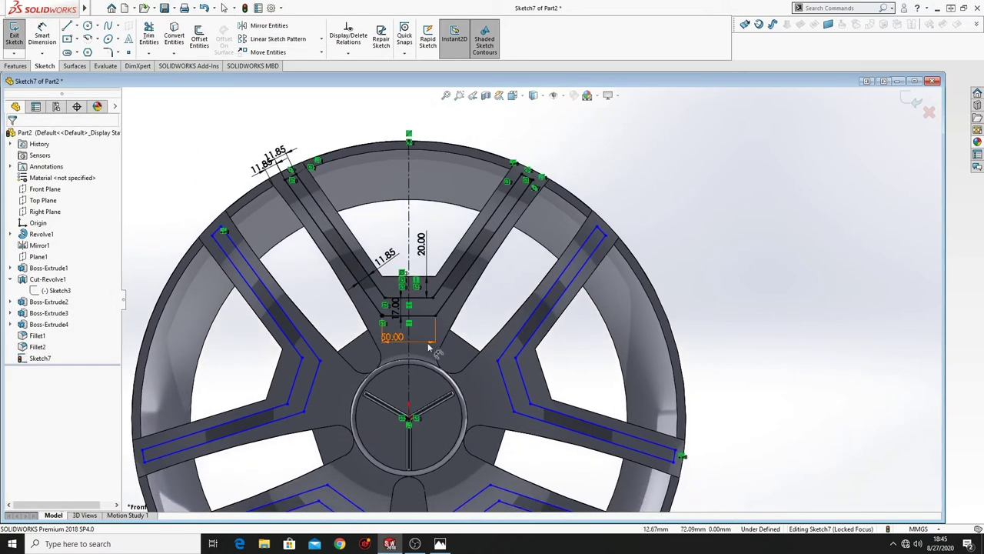
pyautogui.scroll(-5, 498, 362)
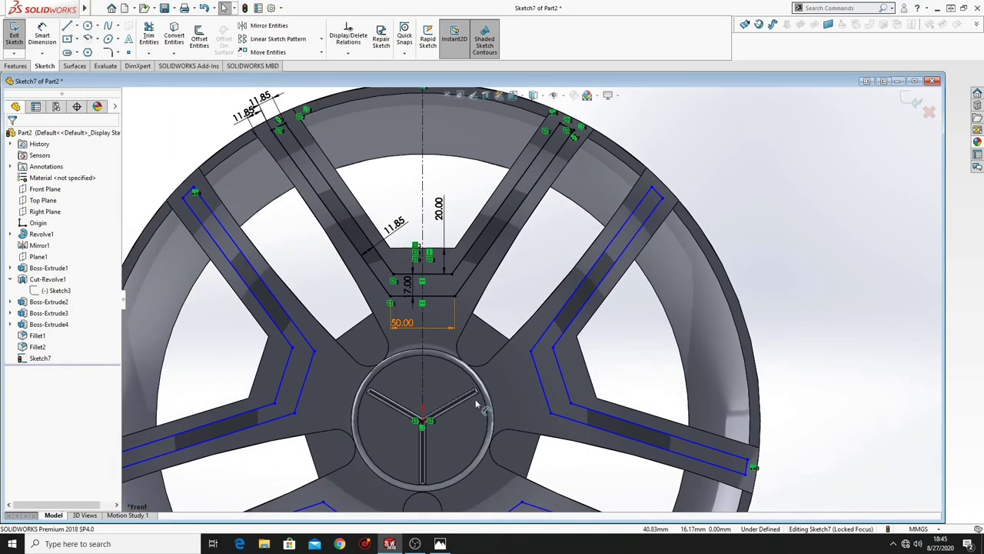
pyautogui.press('z')
pyautogui.click(17, 66)
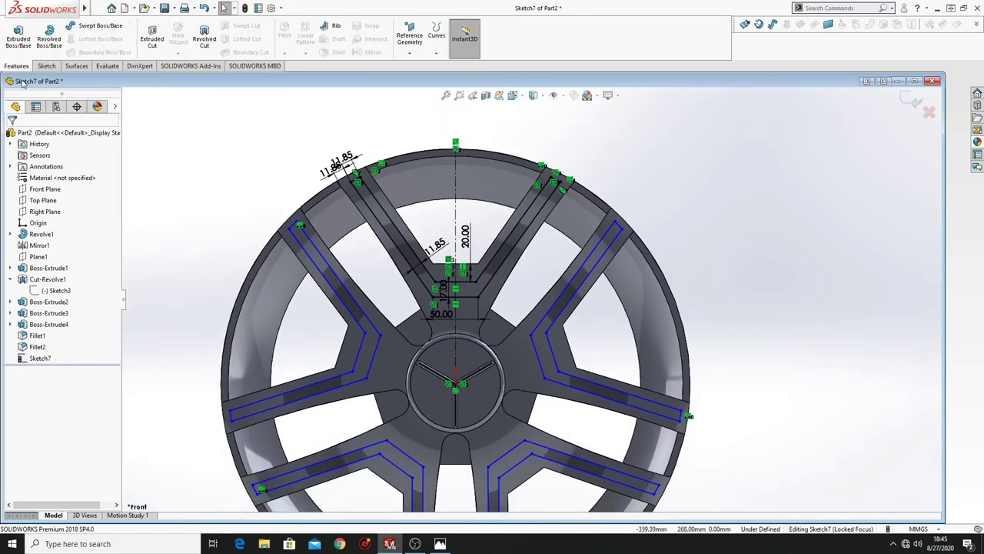
pyautogui.click(153, 39)
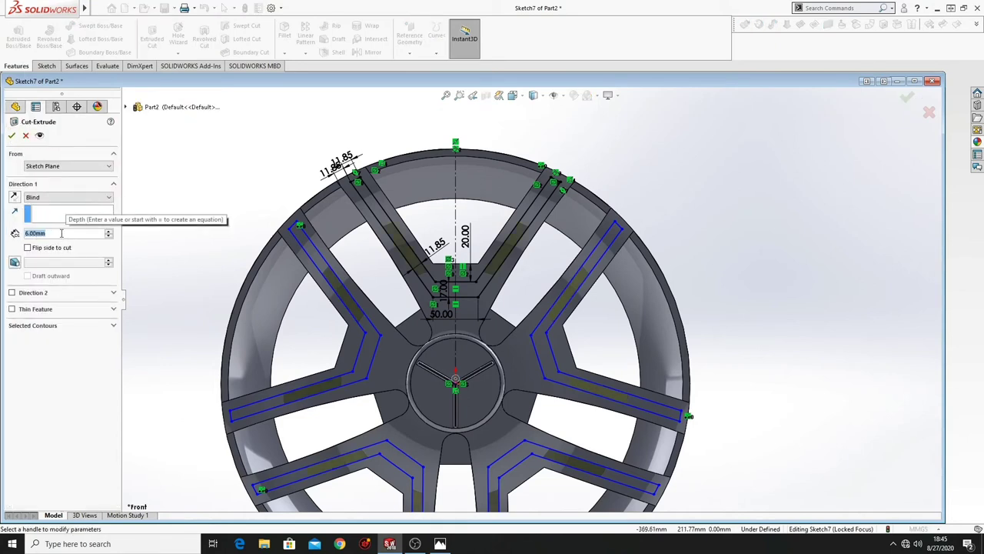
pyautogui.write('15')
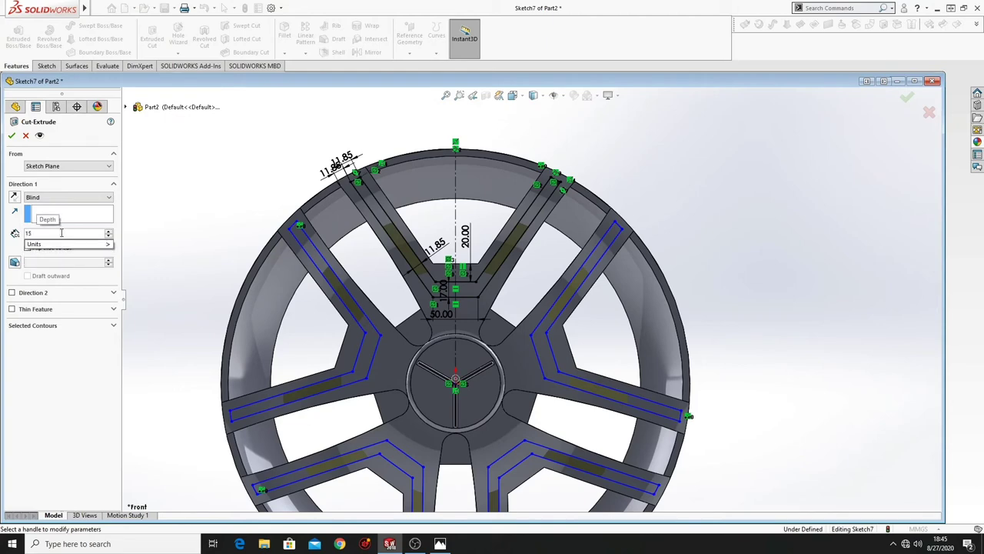
pyautogui.moveTo(48, 245)
pyautogui.click(12, 293)
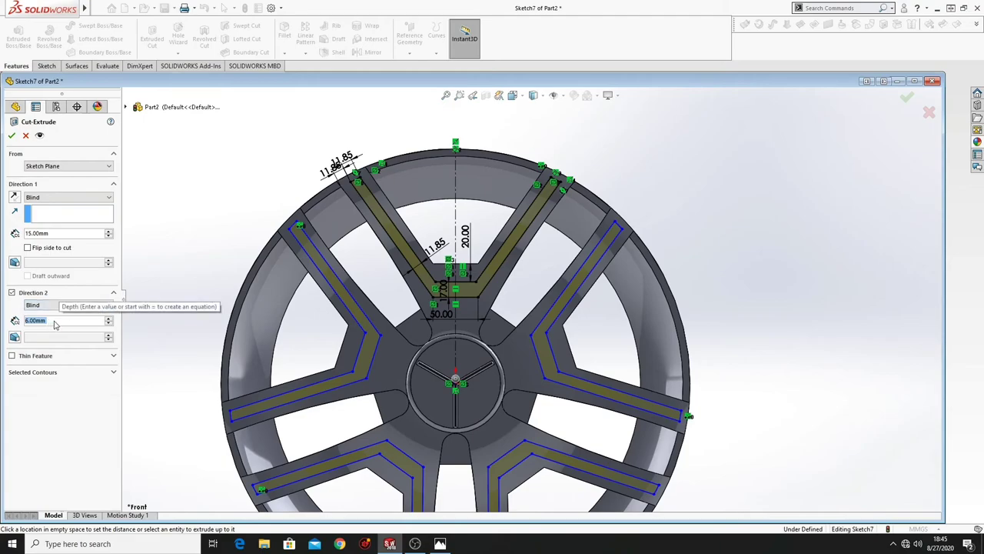
pyautogui.moveTo(230, 326); pyautogui.dragTo(200, 328, button='middle')
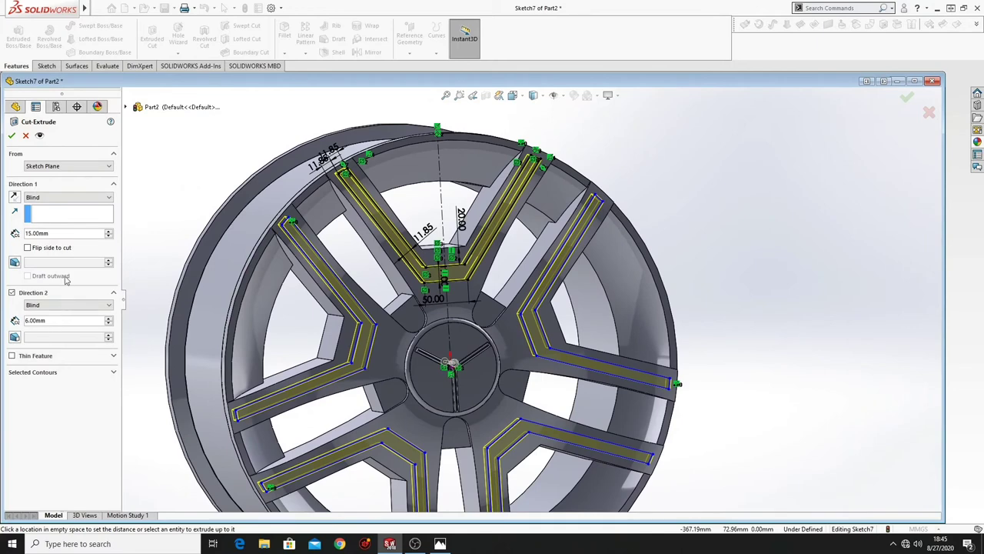
pyautogui.click(11, 135)
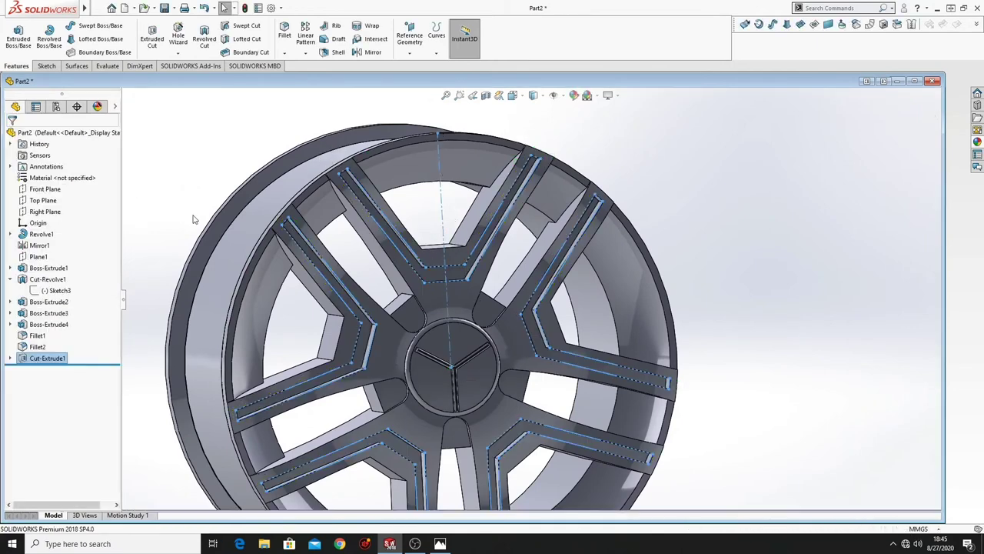
# Turn on ambient occlusion for the model display and inspect the grooved spokes of the wheel
pyautogui.moveTo(186, 206); pyautogui.dragTo(401, 389, button='middle')
pyautogui.scroll(2, 400, 389)
pyautogui.scroll(4, 531, 377)
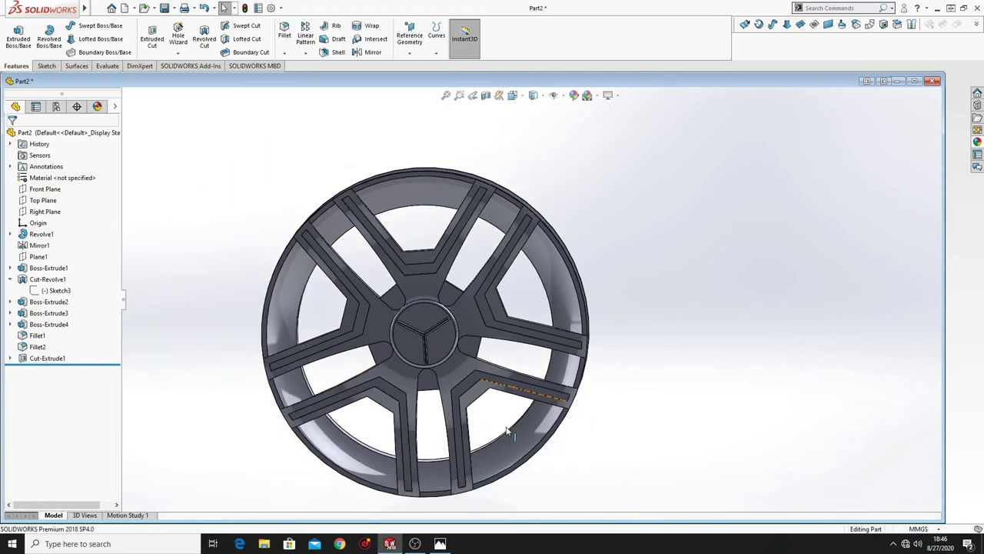
pyautogui.moveTo(531, 377); pyautogui.dragTo(492, 417, button='middle')
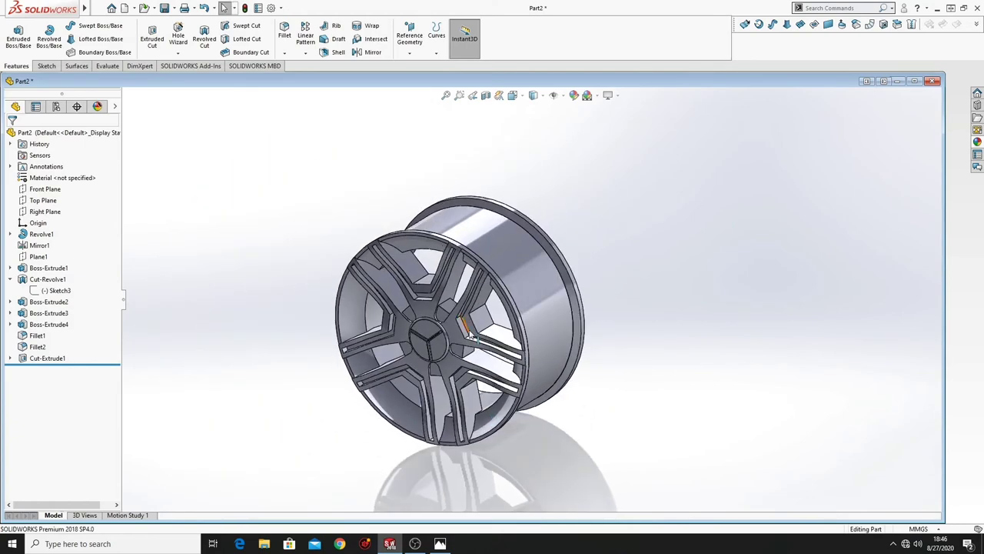
pyautogui.keyDown('ctrl'); pyautogui.moveTo(470, 334); pyautogui.dragTo(450, 411, button='middle'); pyautogui.keyUp('ctrl')
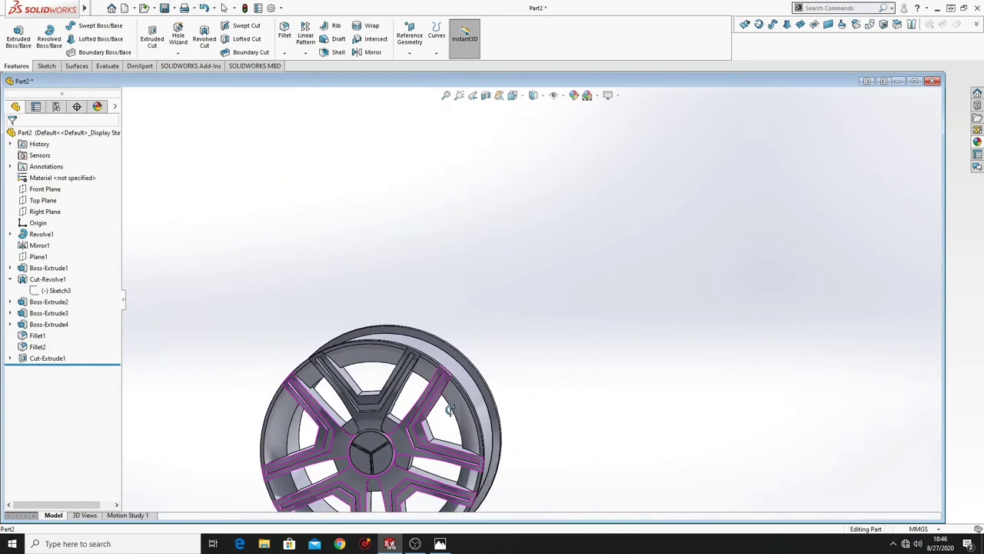
pyautogui.click(615, 98)
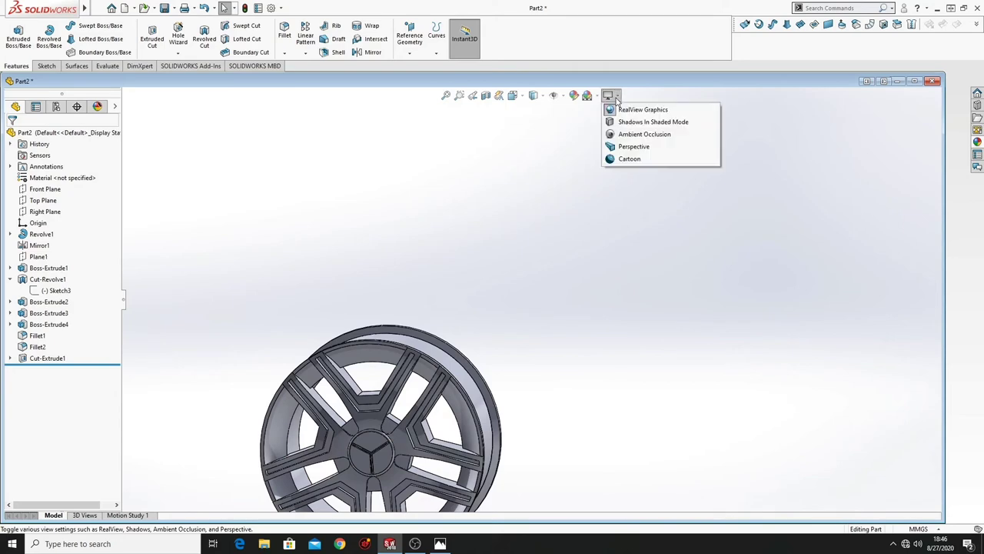
pyautogui.click(631, 134)
pyautogui.keyDown('ctrl'); pyautogui.moveTo(490, 302); pyautogui.dragTo(547, 218, button='middle'); pyautogui.keyUp('ctrl')
pyautogui.scroll(-3, 522, 285)
pyautogui.keyDown('ctrl'); pyautogui.moveTo(464, 355); pyautogui.dragTo(506, 243, button='middle'); pyautogui.keyUp('ctrl')
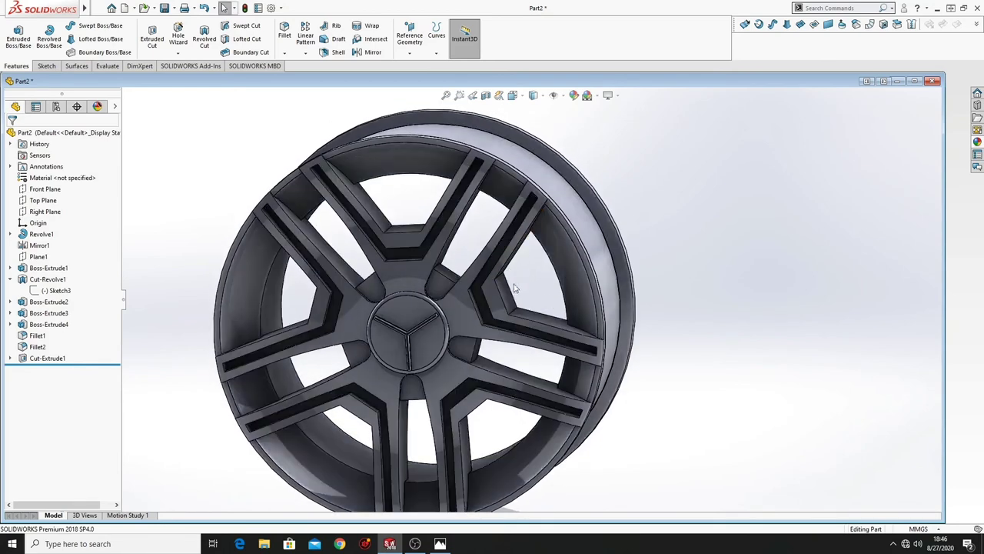
pyautogui.scroll(2, 517, 296)
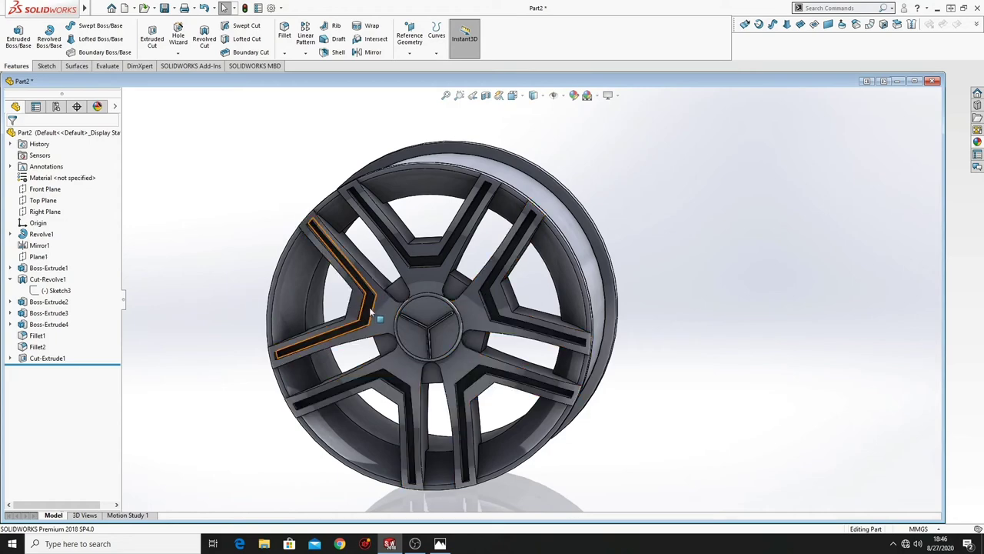
# Start a sketch on a recessed face between two spokes beside the hub and view it face-on
pyautogui.moveTo(369, 306); pyautogui.dragTo(482, 355, button='middle')
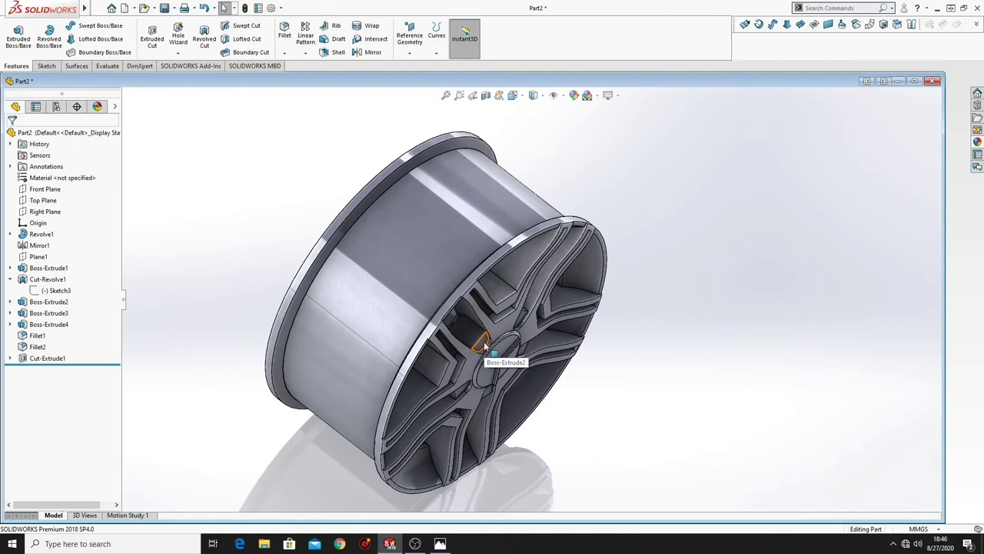
pyautogui.click(485, 346)
pyautogui.click(511, 319)
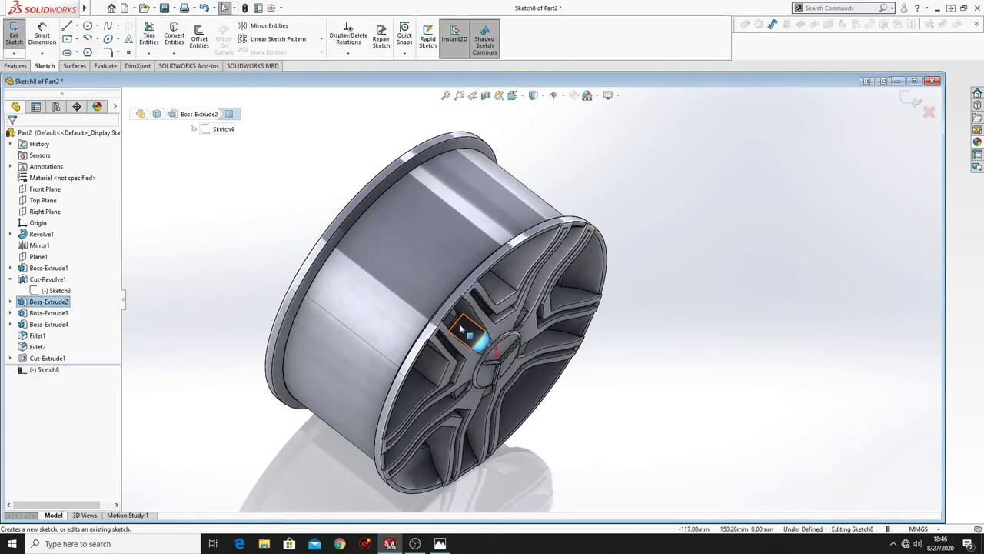
pyautogui.click(37, 369)
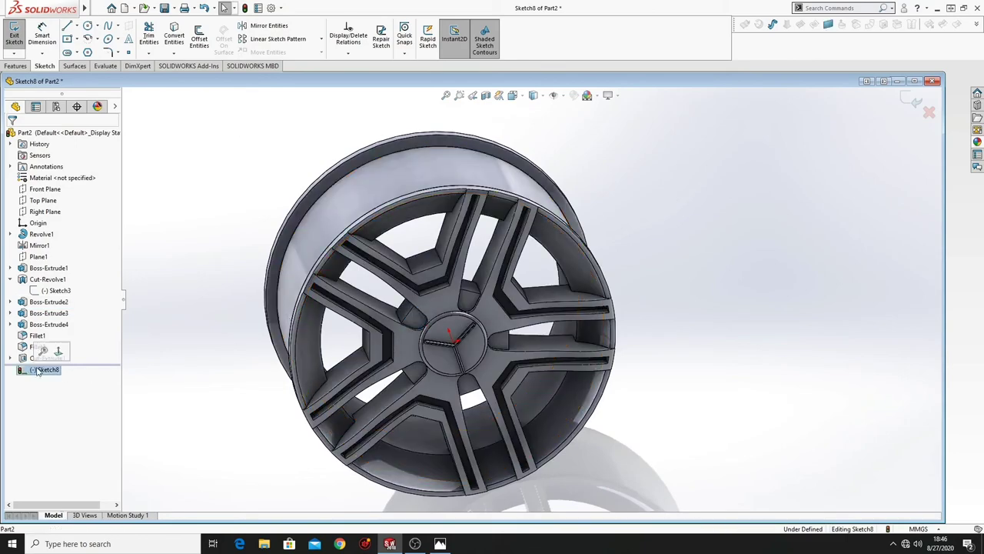
pyautogui.click(42, 351)
pyautogui.scroll(-5, 584, 289)
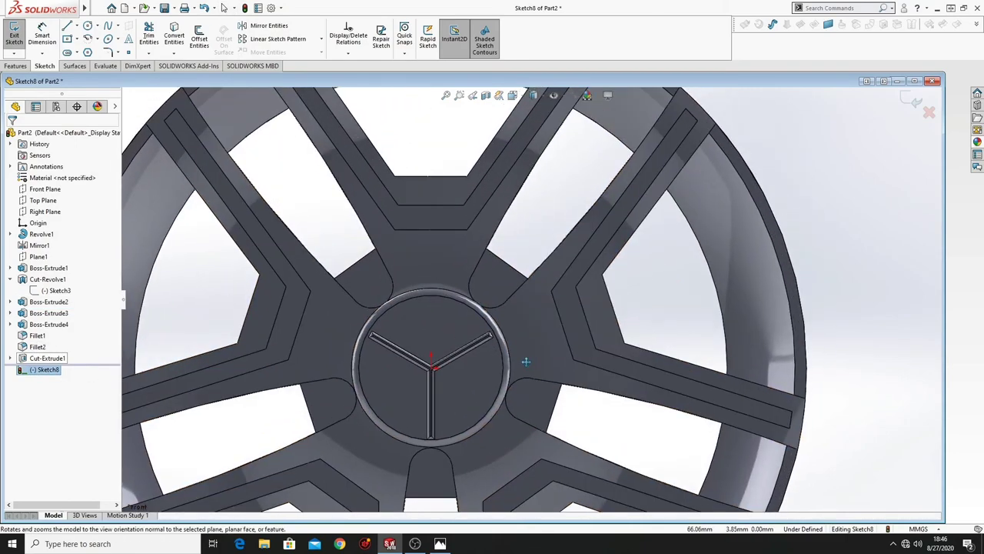
# Convert the five recessed faces around the hub into sketch entities
pyautogui.click(175, 43)
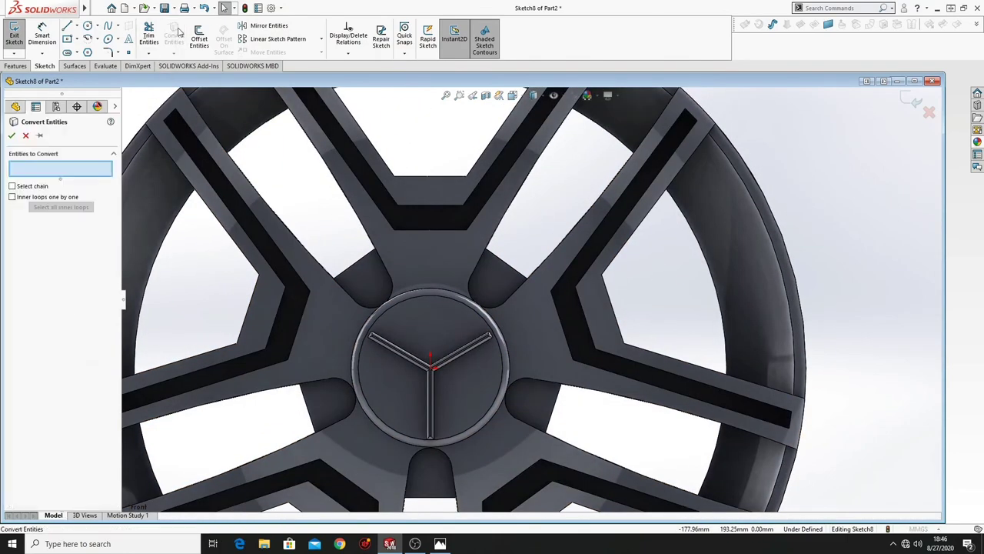
pyautogui.click(371, 278)
pyautogui.click(485, 278)
pyautogui.click(538, 392)
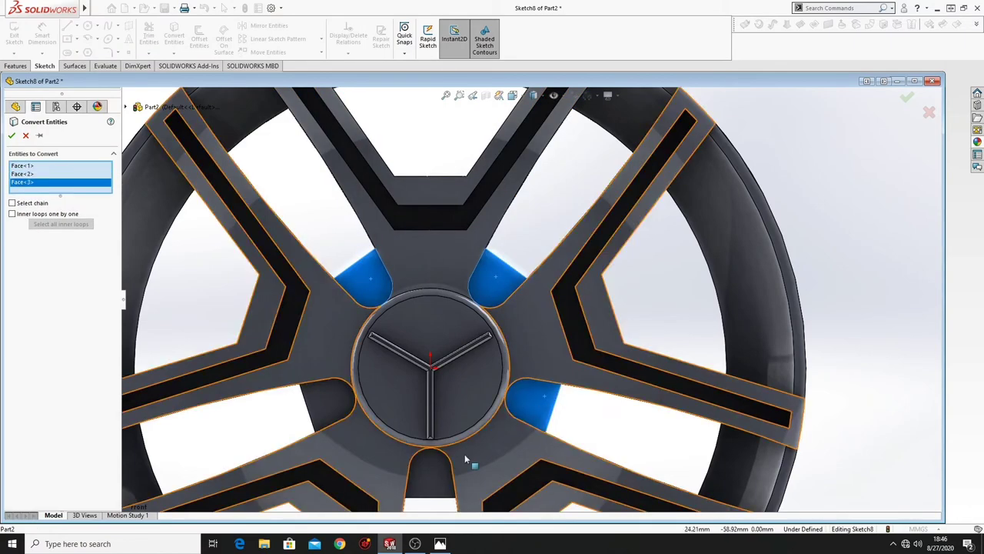
pyautogui.click(428, 469)
pyautogui.click(329, 406)
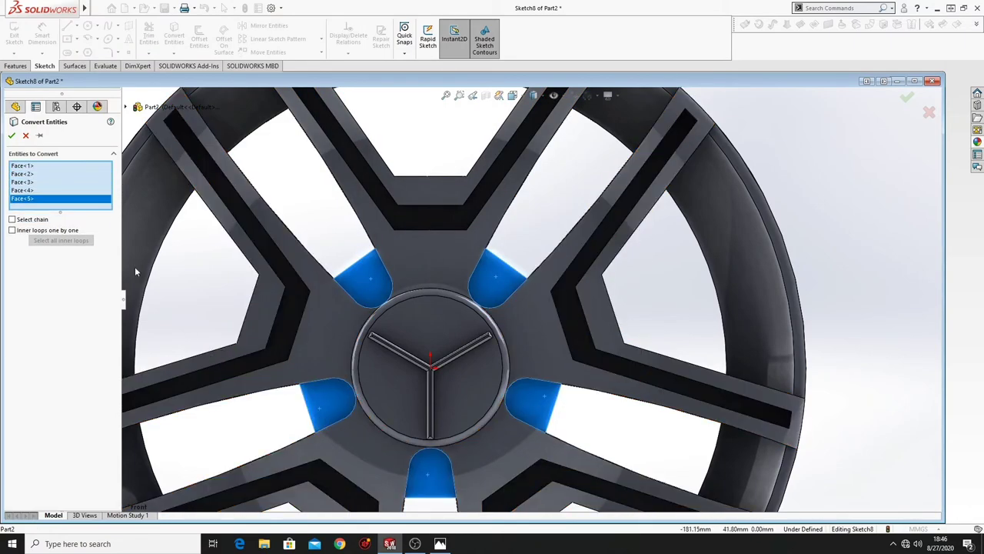
pyautogui.click(11, 136)
# Cut-extrude the five converted pocket outlines around the hub 15 mm blind
pyautogui.press('f')
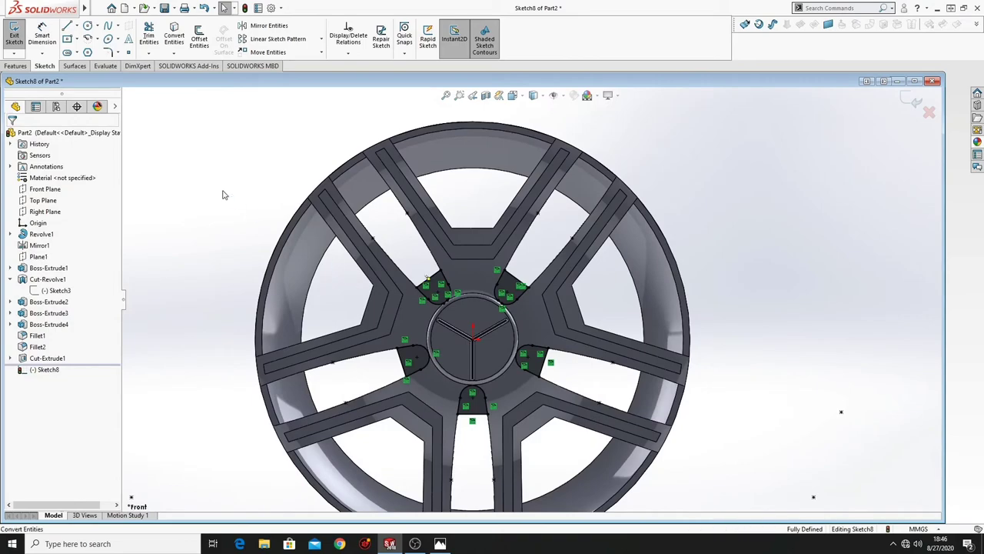
pyautogui.click(15, 66)
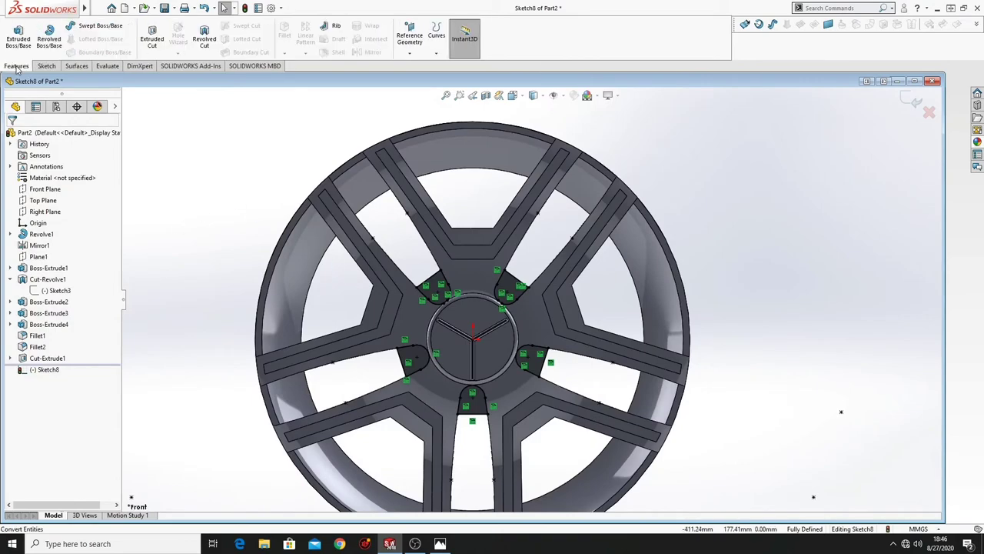
pyautogui.click(154, 38)
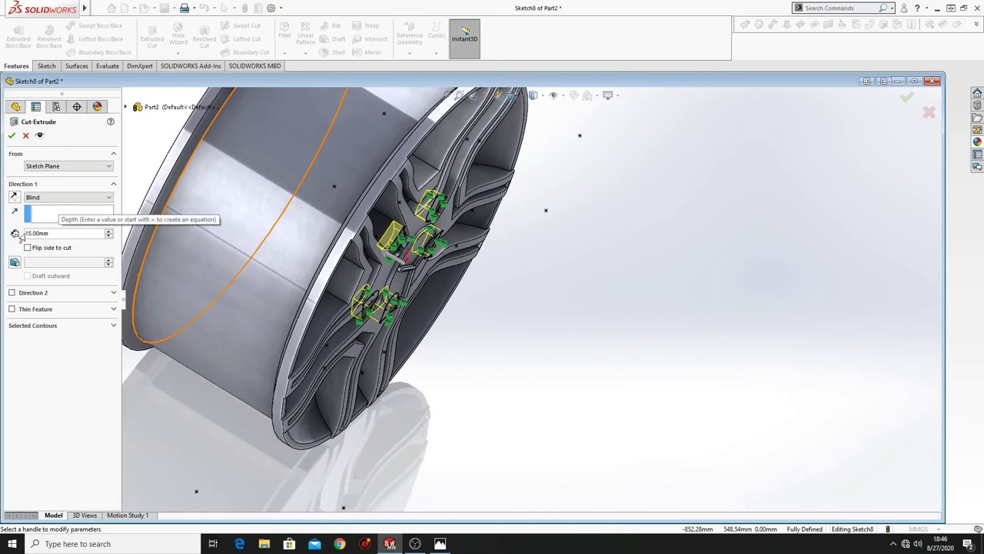
pyautogui.click(11, 135)
# Start a sketch on the floor of one pocket beside the hub and view it face-on
pyautogui.moveTo(517, 339); pyautogui.dragTo(460, 367, button='middle')
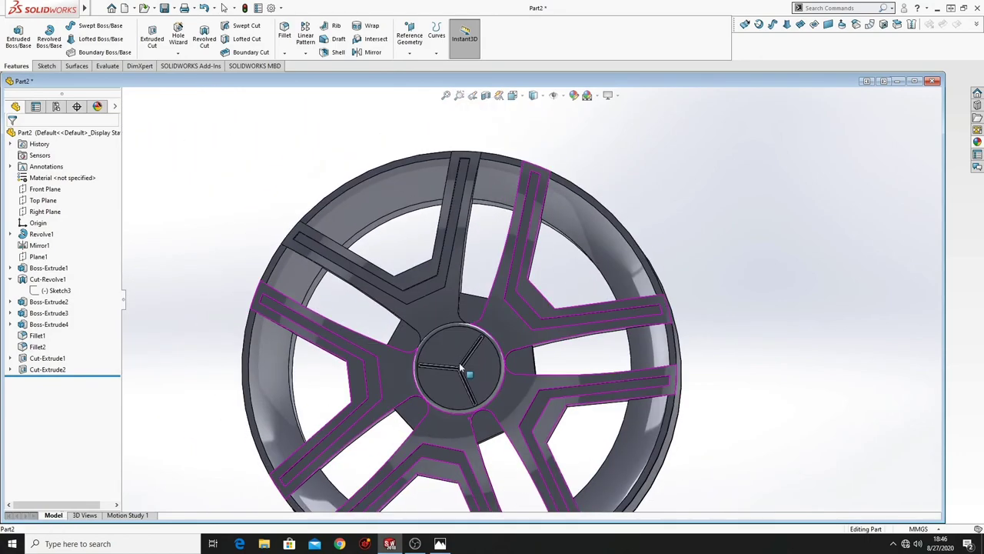
pyautogui.click(403, 343)
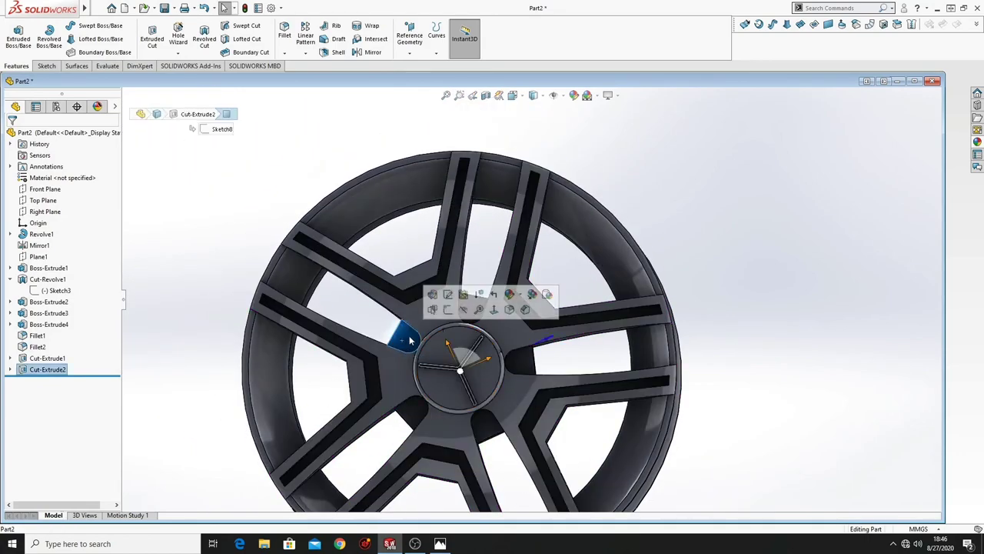
pyautogui.click(448, 310)
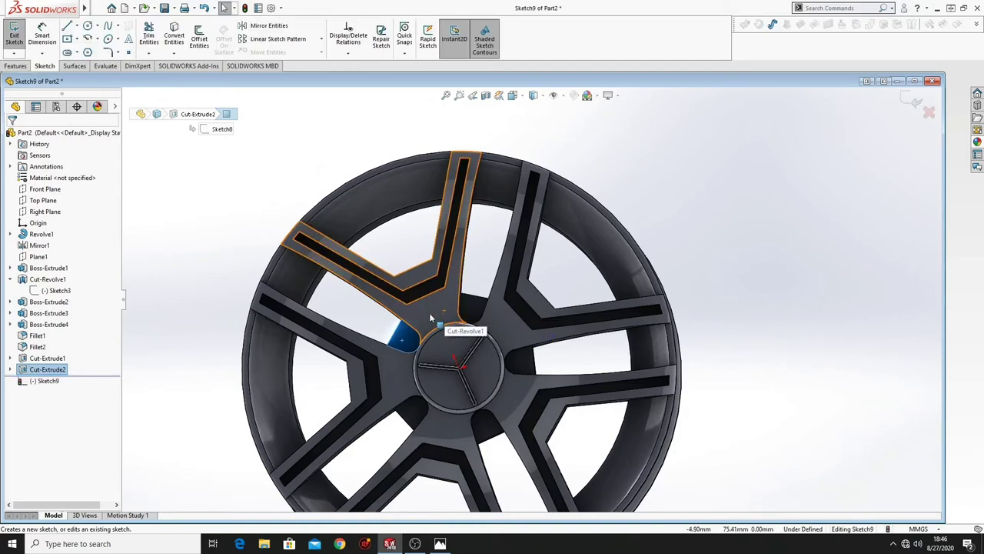
pyautogui.click(49, 381)
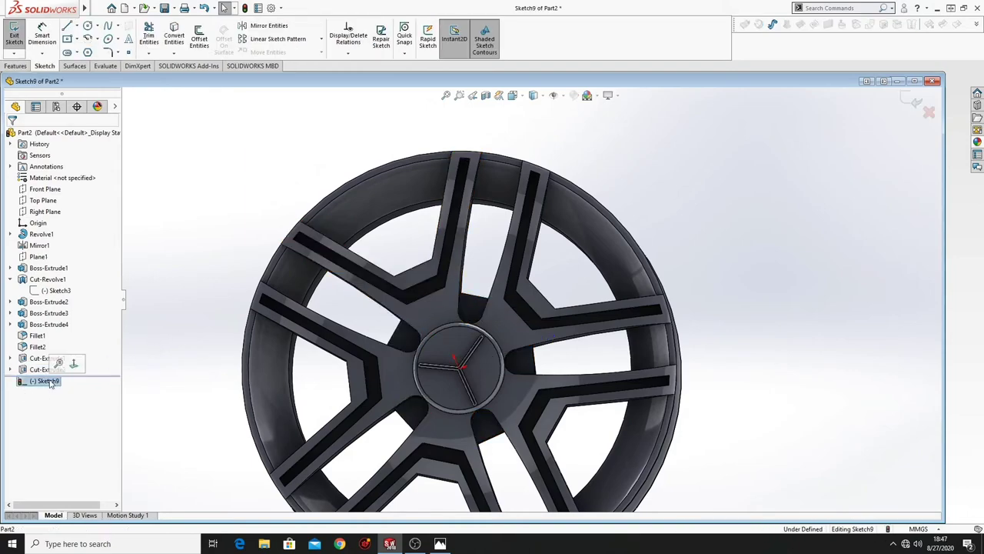
pyautogui.click(74, 366)
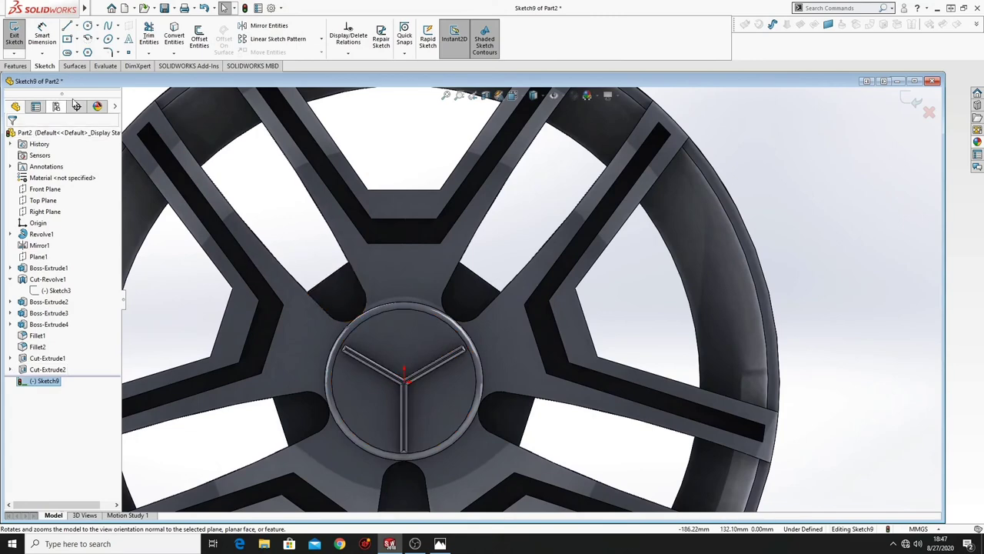
# Sketch a circle about 18.7 mm in diameter inside the pocket at the hub's upper-left side
pyautogui.click(88, 27)
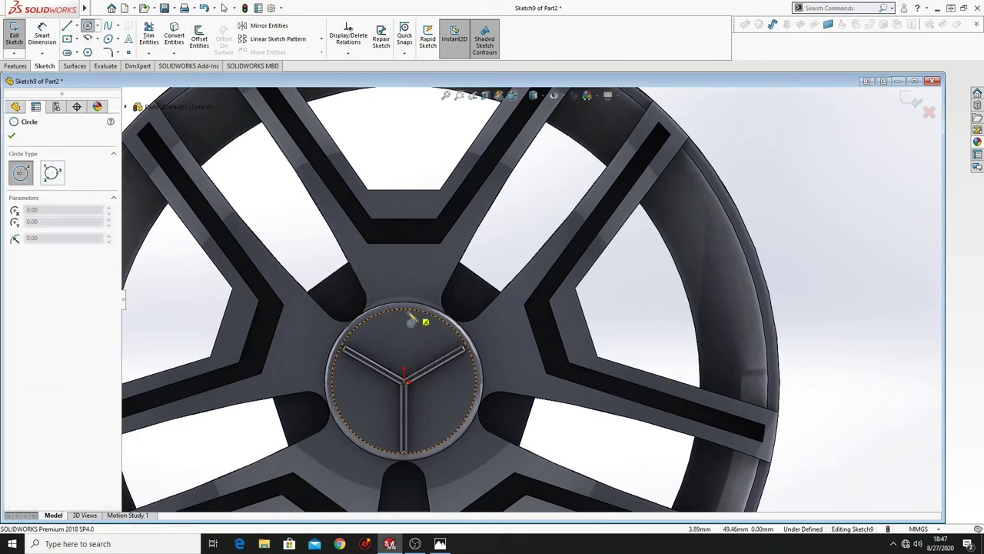
pyautogui.click(339, 297)
pyautogui.click(350, 305)
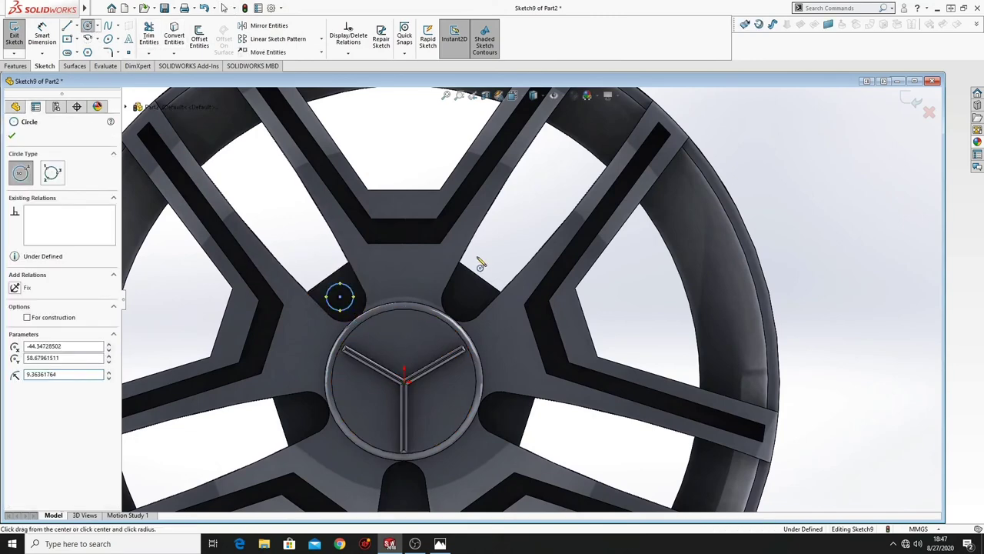
pyautogui.rightClick(476, 256)
pyautogui.click(492, 265)
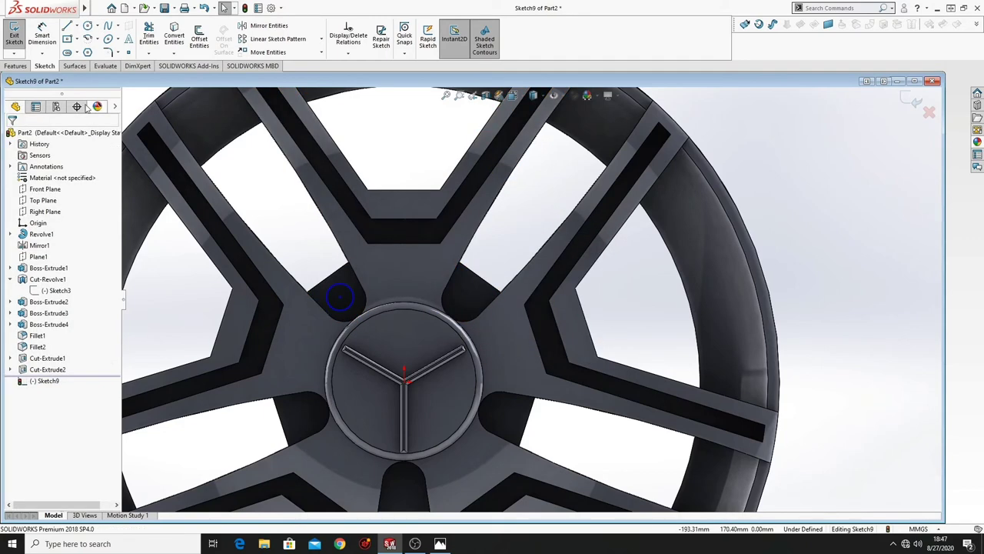
# Dimension the pocket circle's diameter and set it to 19 mm
pyautogui.click(49, 46)
pyautogui.click(335, 279)
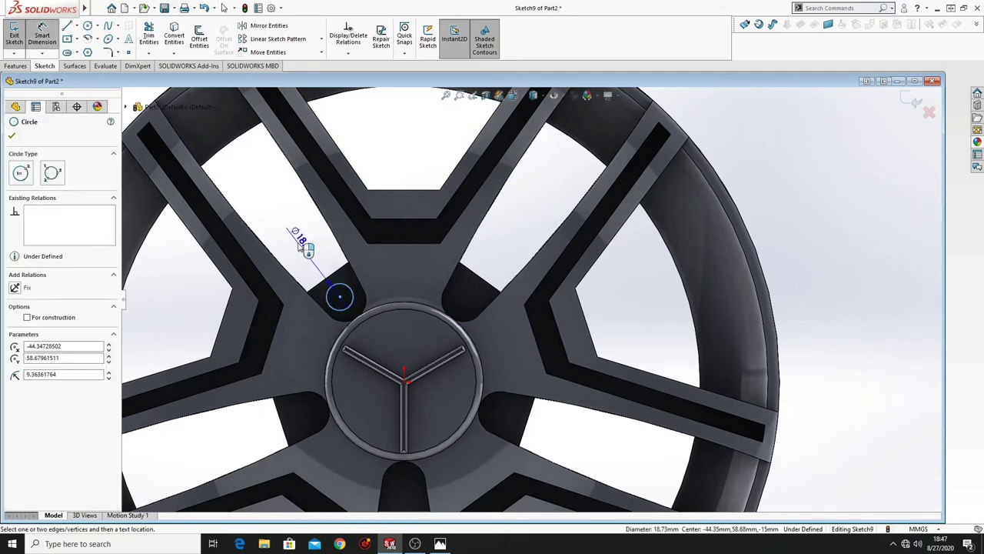
pyautogui.click(303, 250)
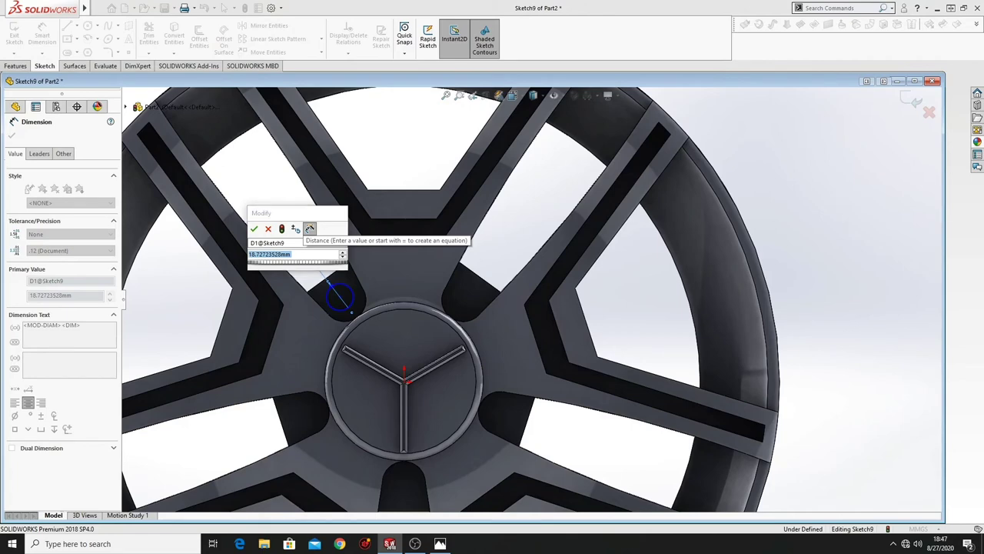
pyautogui.write('19')
pyautogui.press('Return')
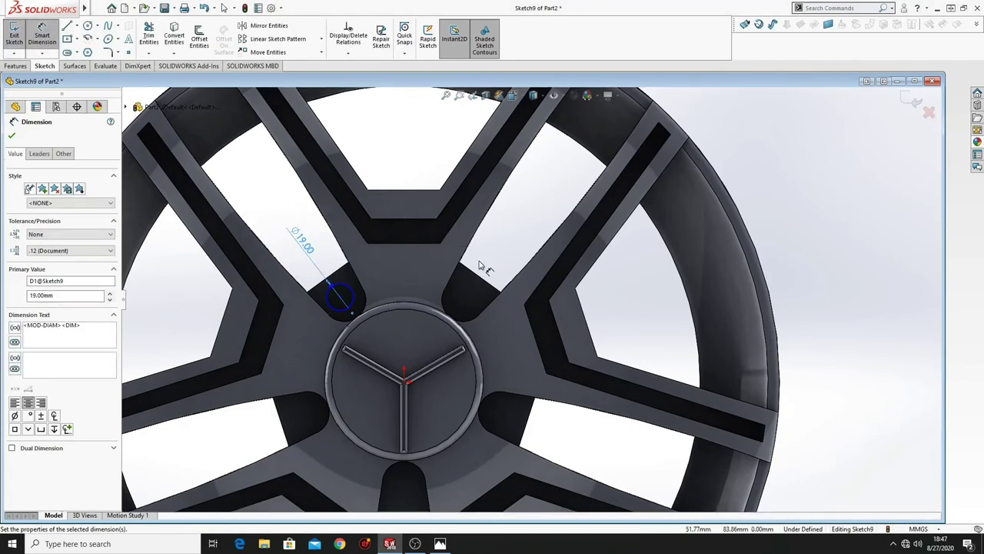
pyautogui.rightClick(513, 243)
pyautogui.click(518, 262)
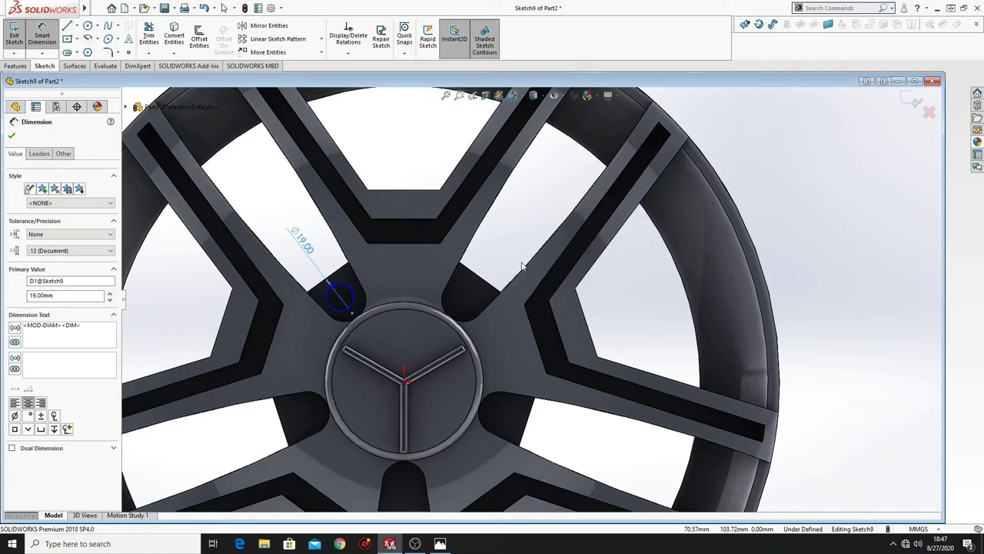
# Make the 19 mm circle concentric with the rounded edge of its pocket
pyautogui.click(353, 309)
pyautogui.scroll(-5, 368, 311)
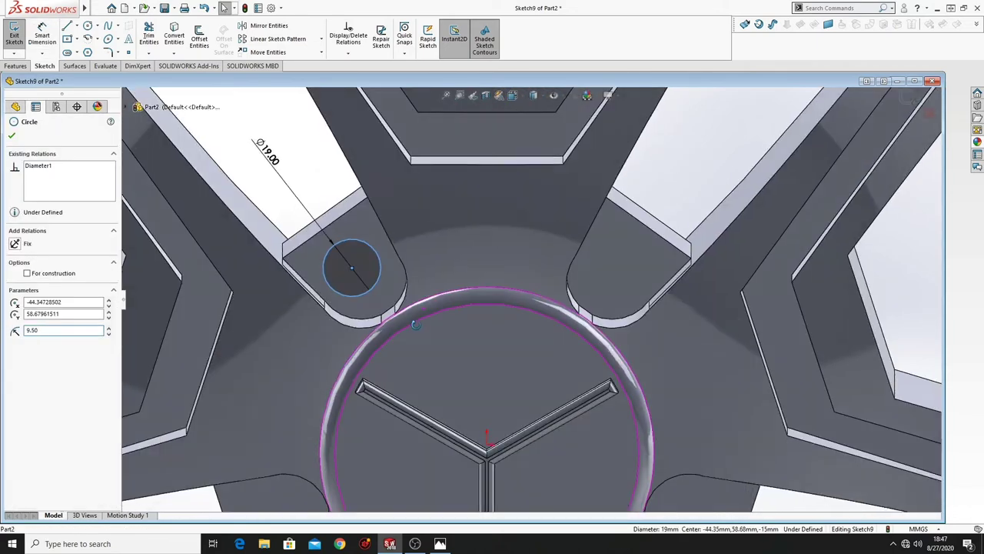
pyautogui.keyDown('ctrl'); pyautogui.click(400, 308); pyautogui.keyUp('ctrl')
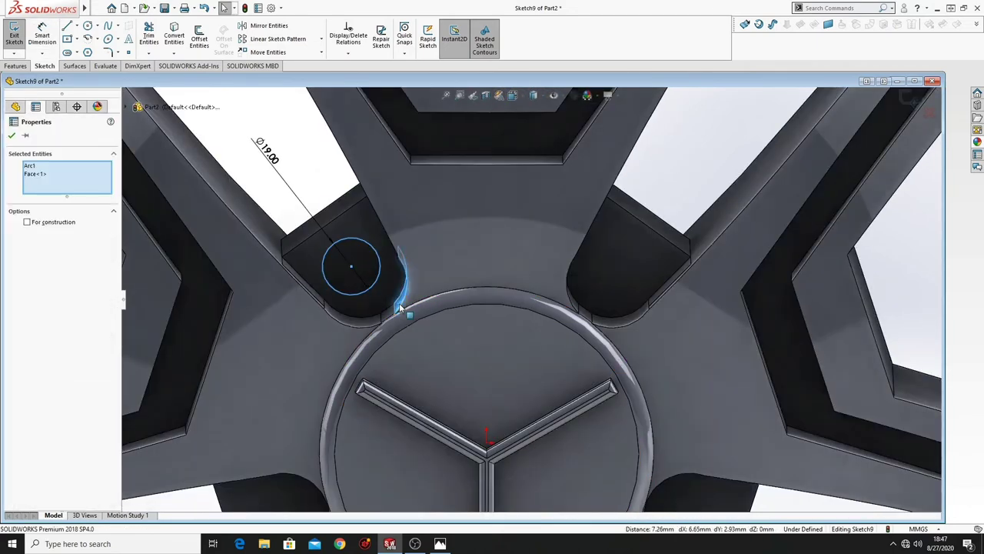
pyautogui.rightClick(45, 175)
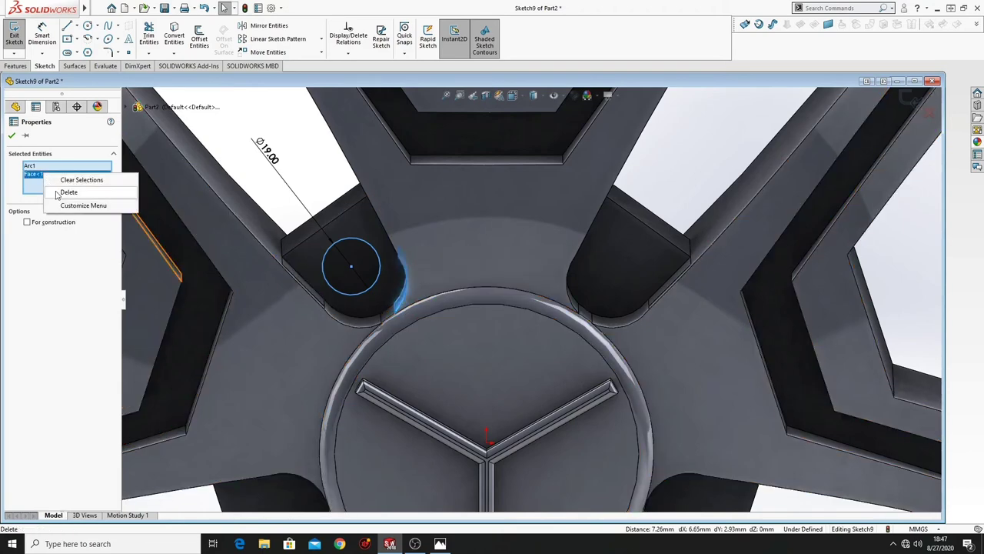
pyautogui.click(68, 191)
pyautogui.keyDown('ctrl'); pyautogui.click(403, 305); pyautogui.keyUp('ctrl')
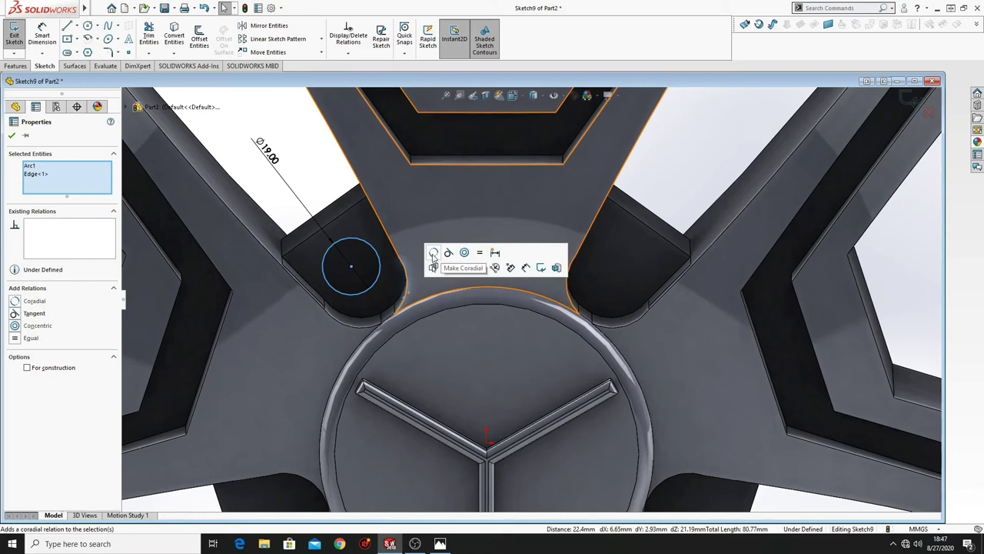
pyautogui.click(464, 252)
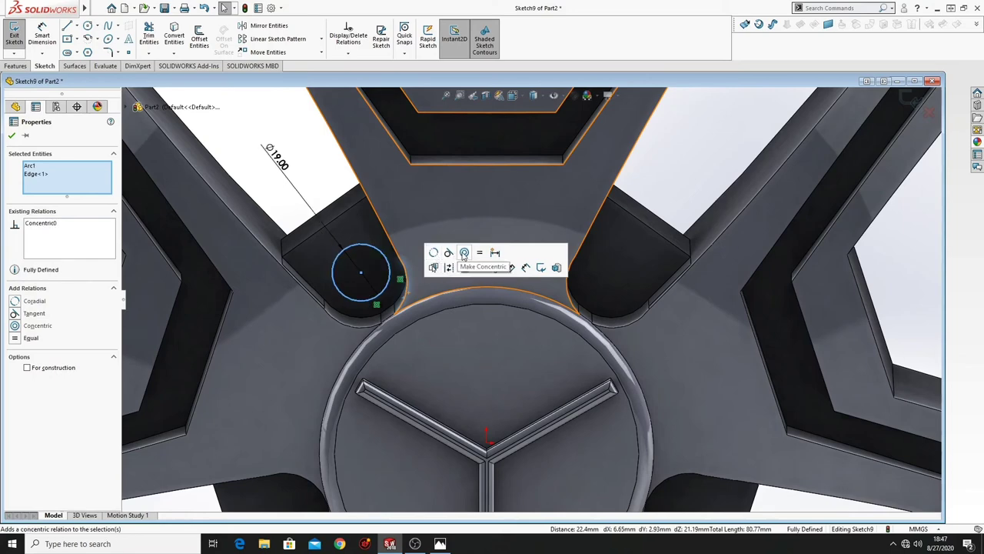
pyautogui.rightClick(661, 151)
pyautogui.click(650, 196)
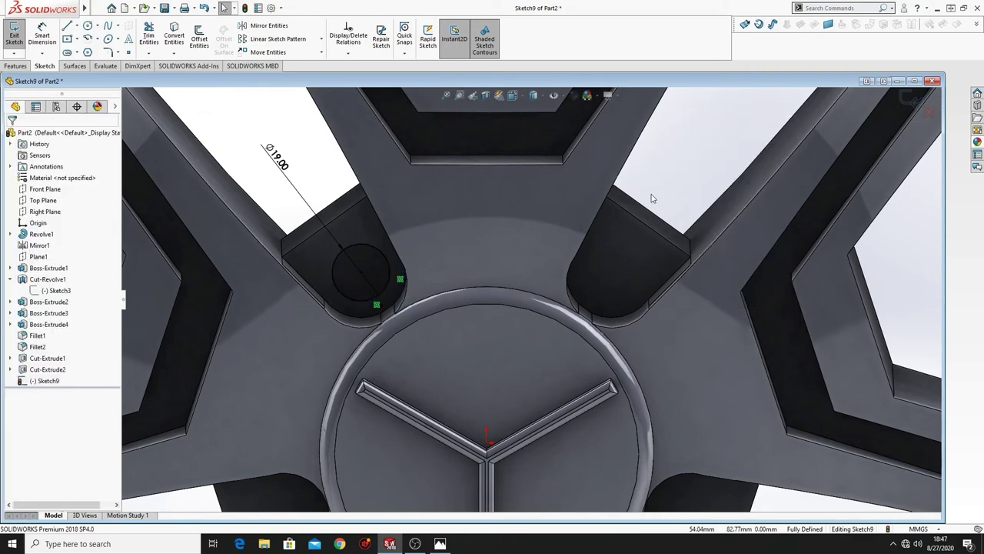
# Create a circular sketch pattern of the circle about the wheel centre with 5 equally spaced instances over 360 degrees
pyautogui.scroll(1, 489, 244)
pyautogui.scroll(2, 488, 245)
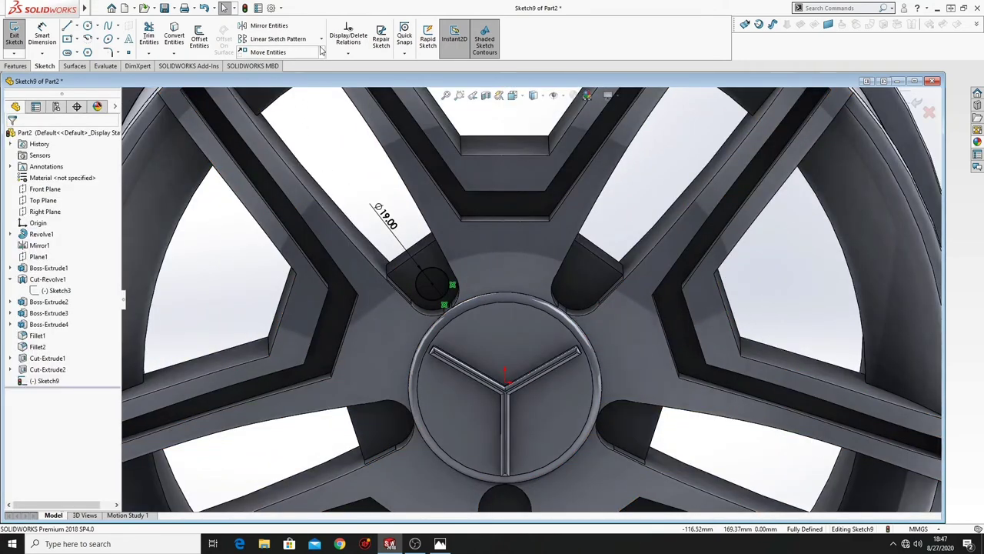
pyautogui.click(321, 40)
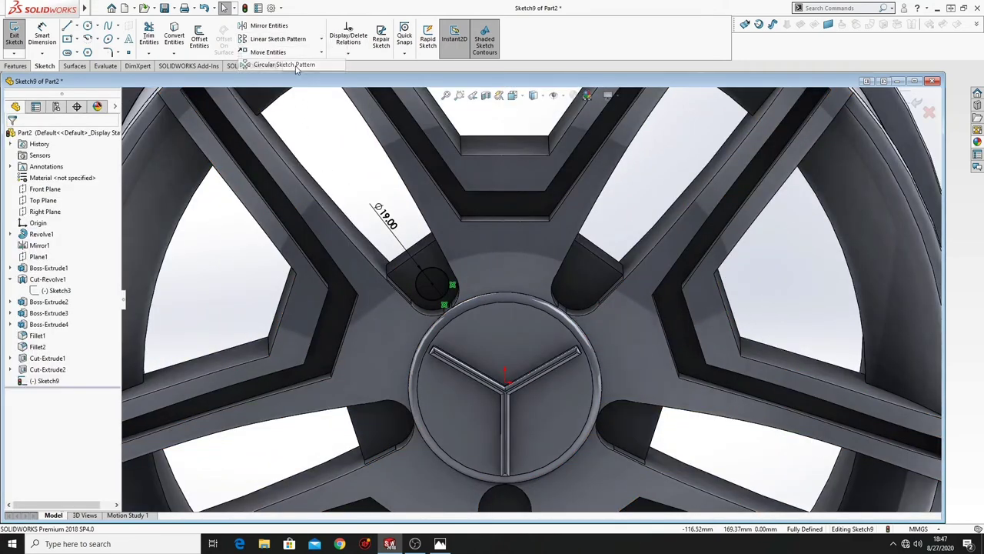
pyautogui.click(299, 69)
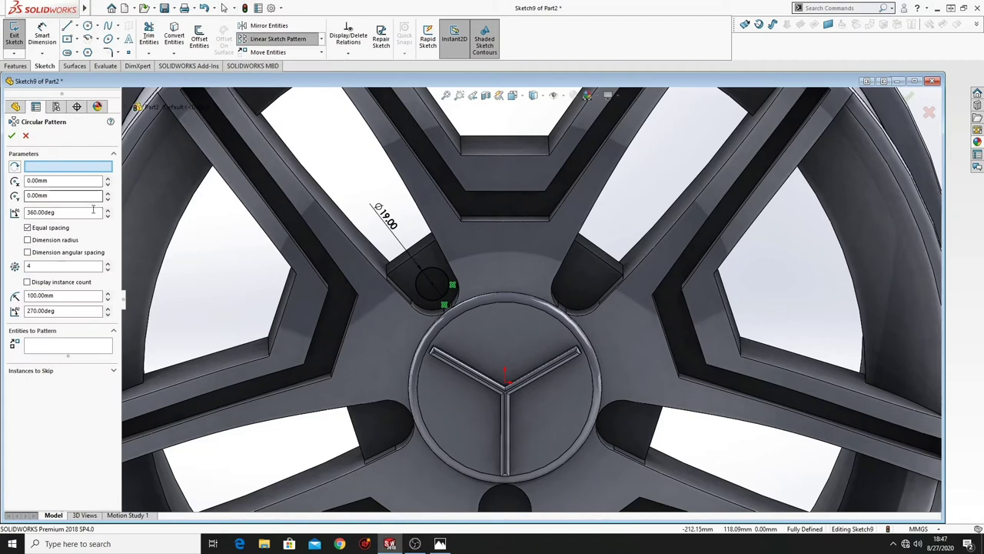
pyautogui.click(424, 303)
pyautogui.click(108, 263)
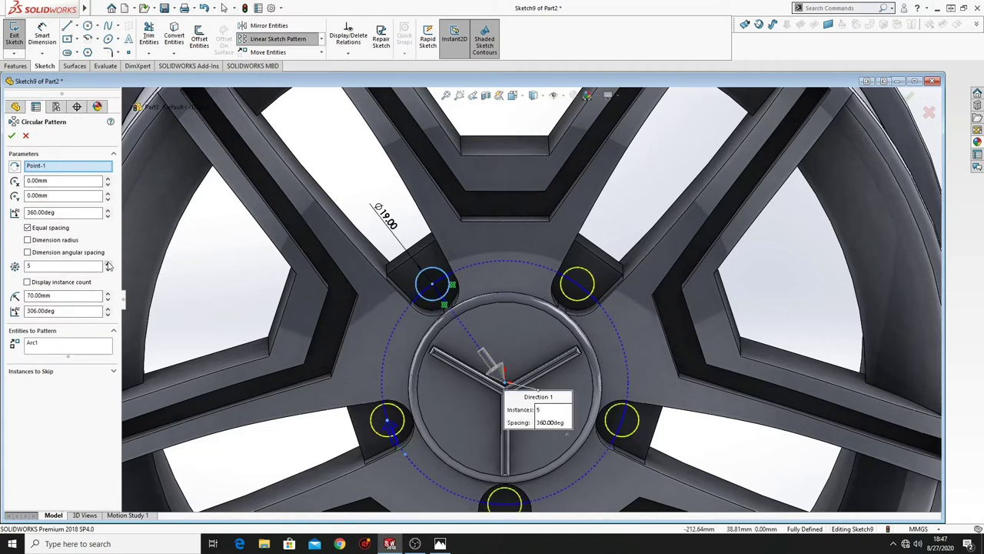
pyautogui.click(11, 136)
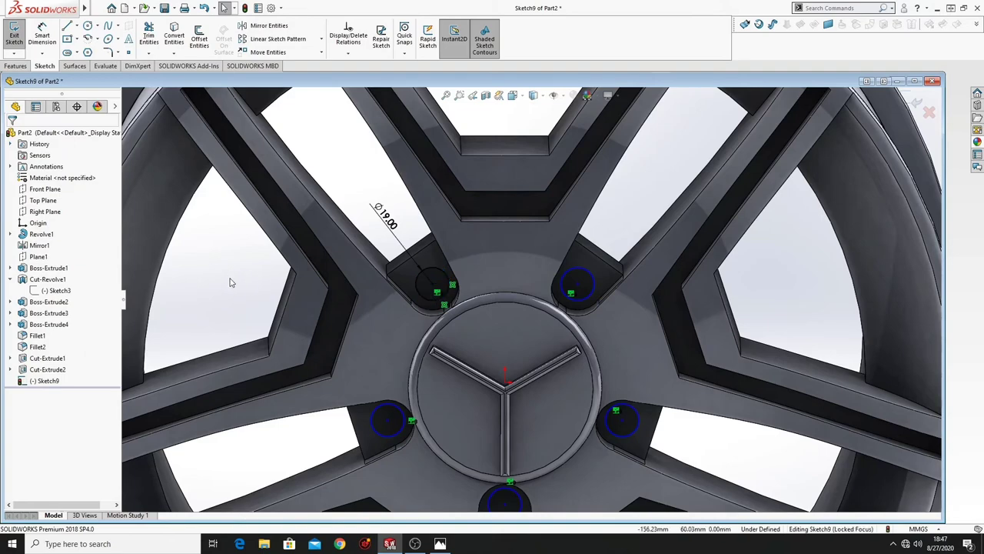
# Cut-extrude the five circles Up To Surface, ending at the pocket-shaped face on the hub's rear side
pyautogui.scroll(3, 229, 277)
pyautogui.scroll(-2, 328, 304)
pyautogui.scroll(3, 331, 304)
pyautogui.moveTo(412, 325); pyautogui.dragTo(396, 296, button='middle')
pyautogui.scroll(1, 407, 300)
pyautogui.keyDown('ctrl'); pyautogui.moveTo(431, 304); pyautogui.dragTo(330, 335, button='middle'); pyautogui.keyUp('ctrl')
pyautogui.click(16, 66)
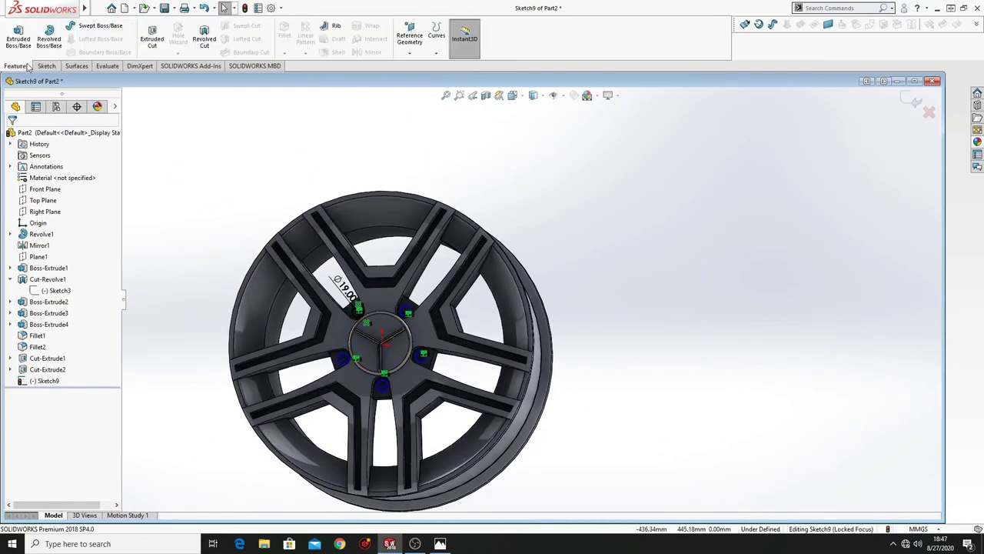
pyautogui.click(153, 39)
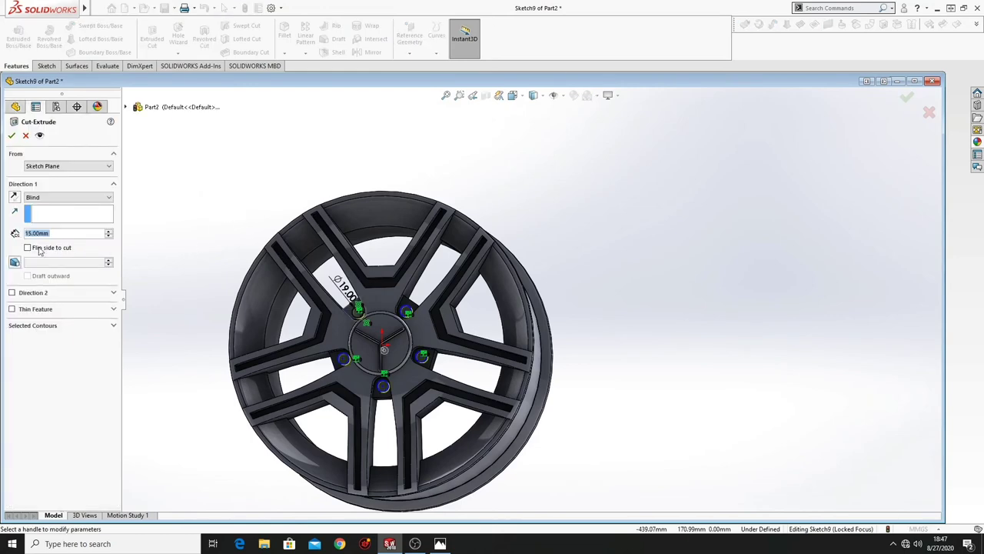
pyautogui.click(68, 197)
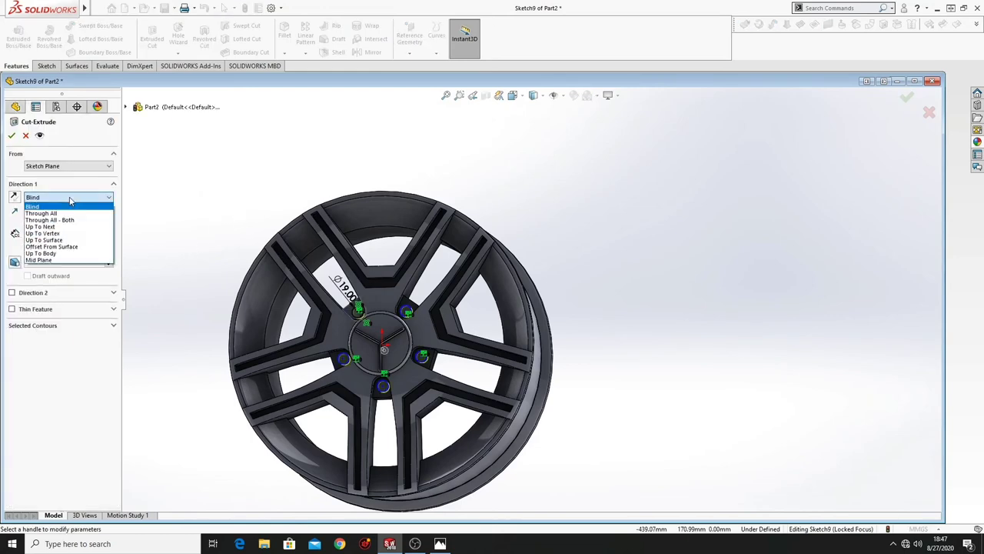
pyautogui.click(55, 216)
pyautogui.moveTo(189, 265)
pyautogui.mouseDown(button='middle')
pyautogui.moveTo(380, 348)
pyautogui.moveTo(365, 359)
pyautogui.mouseUp(button='middle')
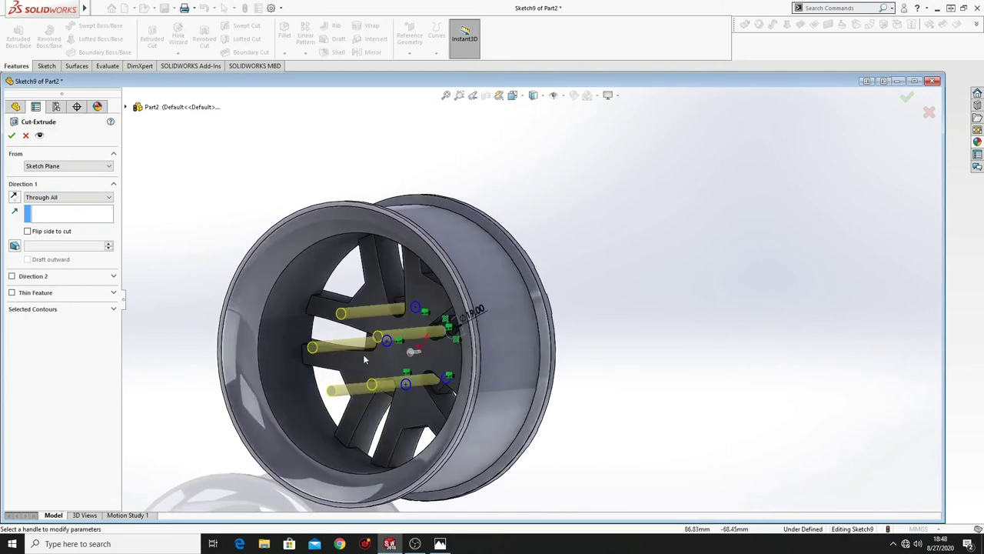
pyautogui.click(67, 197)
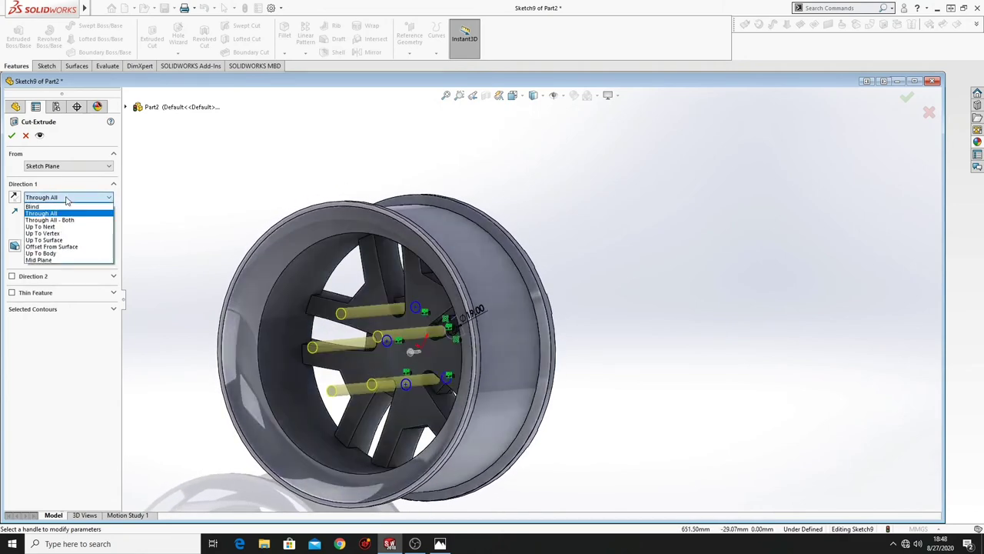
pyautogui.click(57, 242)
pyautogui.scroll(-6, 424, 341)
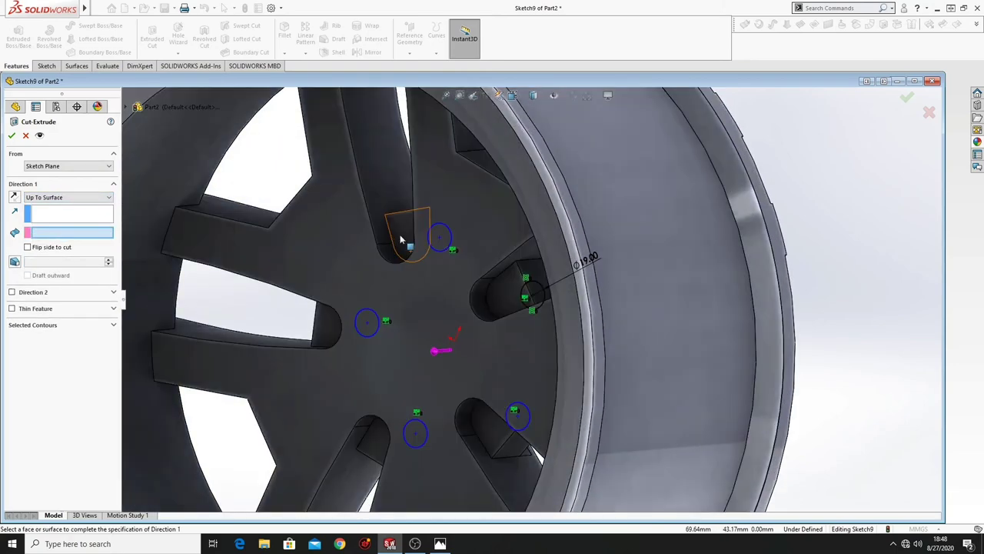
pyautogui.click(401, 240)
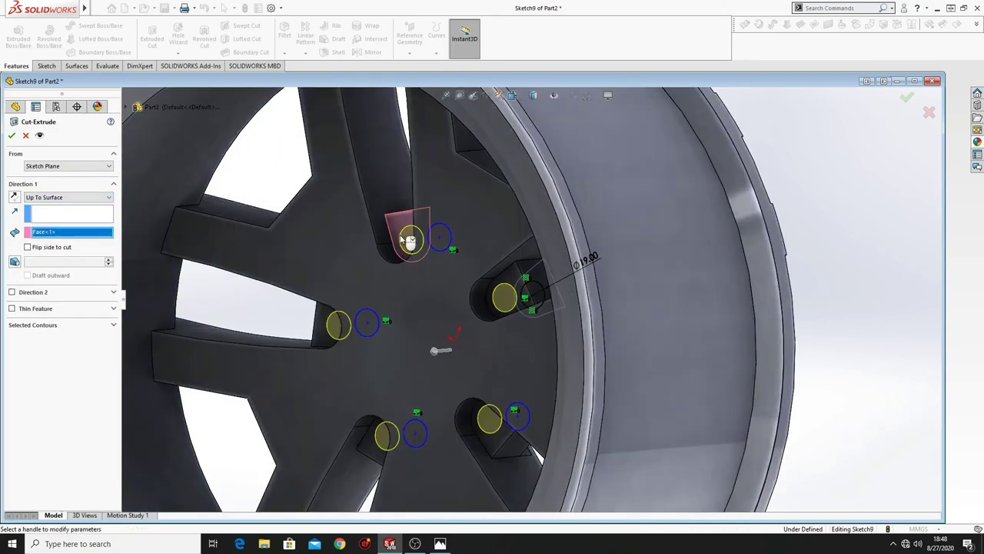
pyautogui.click(12, 135)
# Inspect the five holes around the hub from the front and the side of the wheel
pyautogui.scroll(5, 366, 259)
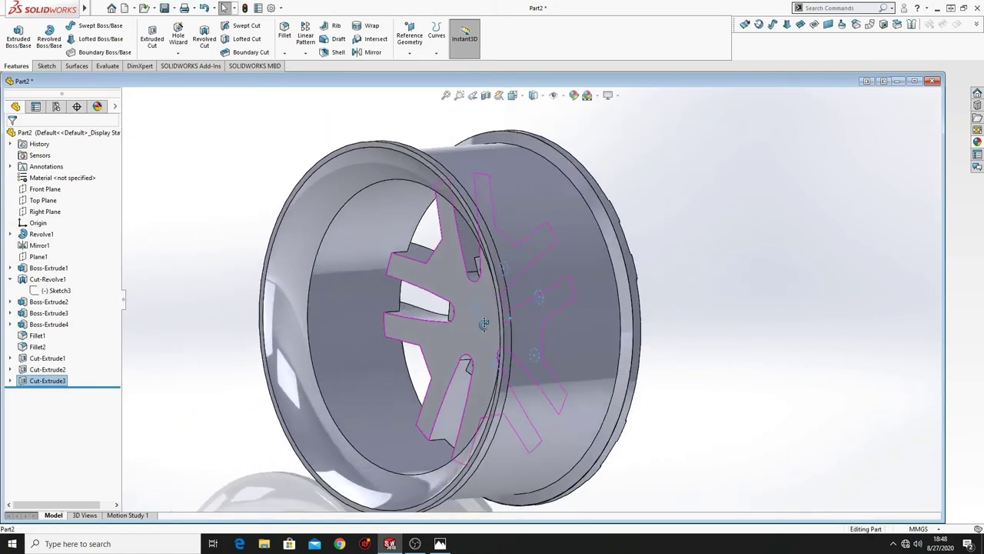
pyautogui.moveTo(485, 324); pyautogui.dragTo(254, 274, button='middle')
pyautogui.click(254, 275)
pyautogui.keyDown('ctrl'); pyautogui.moveTo(544, 316); pyautogui.dragTo(392, 327, button='middle'); pyautogui.keyUp('ctrl')
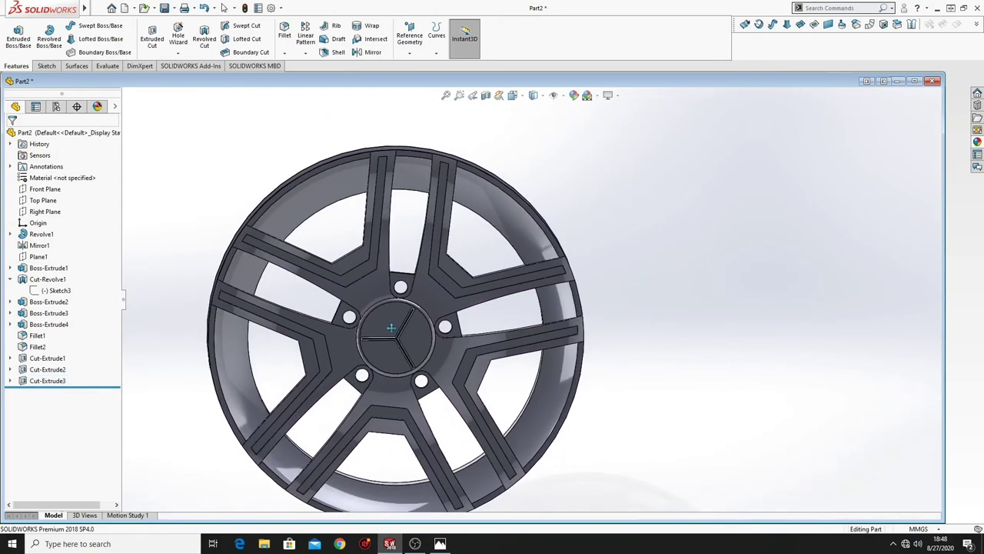
pyautogui.moveTo(801, 211); pyautogui.dragTo(741, 244, button='middle')
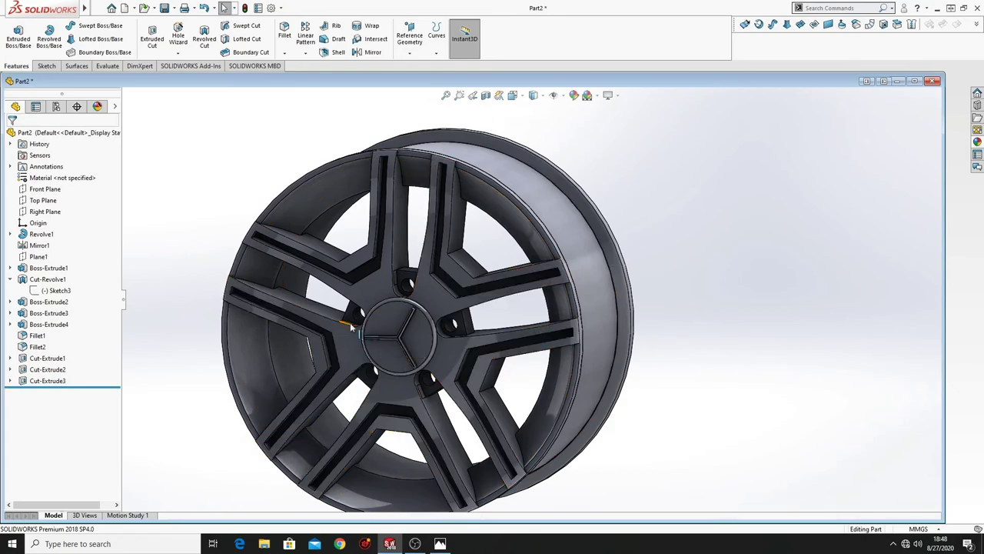
pyautogui.moveTo(341, 324); pyautogui.dragTo(360, 338, button='middle')
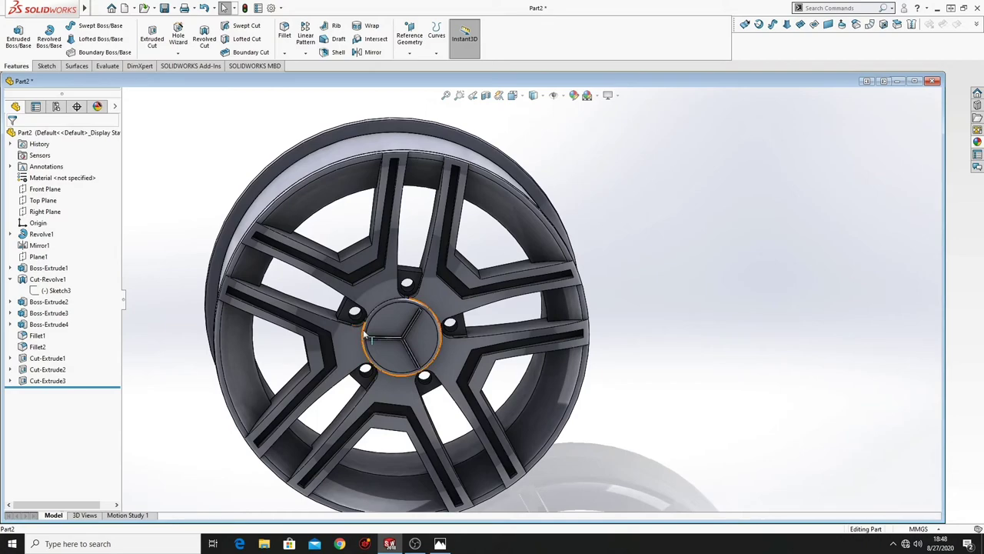
pyautogui.moveTo(368, 334); pyautogui.dragTo(387, 409, button='middle')
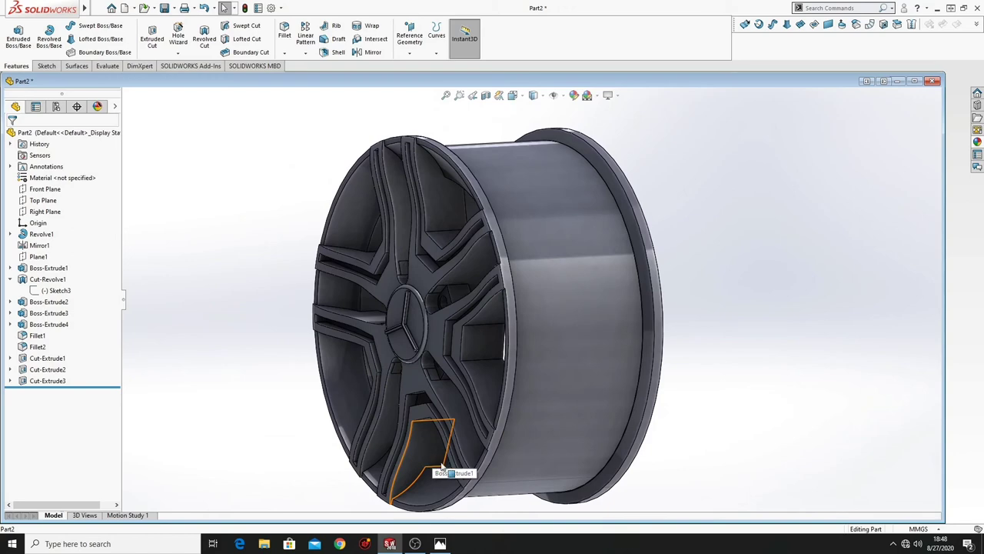
# Start a new sketch on the Right Plane and orient the view normal to it
pyautogui.moveTo(439, 453)
pyautogui.mouseDown(button='middle')
pyautogui.moveTo(440, 469)
pyautogui.moveTo(437, 459)
pyautogui.mouseUp(button='middle')
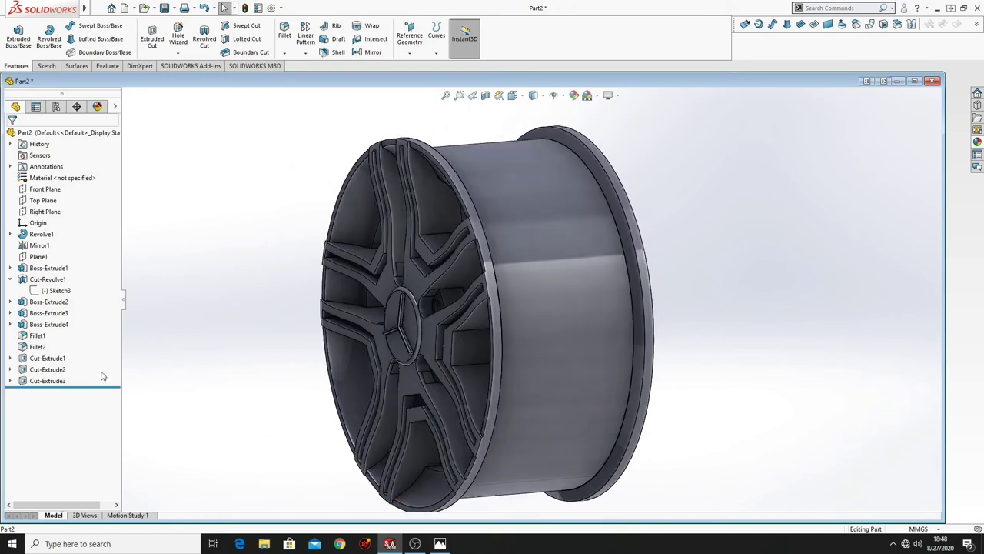
pyautogui.click(45, 212)
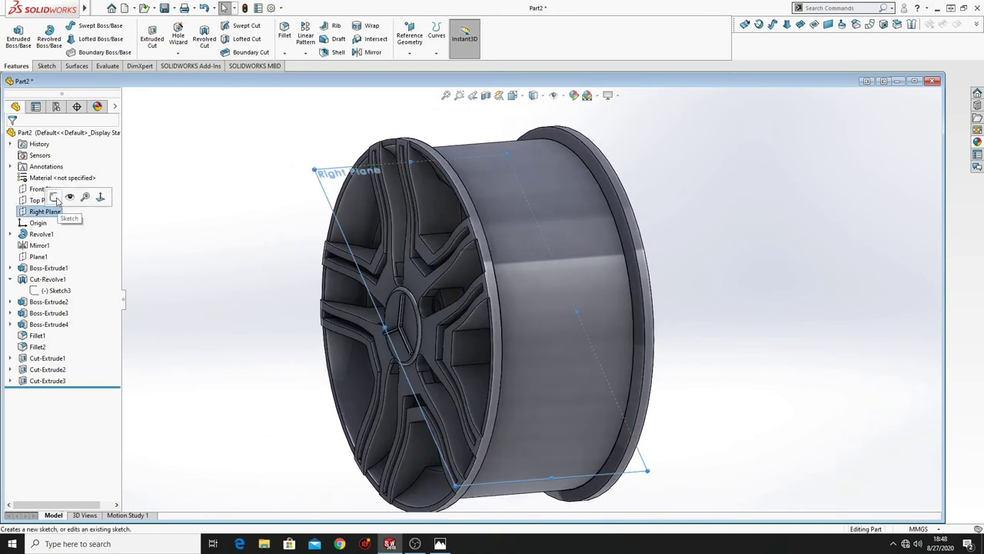
pyautogui.click(76, 194)
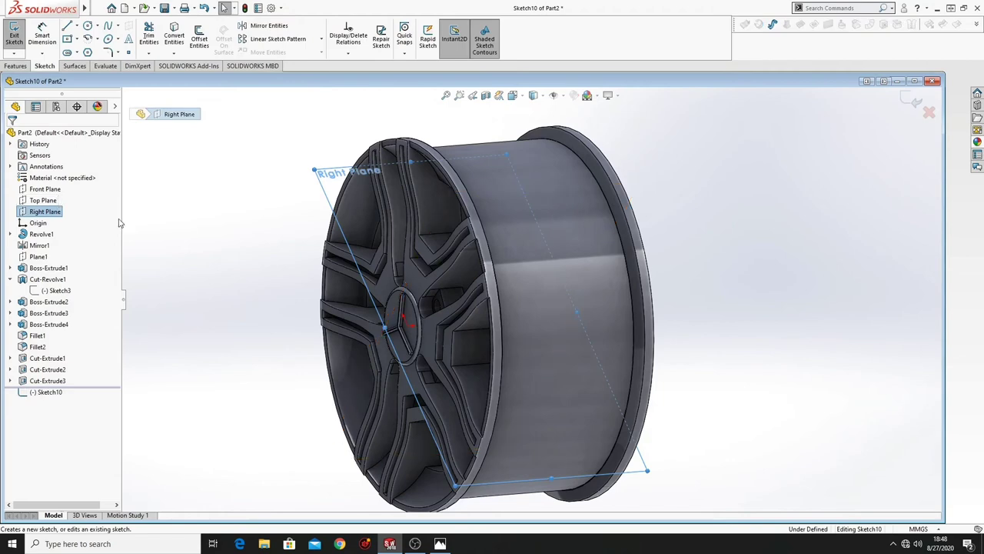
pyautogui.click(48, 392)
pyautogui.click(76, 374)
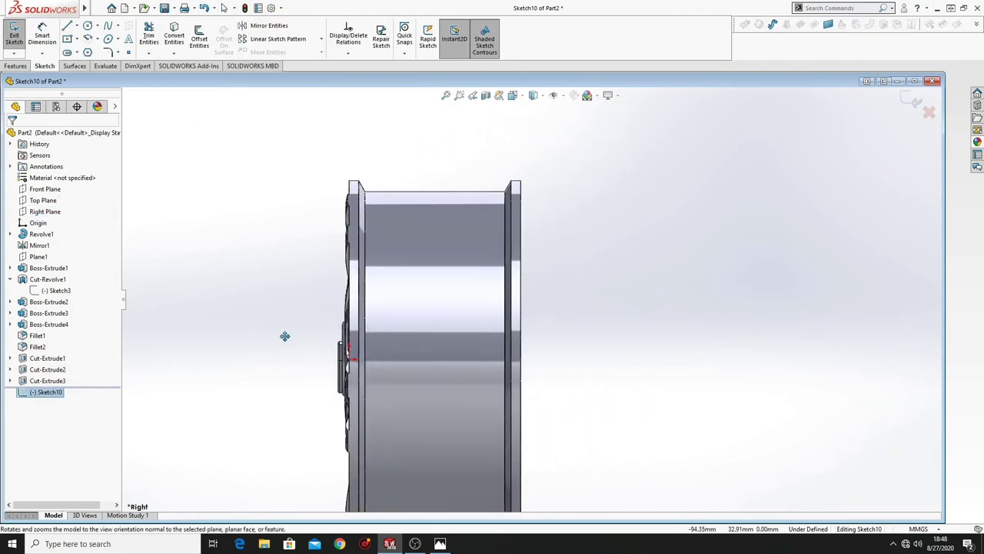
# Set the display style to Hidden Lines Visible to expose the wheel's internal edges around the hub
pyautogui.click(543, 98)
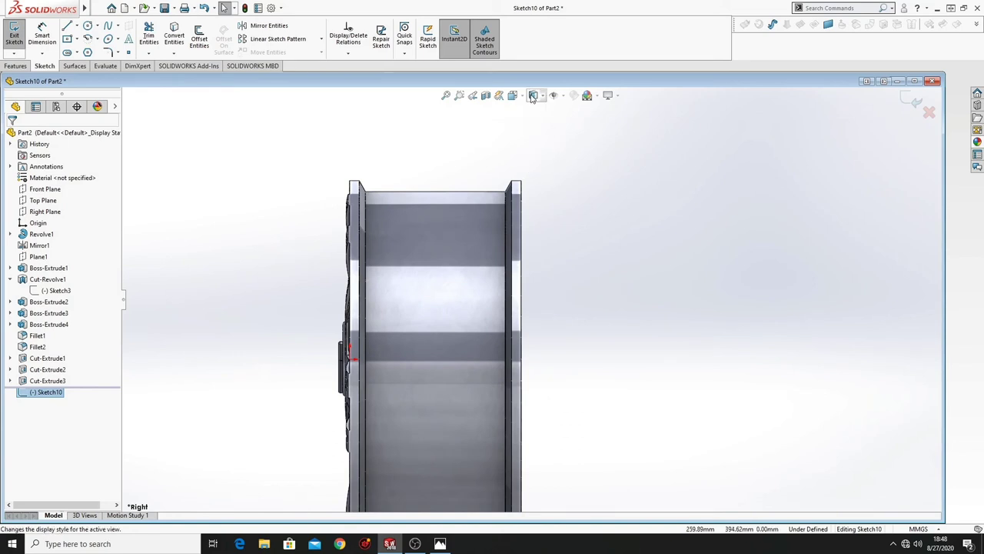
pyautogui.click(542, 98)
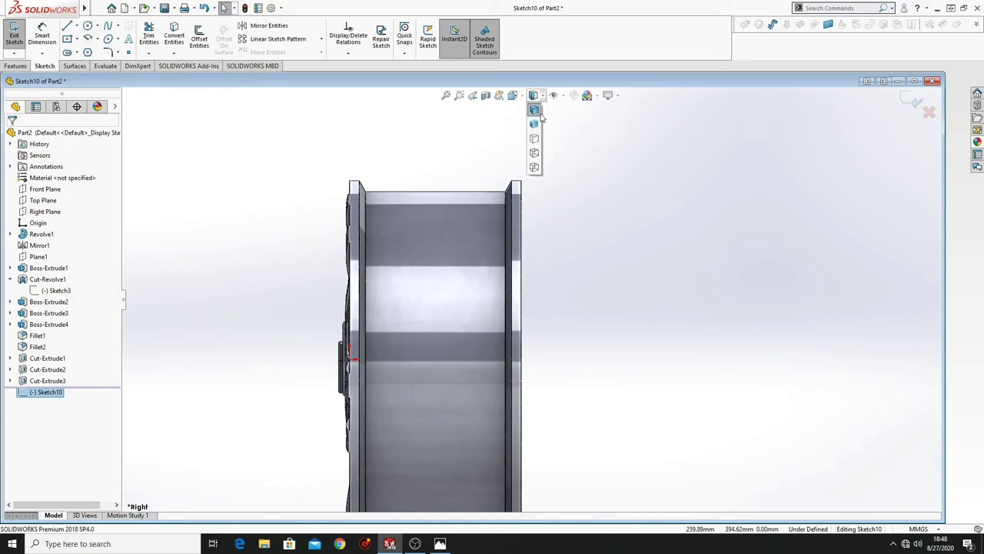
pyautogui.click(534, 153)
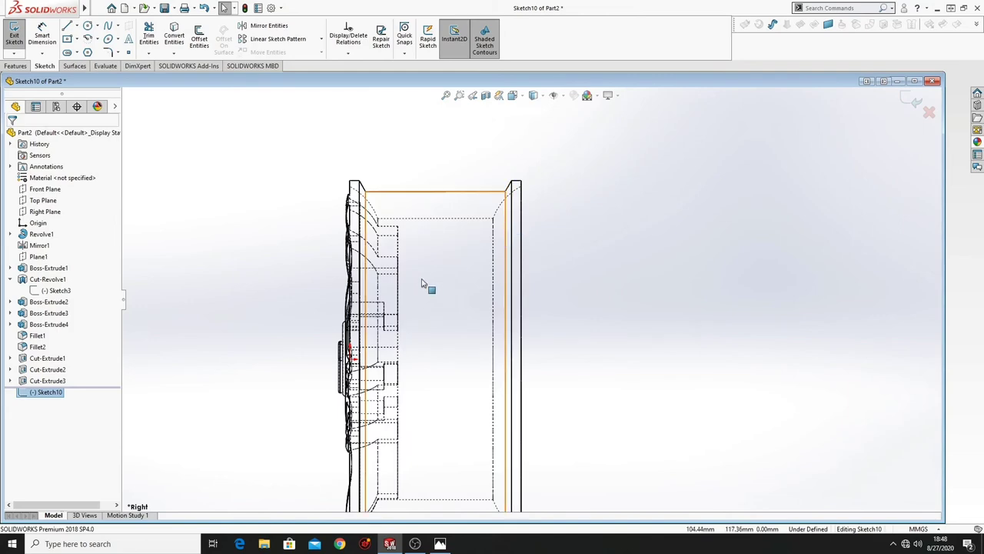
pyautogui.scroll(-3, 422, 283)
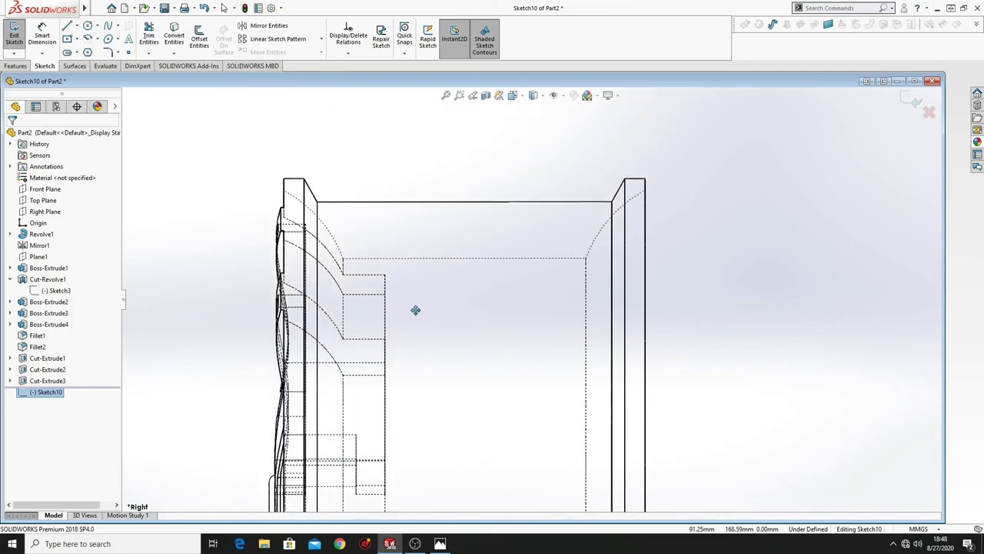
pyautogui.moveTo(426, 269)
pyautogui.keyDown('ctrl'); pyautogui.mouseDown(button='middle')
pyautogui.moveTo(397, 217)
pyautogui.moveTo(393, 233)
pyautogui.mouseUp(button='middle'); pyautogui.keyUp('ctrl')
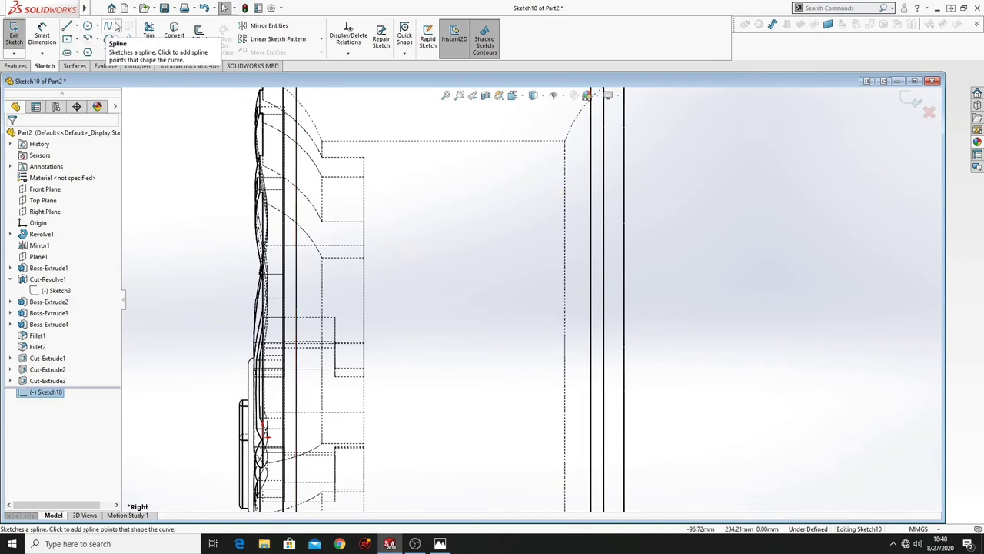